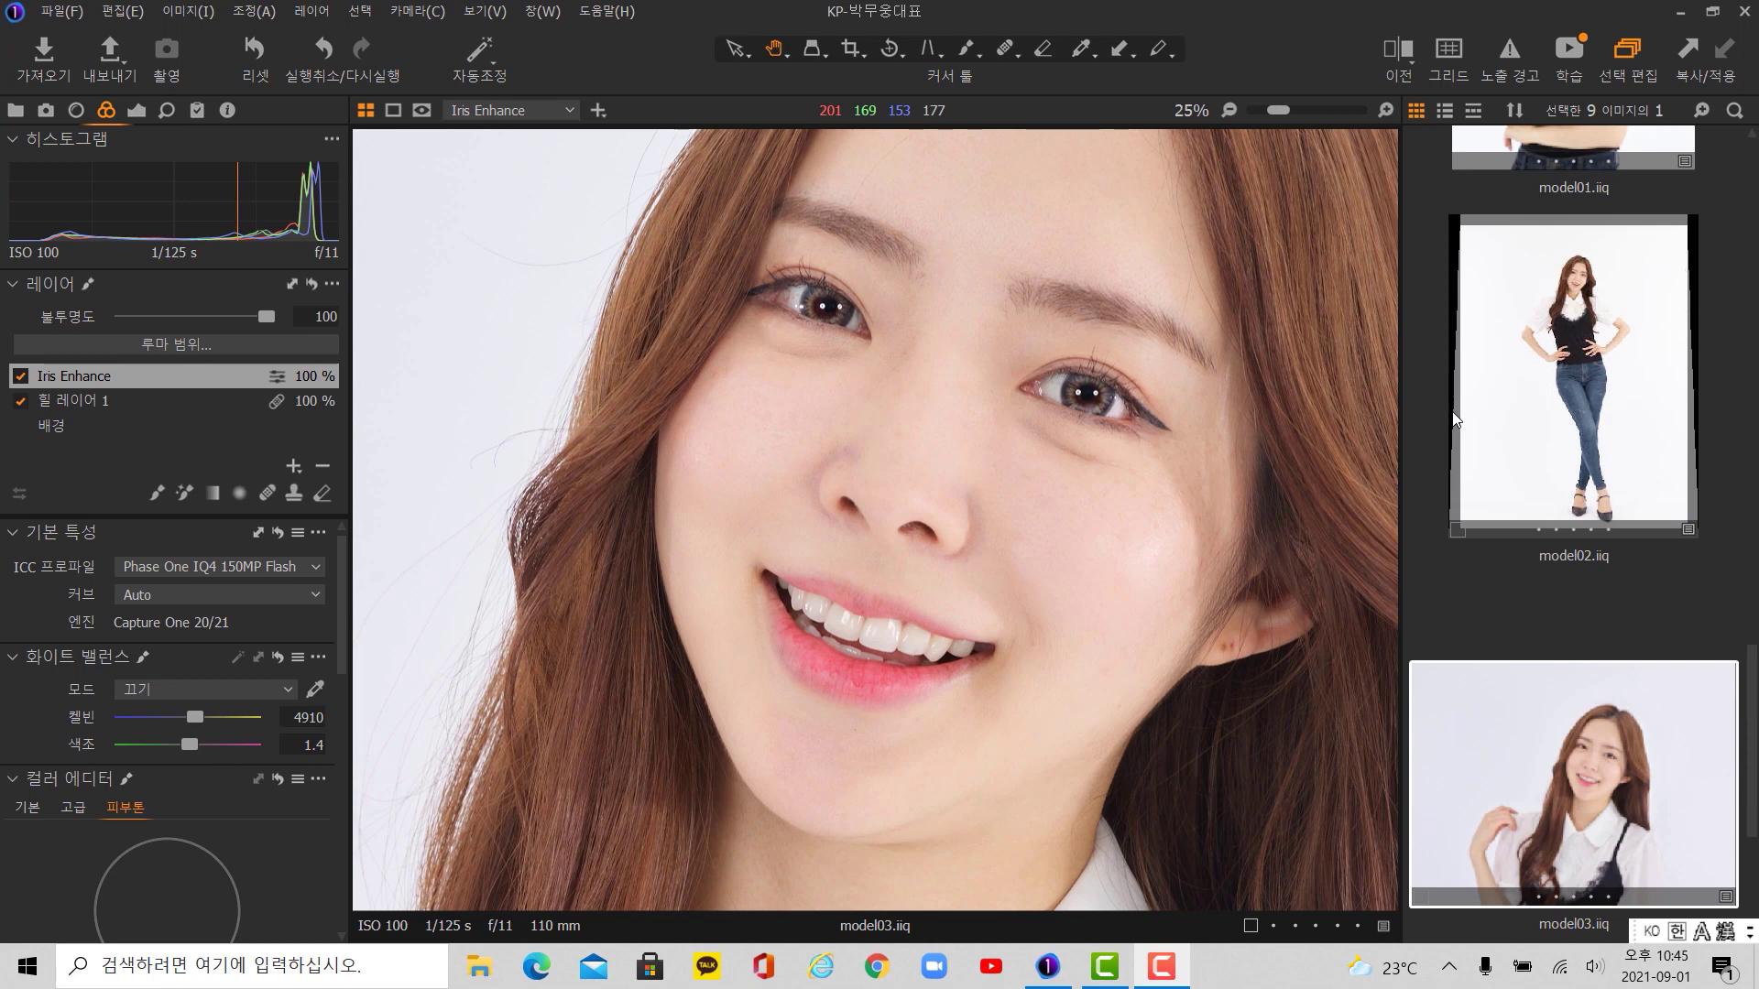
{"action": "scroll", "coordinate": [905, 314], "scroll_direction": "down", "scroll_amount": 5}
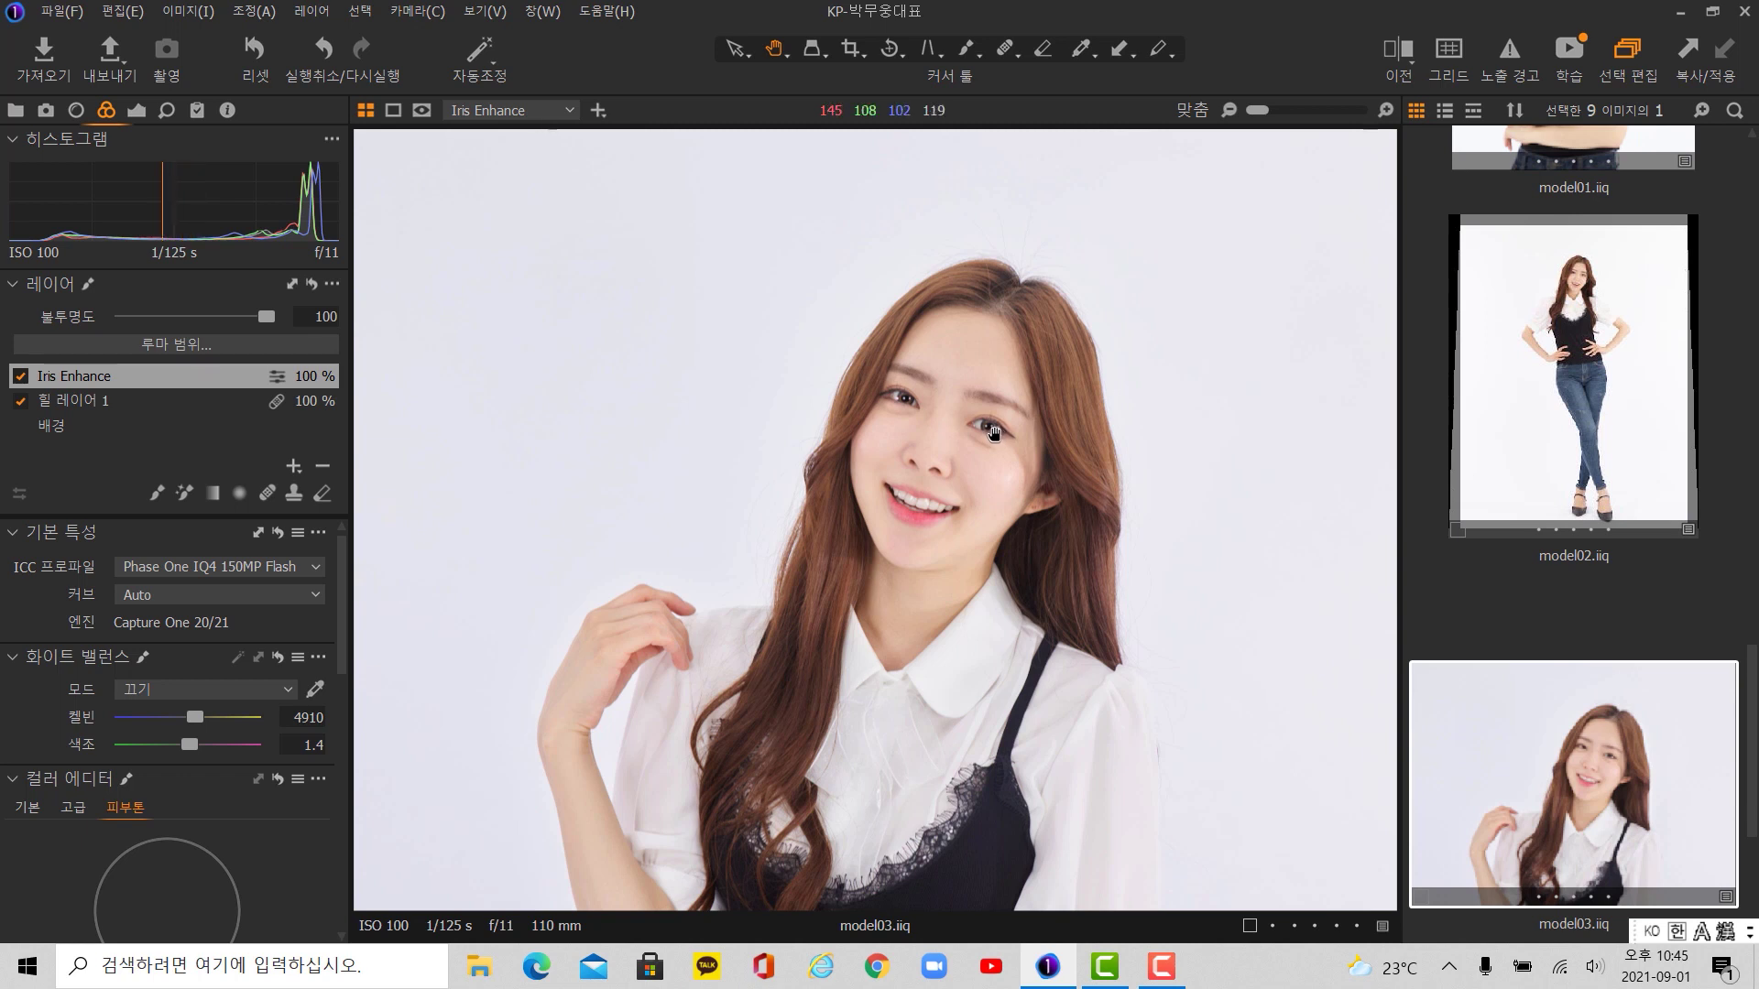
{"action": "scroll", "coordinate": [882, 446], "scroll_direction": "up", "scroll_amount": 2}
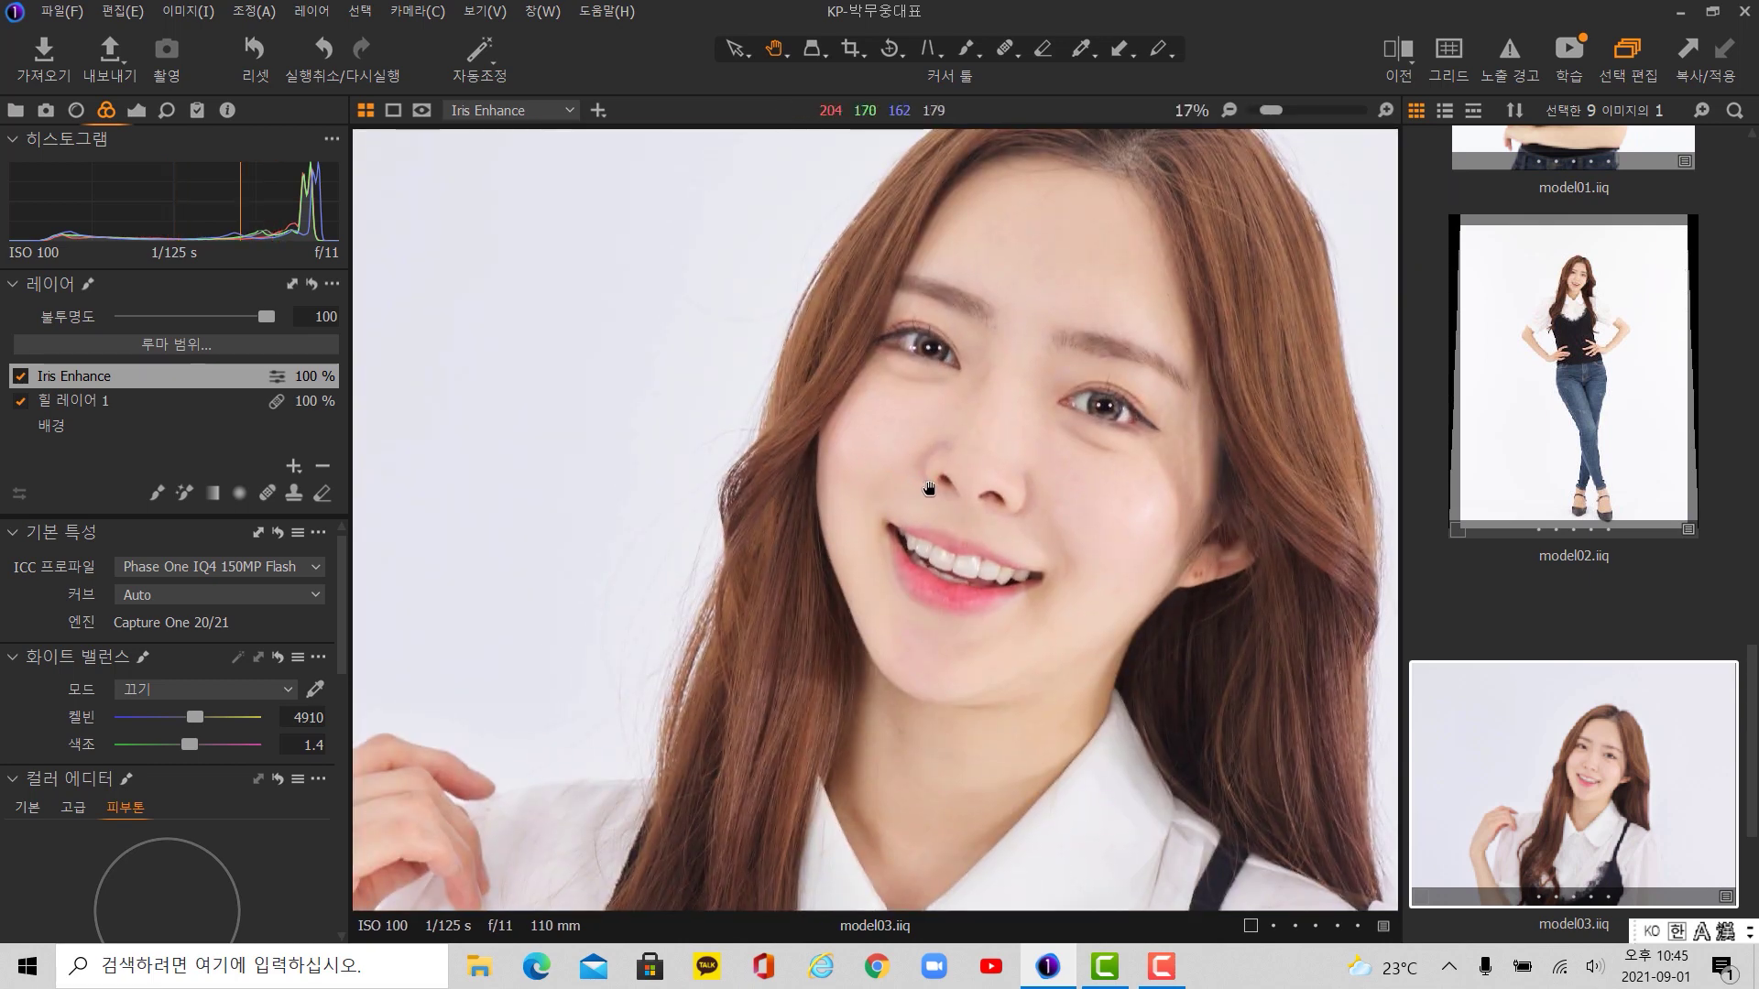
{"action": "scroll", "coordinate": [929, 488], "scroll_direction": "down", "scroll_amount": 1}
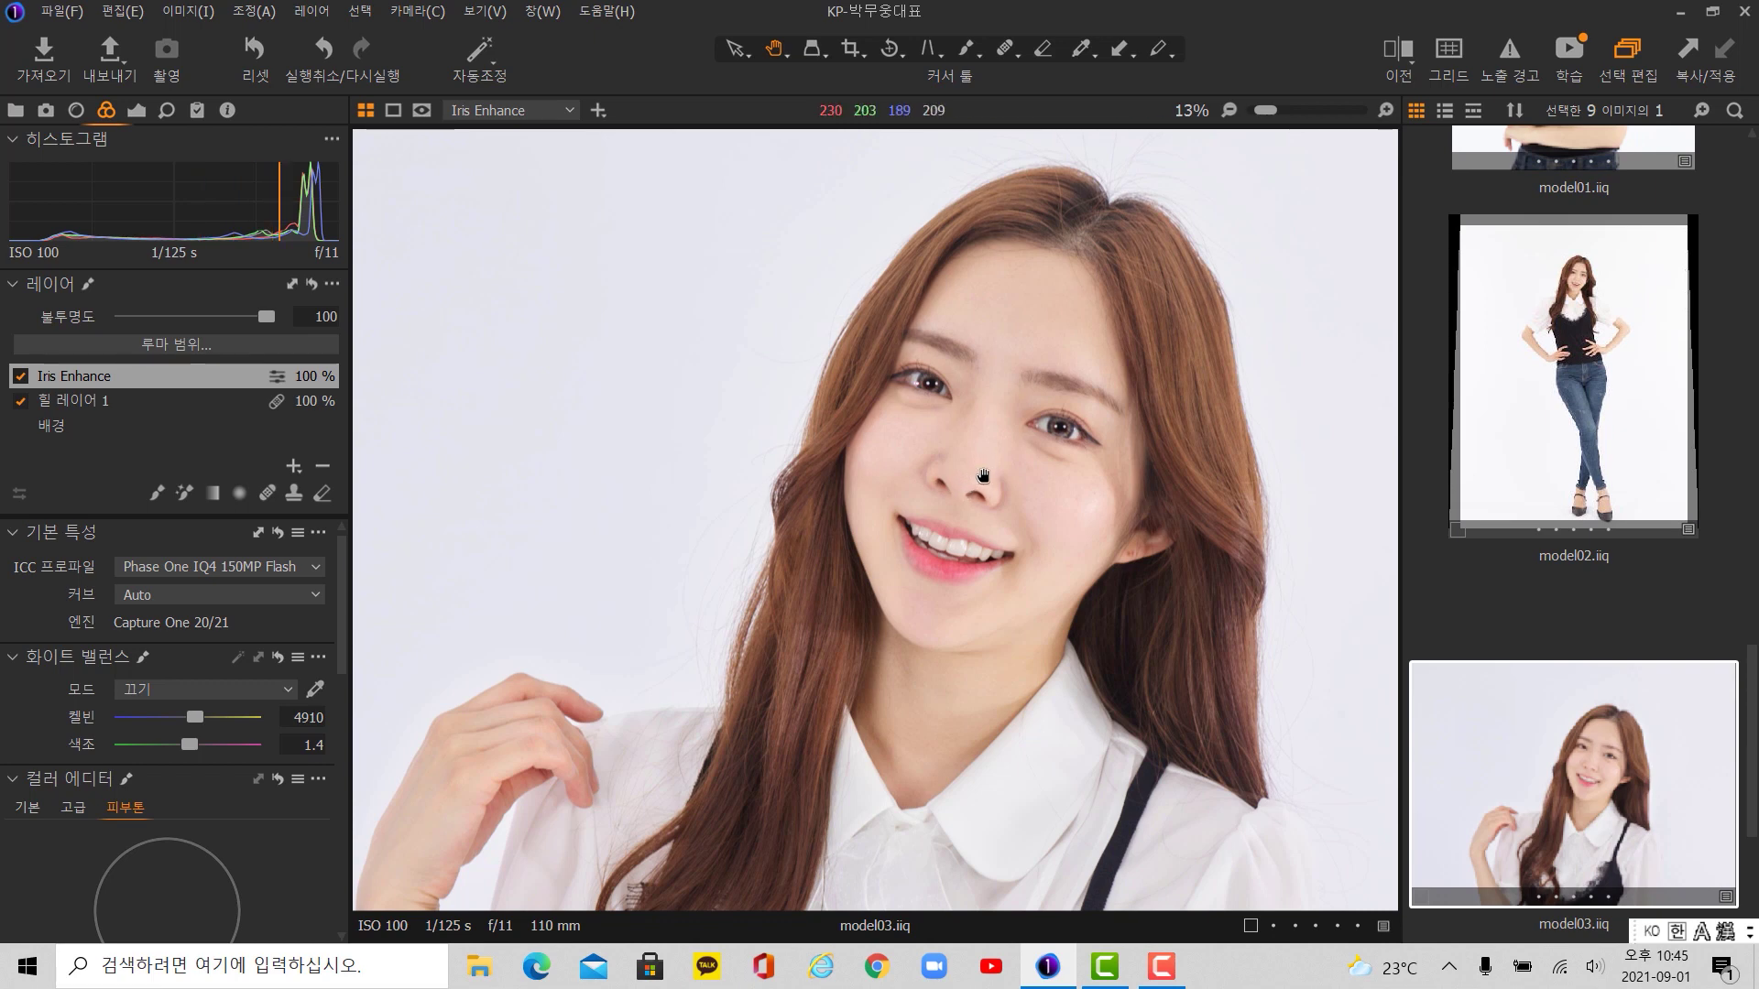
{"action": "scroll", "coordinate": [982, 446], "scroll_direction": "up", "scroll_amount": 1}
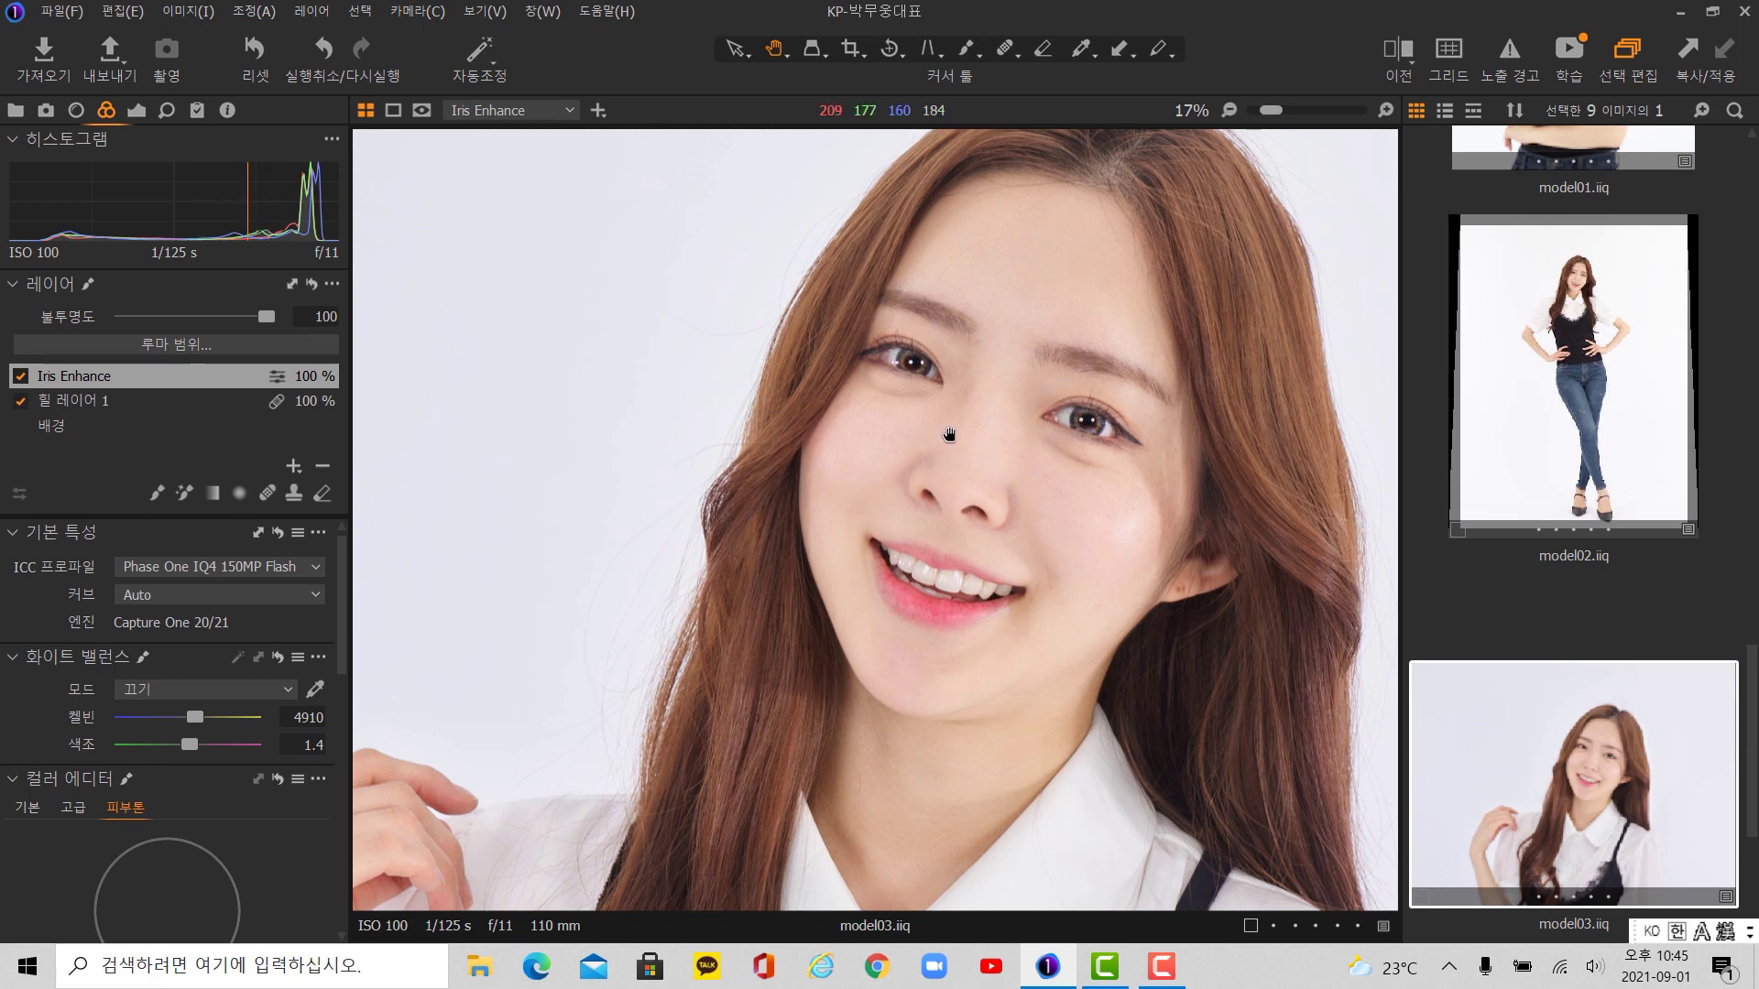
{"action": "scroll", "coordinate": [967, 427], "scroll_direction": "down", "scroll_amount": 1}
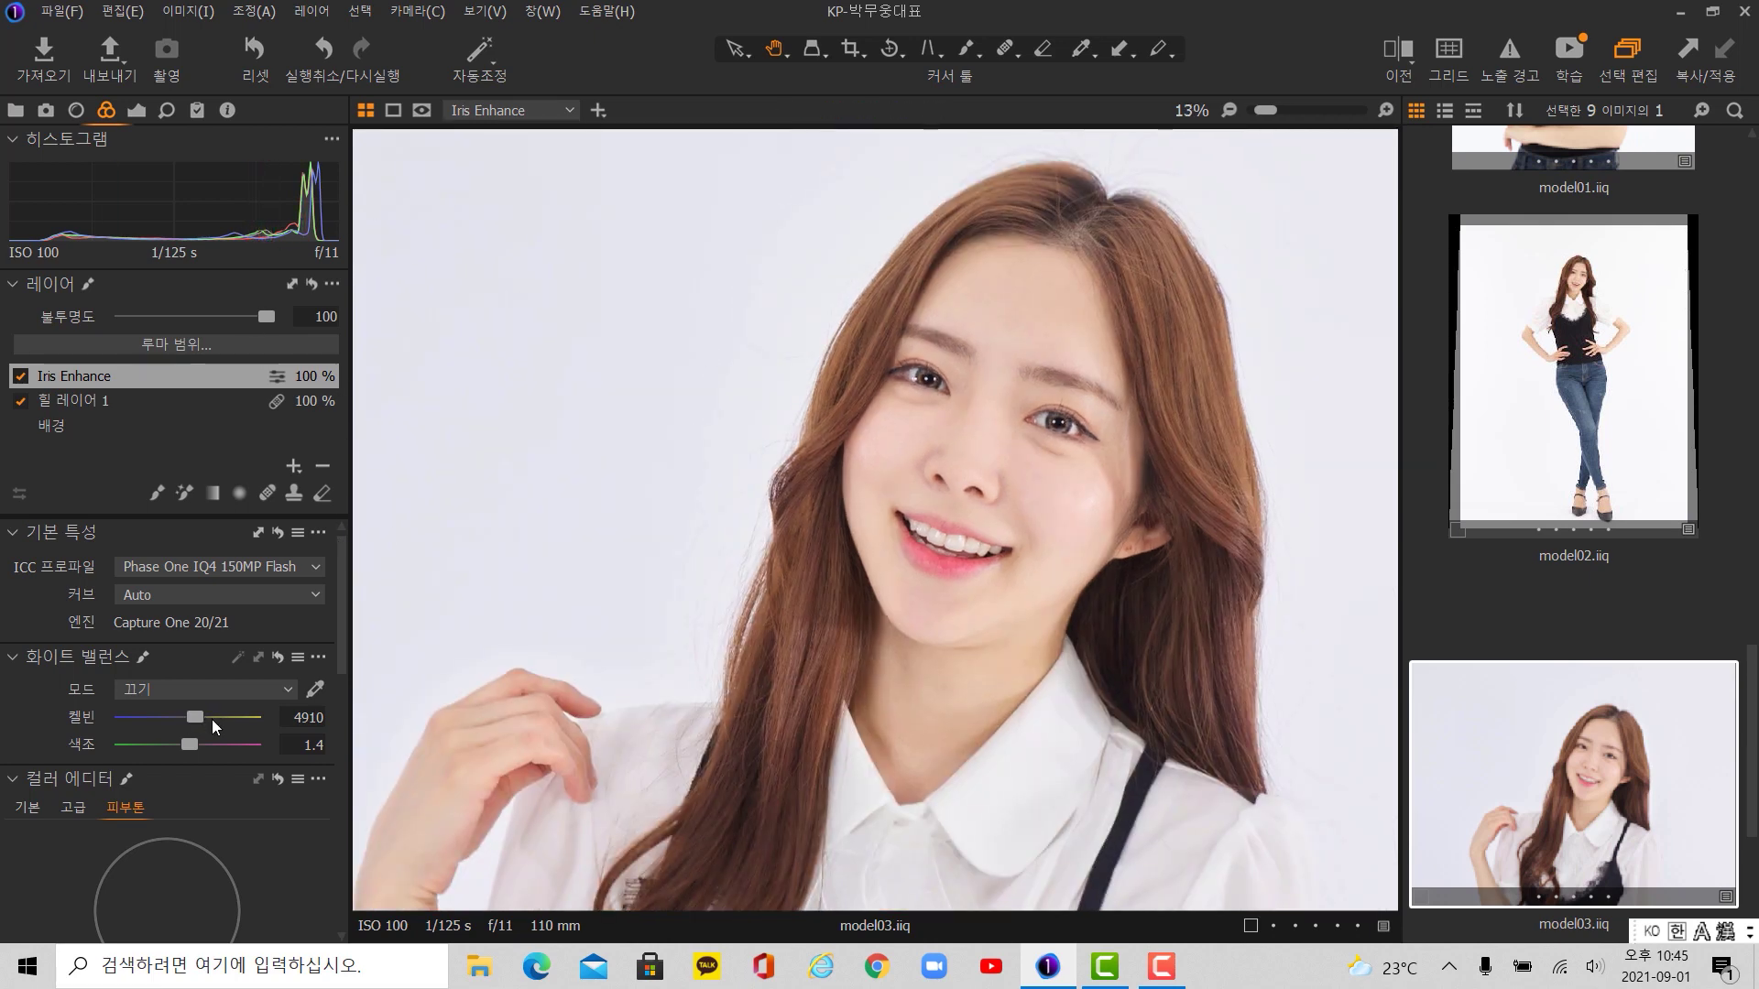
- Select the background layer (배경) and show the description of the Base Characteristics tool (기본 특성)
{"action": "mouse_move", "coordinate": [195, 723]}
{"action": "left_mouse_down"}
{"action": "mouse_move", "coordinate": [223, 724]}
{"action": "mouse_move", "coordinate": [137, 720]}
{"action": "mouse_move", "coordinate": [194, 724]}
{"action": "left_mouse_up"}
{"action": "left_click", "coordinate": [142, 430]}
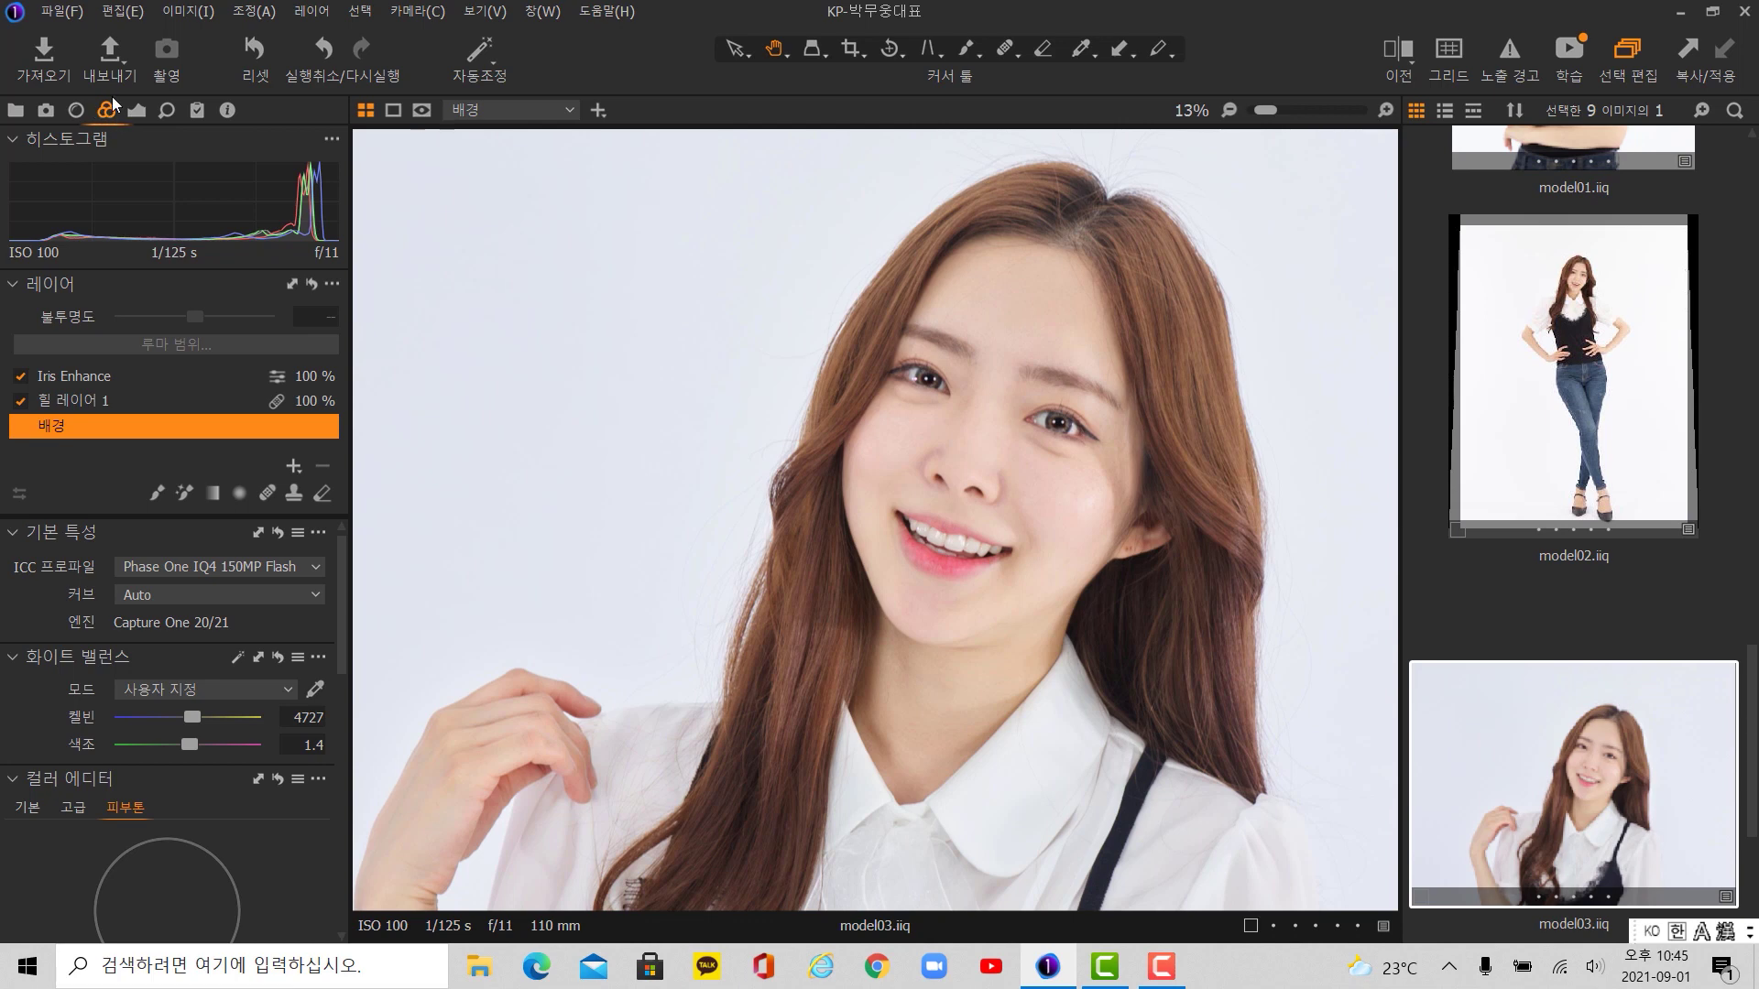
{"action": "left_click", "coordinate": [19, 533]}
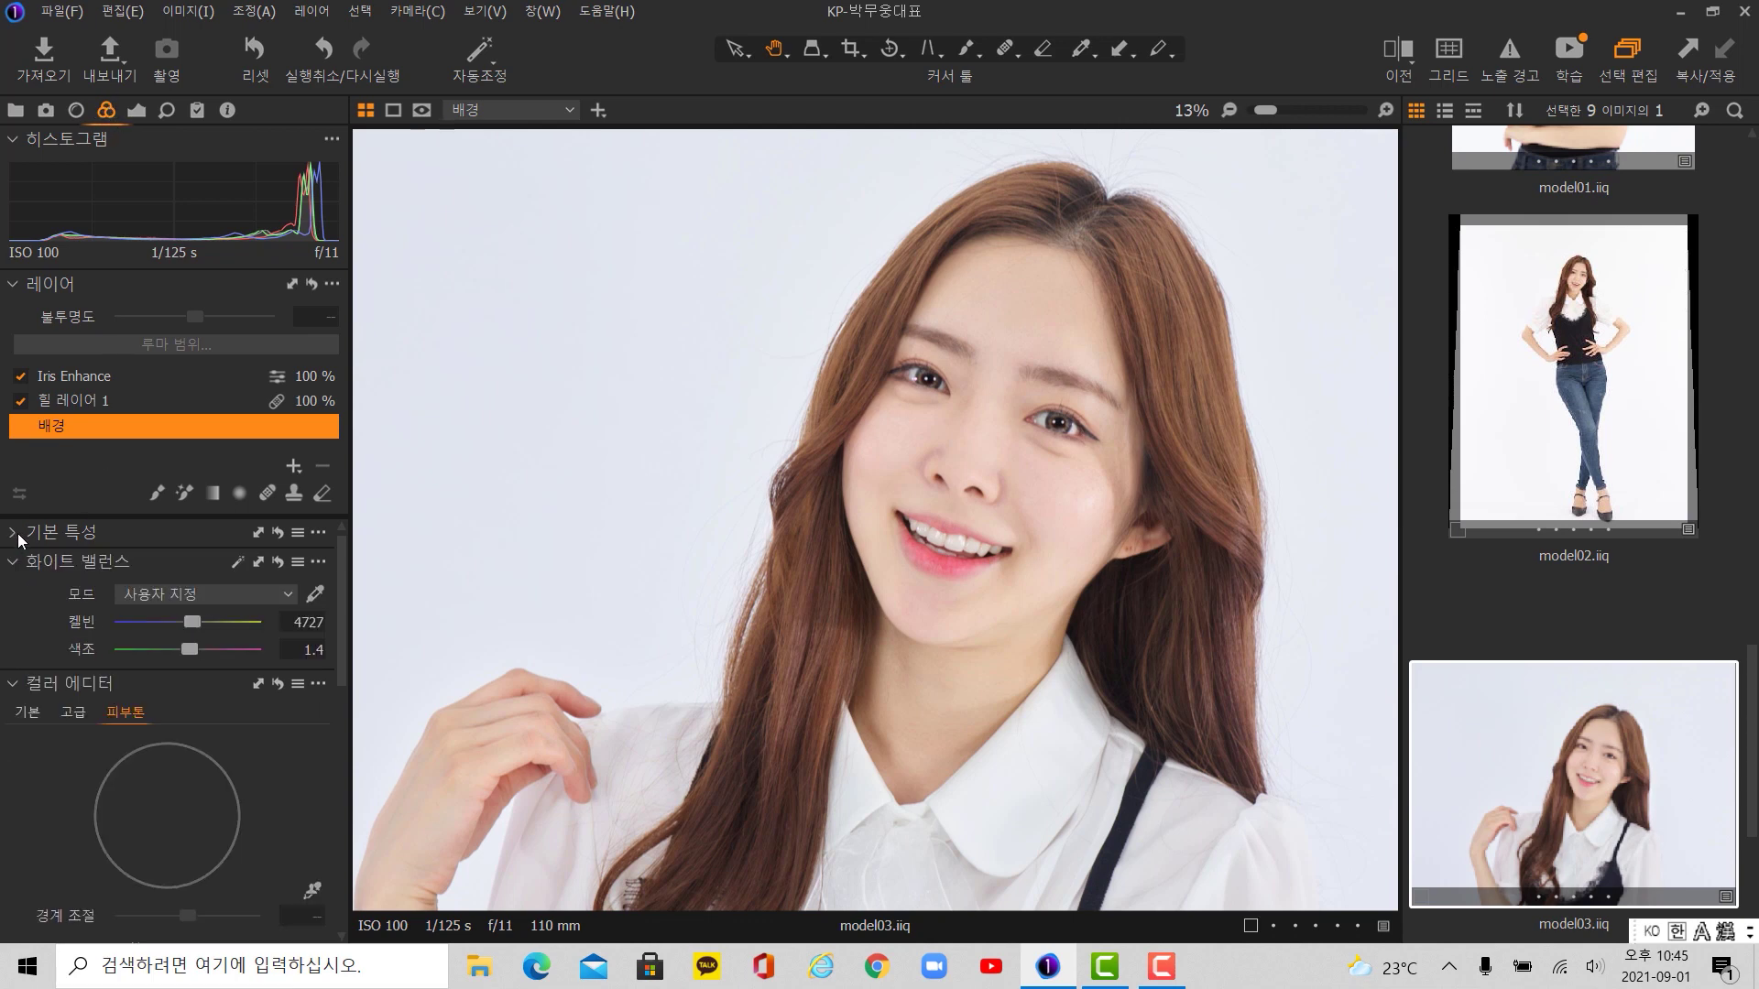
{"action": "left_click", "coordinate": [27, 535]}
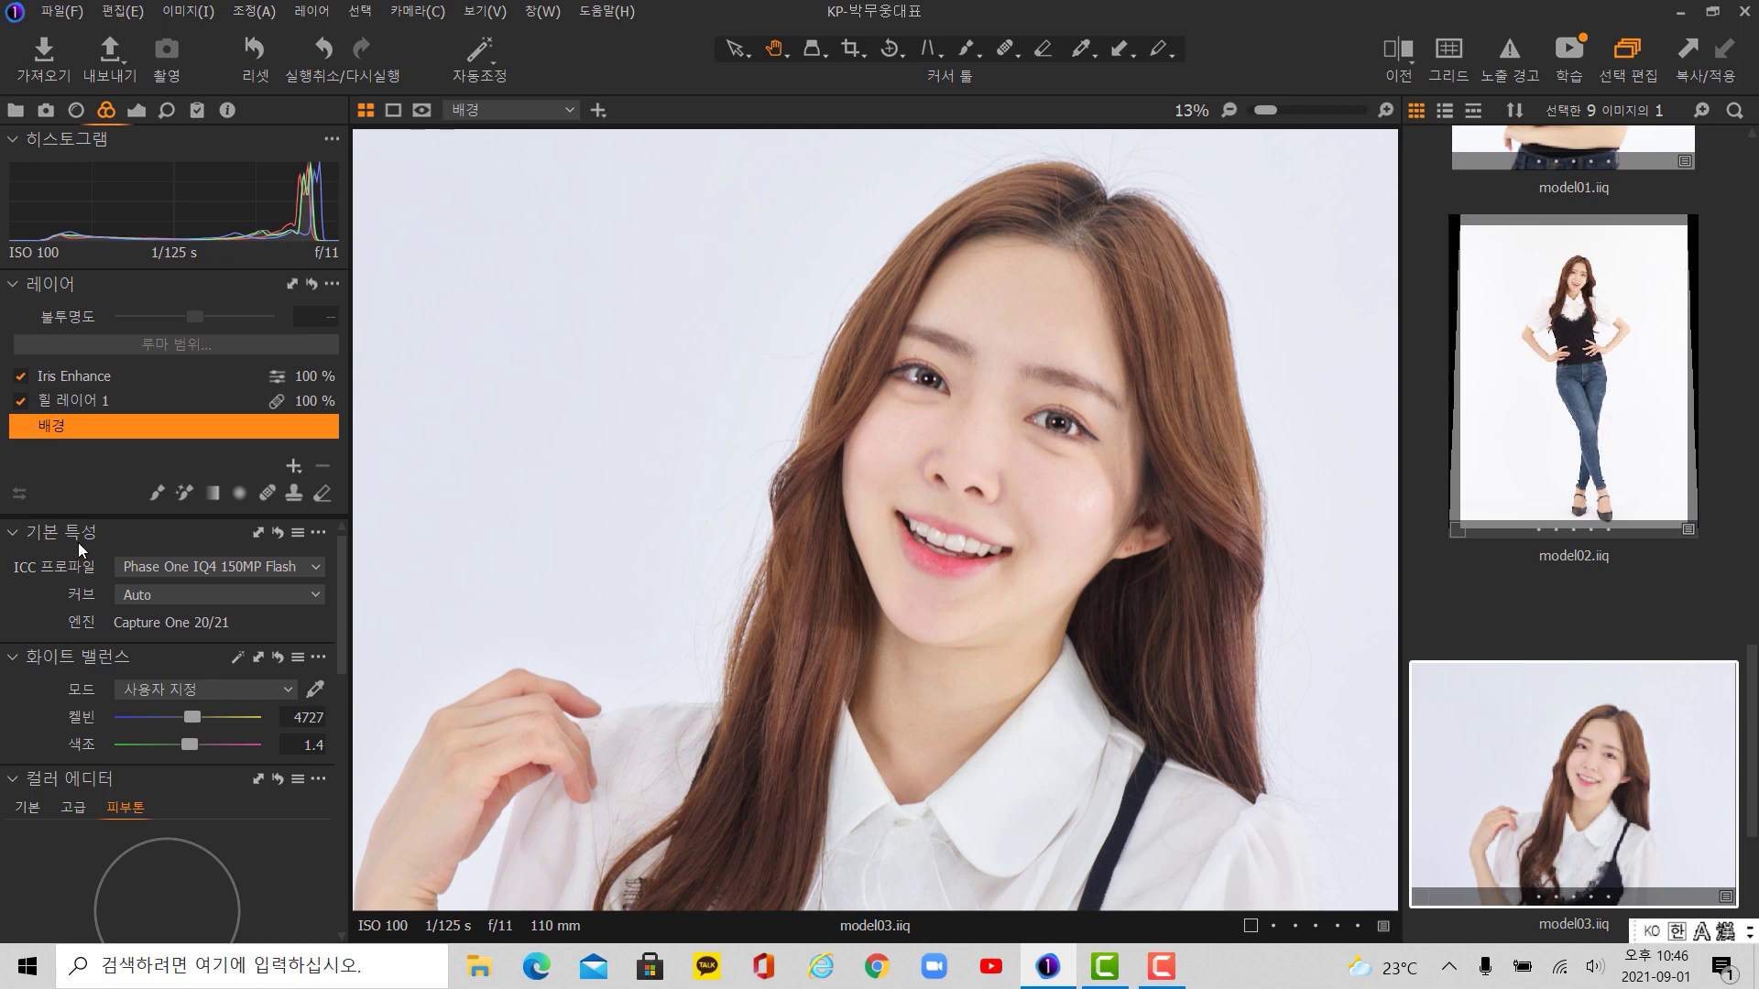
{"action": "mouse_move", "coordinate": [79, 542]}
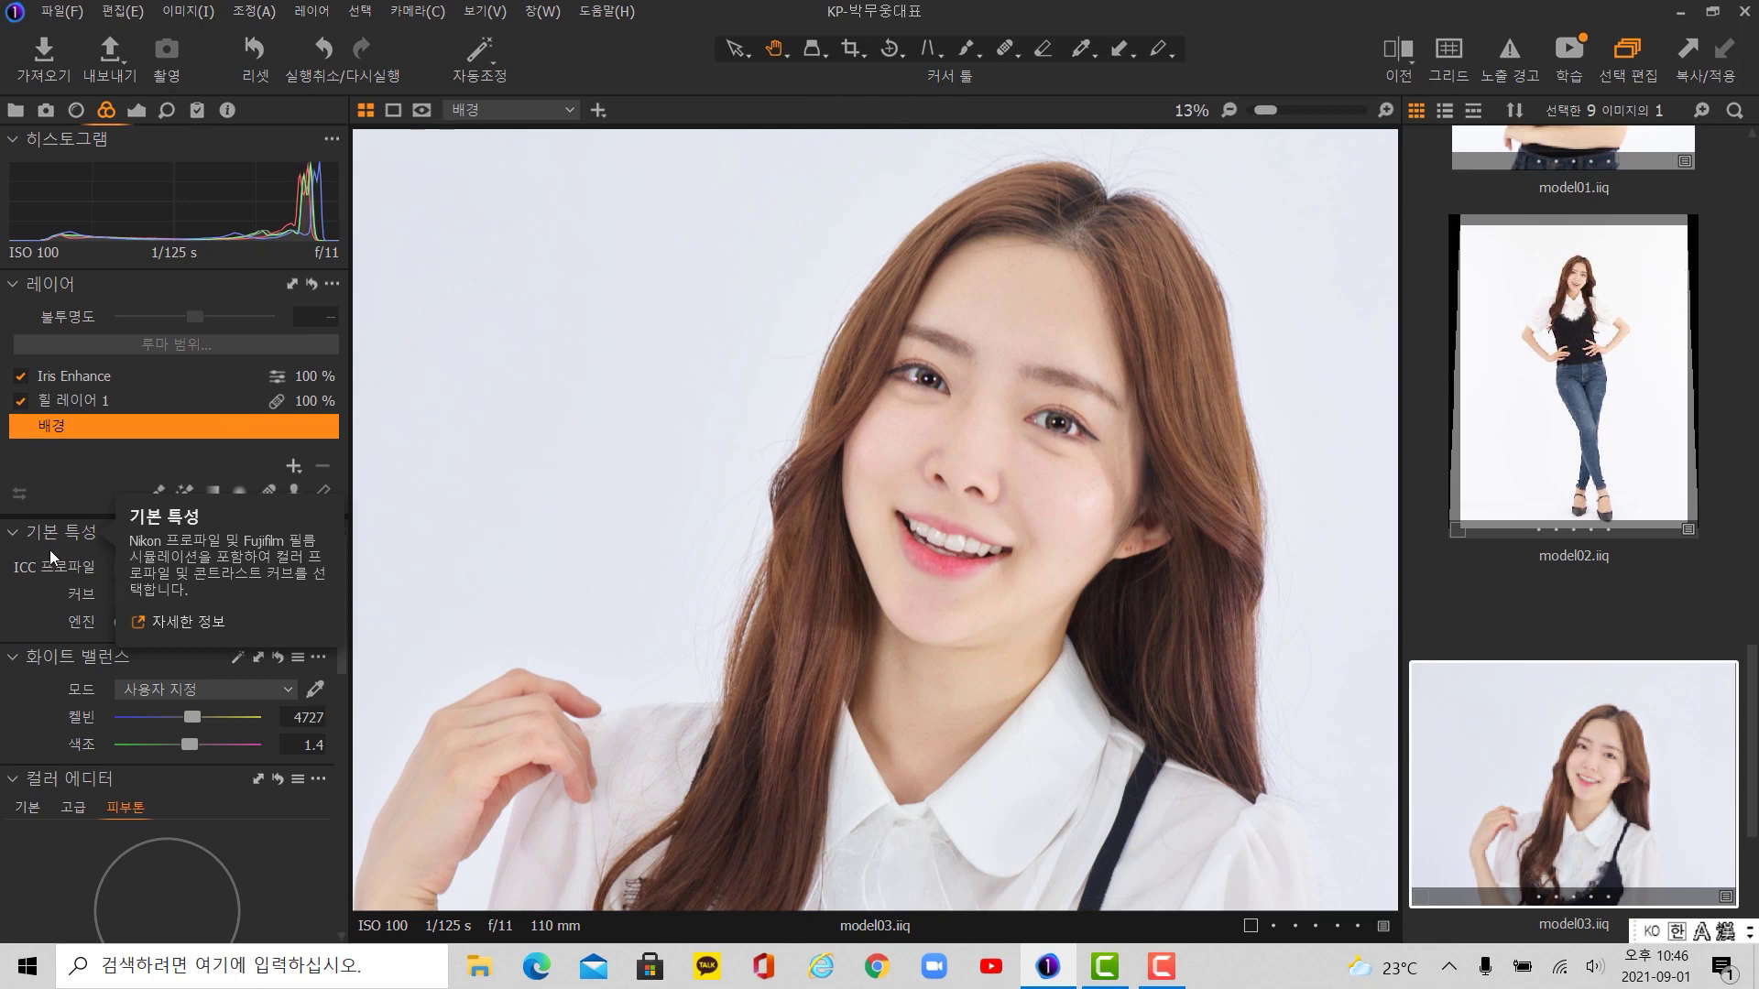
- Look through the Leica and Nikon camera profiles offered as ICC profile for the background layer
{"action": "left_click", "coordinate": [169, 568]}
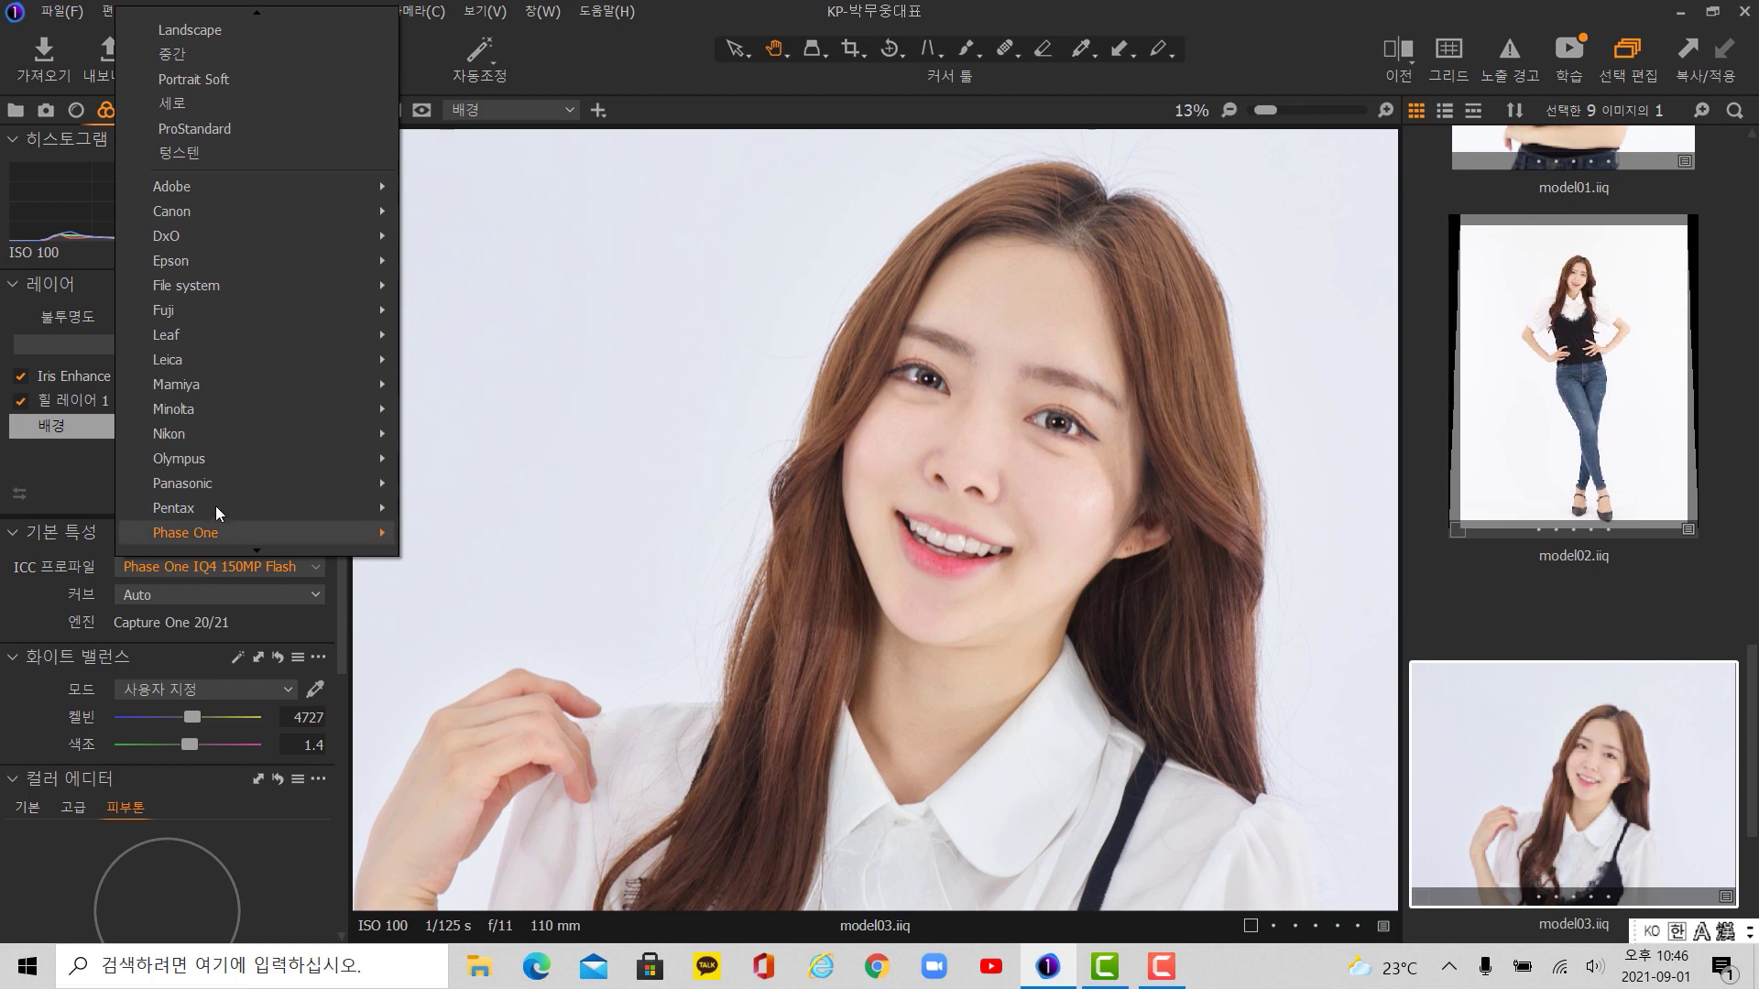
{"action": "mouse_move", "coordinate": [212, 382]}
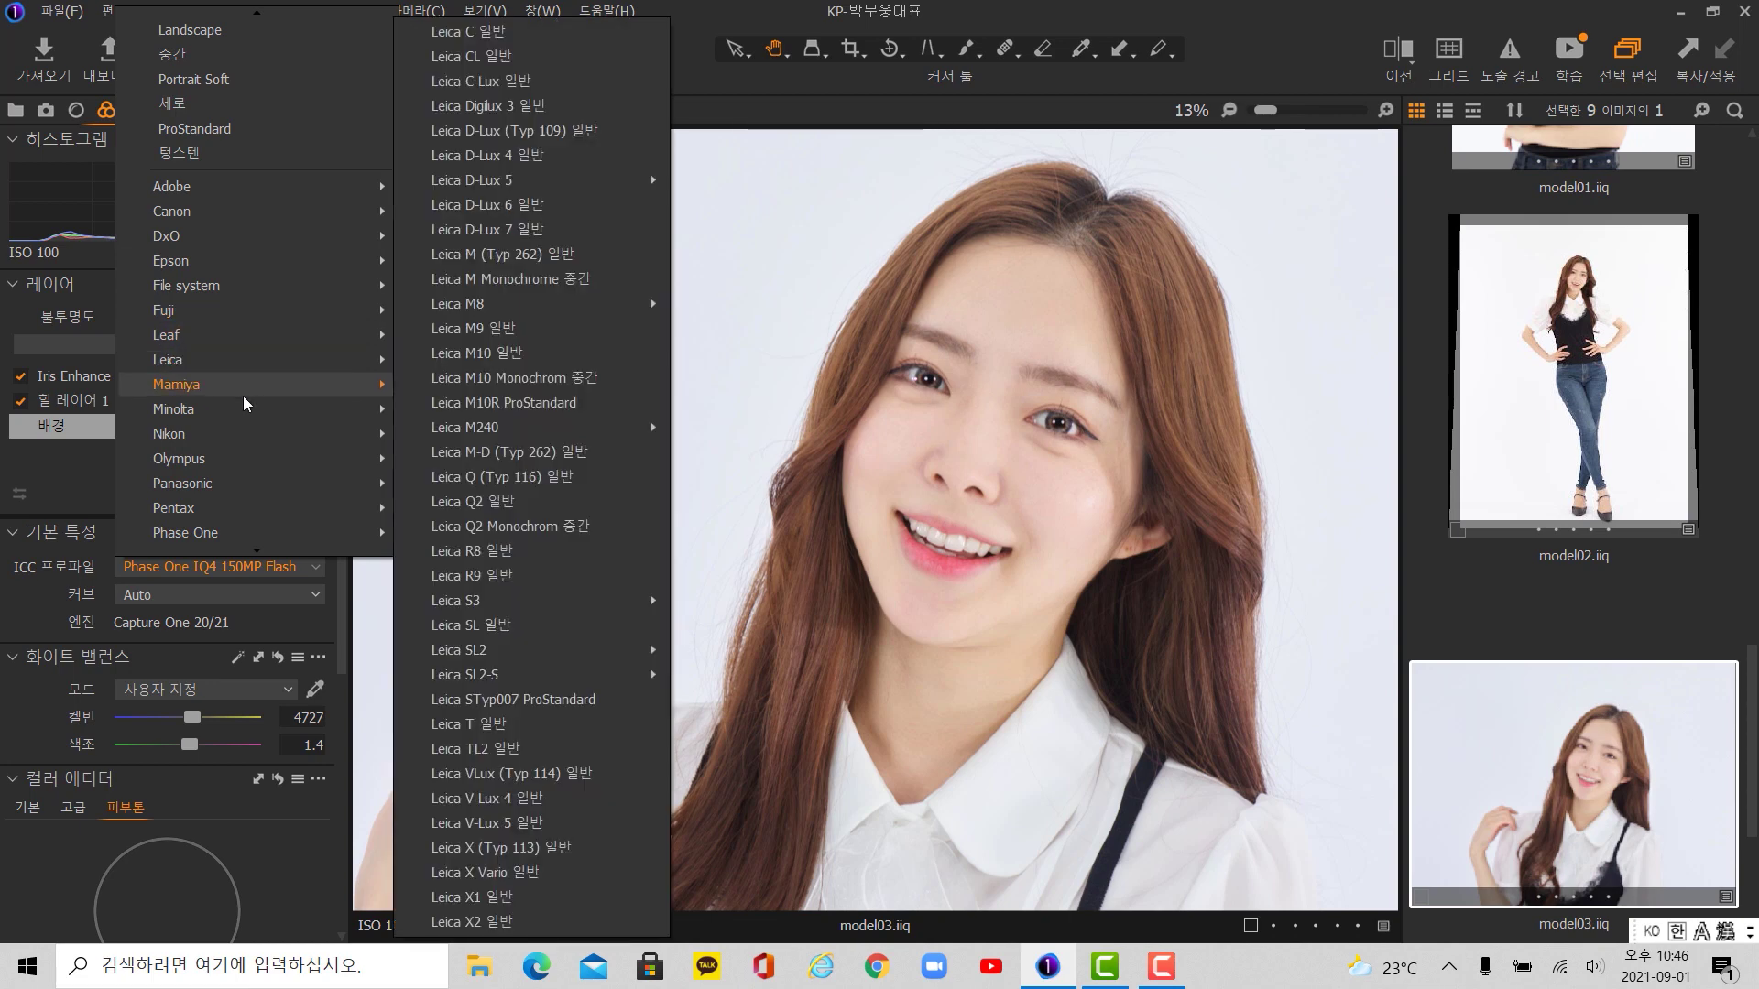
{"action": "mouse_move", "coordinate": [266, 436]}
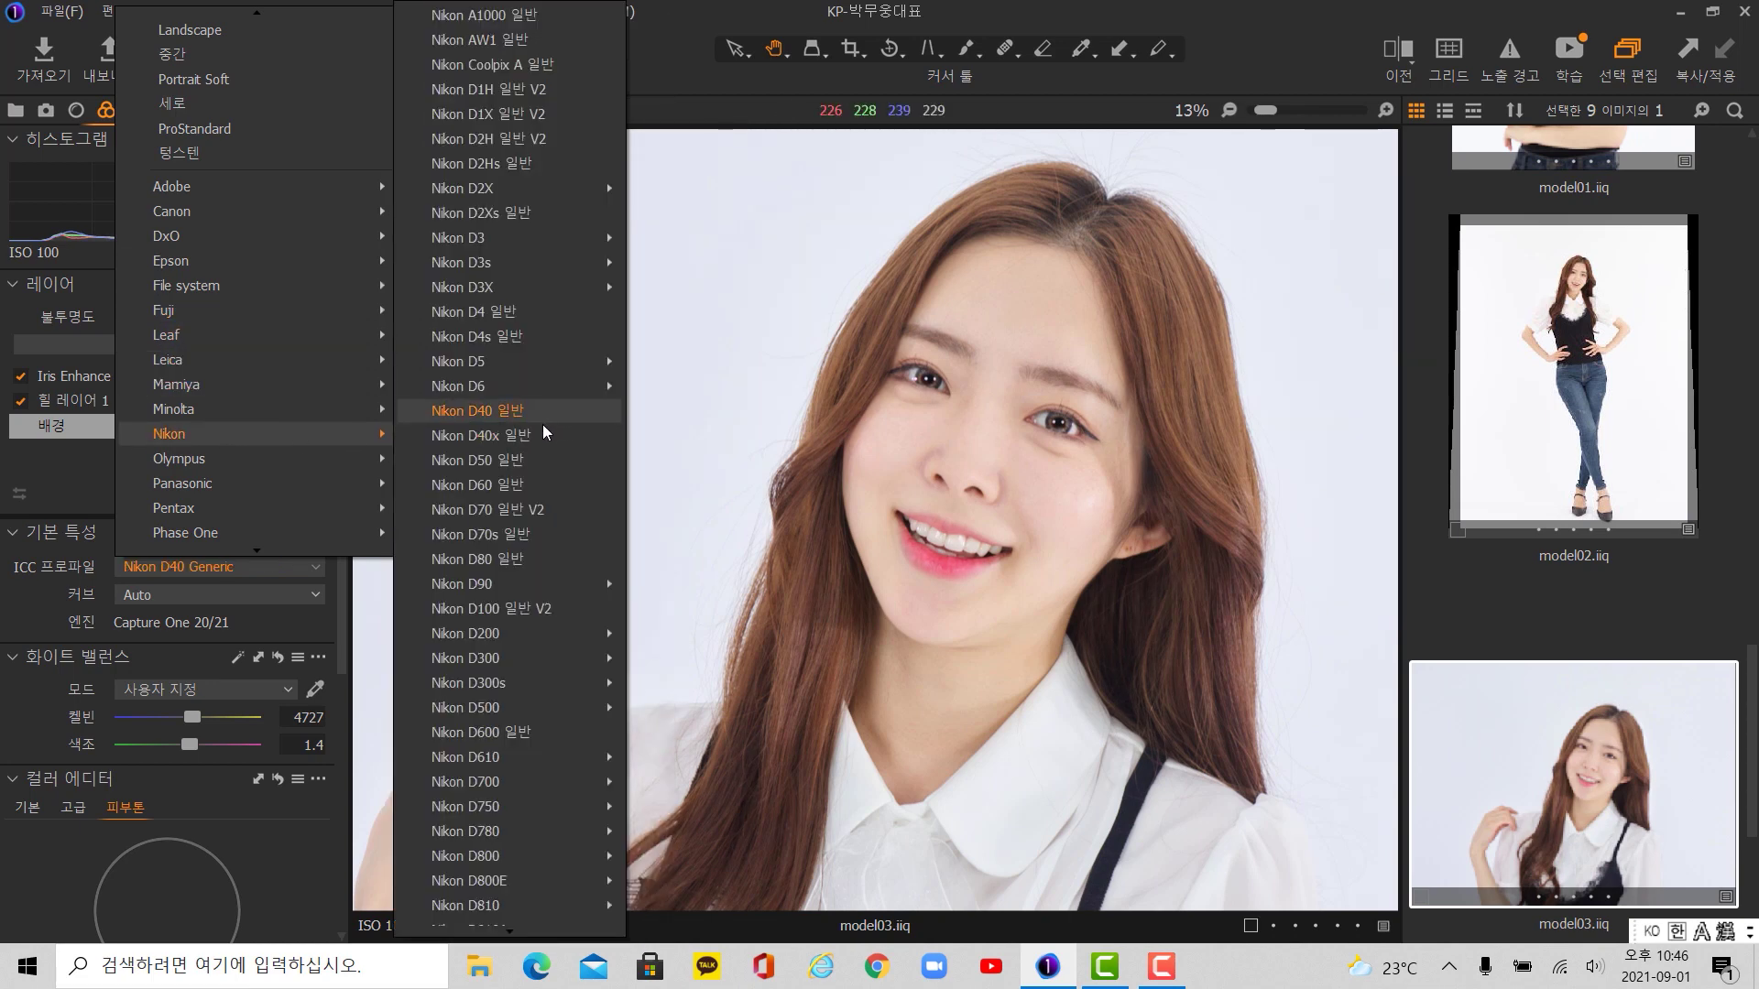
{"action": "left_click", "coordinate": [91, 553]}
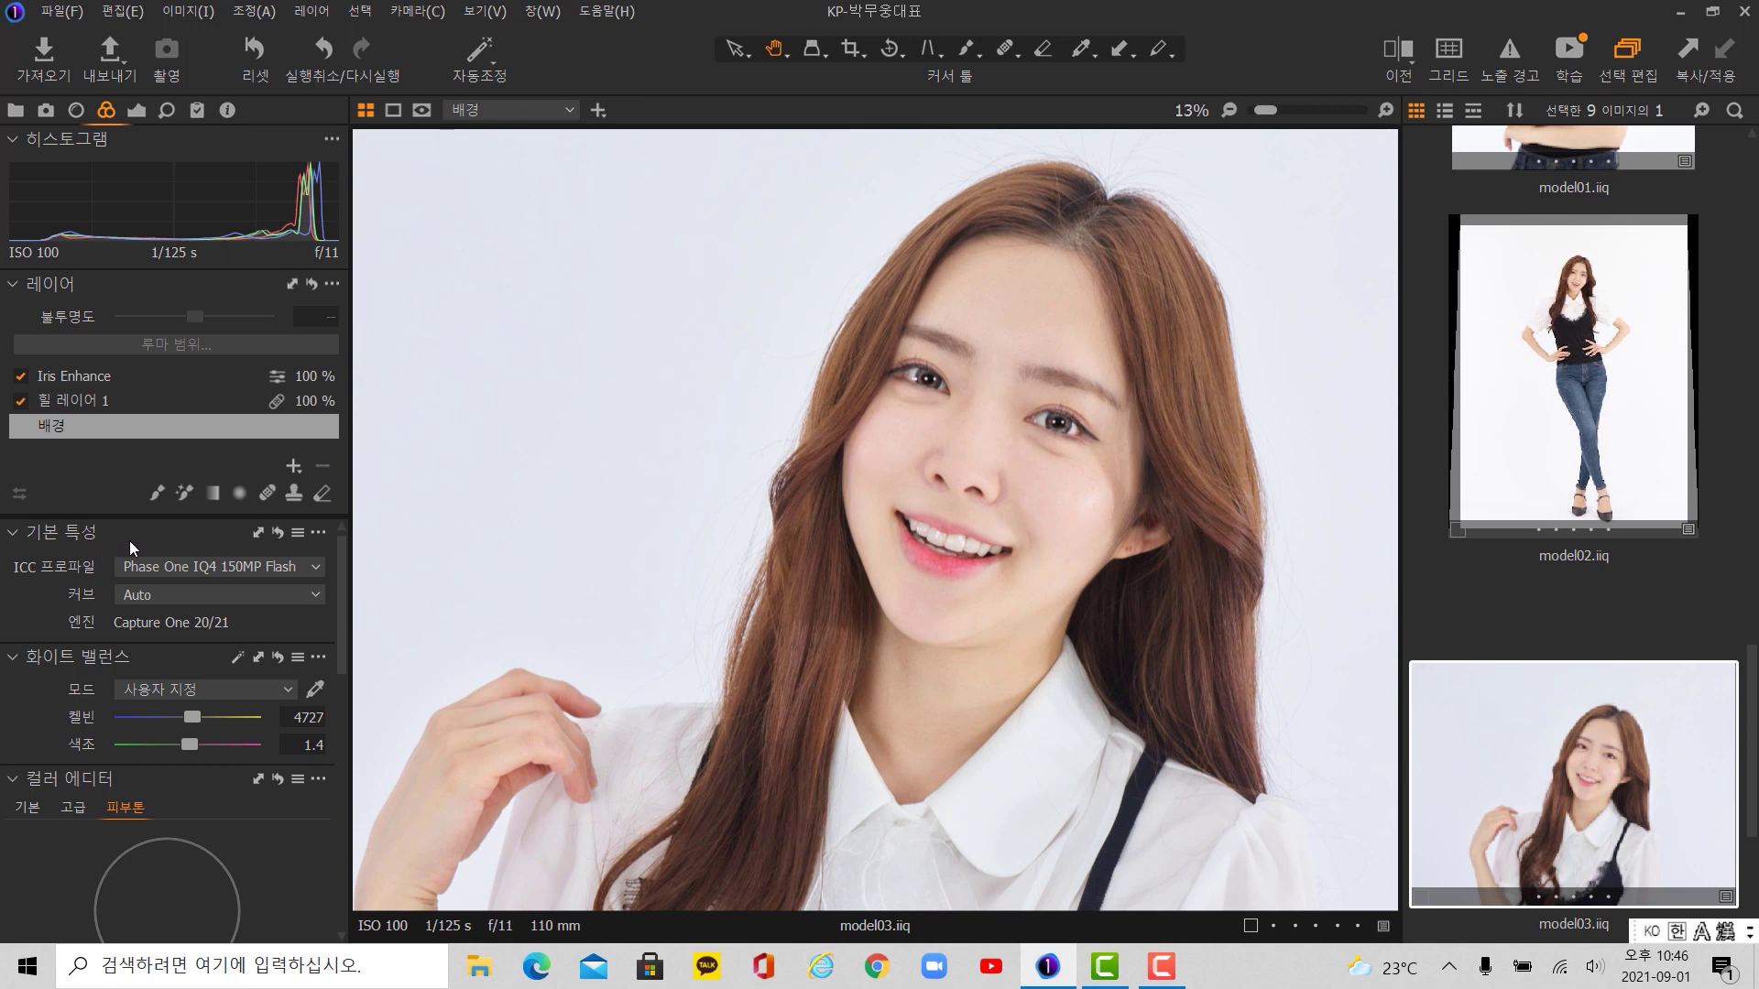
- Preview Sony ICC profiles on the portrait, including A6400 ProStandard and A7S III Generic, without applying one
{"action": "left_click", "coordinate": [174, 566]}
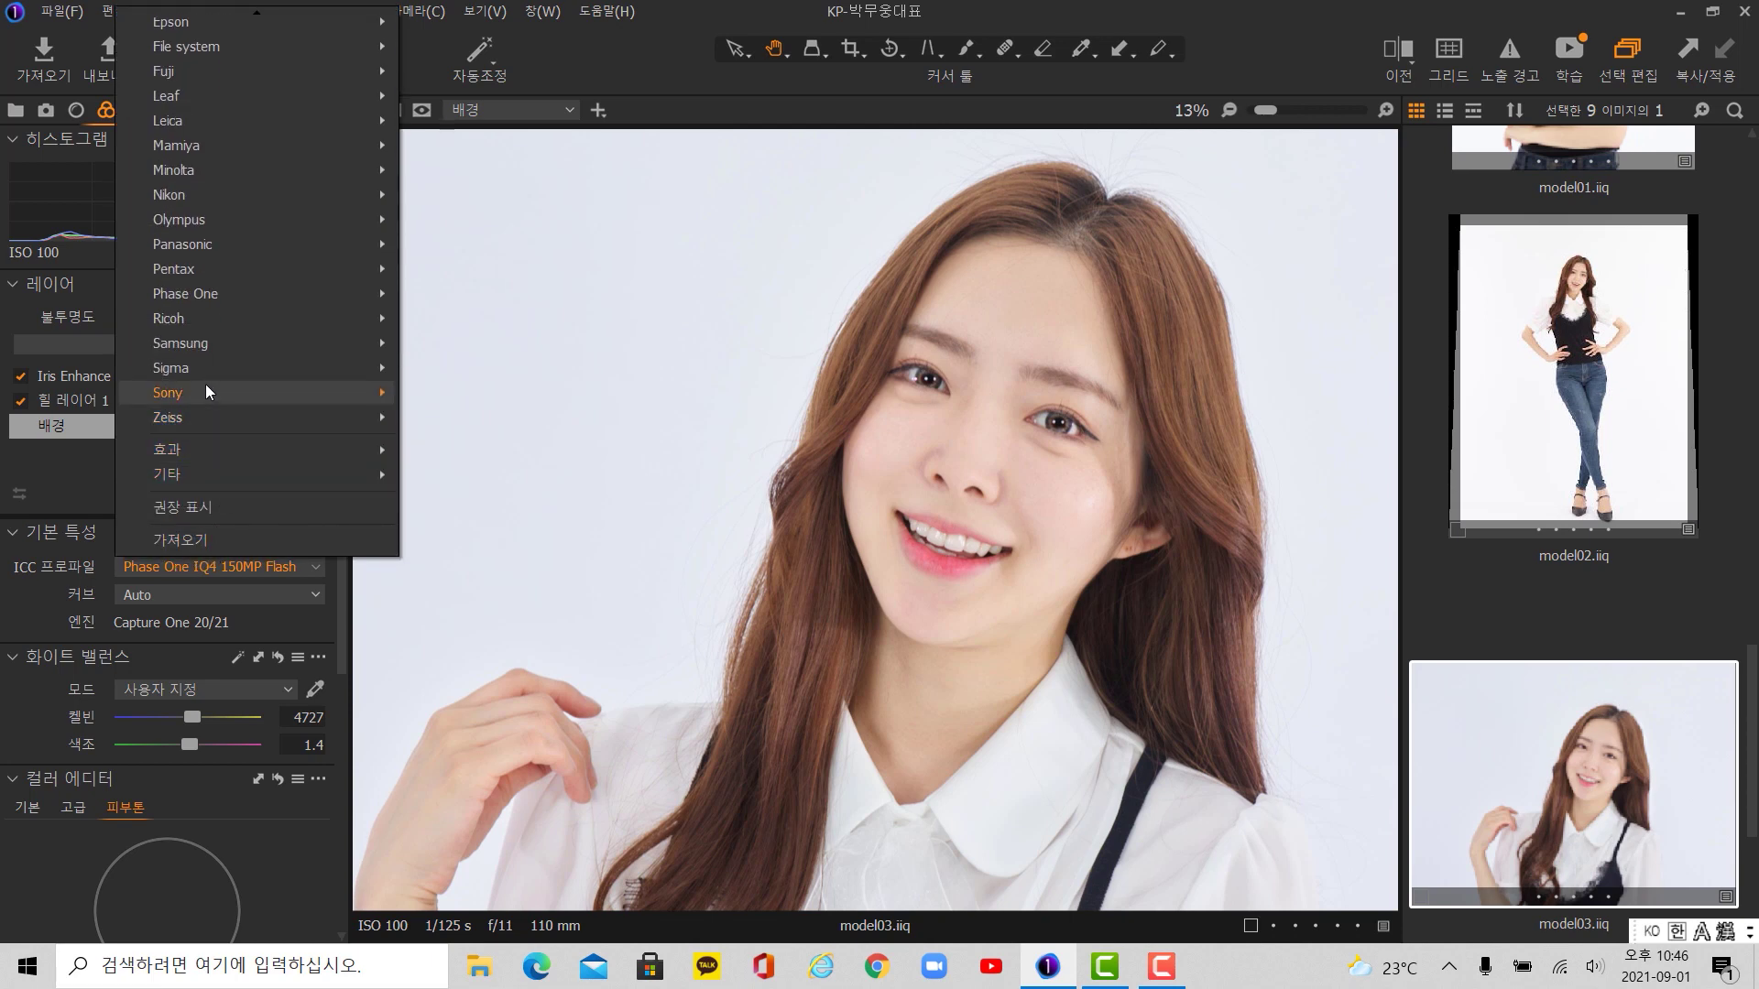
{"action": "mouse_move", "coordinate": [348, 392]}
{"action": "mouse_move", "coordinate": [519, 392]}
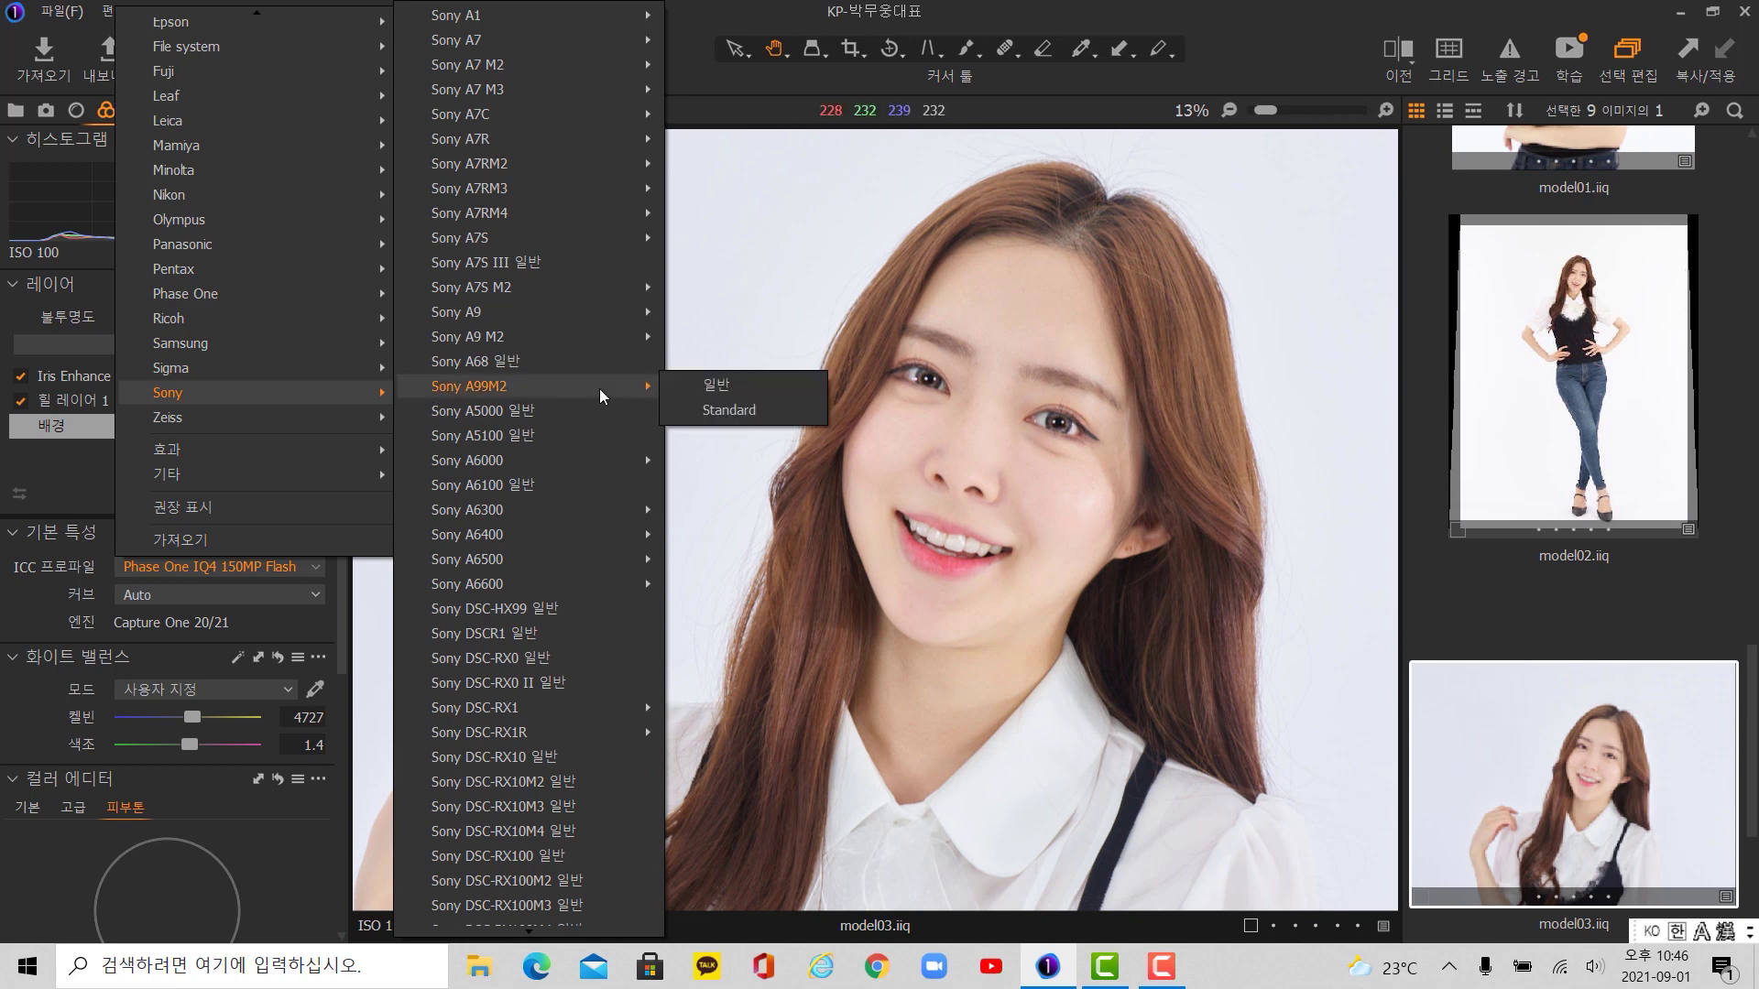
{"action": "mouse_move", "coordinate": [573, 539]}
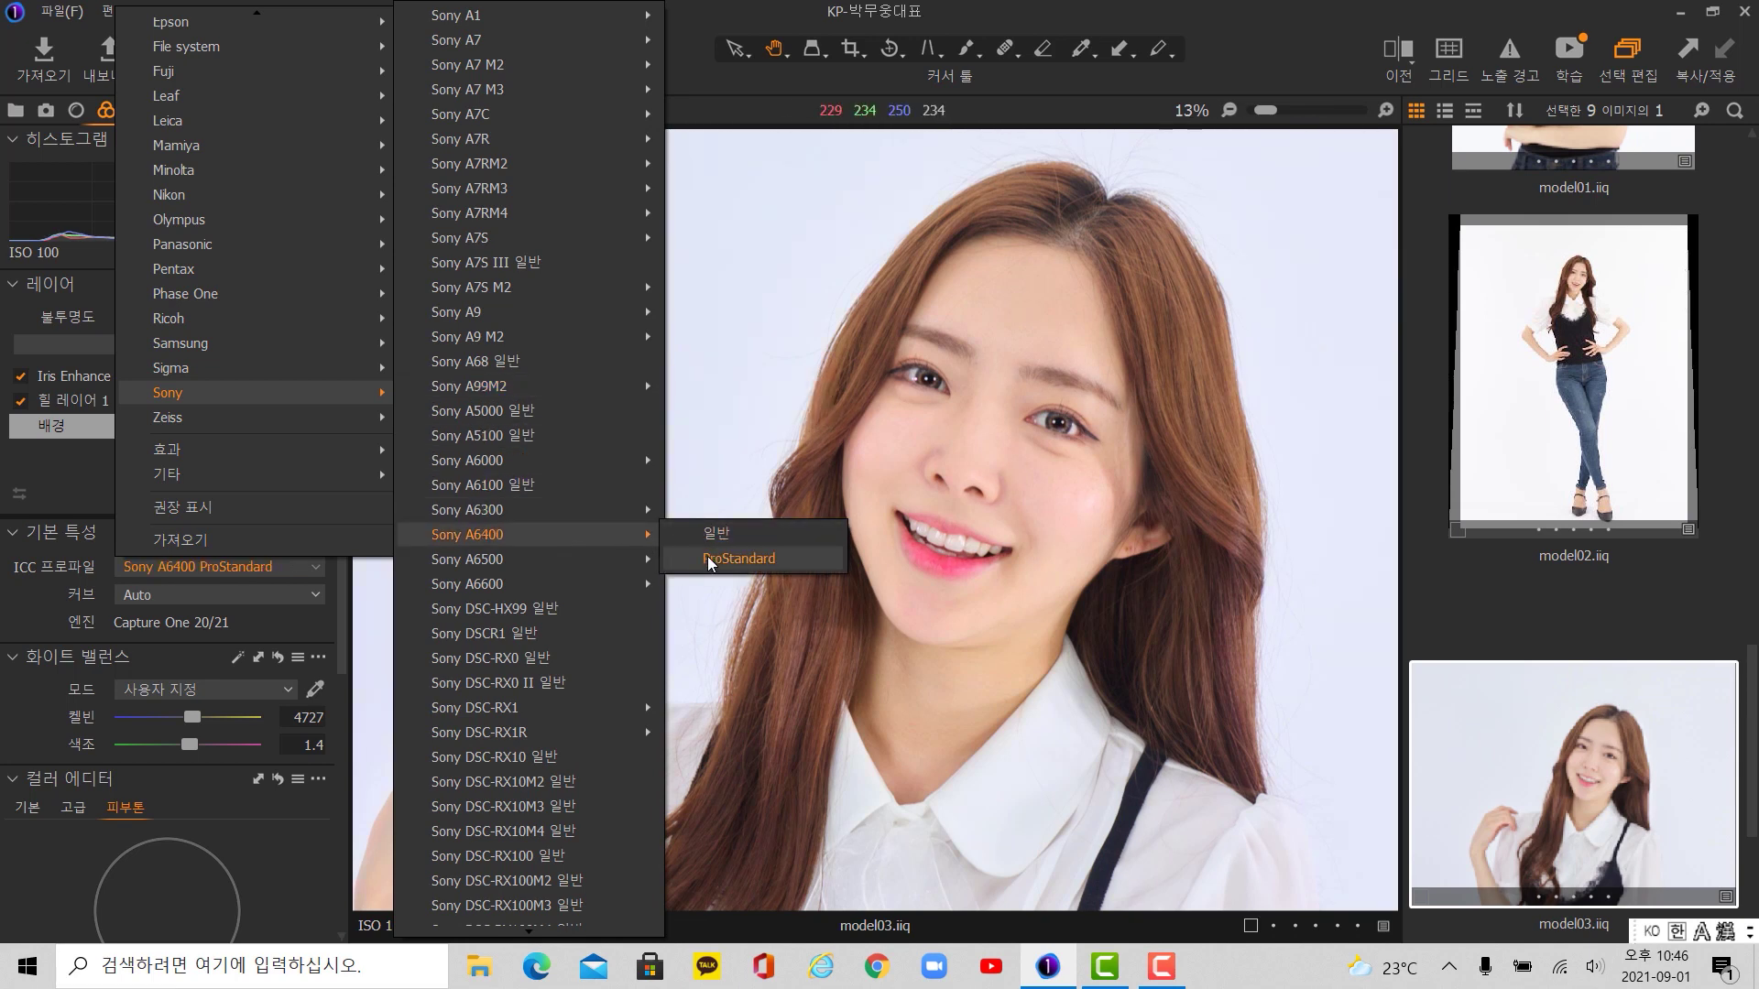
{"action": "mouse_move", "coordinate": [609, 461]}
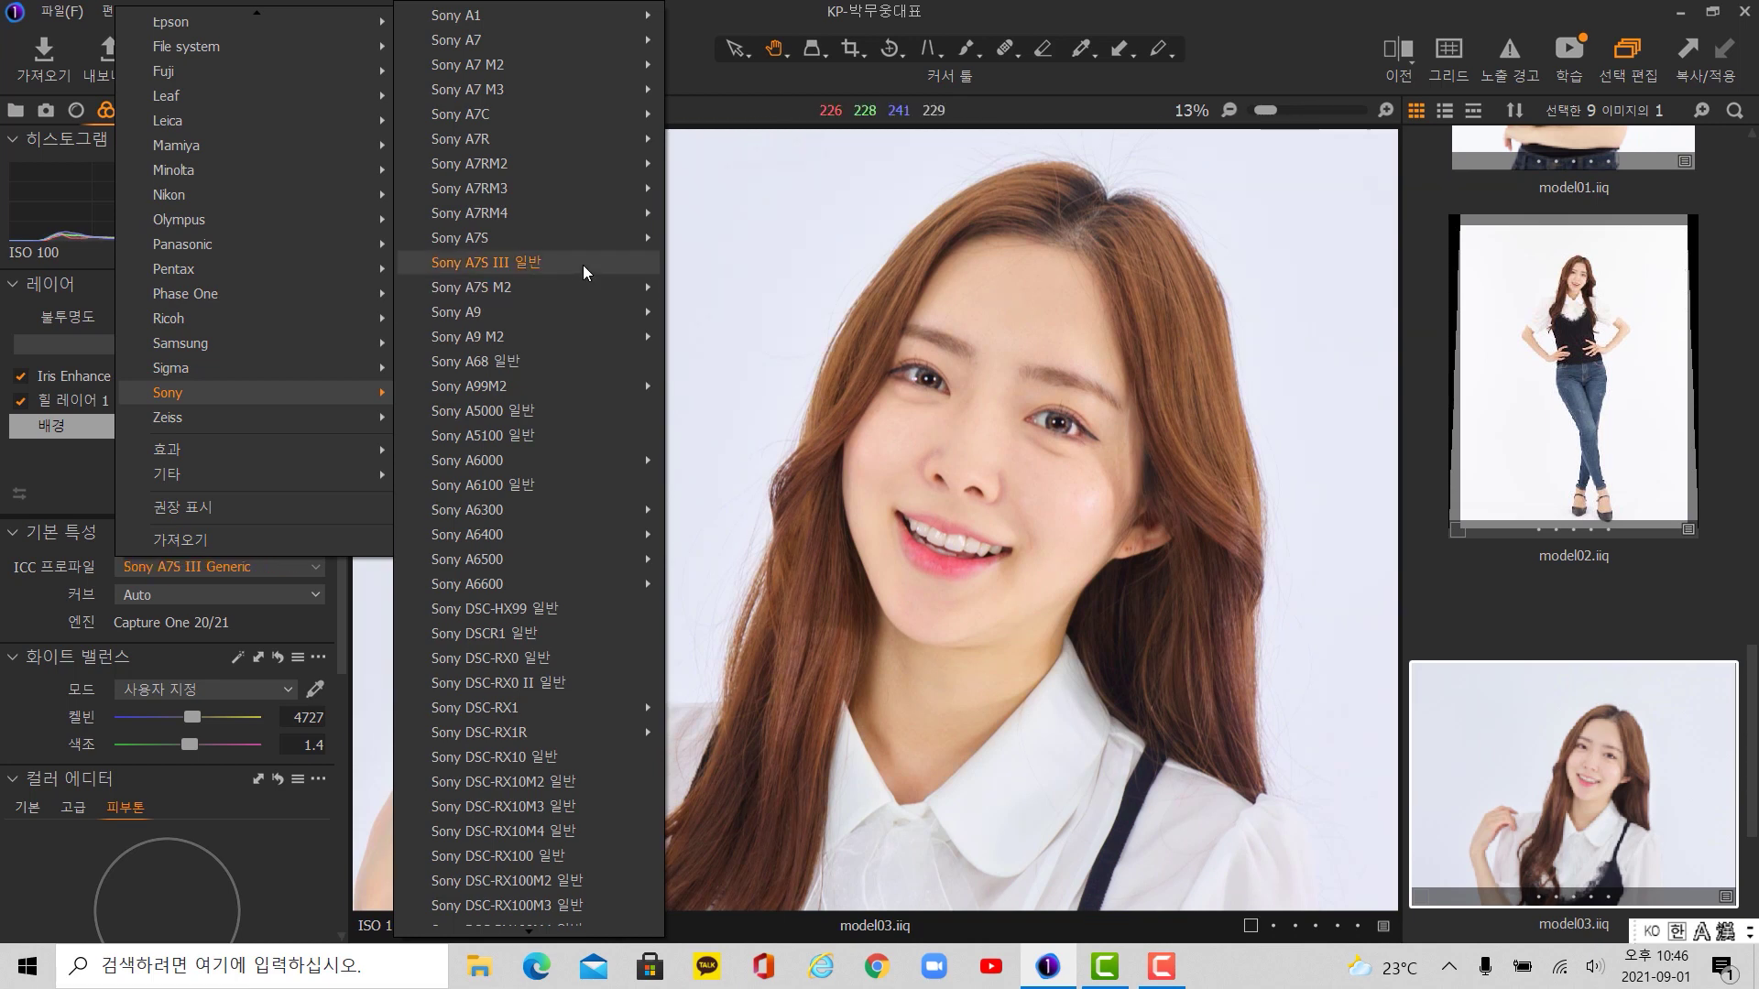
{"action": "left_click", "coordinate": [907, 395]}
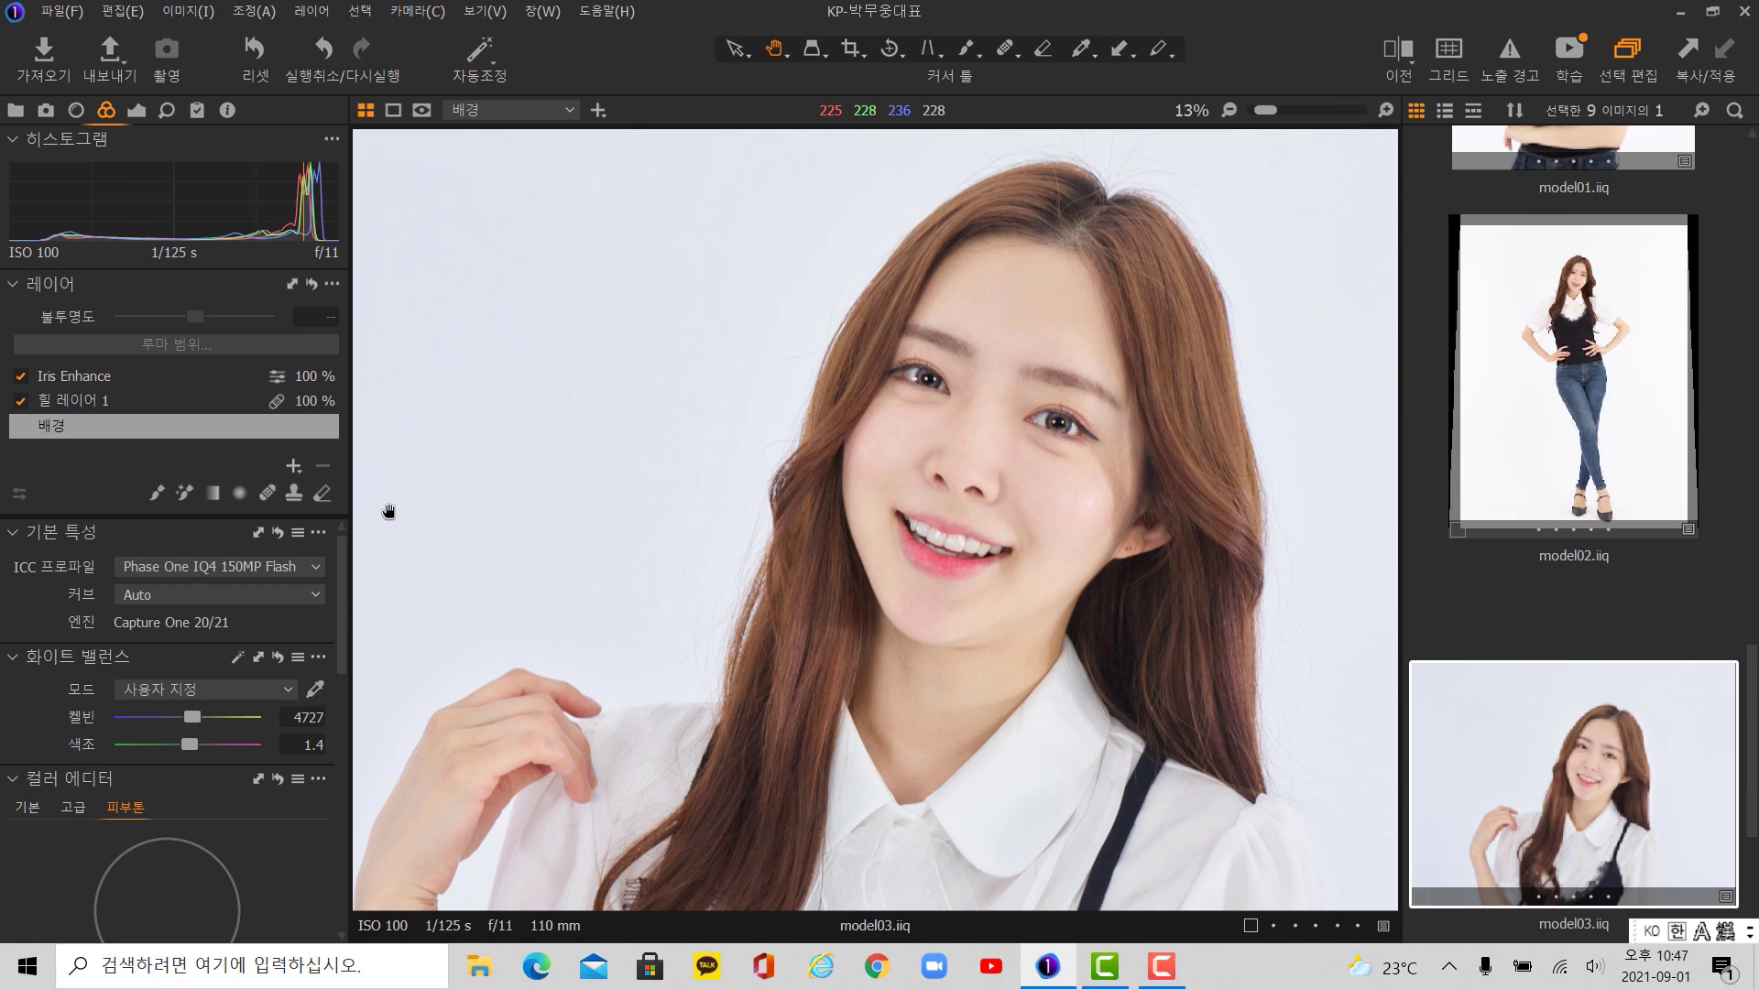
- Inspect the model's face at close range and look through the Canon camera models in the ICC profile list
{"action": "left_click", "coordinate": [256, 566]}
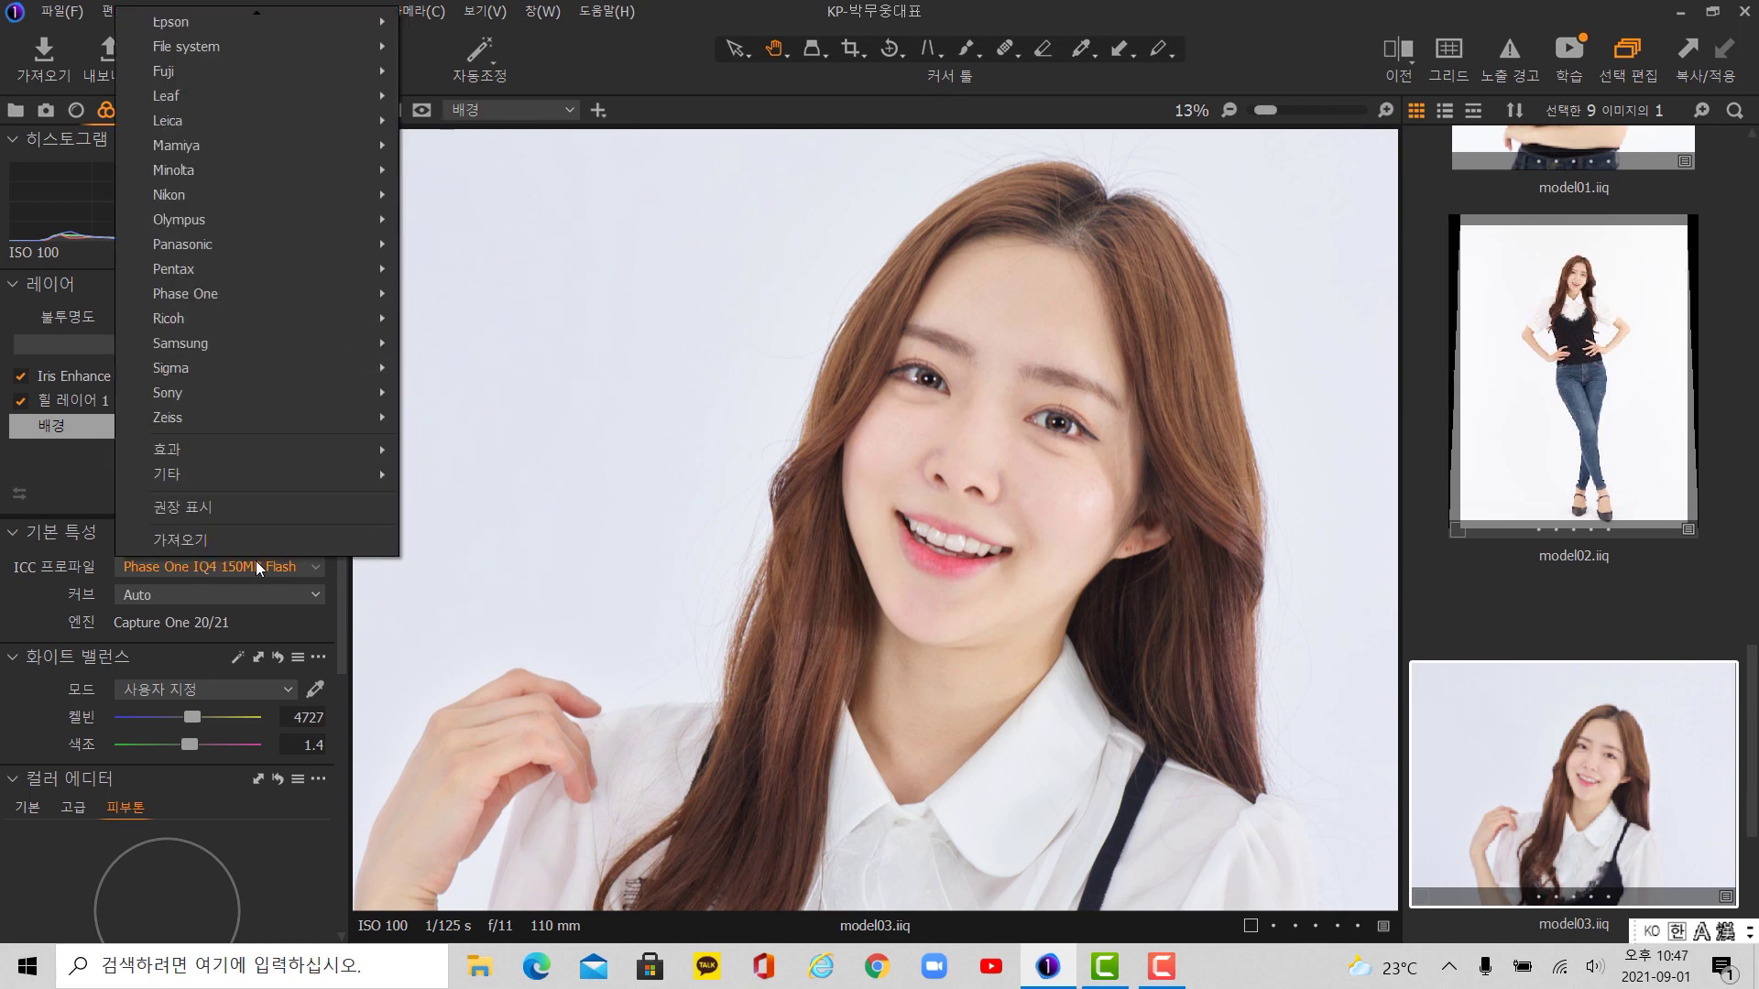
{"action": "left_click", "coordinate": [1139, 463]}
{"action": "double_click", "coordinate": [1082, 462]}
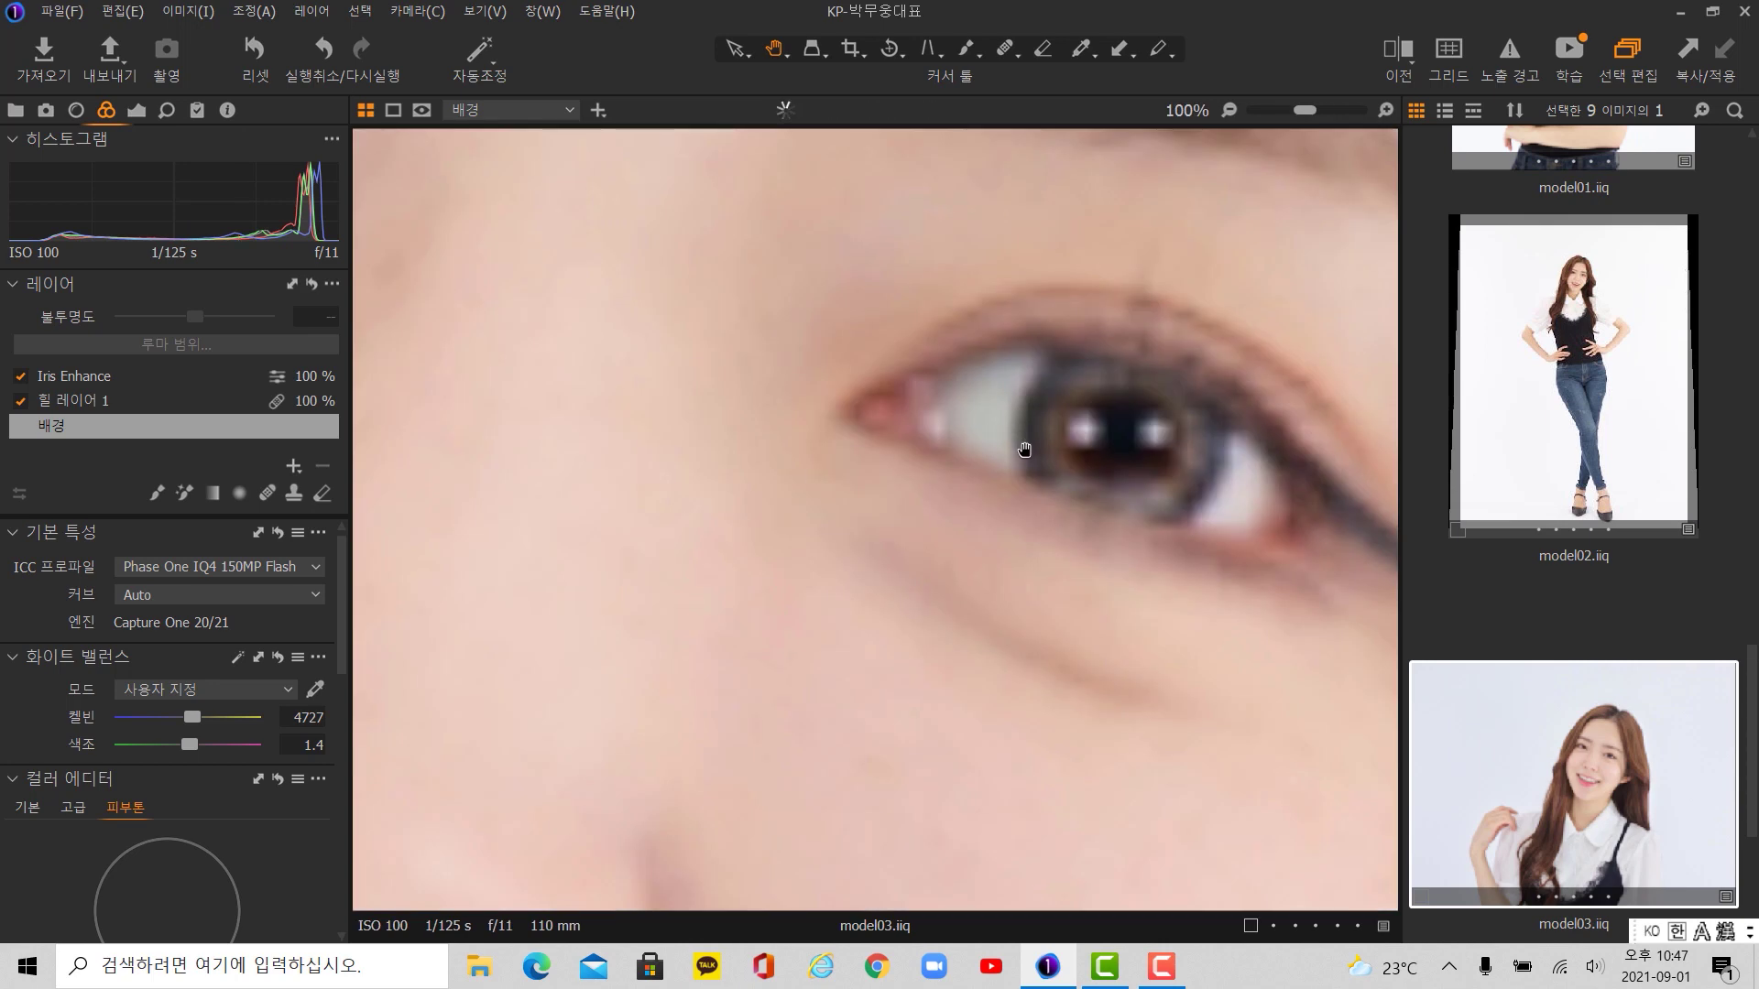
{"action": "scroll", "coordinate": [1024, 447], "scroll_direction": "down", "scroll_amount": 2}
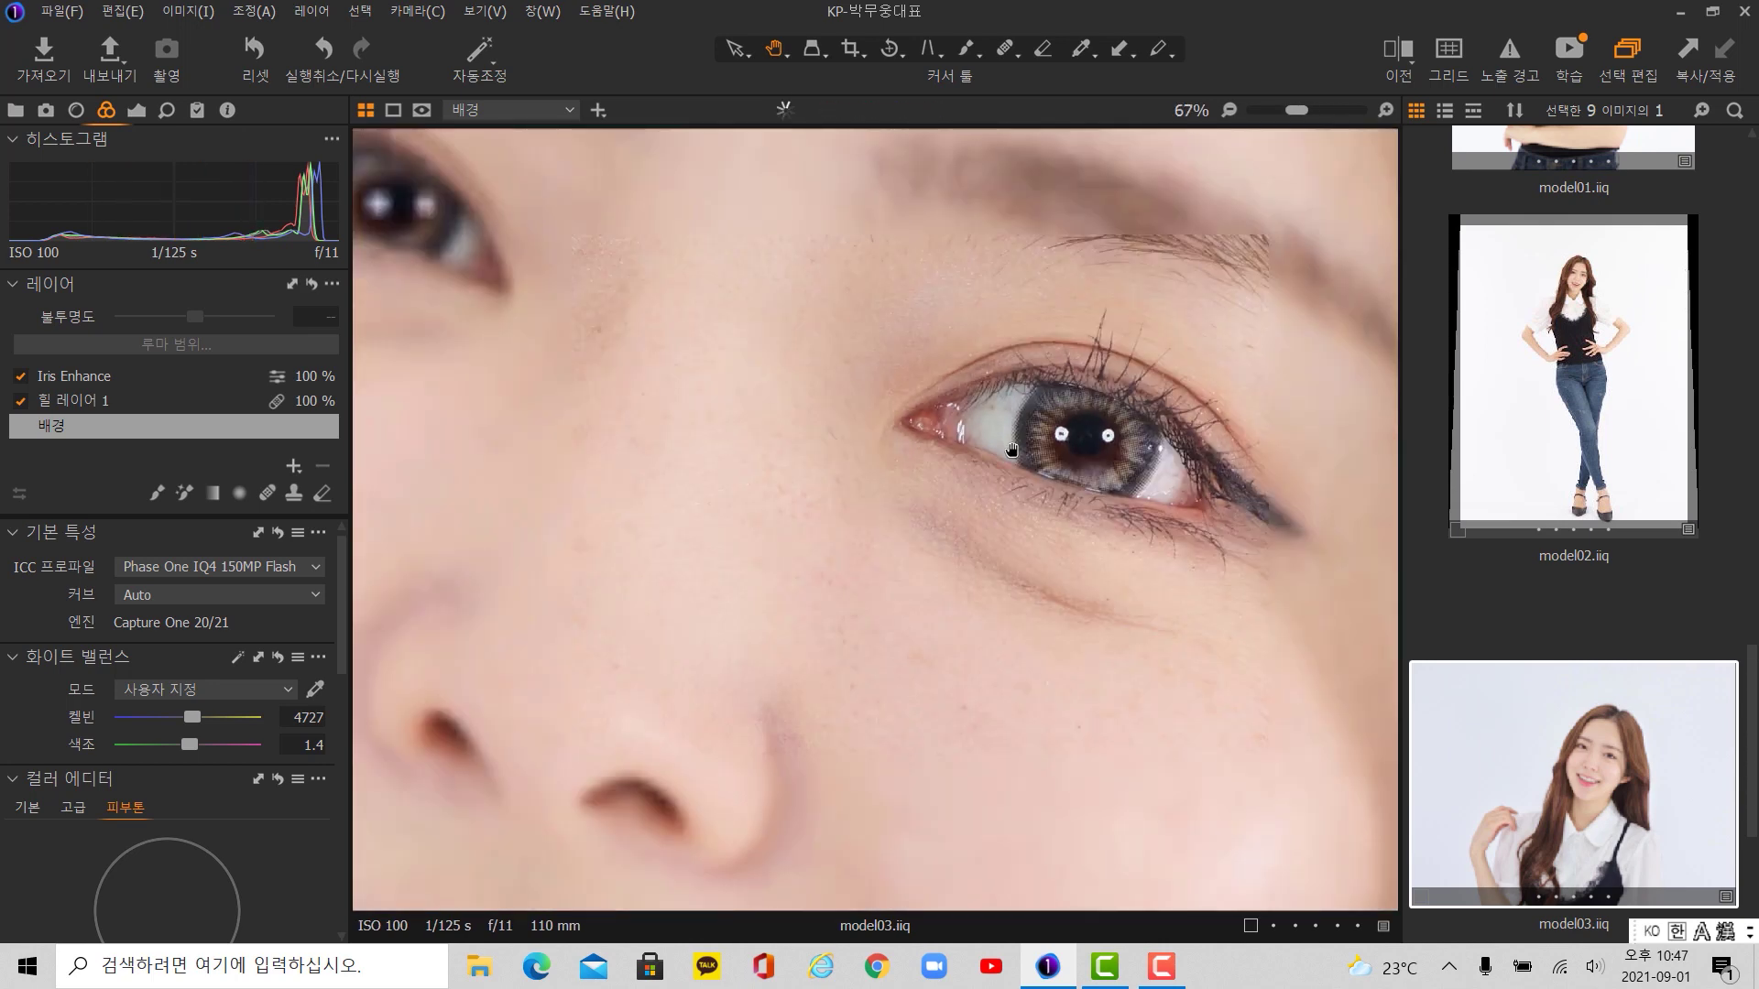
{"action": "scroll", "coordinate": [818, 507], "scroll_direction": "down", "scroll_amount": 1}
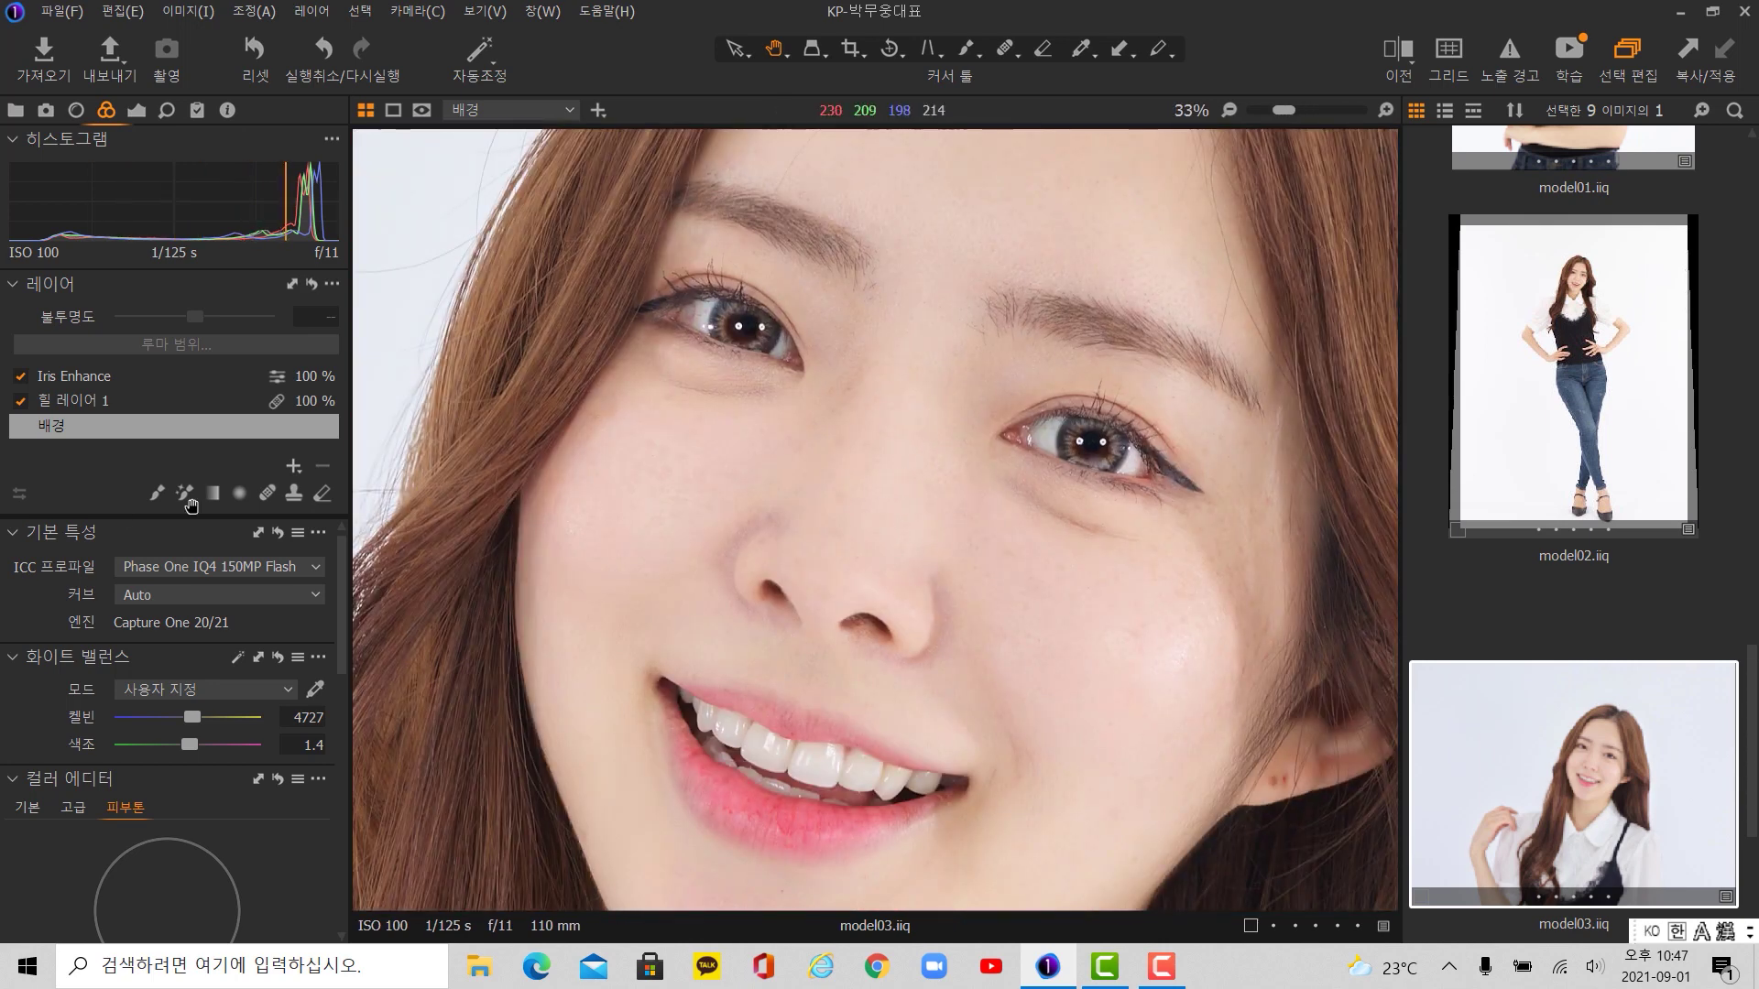
{"action": "left_click", "coordinate": [256, 570]}
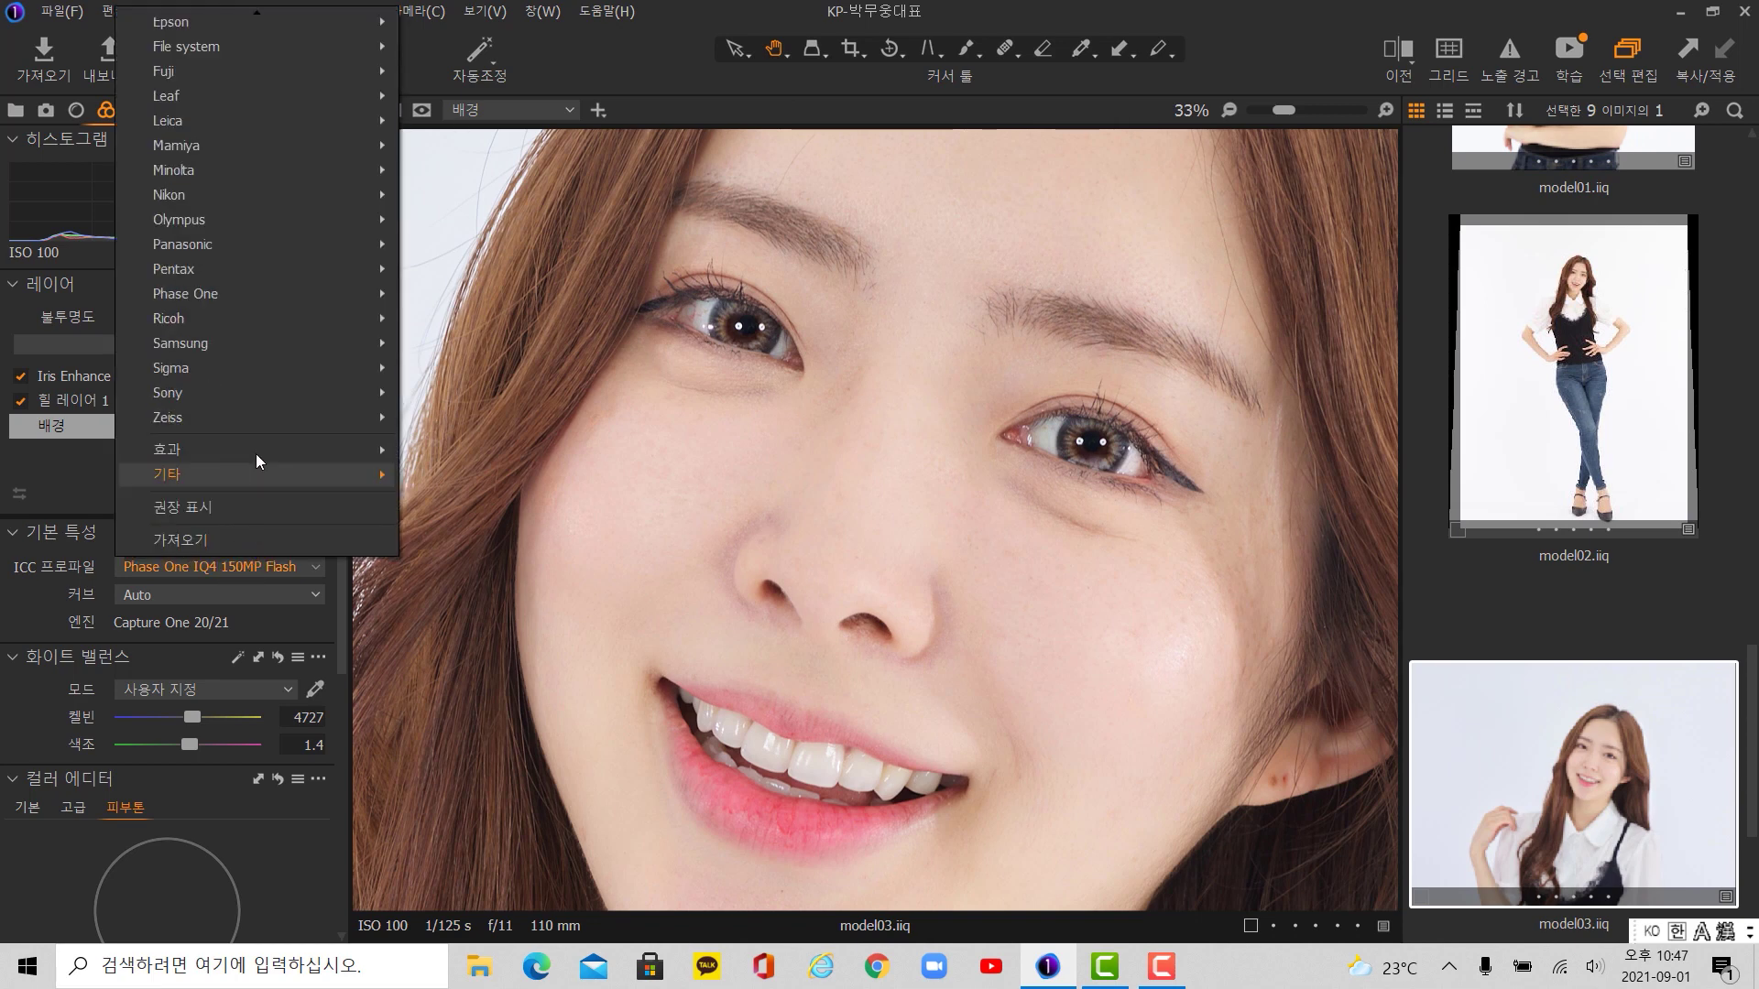
{"action": "scroll", "coordinate": [259, 31], "scroll_direction": "up", "scroll_amount": 2}
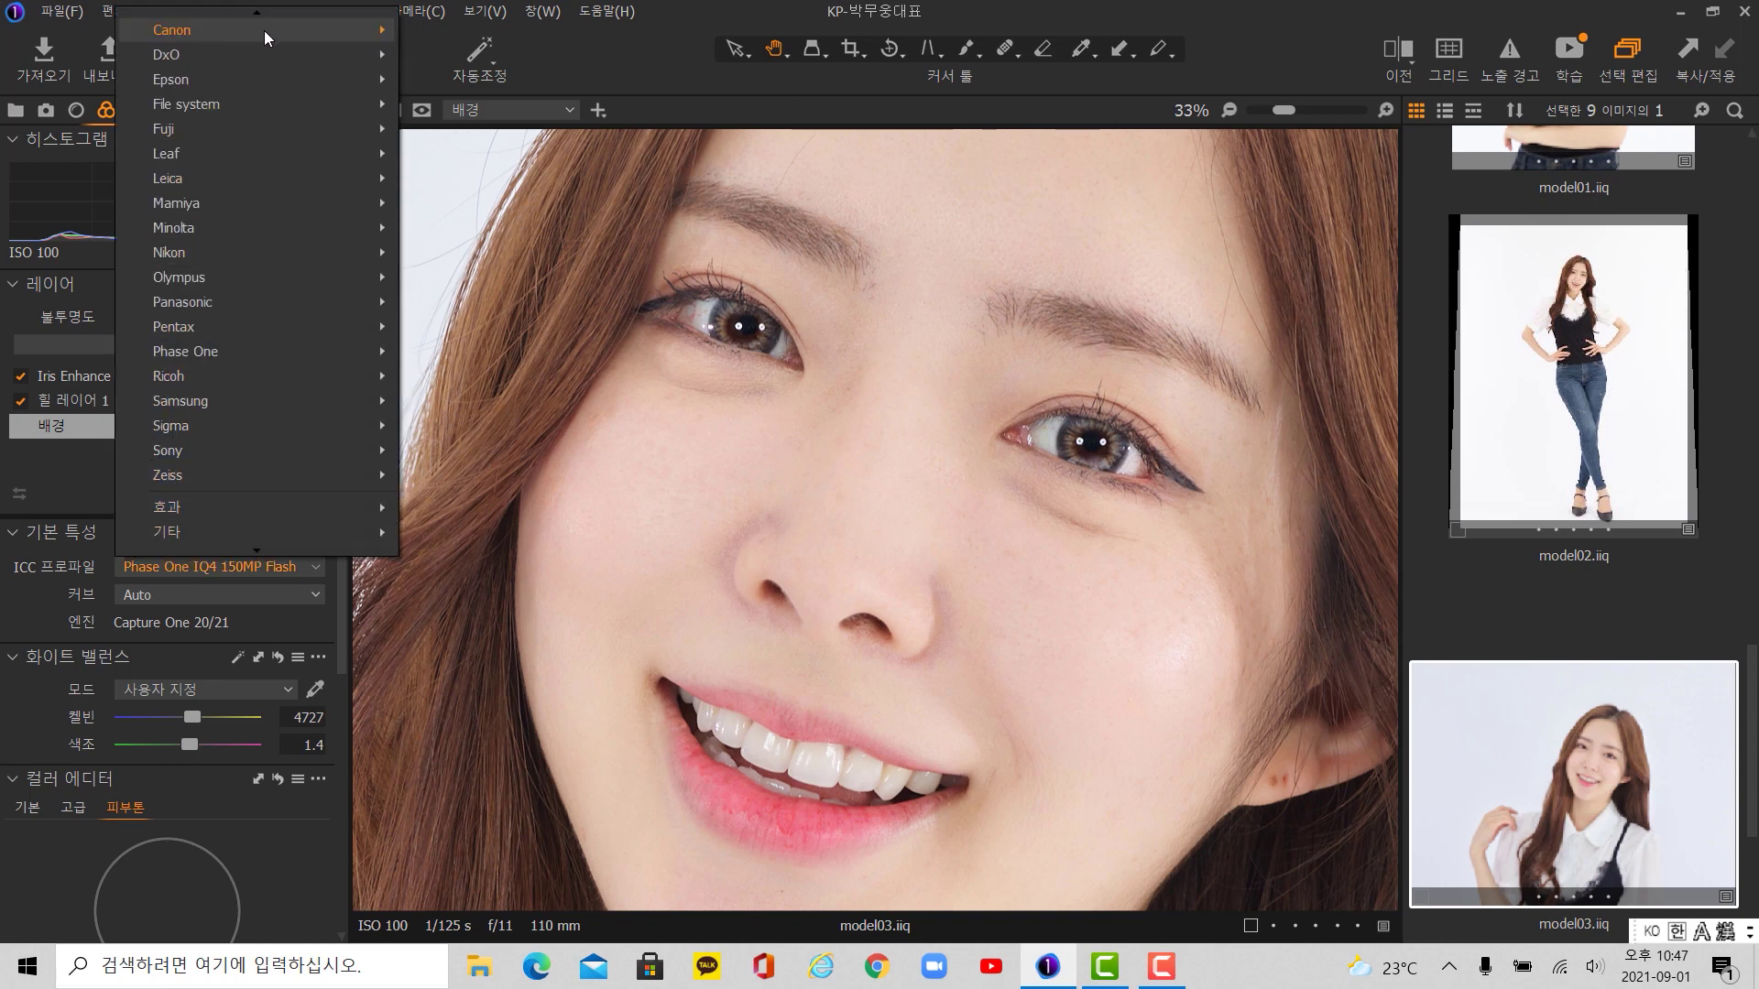
{"action": "mouse_move", "coordinate": [260, 43]}
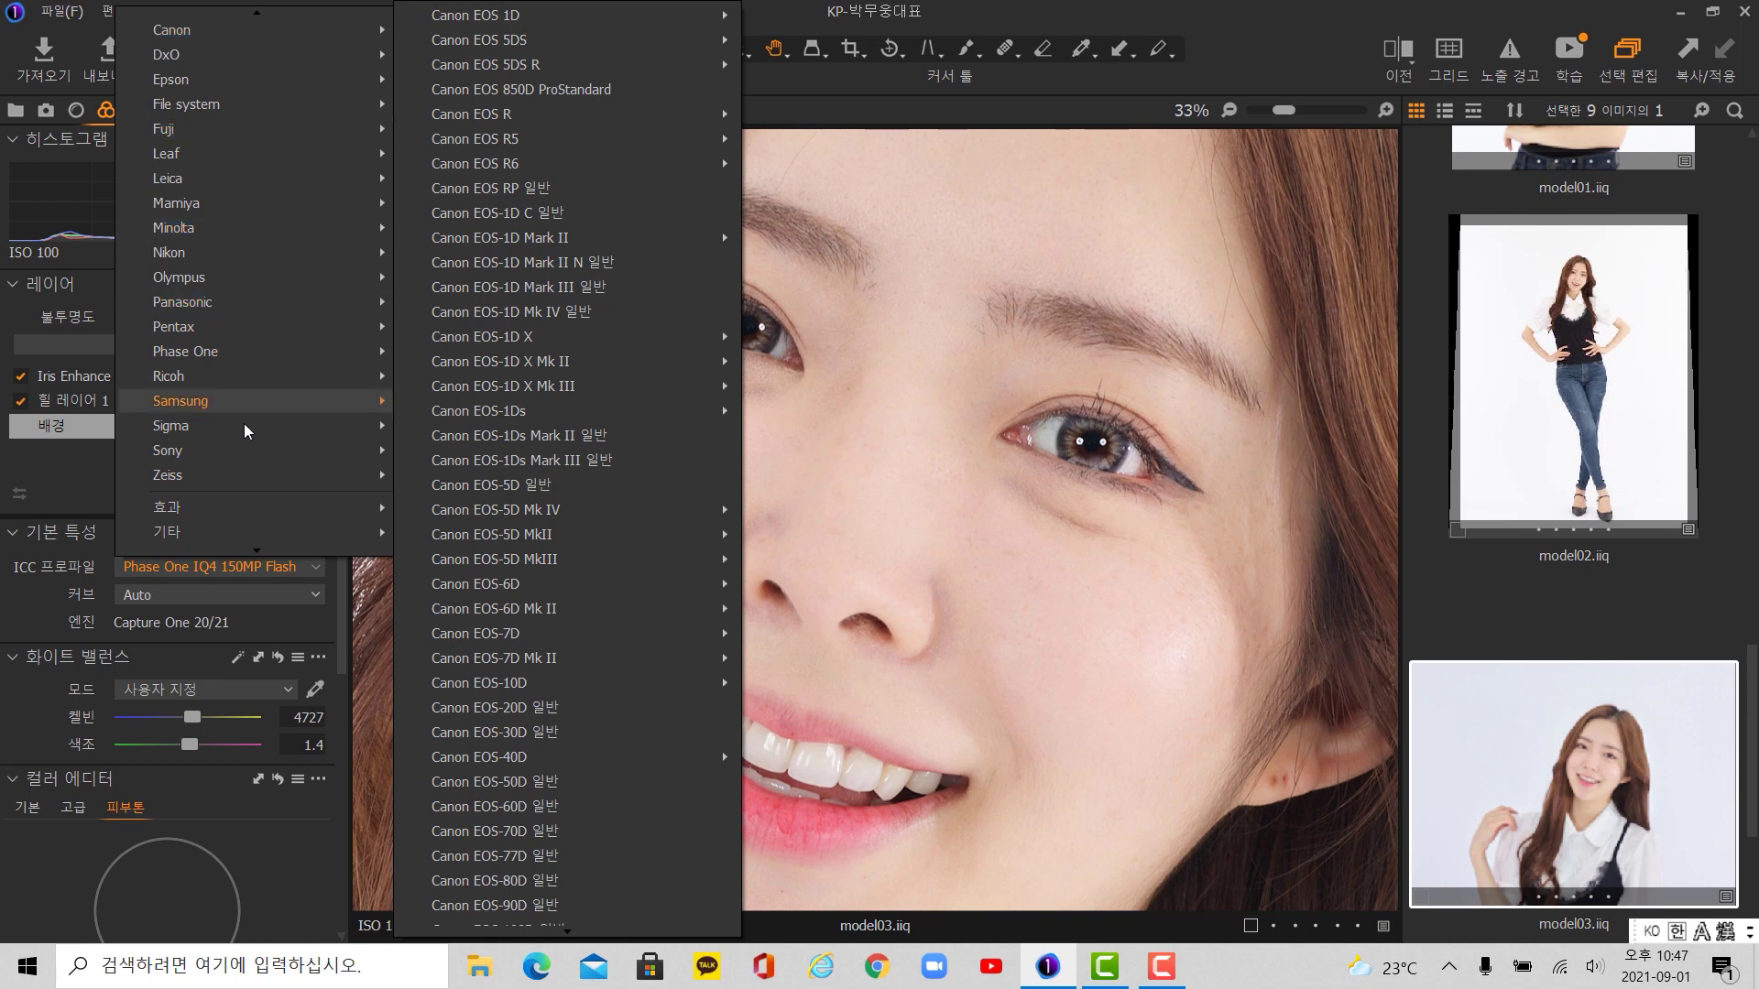
{"action": "left_click", "coordinate": [195, 570]}
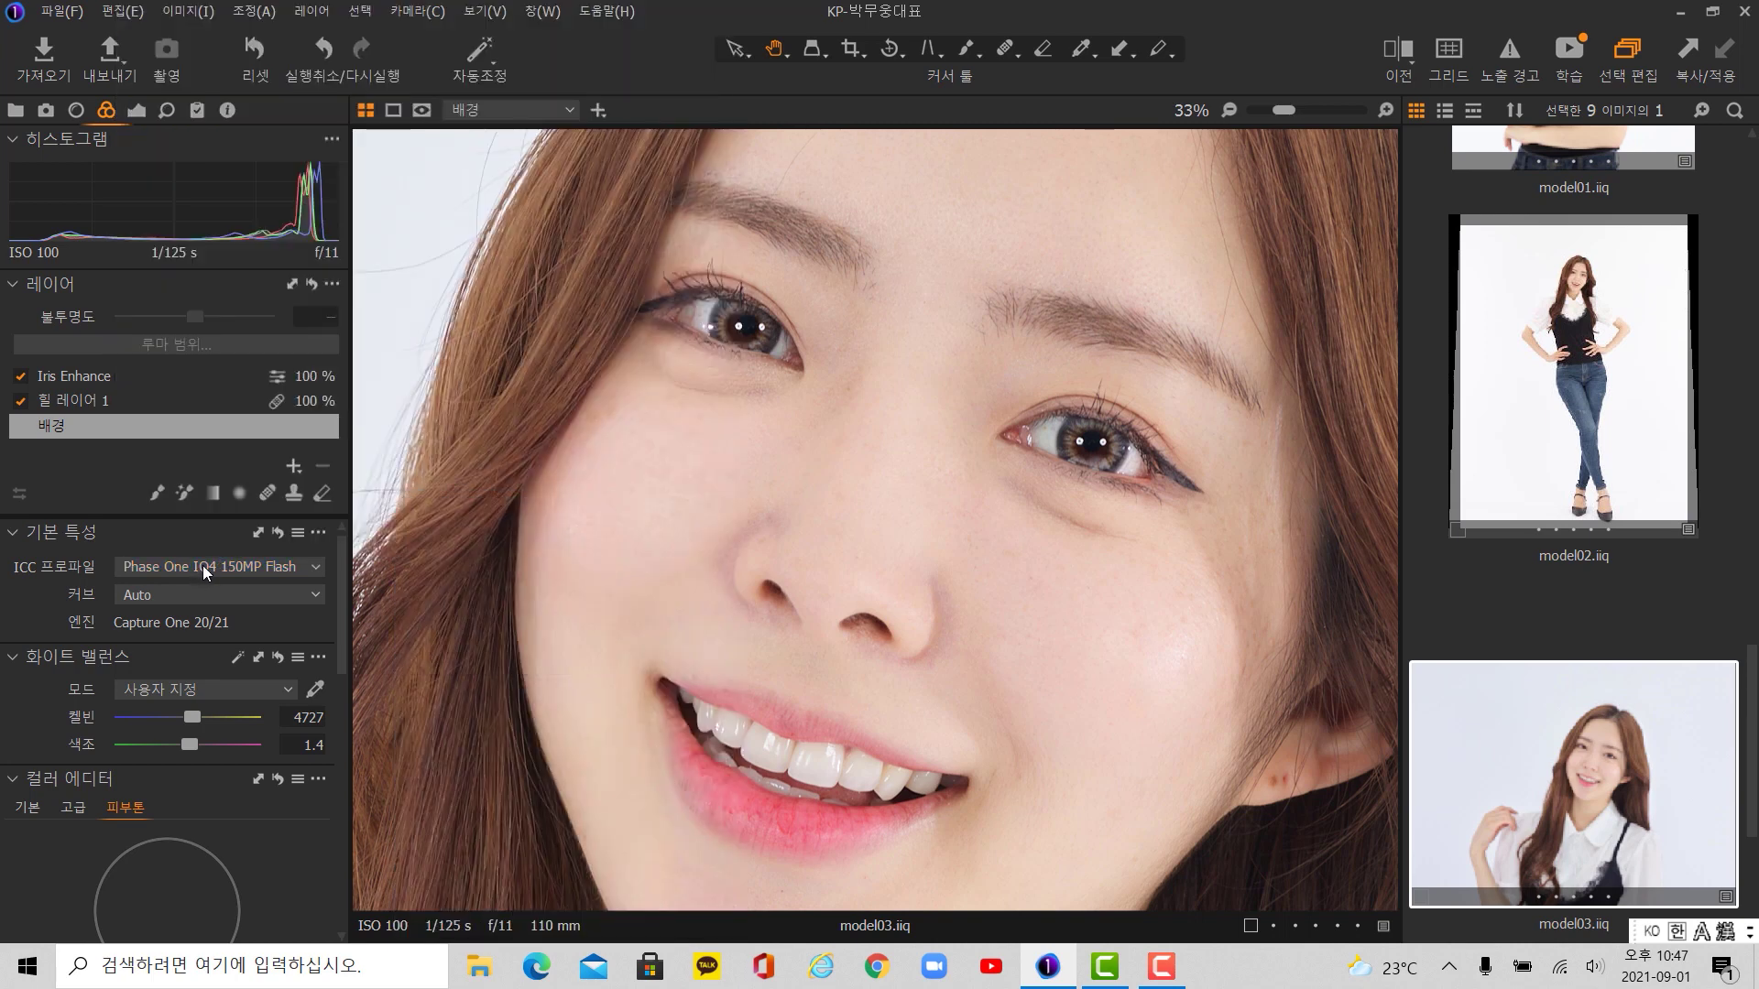
- Limit the ICC profile list to the recommended Phase One IQ4 150MP profiles, and restore it to show all profiles
{"action": "left_click", "coordinate": [206, 572]}
{"action": "left_click", "coordinate": [209, 530]}
{"action": "left_click", "coordinate": [194, 574]}
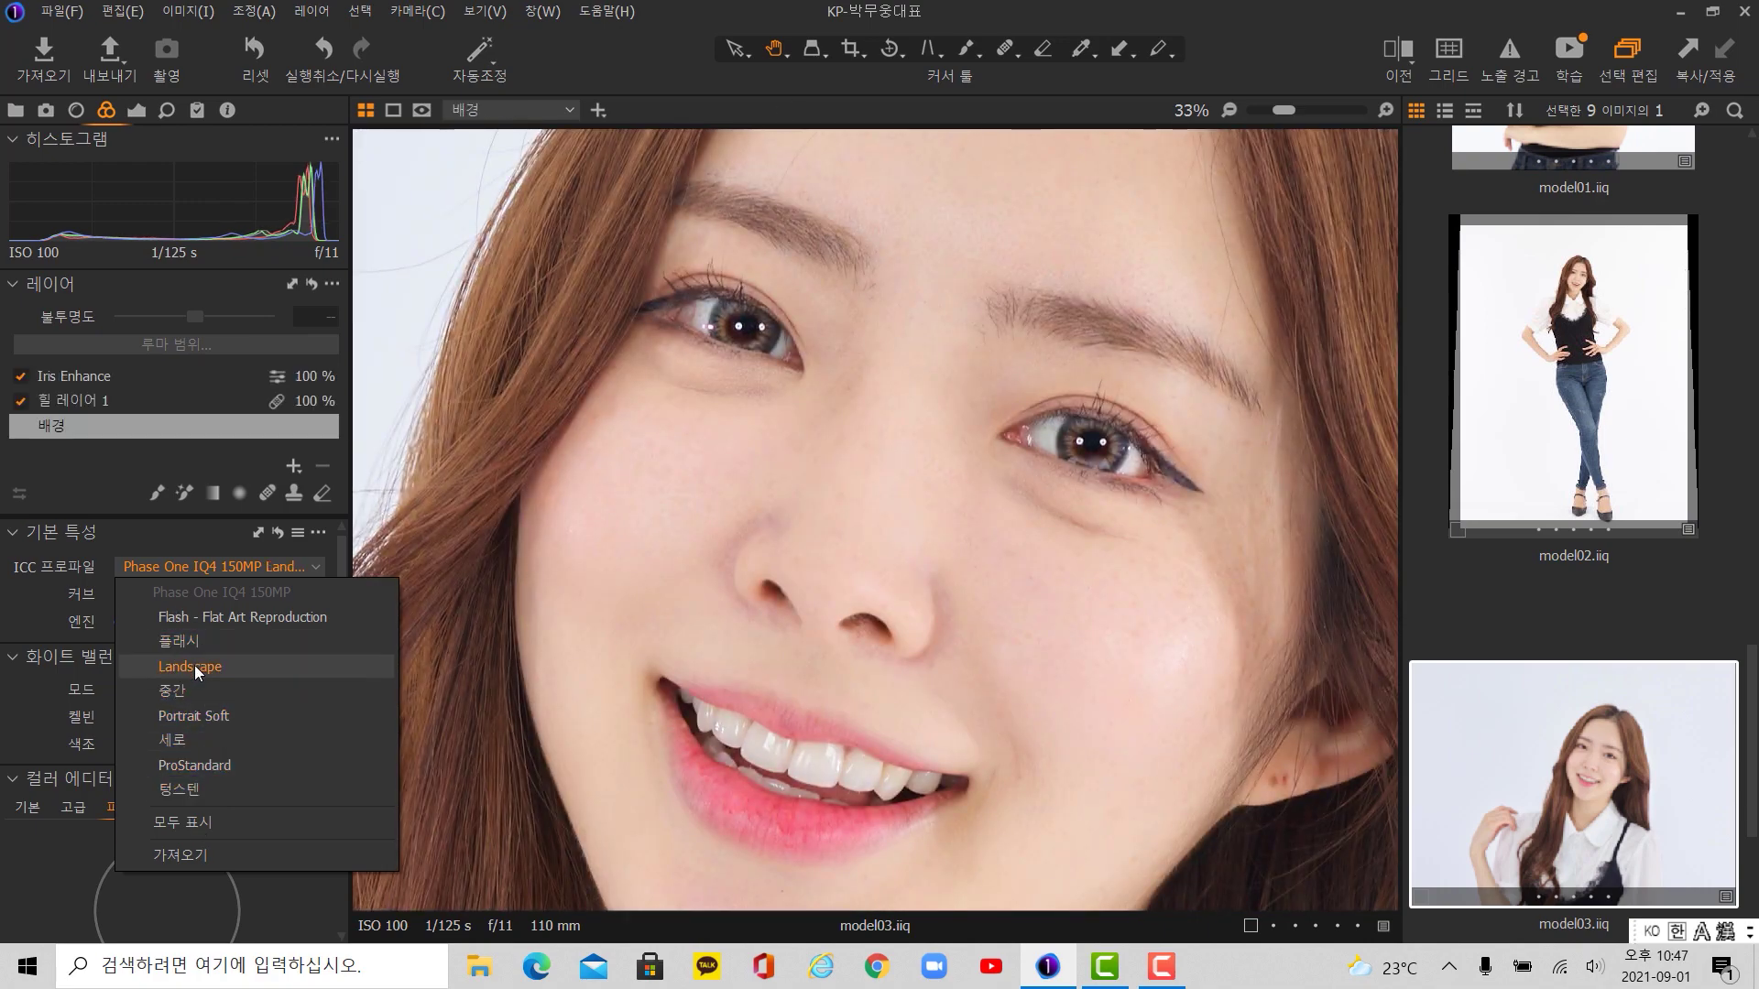
{"action": "left_click", "coordinate": [199, 822]}
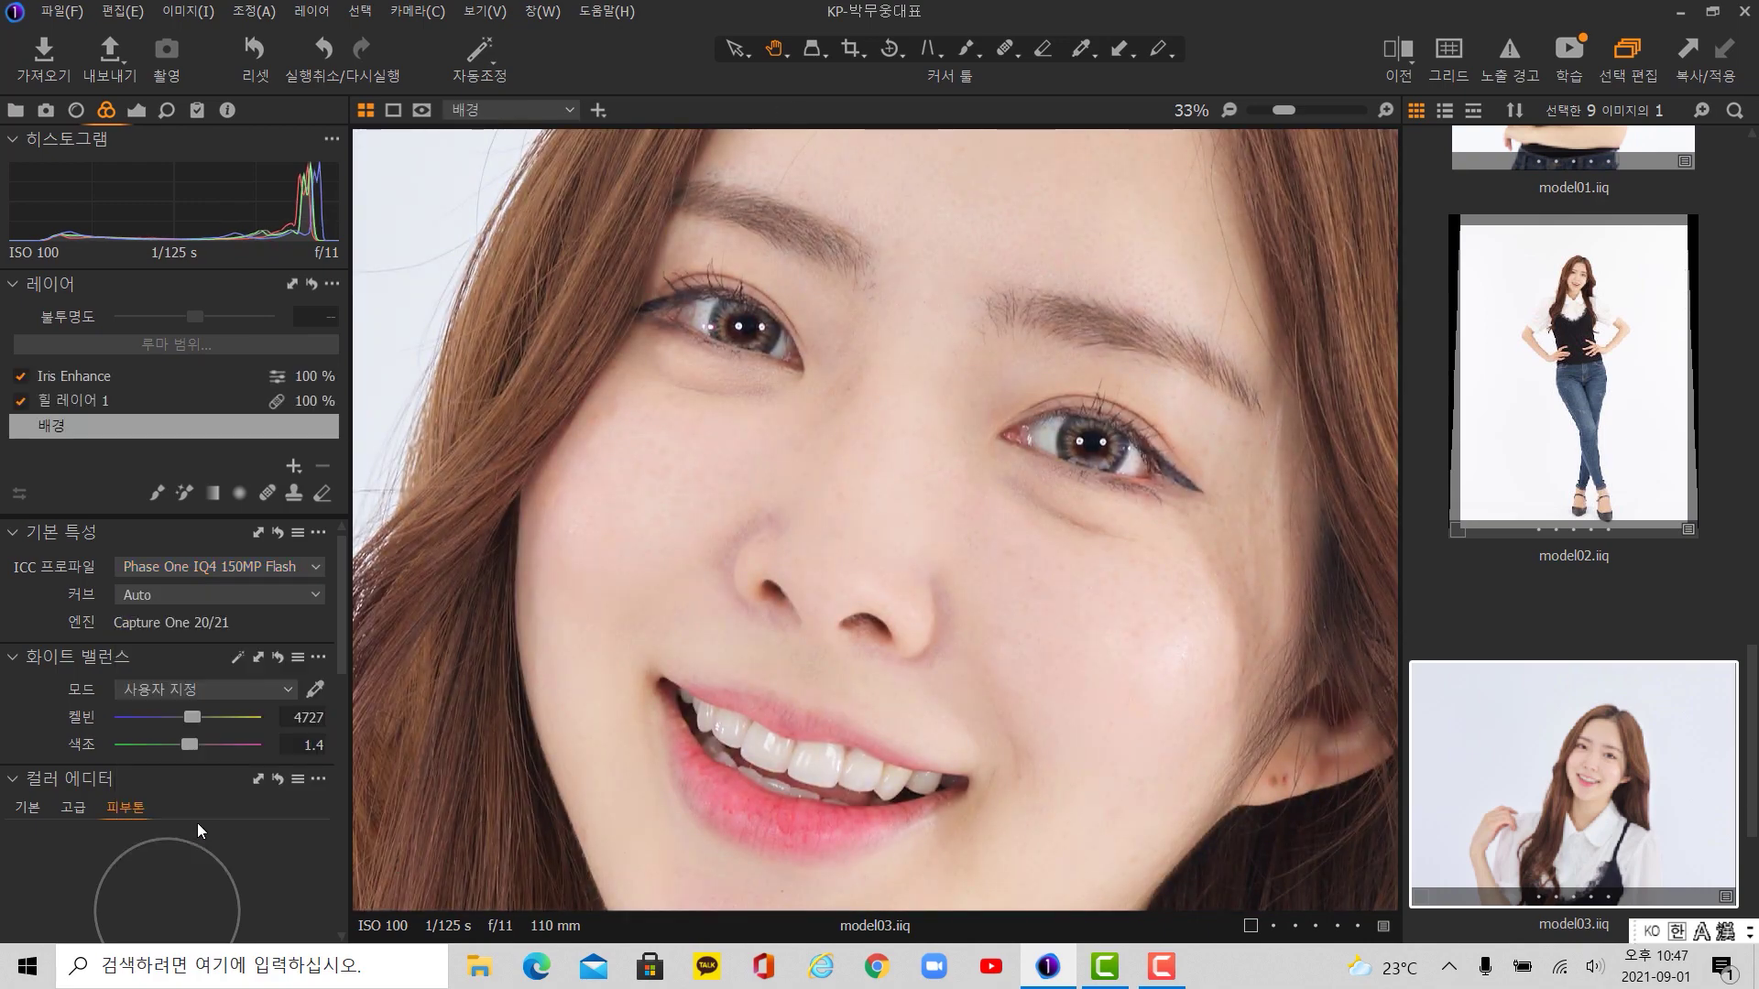
- Preview Canon ICC profiles such as EOS 5DS R Generic on the background layer and apply Canon EOS-5D MkIII ProStandard
{"action": "left_click", "coordinate": [235, 569]}
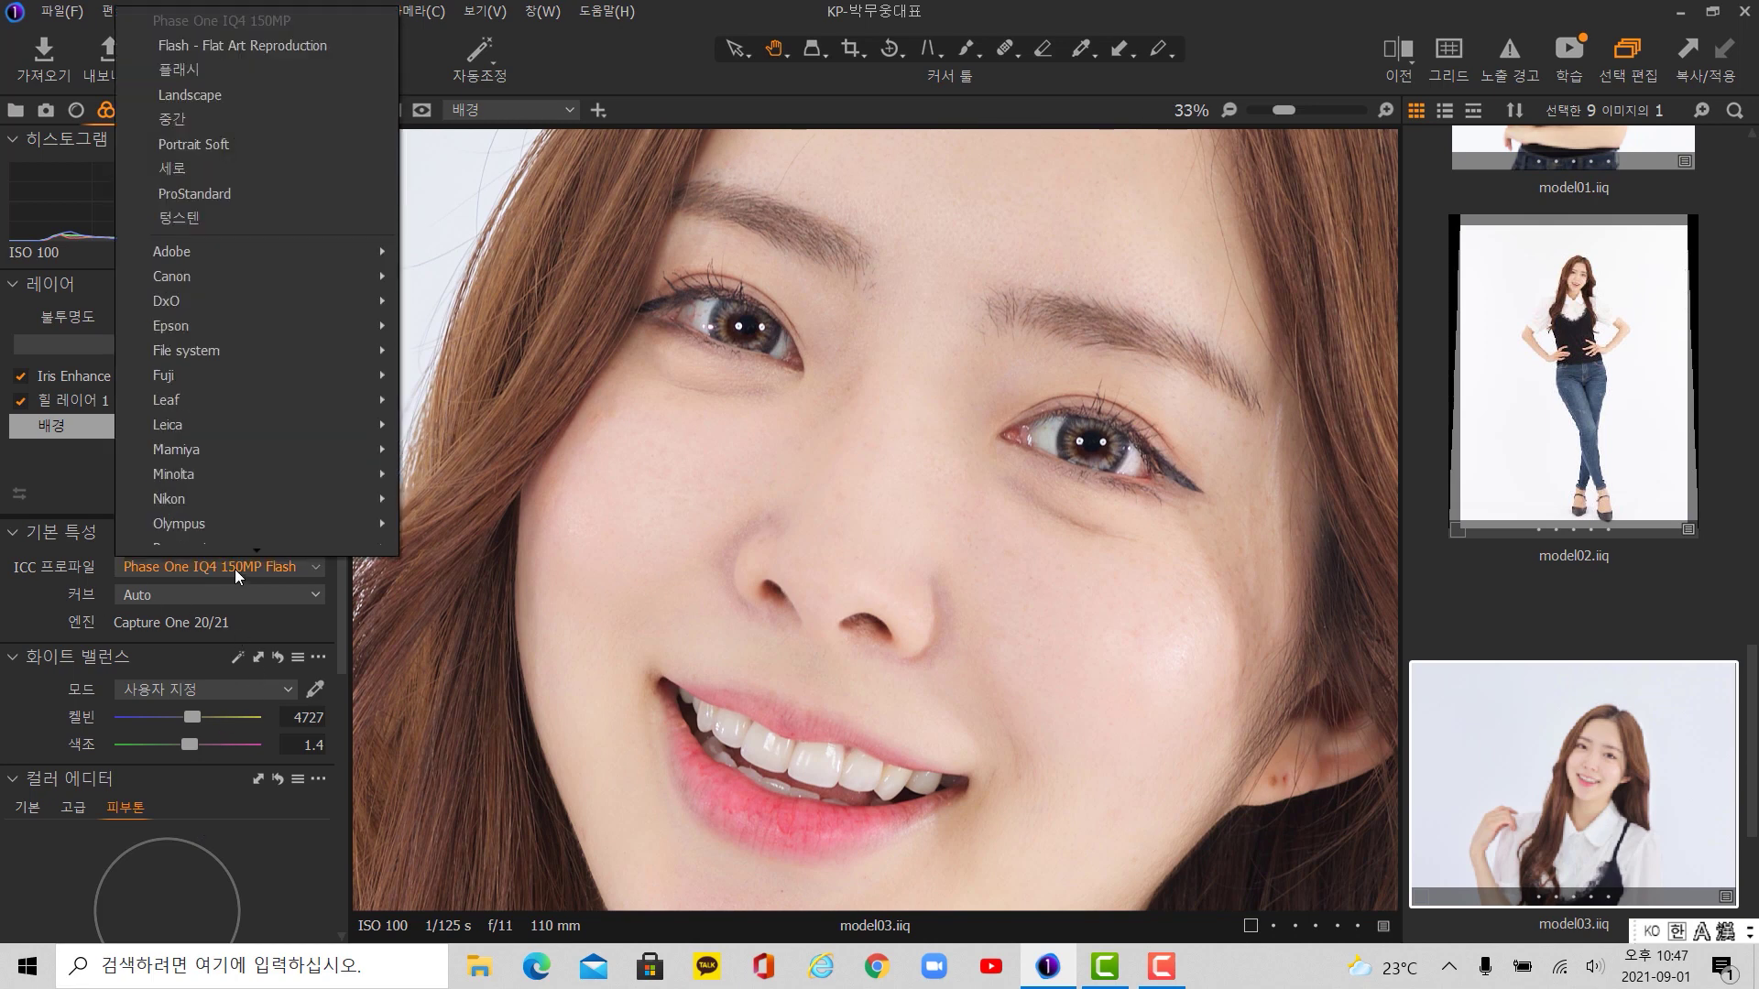
{"action": "mouse_move", "coordinate": [218, 261]}
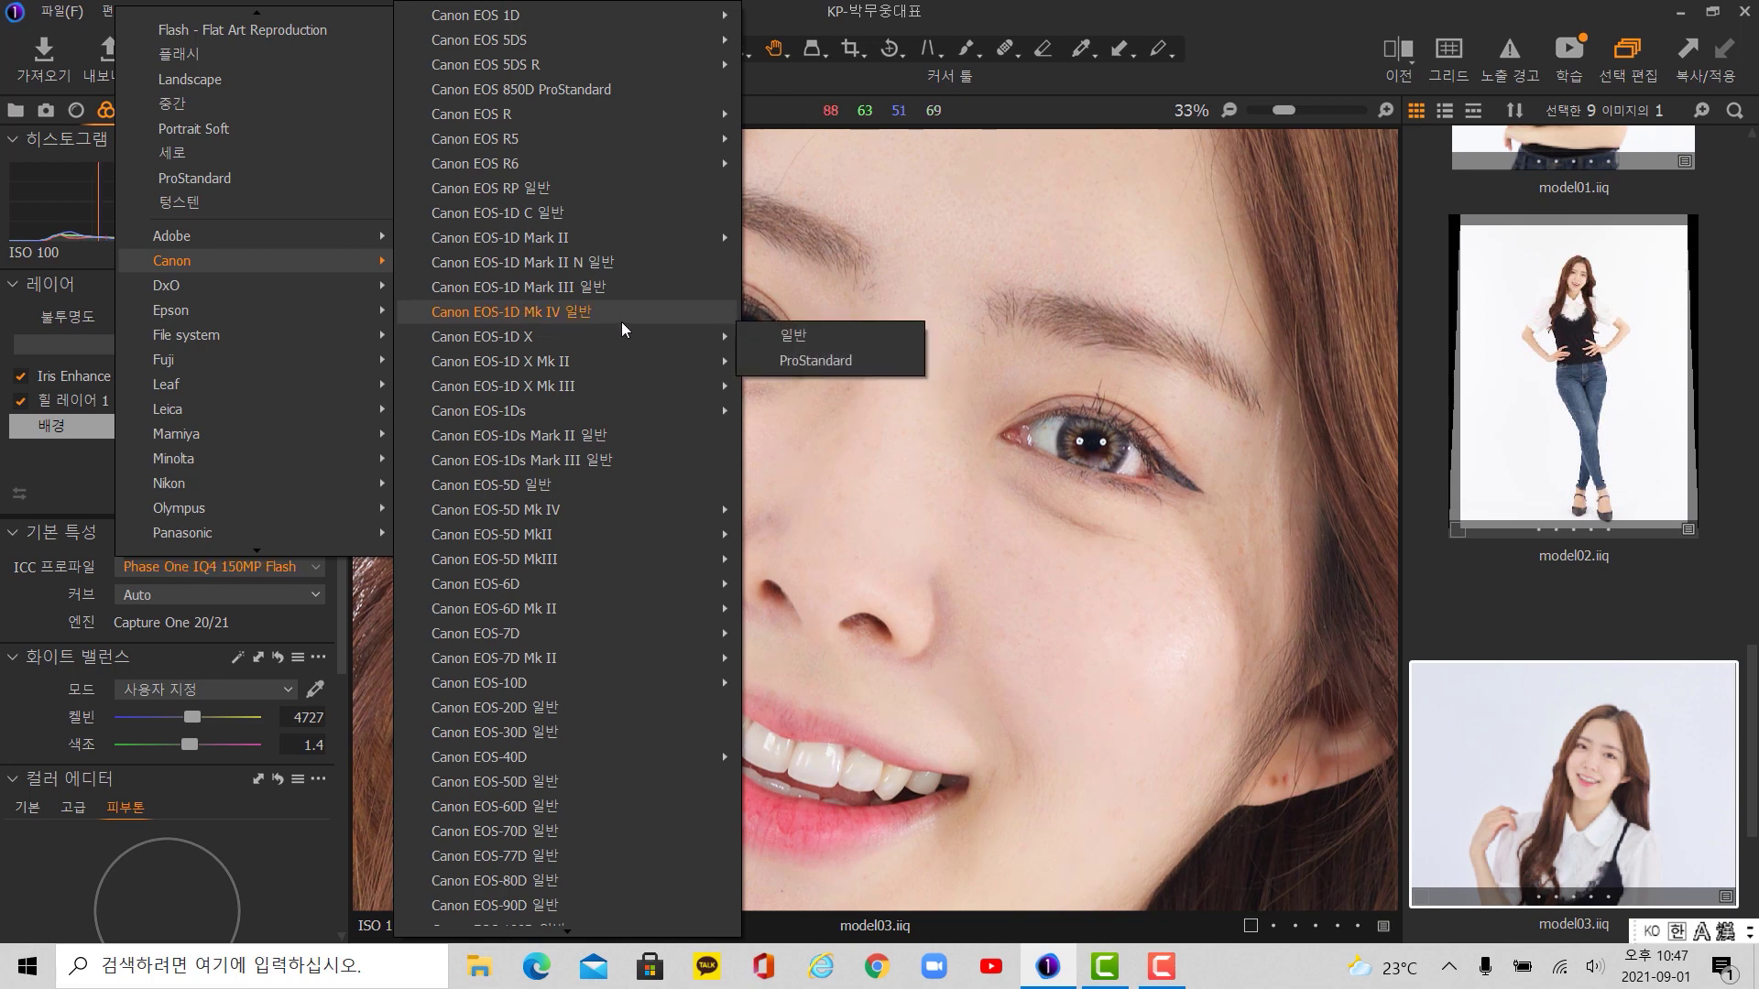
{"action": "mouse_move", "coordinate": [724, 341]}
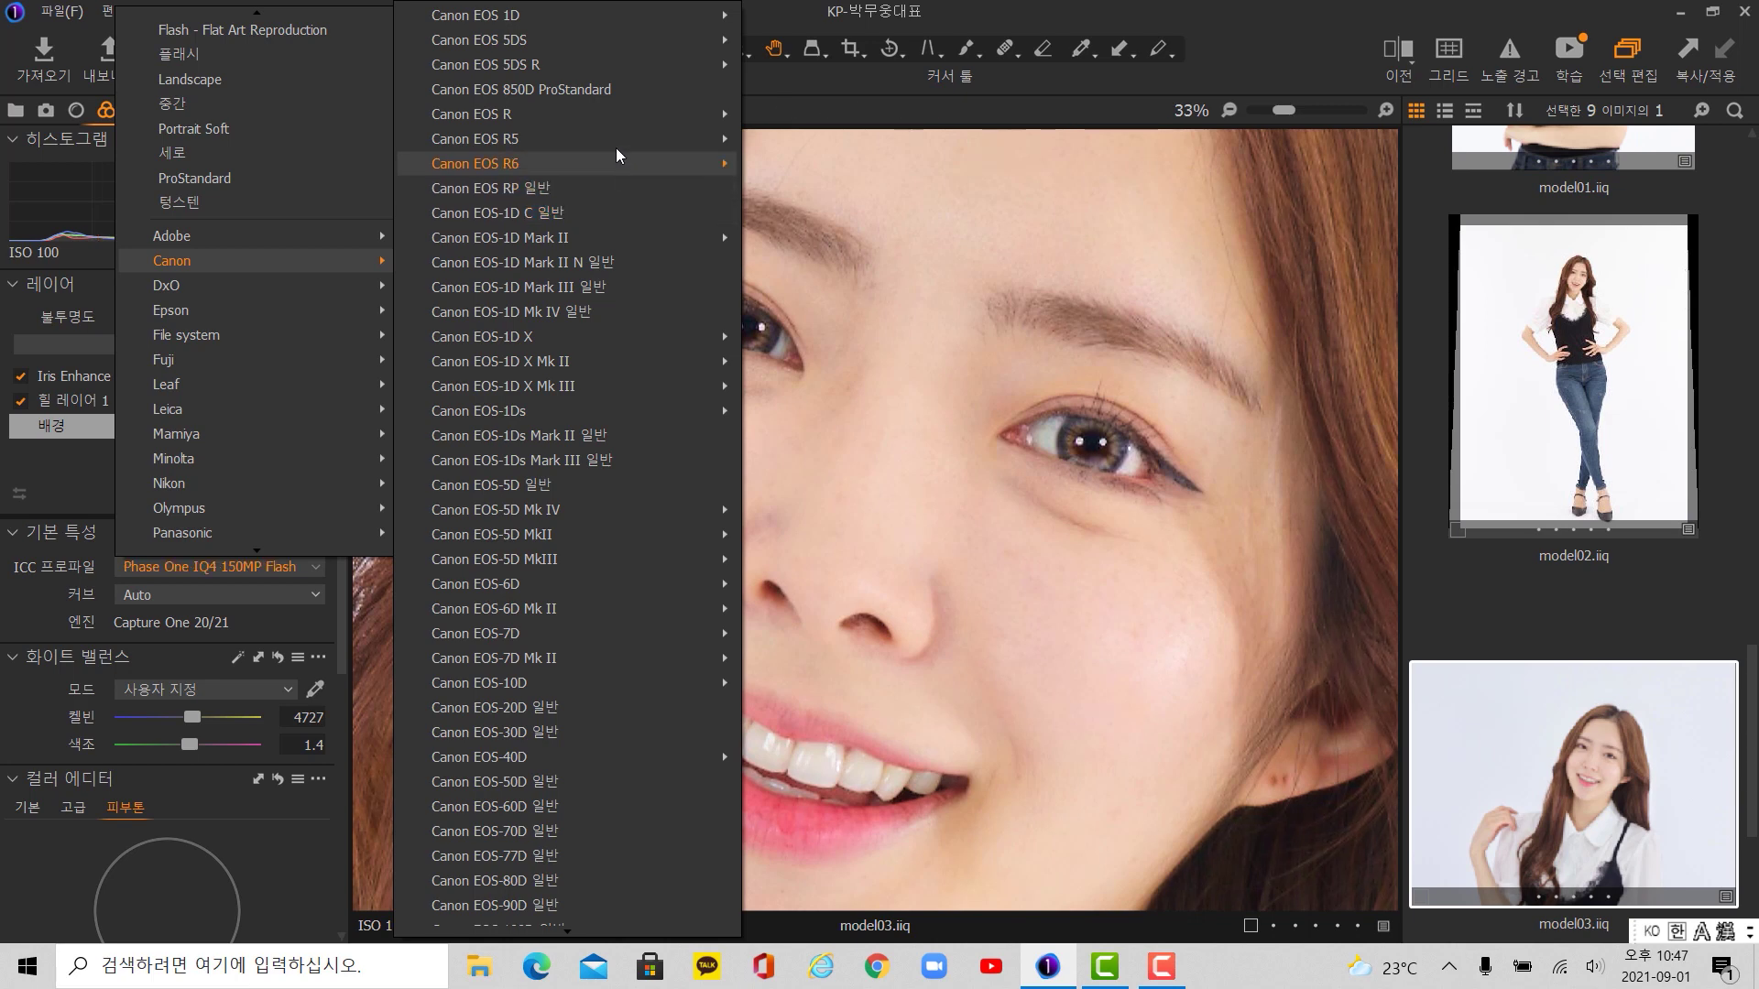
{"action": "mouse_move", "coordinate": [618, 132]}
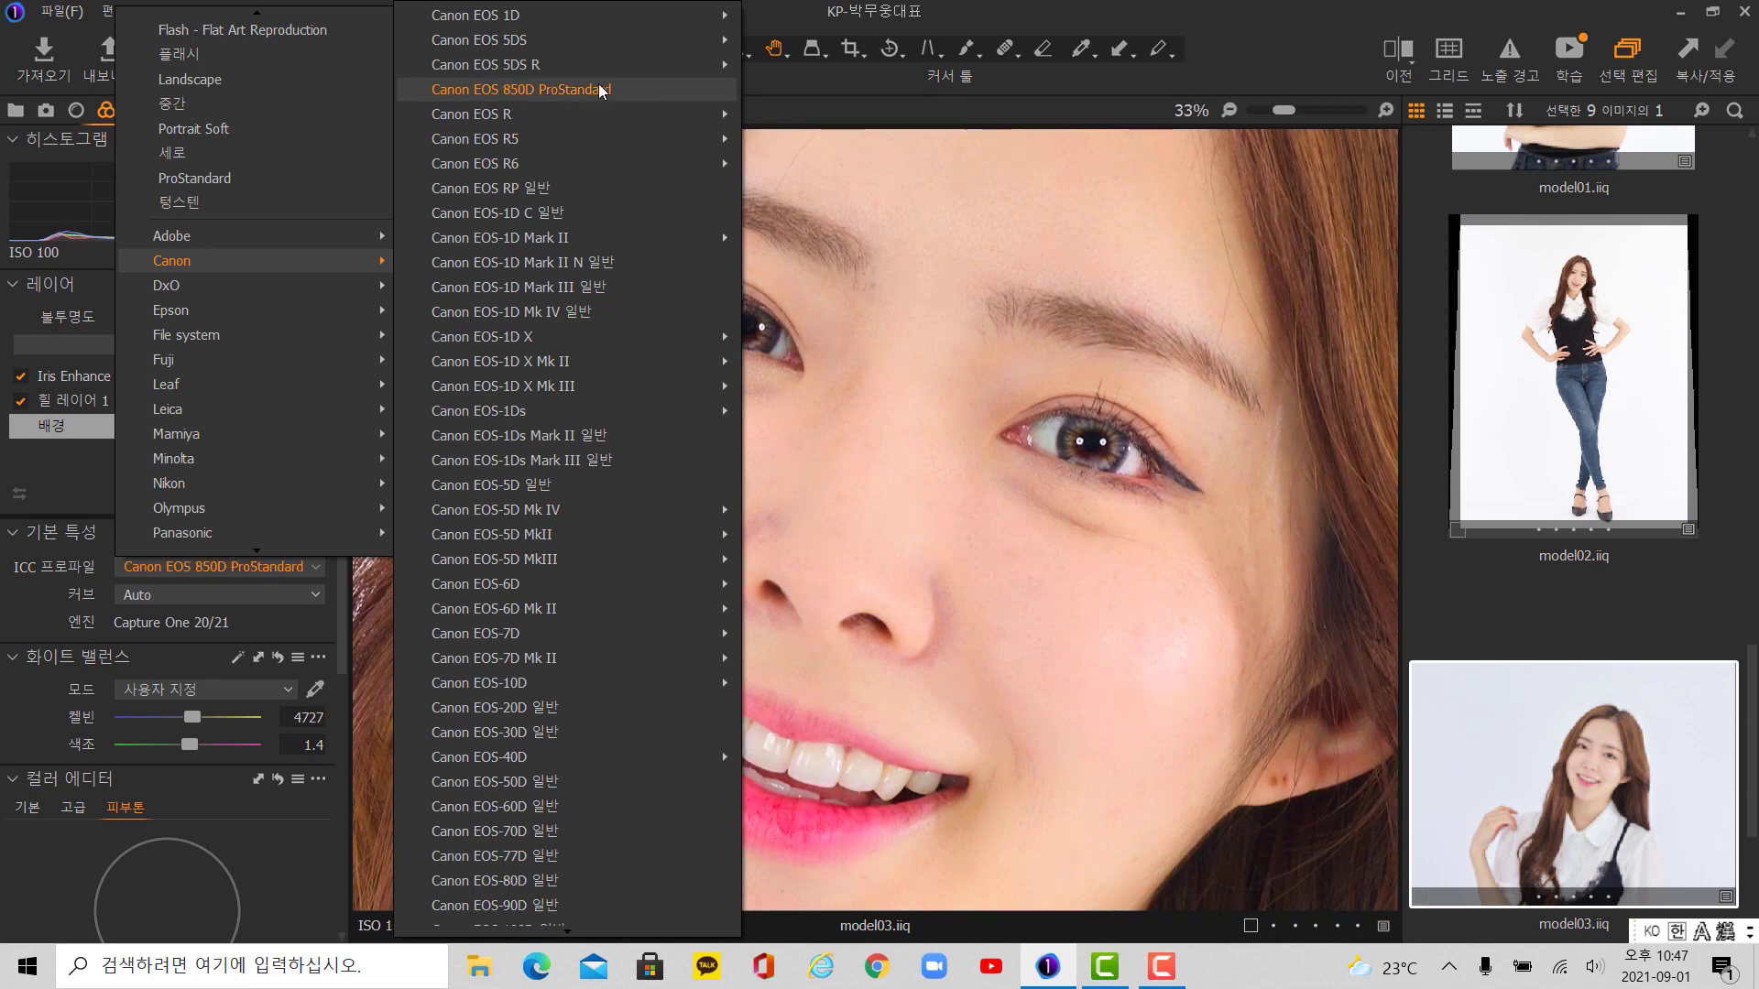
{"action": "mouse_move", "coordinate": [700, 64]}
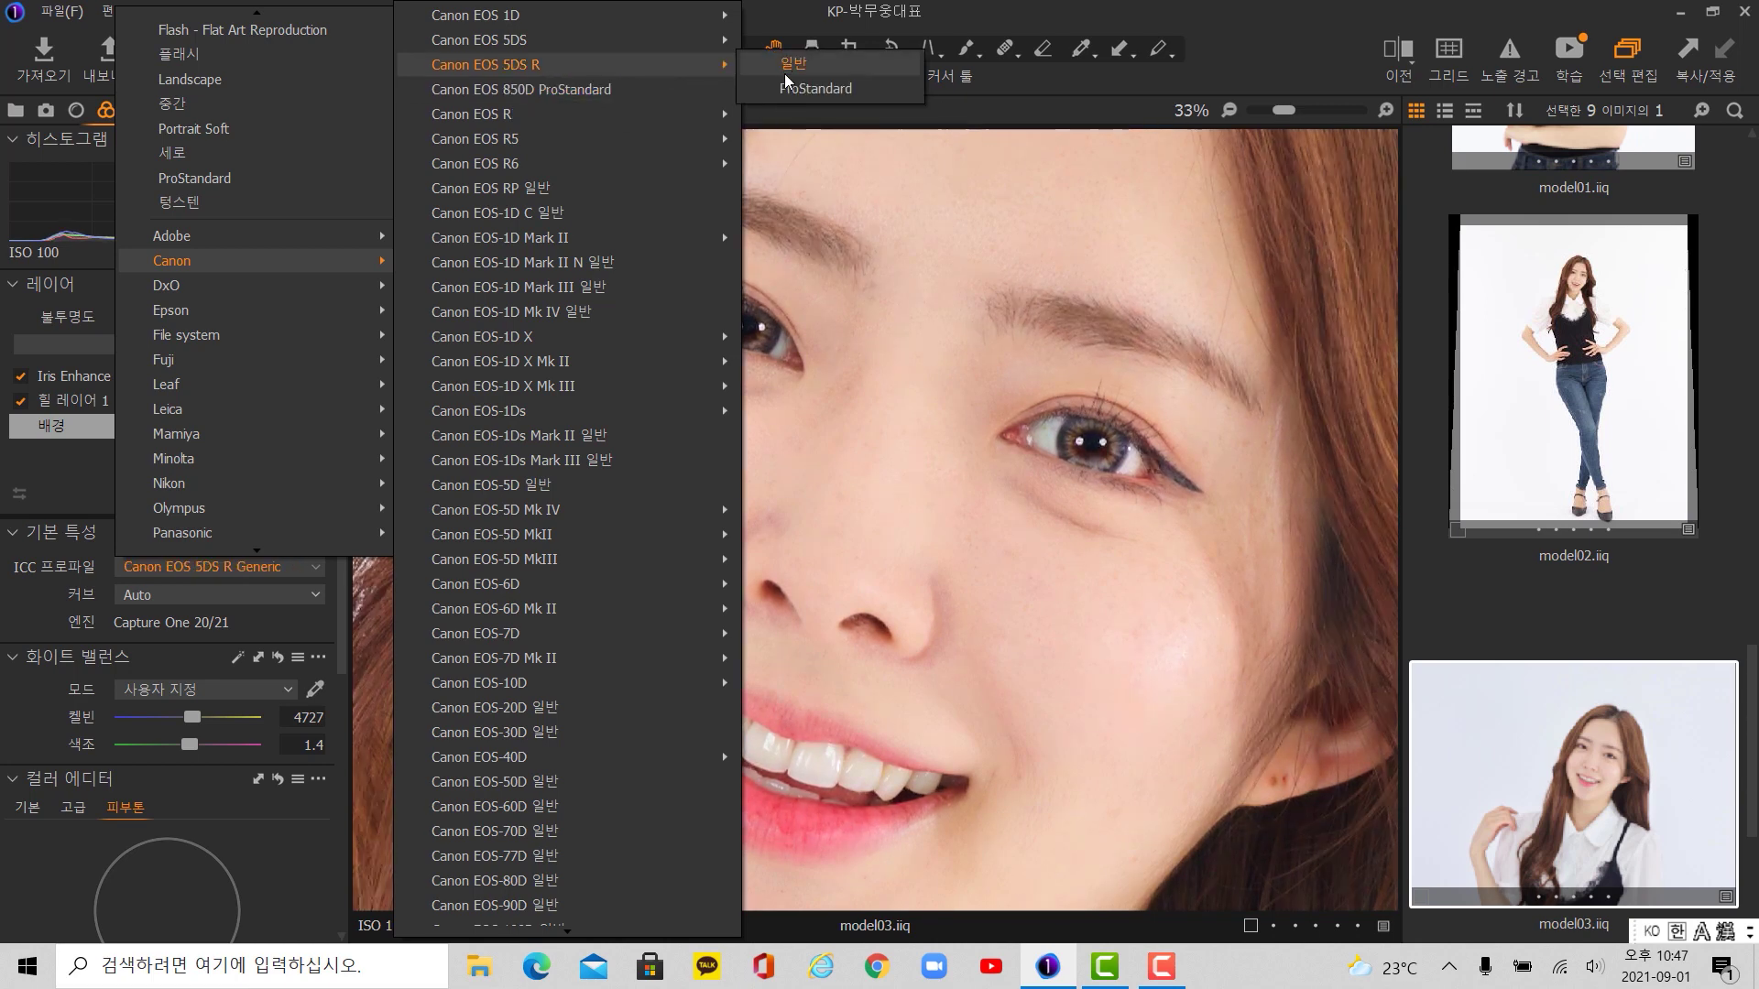
{"action": "mouse_move", "coordinate": [586, 388]}
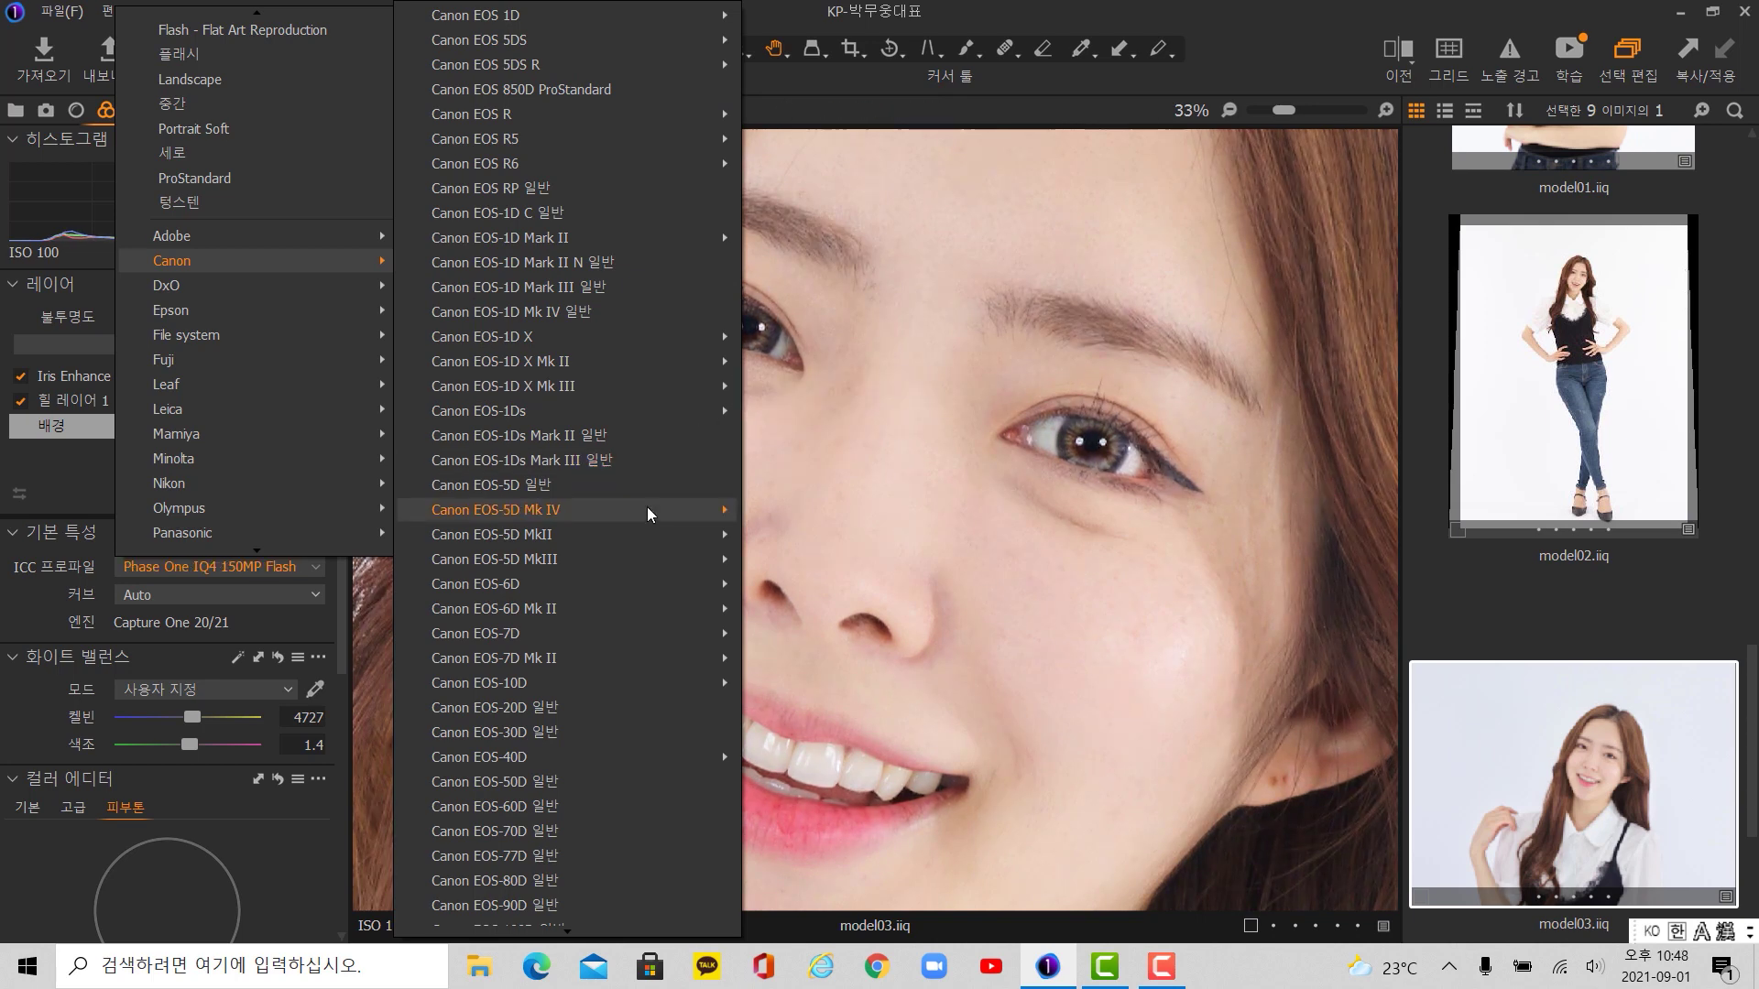
{"action": "mouse_move", "coordinate": [652, 515]}
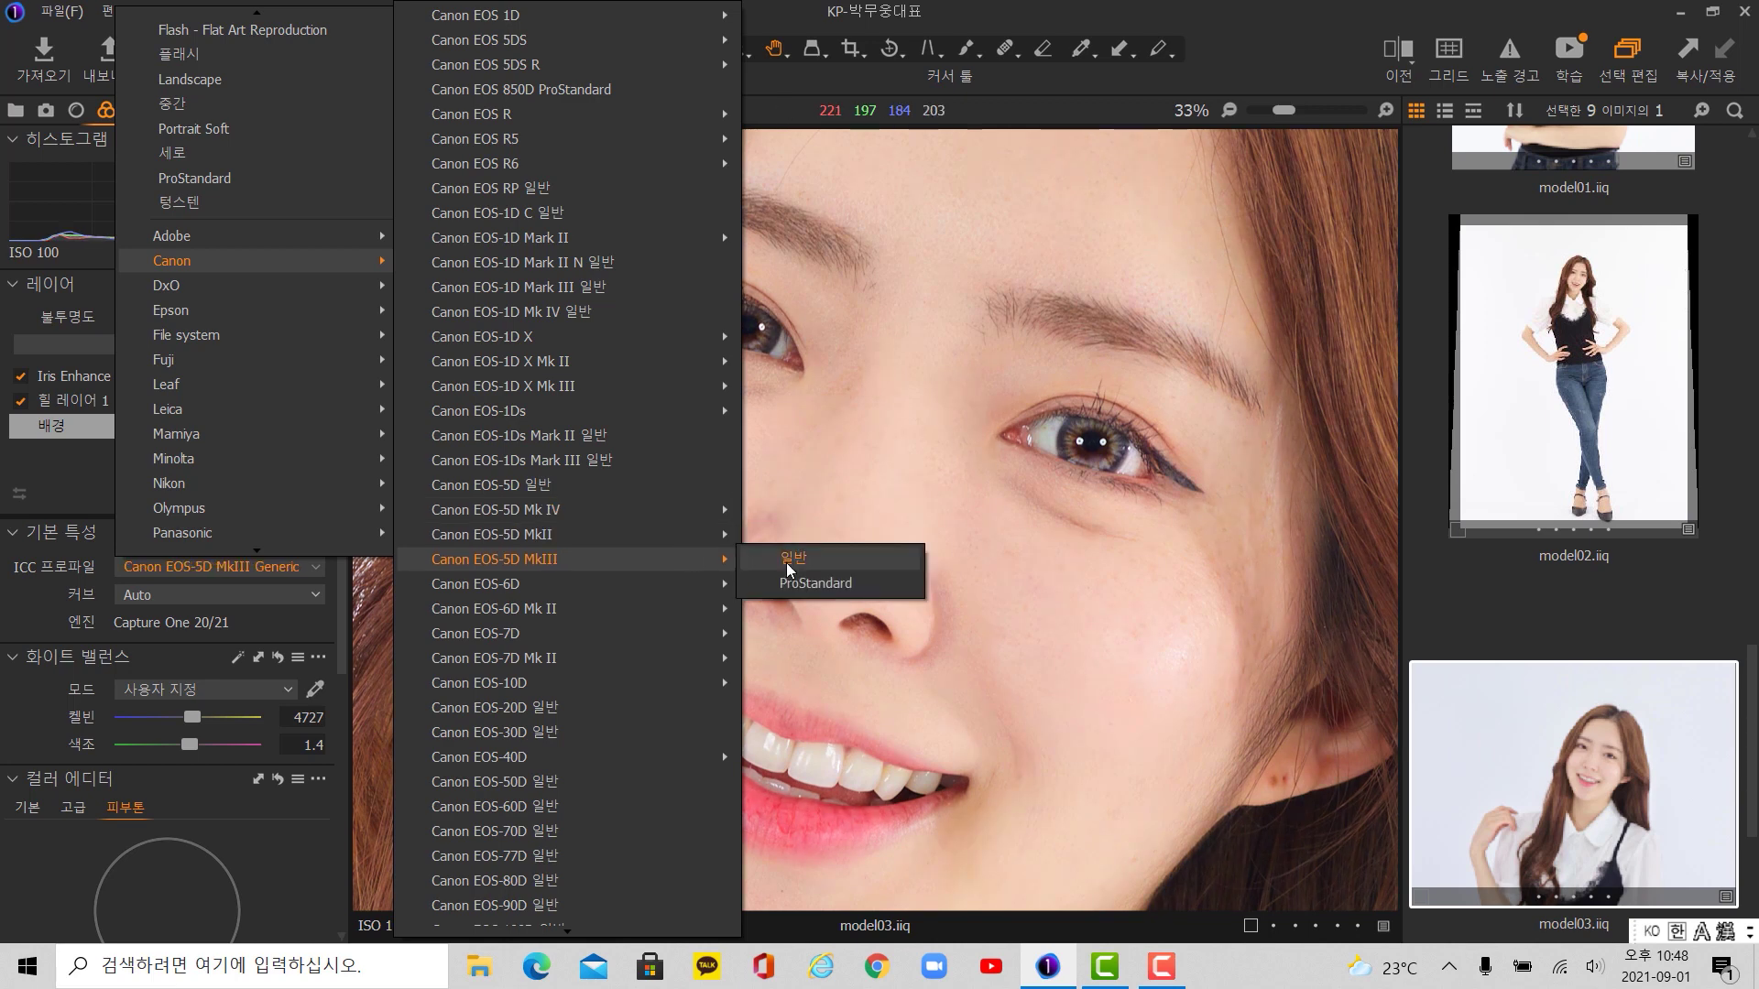
{"action": "left_click", "coordinate": [797, 583]}
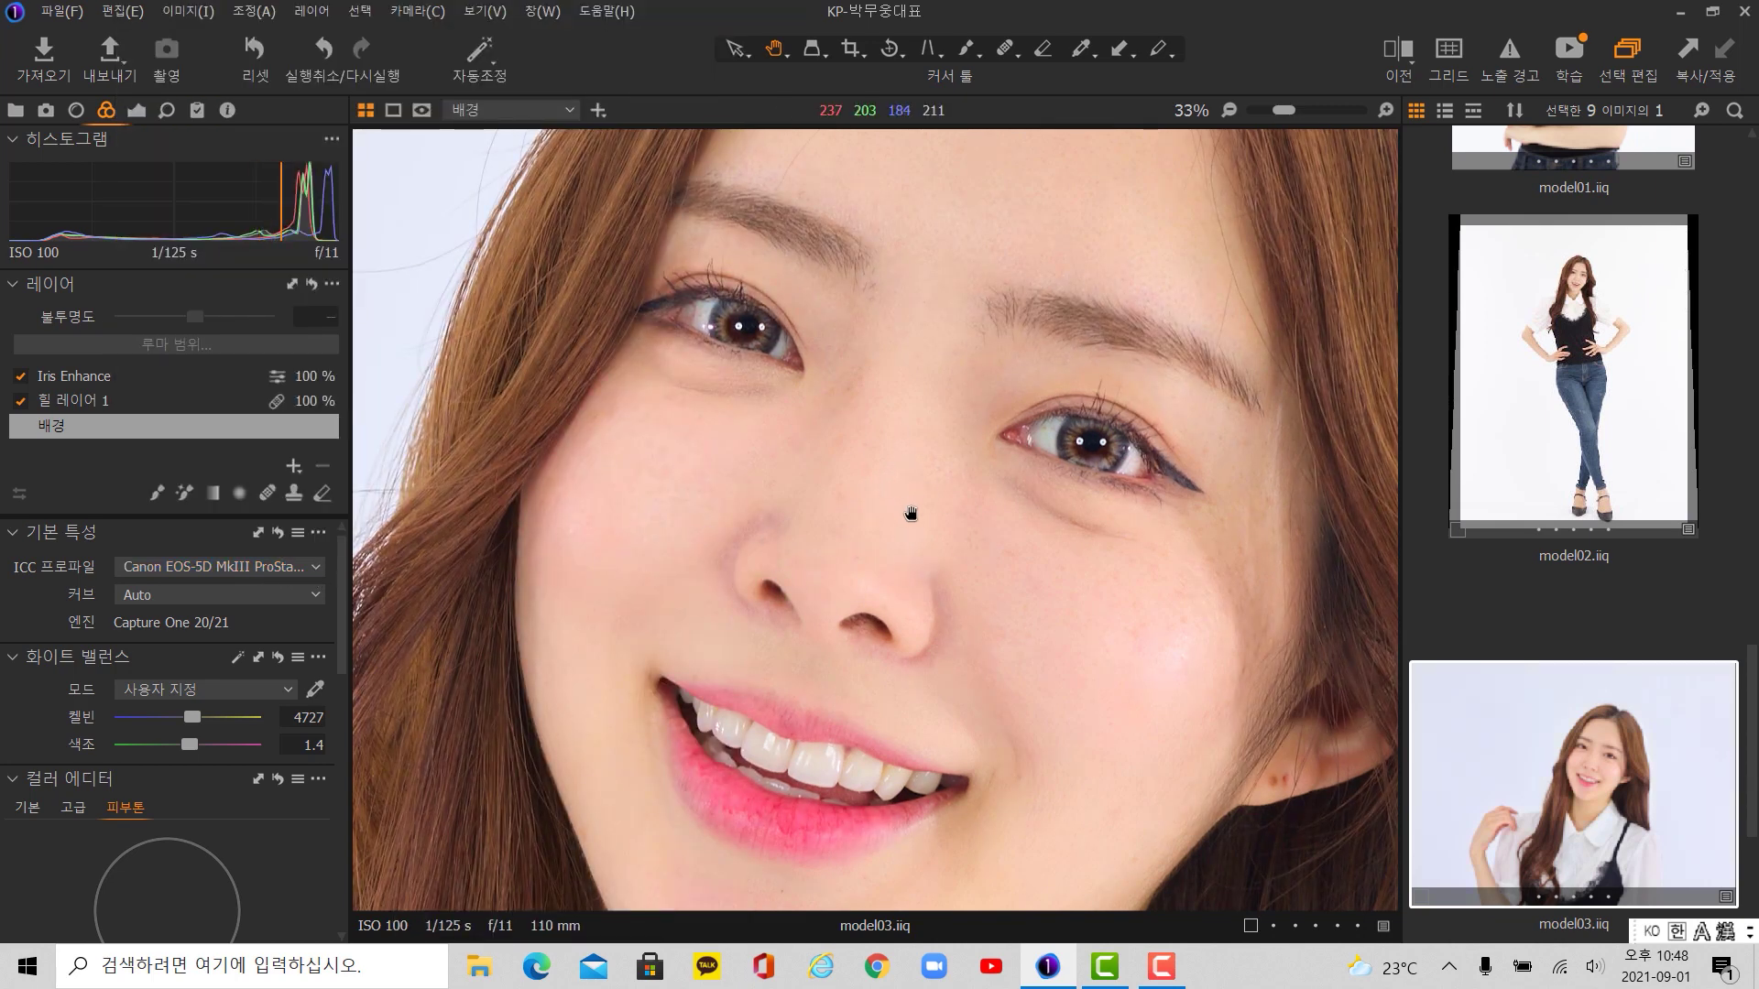
{"action": "scroll", "coordinate": [911, 503], "scroll_direction": "down", "scroll_amount": 2}
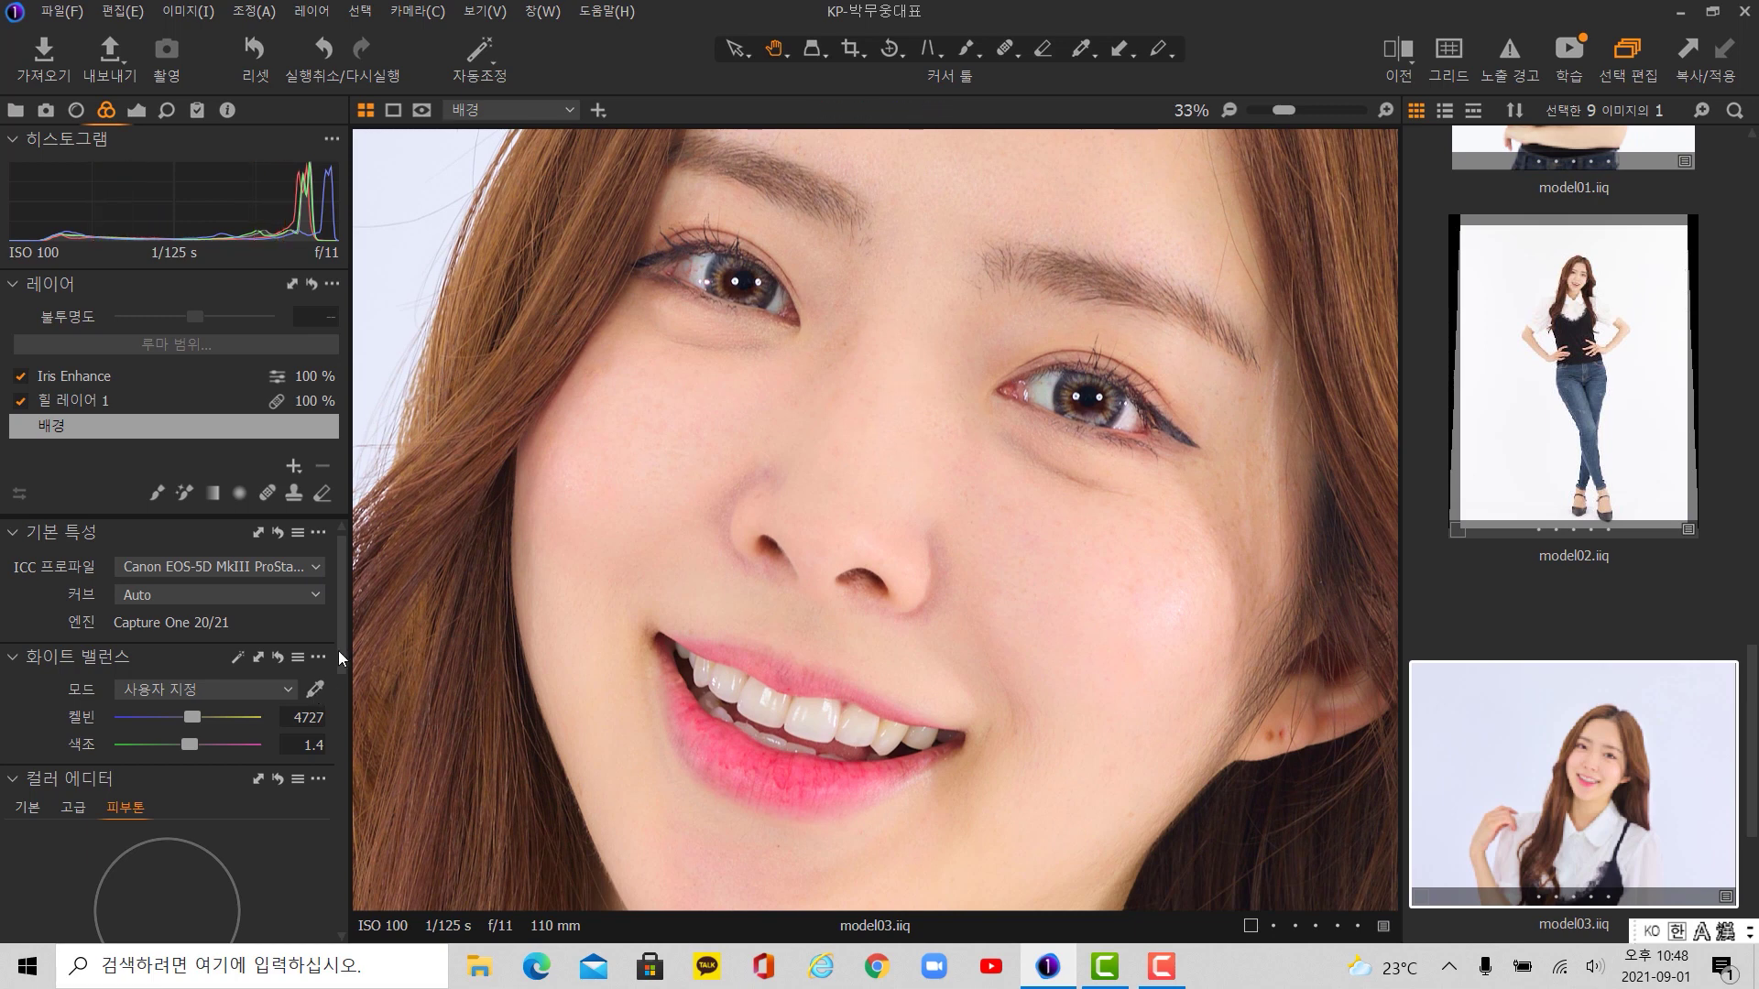
- Pick the lower lip's pink as a colour range in the Color Editor's Advanced mode
{"action": "left_click_drag", "start_coordinate": [350, 621], "coordinate": [344, 687]}
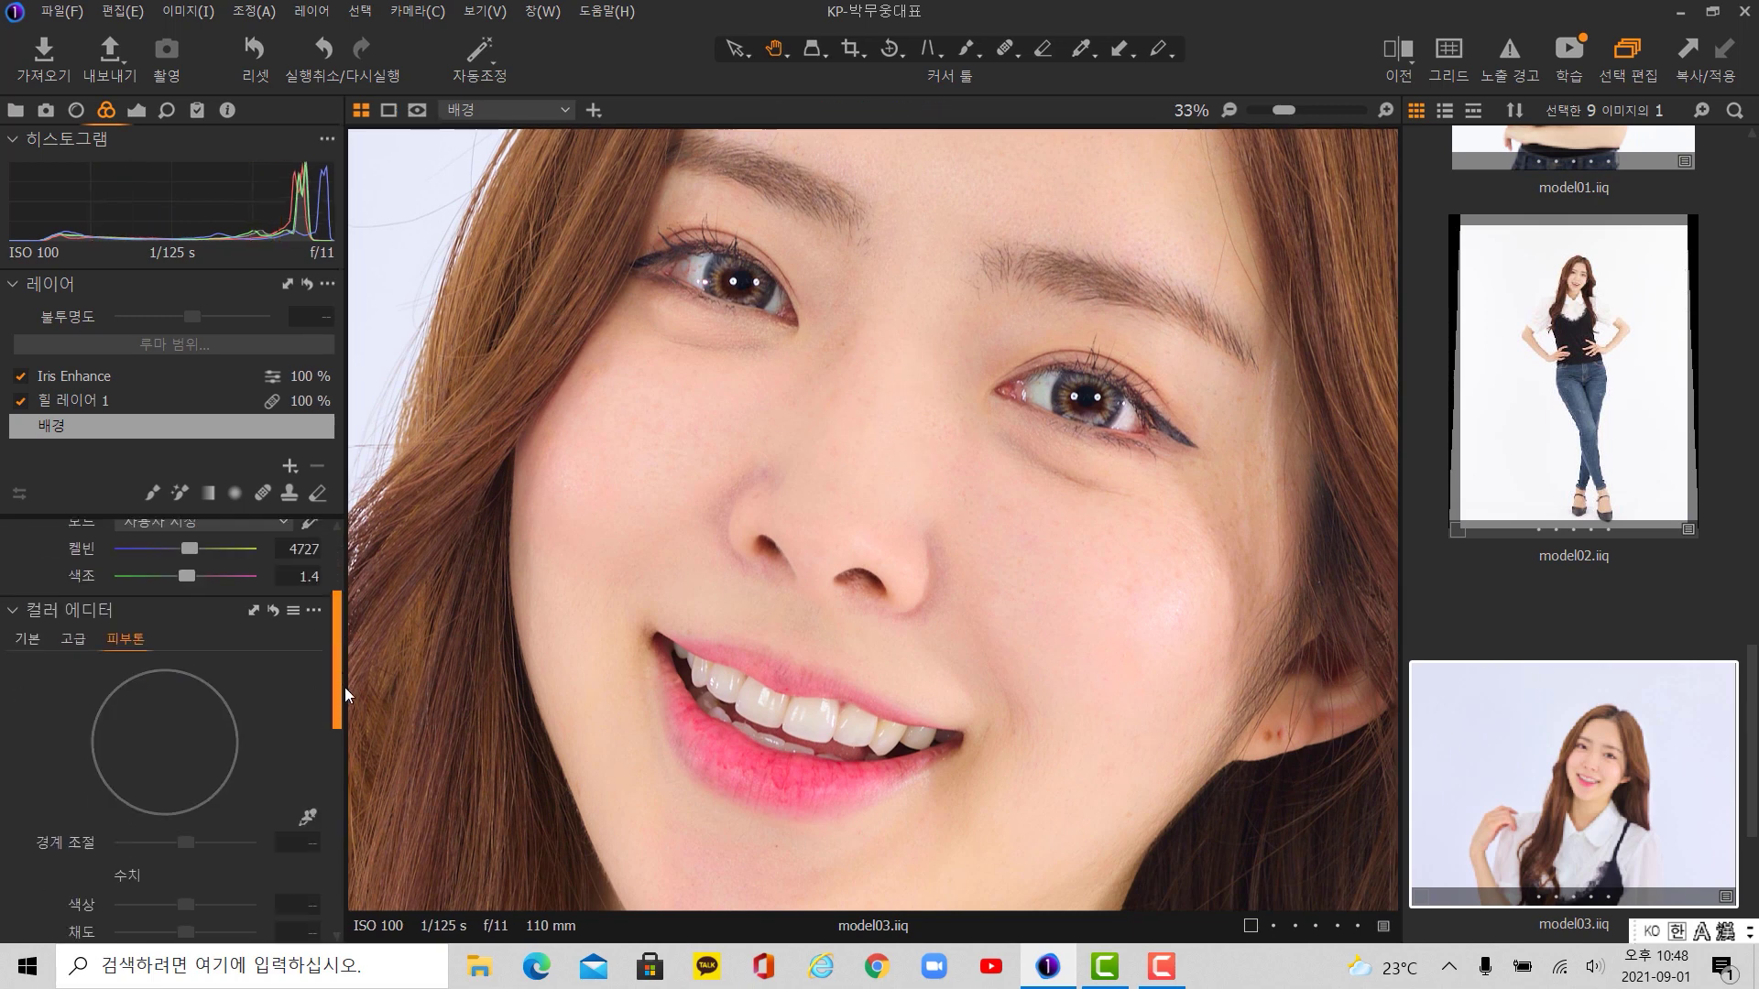
{"action": "left_click", "coordinate": [71, 610]}
{"action": "left_click", "coordinate": [308, 792]}
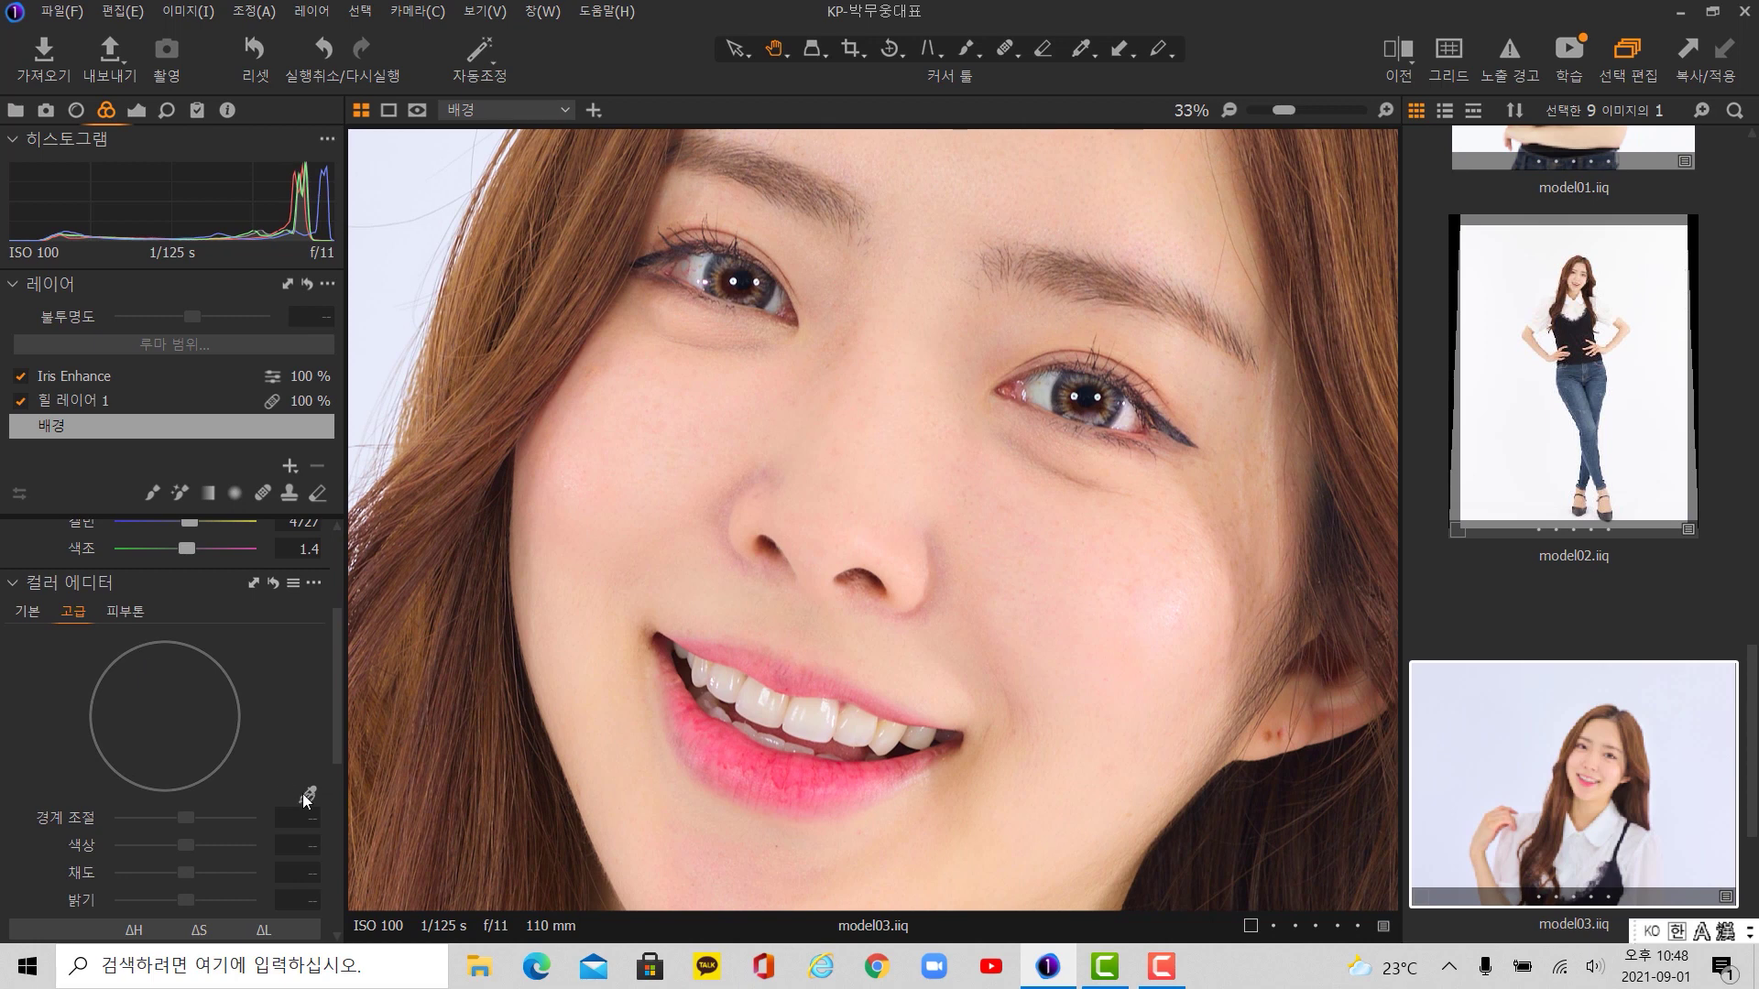
{"action": "left_click", "coordinate": [792, 763]}
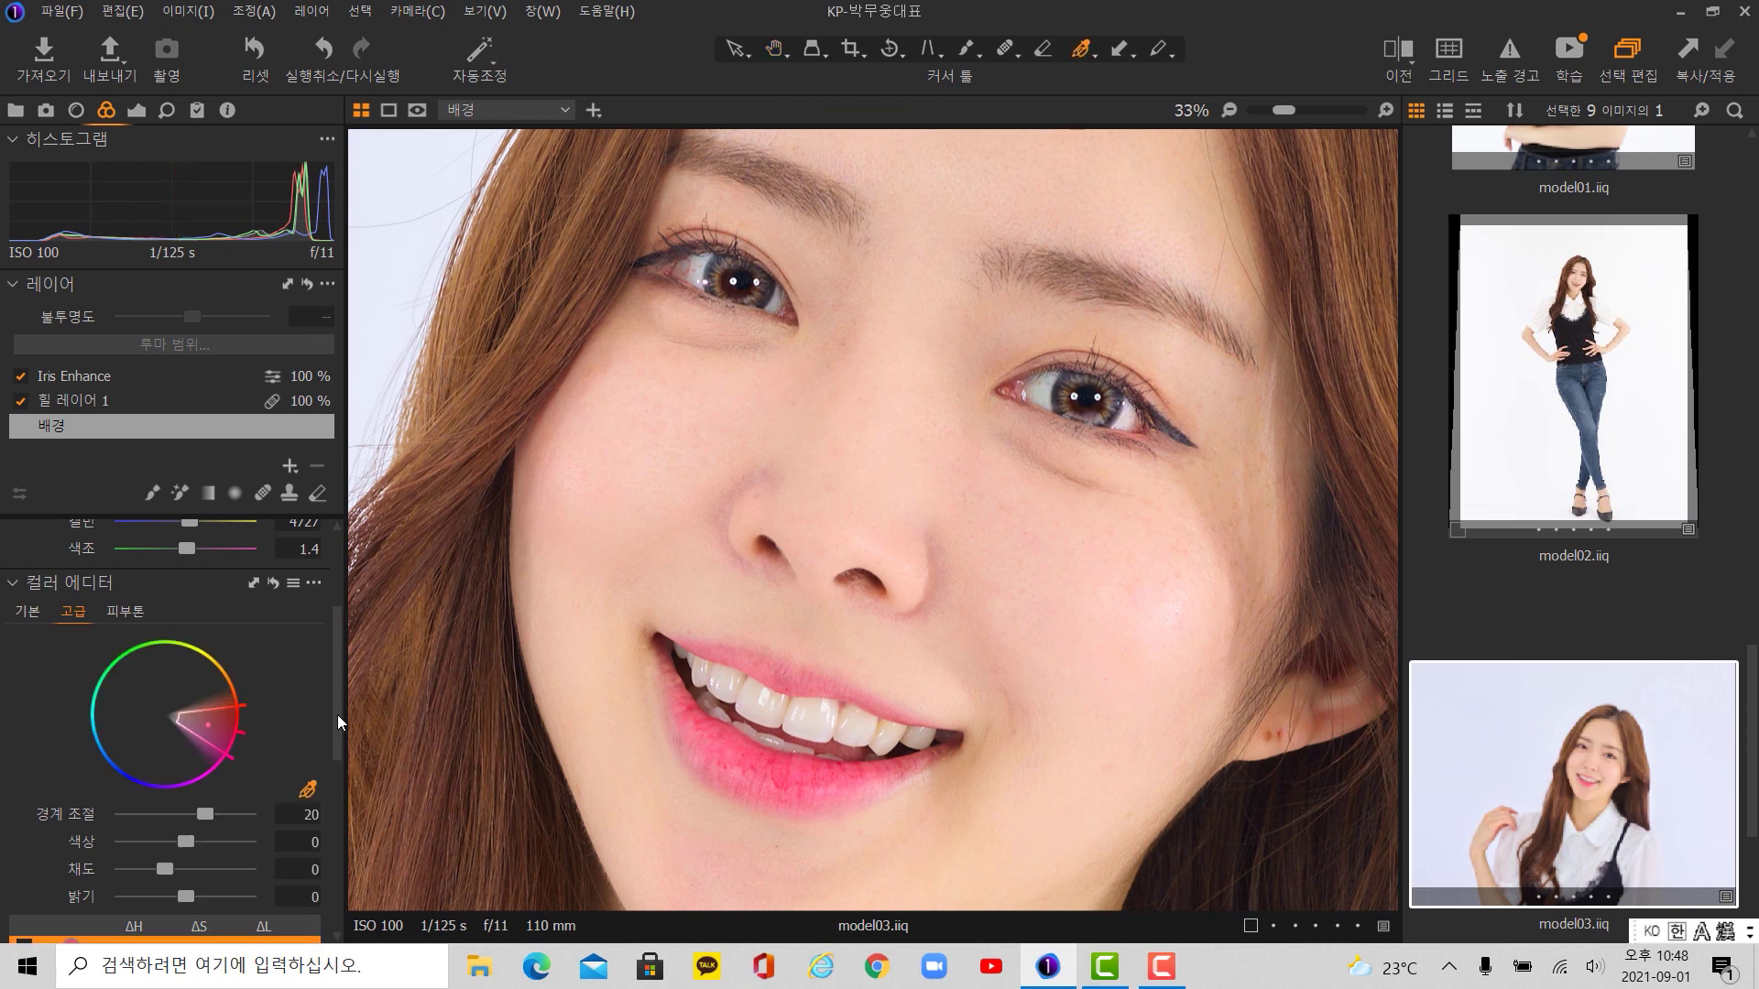
- Shift the picked lip colour to hue 1.8 and saturation 26.3
{"action": "scroll", "coordinate": [183, 739], "scroll_direction": "down", "scroll_amount": 2}
{"action": "mouse_move", "coordinate": [189, 706]}
{"action": "left_mouse_down"}
{"action": "mouse_move", "coordinate": [250, 722]}
{"action": "mouse_move", "coordinate": [111, 716]}
{"action": "mouse_move", "coordinate": [181, 710]}
{"action": "left_mouse_up"}
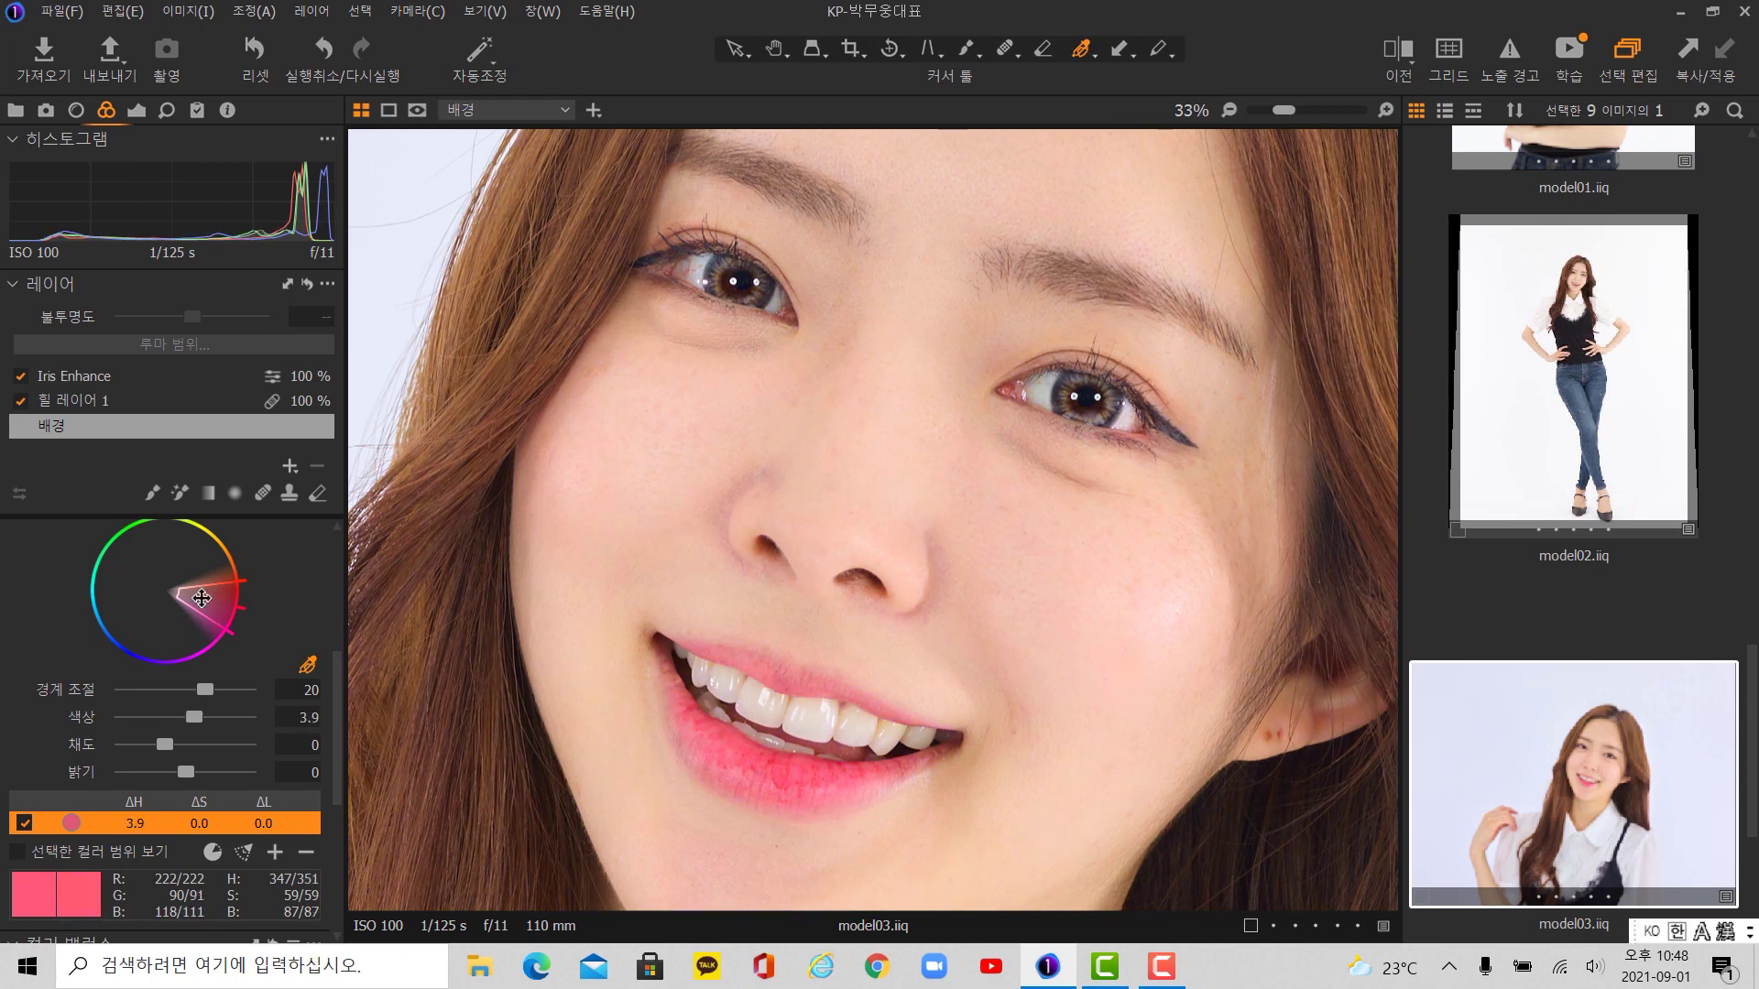
{"action": "mouse_move", "coordinate": [196, 717]}
{"action": "left_mouse_down"}
{"action": "mouse_move", "coordinate": [179, 721]}
{"action": "mouse_move", "coordinate": [195, 740]}
{"action": "mouse_move", "coordinate": [229, 740]}
{"action": "mouse_move", "coordinate": [141, 740]}
{"action": "mouse_move", "coordinate": [204, 740]}
{"action": "mouse_move", "coordinate": [180, 739]}
{"action": "left_mouse_up"}
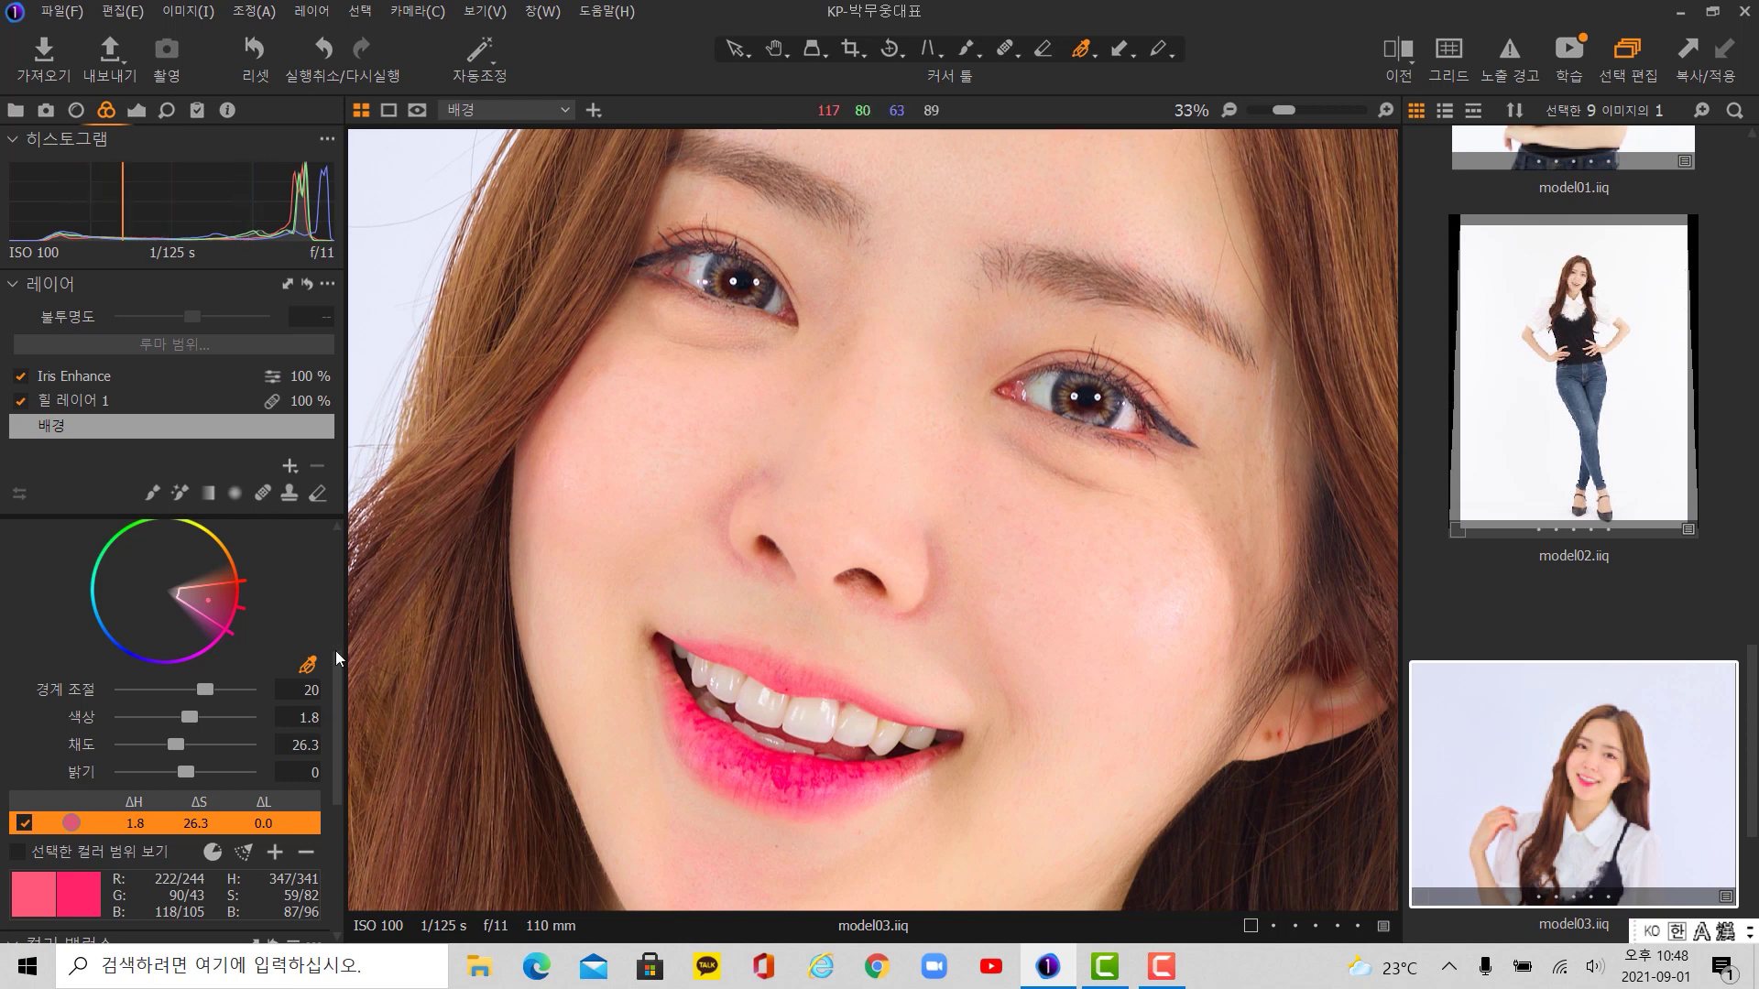
- Reset the Color Editor to discard the lip colour adjustment and view the whole face
{"action": "left_click_drag", "start_coordinate": [333, 668], "coordinate": [322, 609]}
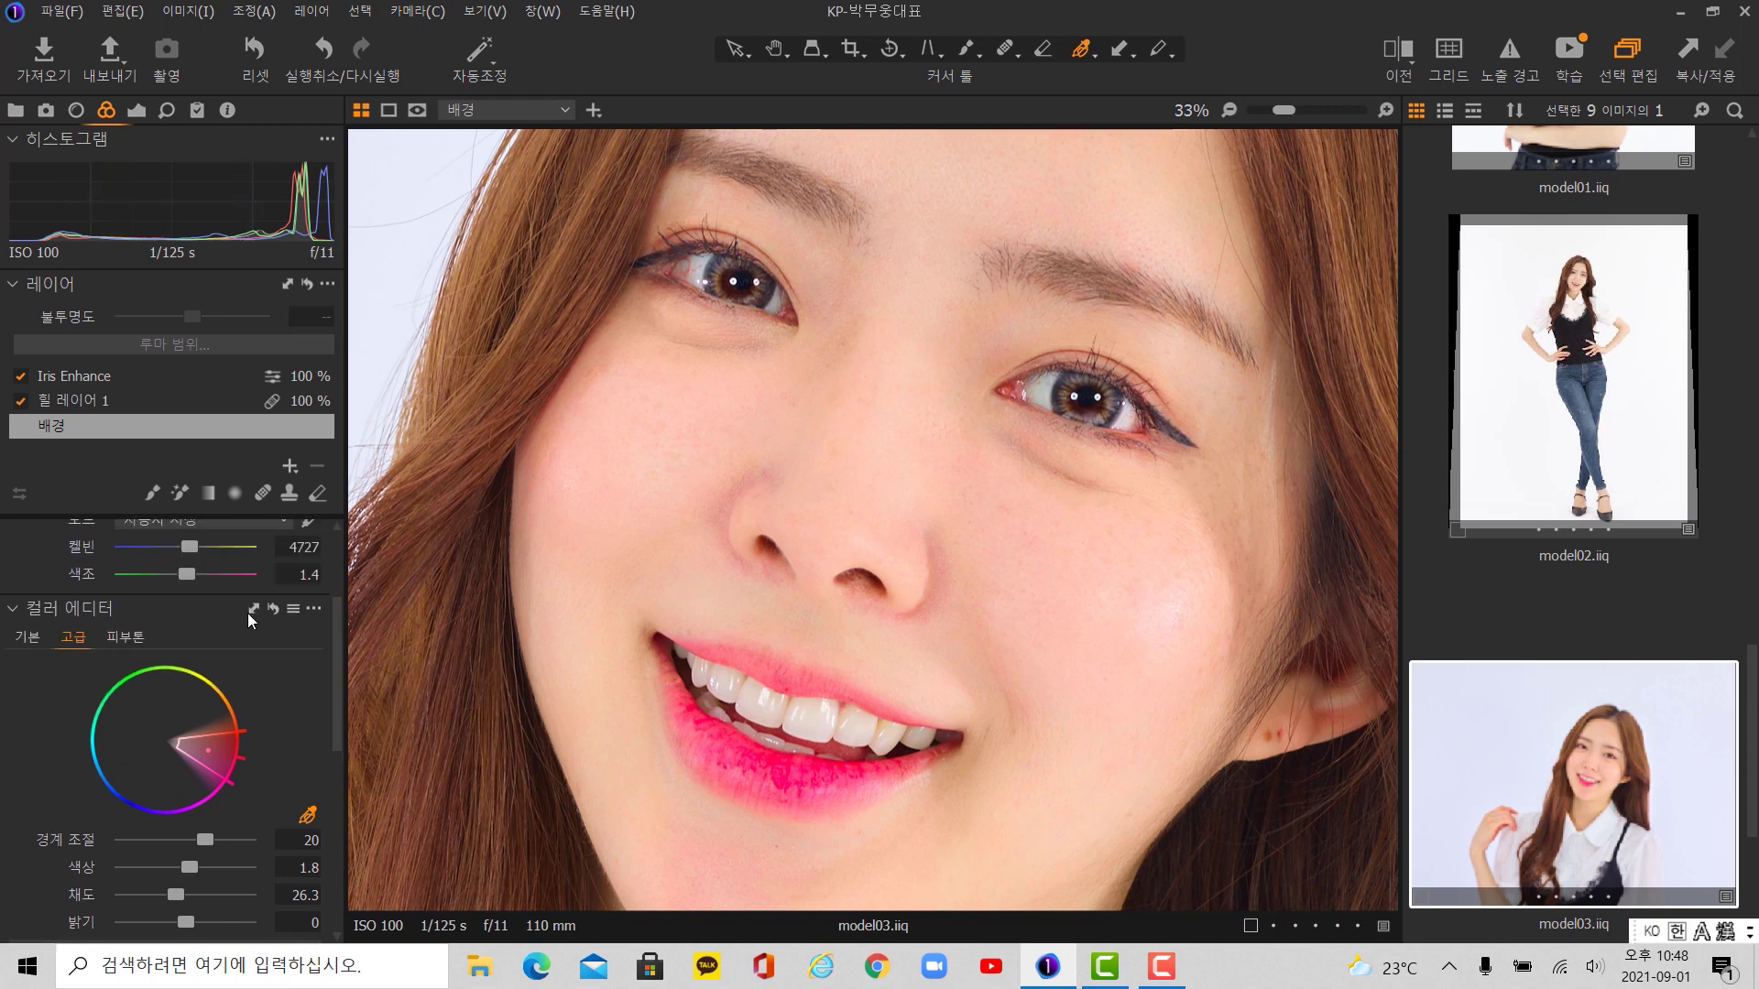
{"action": "left_click", "coordinate": [272, 607]}
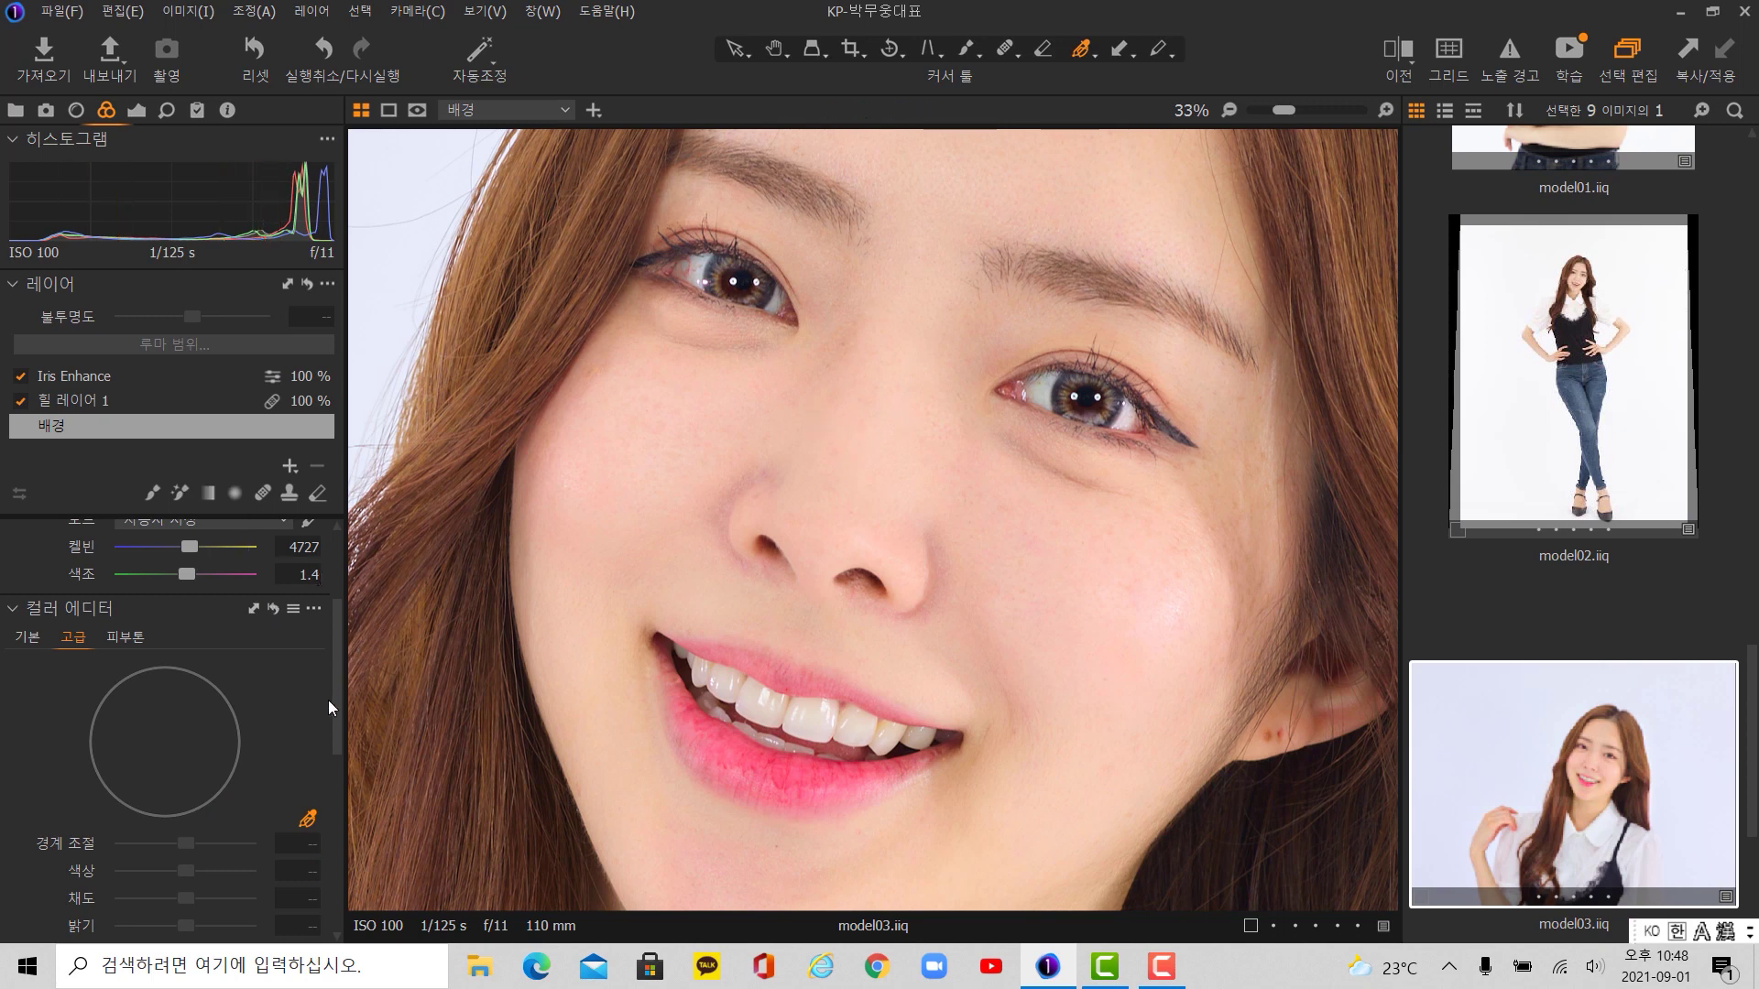
{"action": "left_click_drag", "start_coordinate": [335, 673], "coordinate": [331, 687]}
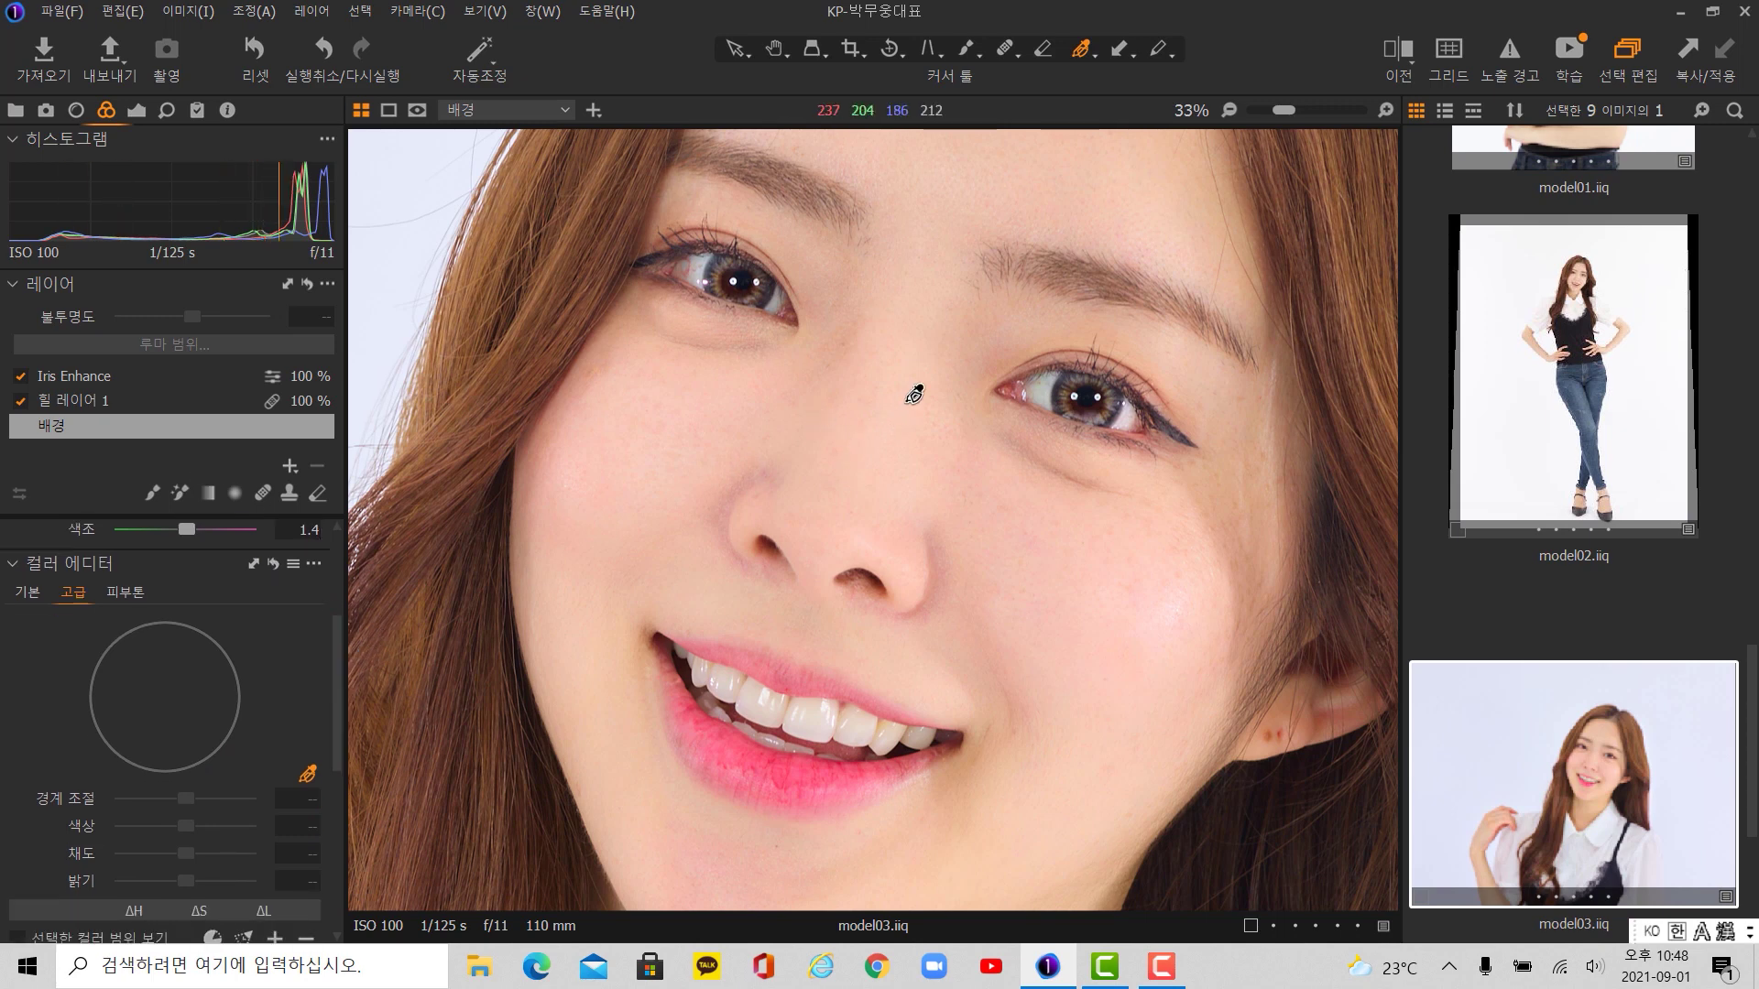
{"action": "scroll", "coordinate": [909, 392], "scroll_direction": "down", "scroll_amount": 1}
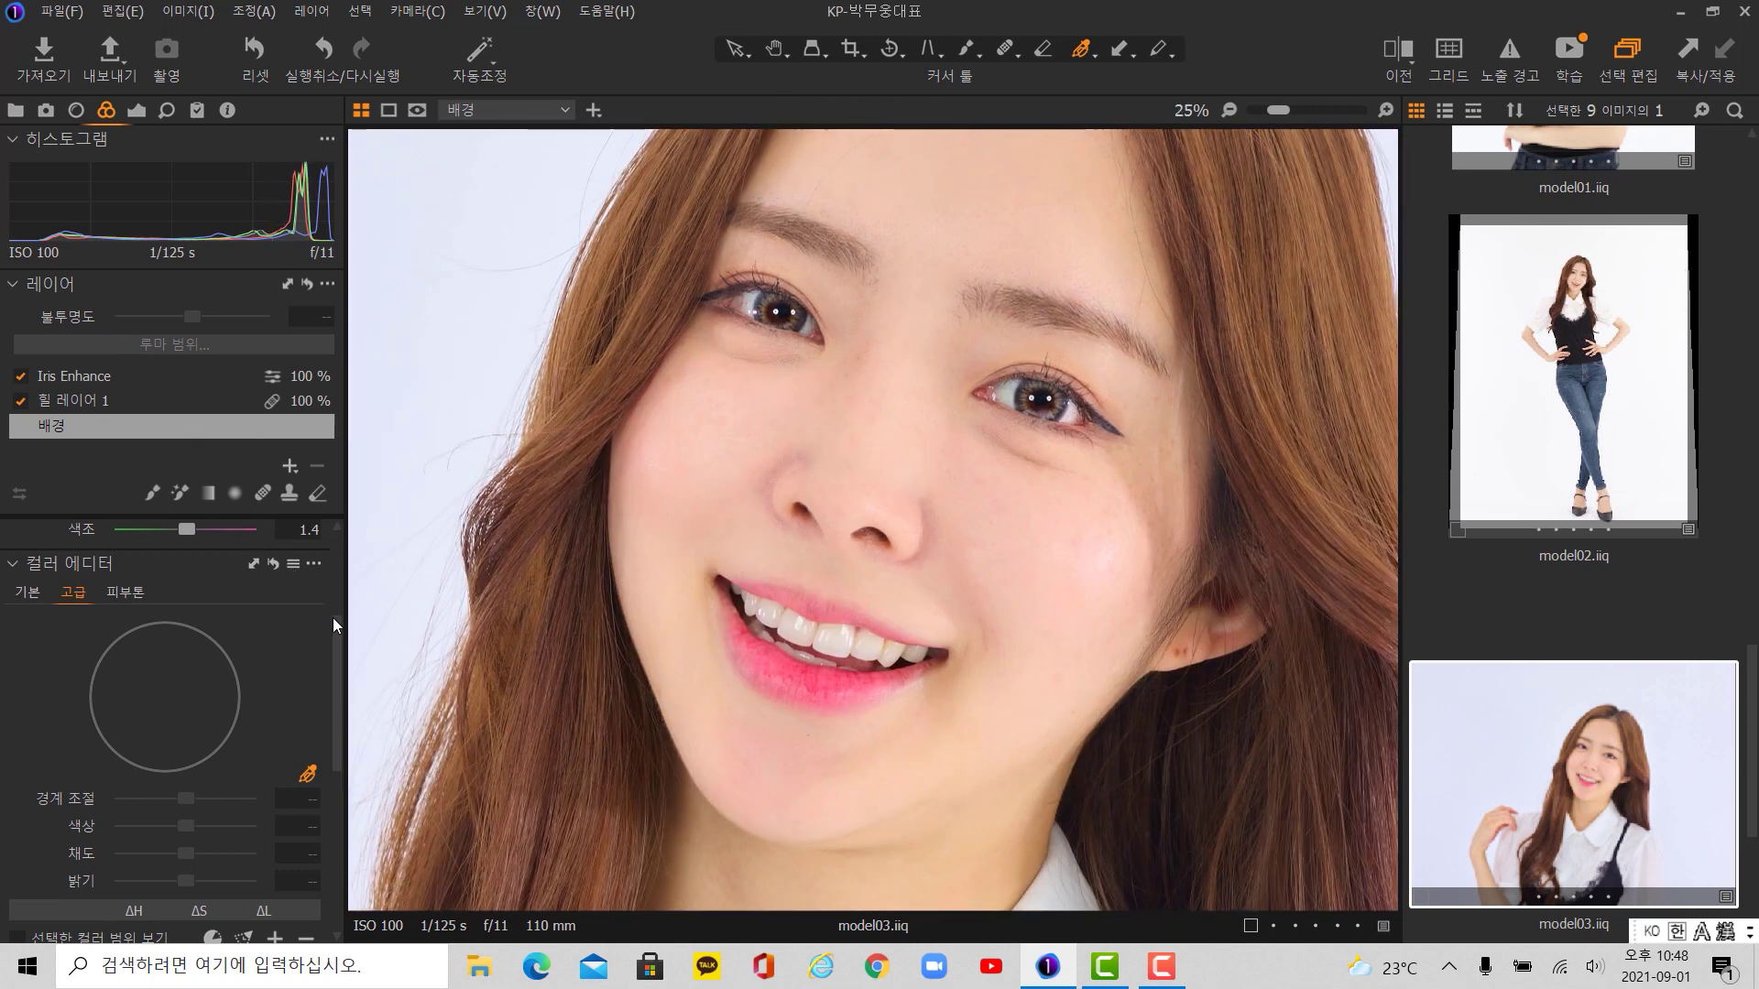
- Preview the Phase One IQ4 150MP Portrait Soft profile and apply the Phase One IQ4 150MP Flash profile to the background layer
{"action": "left_click_drag", "start_coordinate": [333, 617], "coordinate": [346, 537]}
{"action": "left_click", "coordinate": [267, 568]}
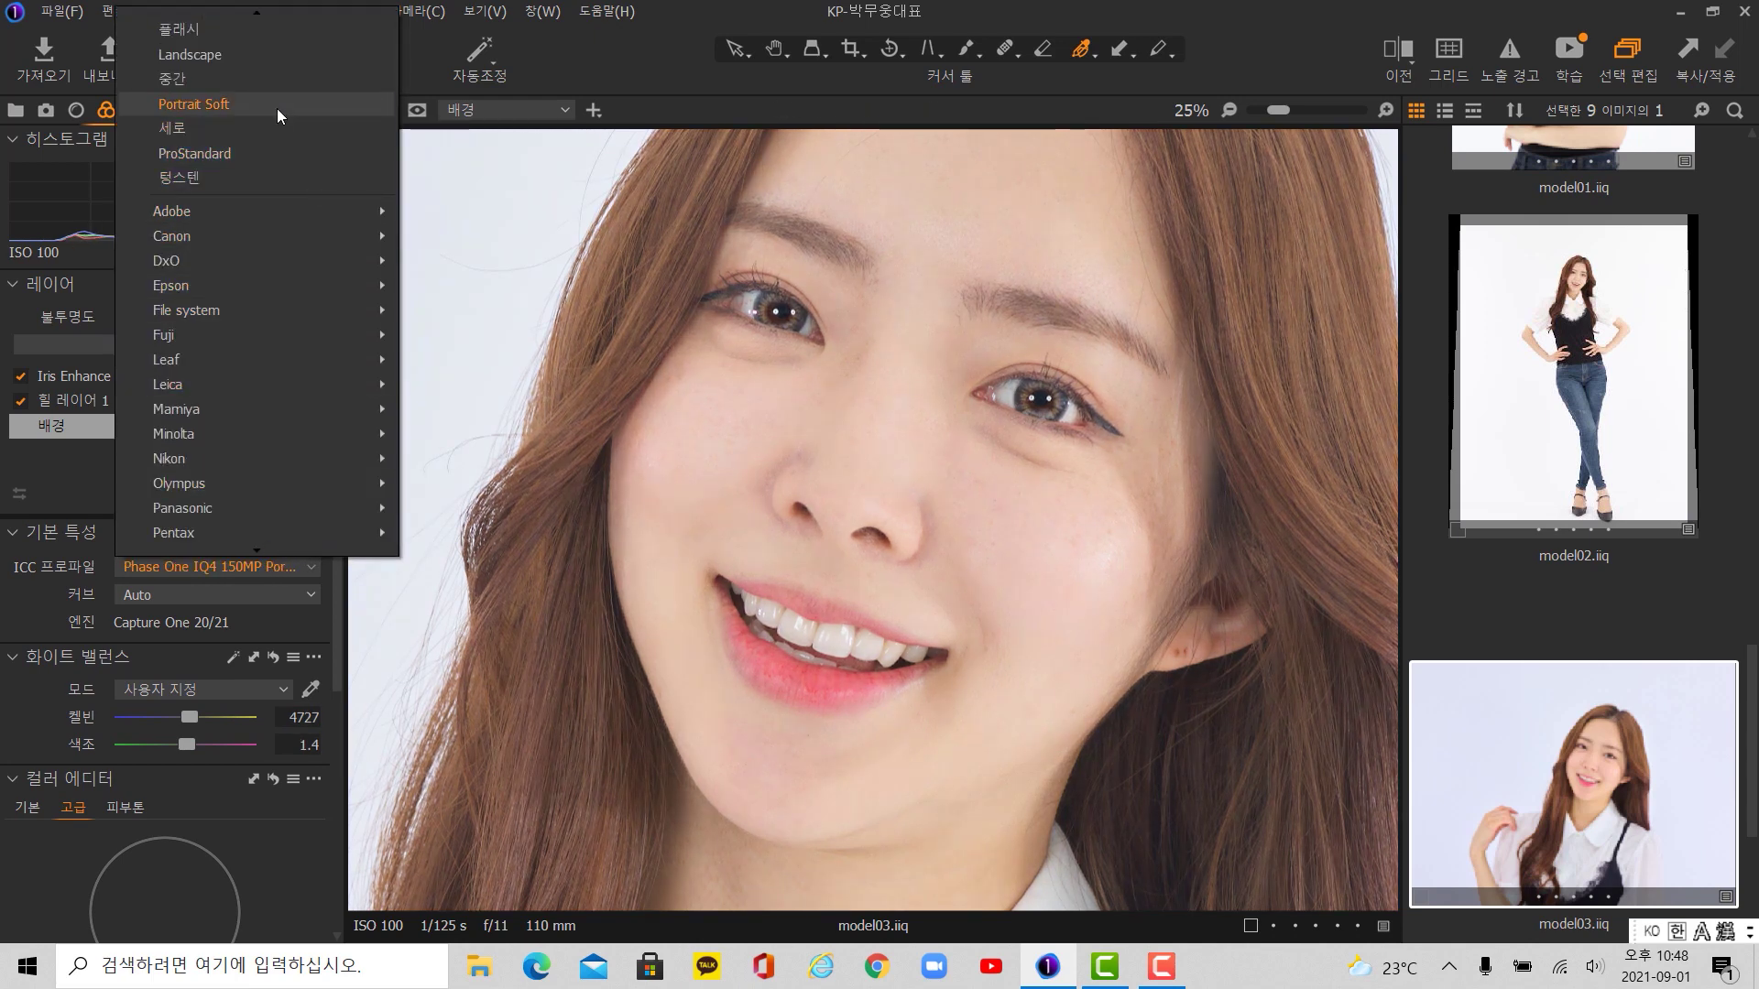
{"action": "scroll", "coordinate": [267, 138], "scroll_direction": "up", "scroll_amount": 1}
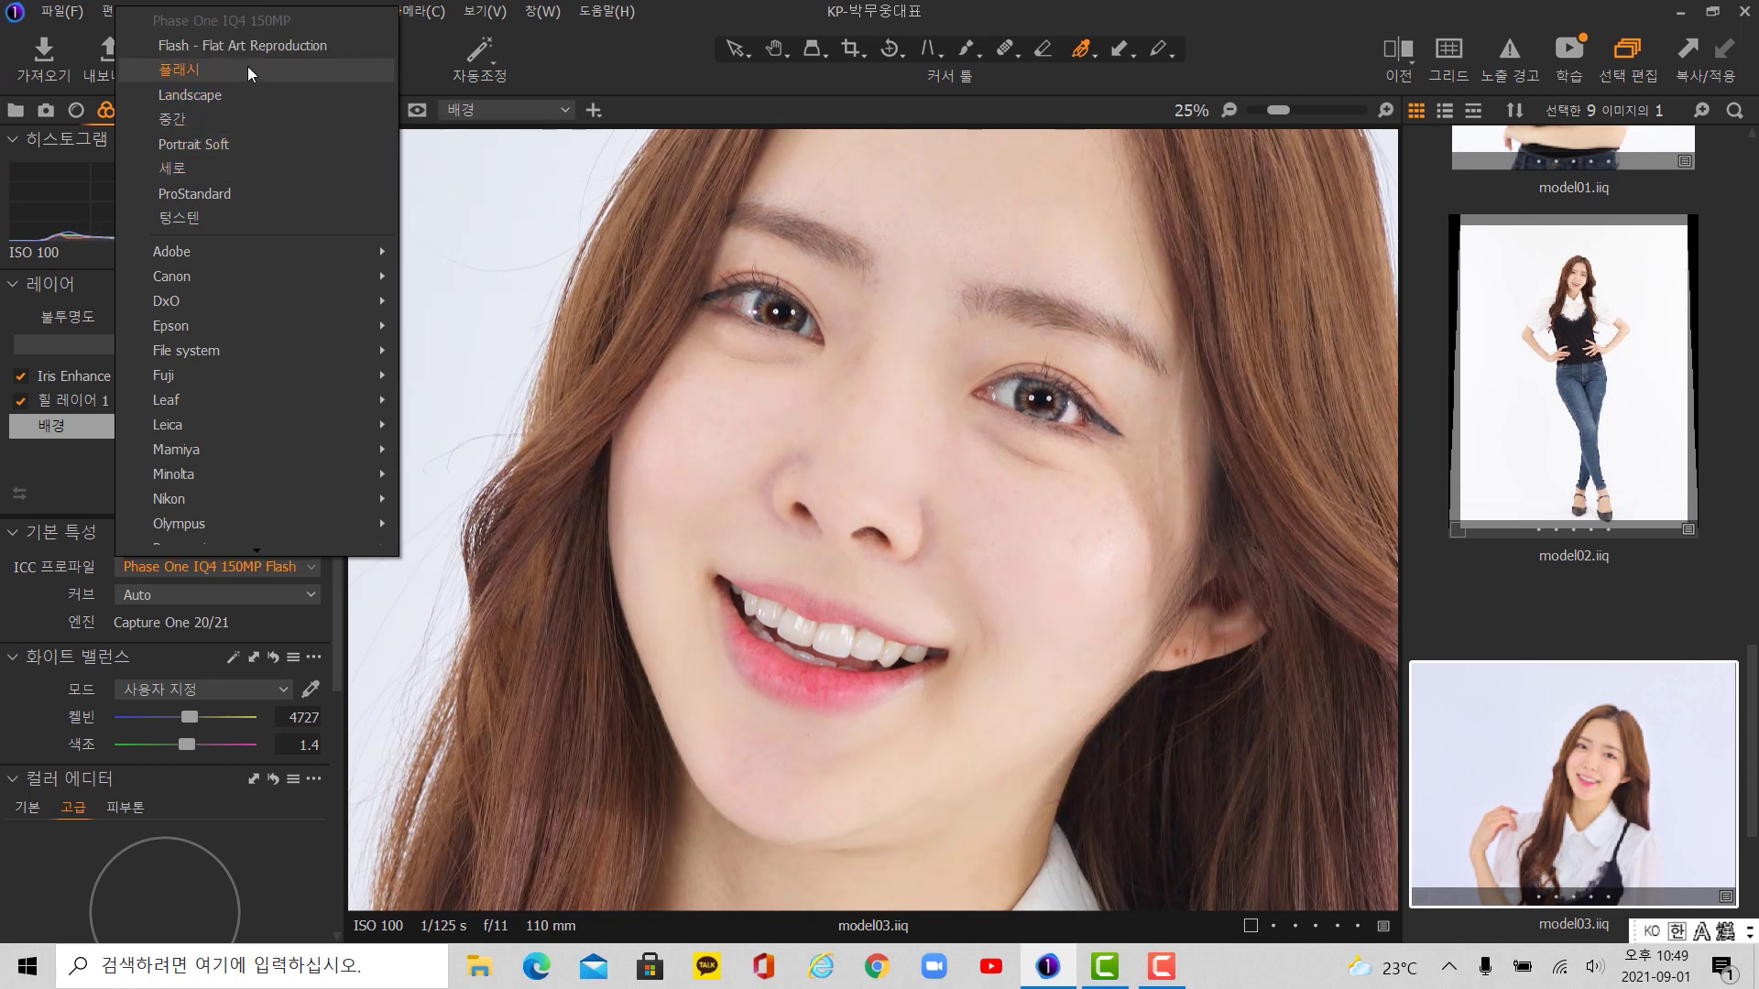
{"action": "left_click", "coordinate": [248, 66]}
{"action": "scroll", "coordinate": [943, 484], "scroll_direction": "down", "scroll_amount": 2}
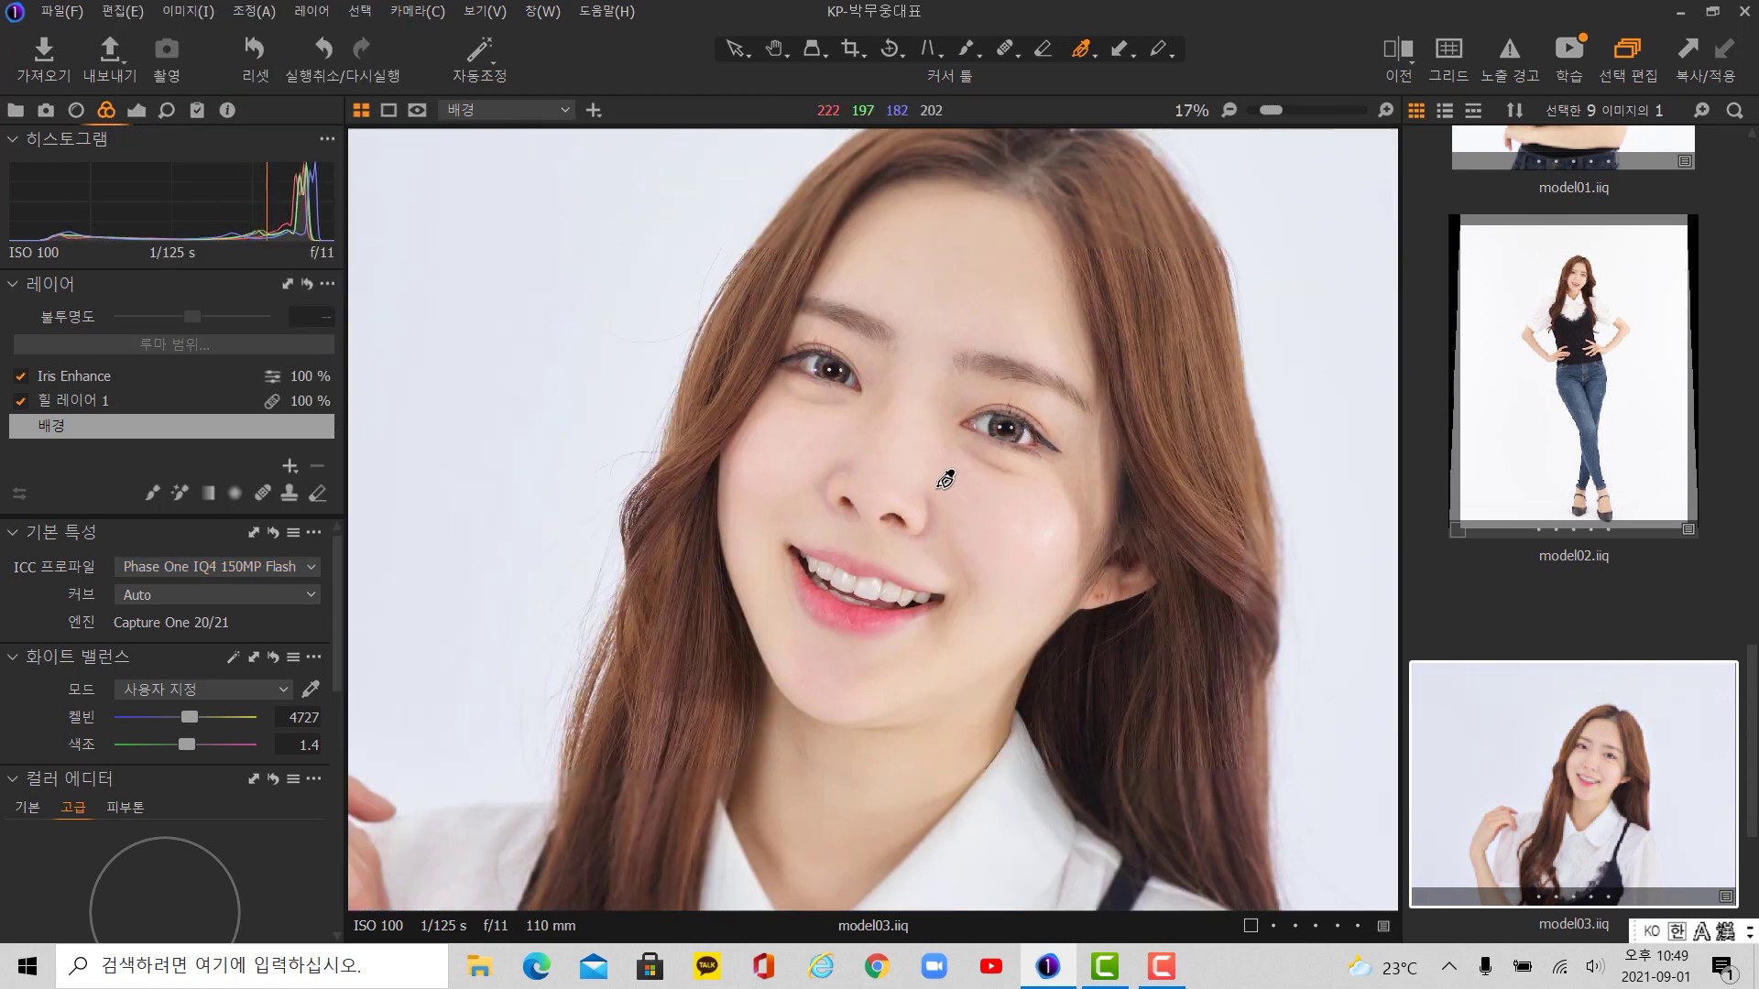
- Pick the cheek's skin colour as the reference tone in the Color Editor's Skin Tone mode
{"action": "scroll", "coordinate": [339, 641], "scroll_direction": "down", "scroll_amount": 3}
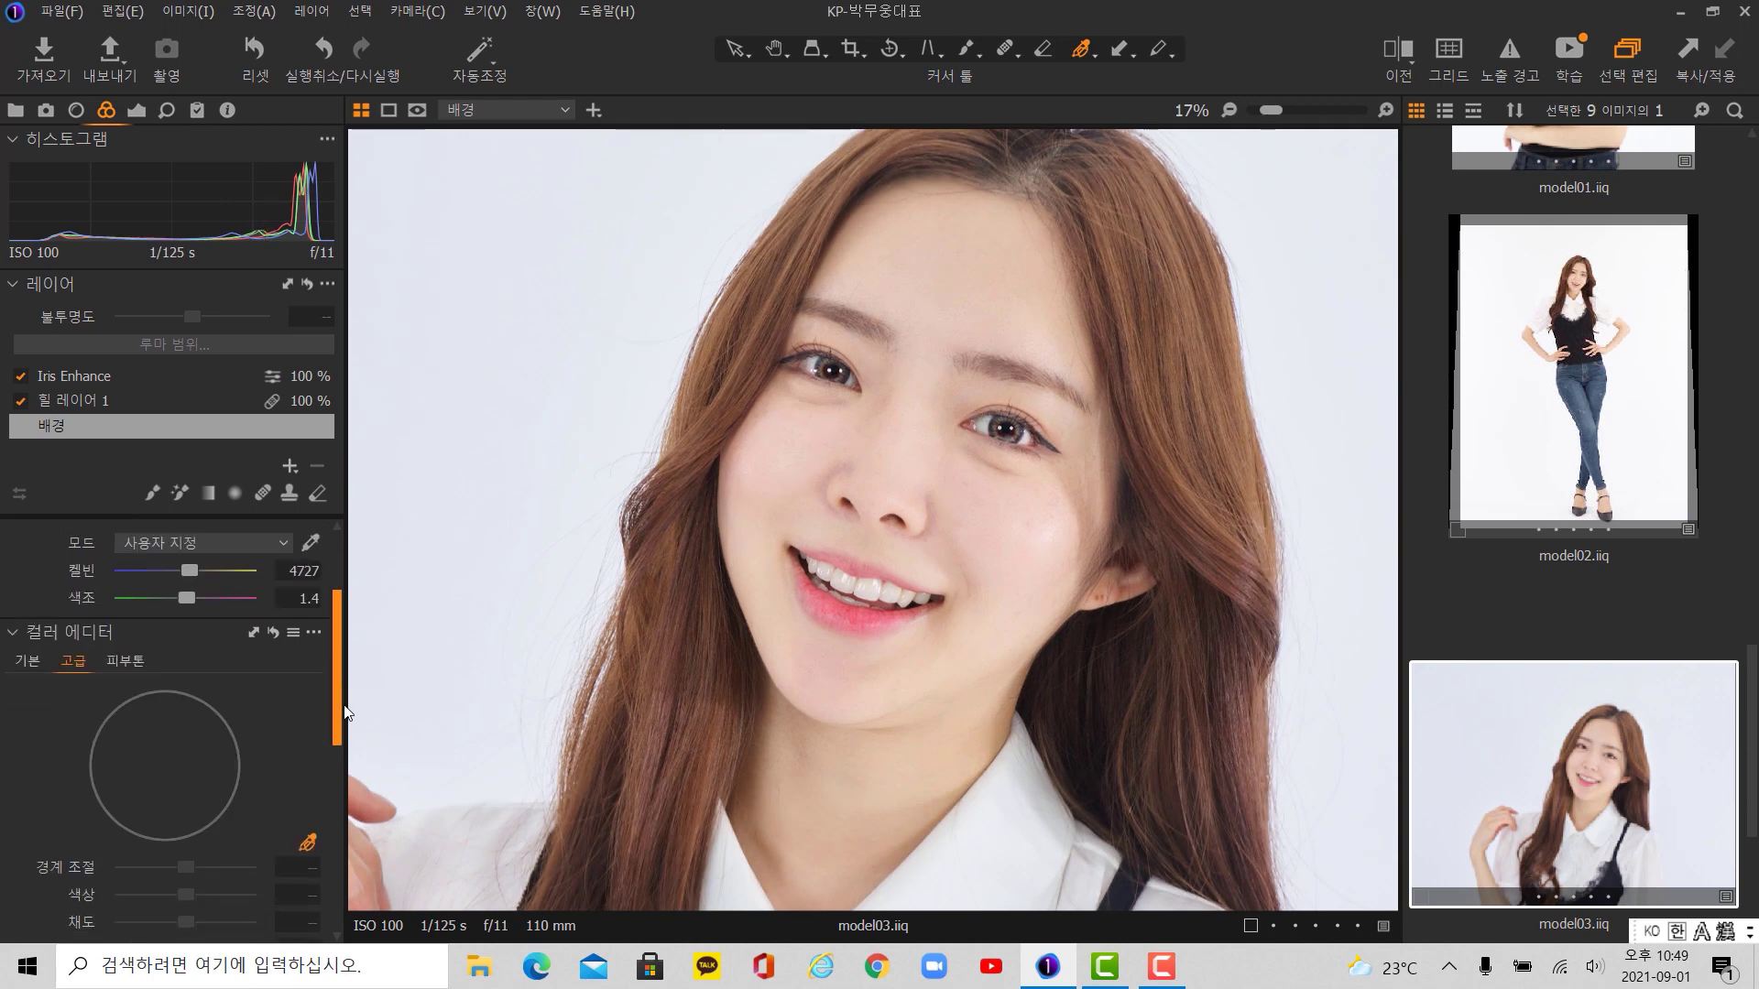
{"action": "left_click", "coordinate": [122, 577]}
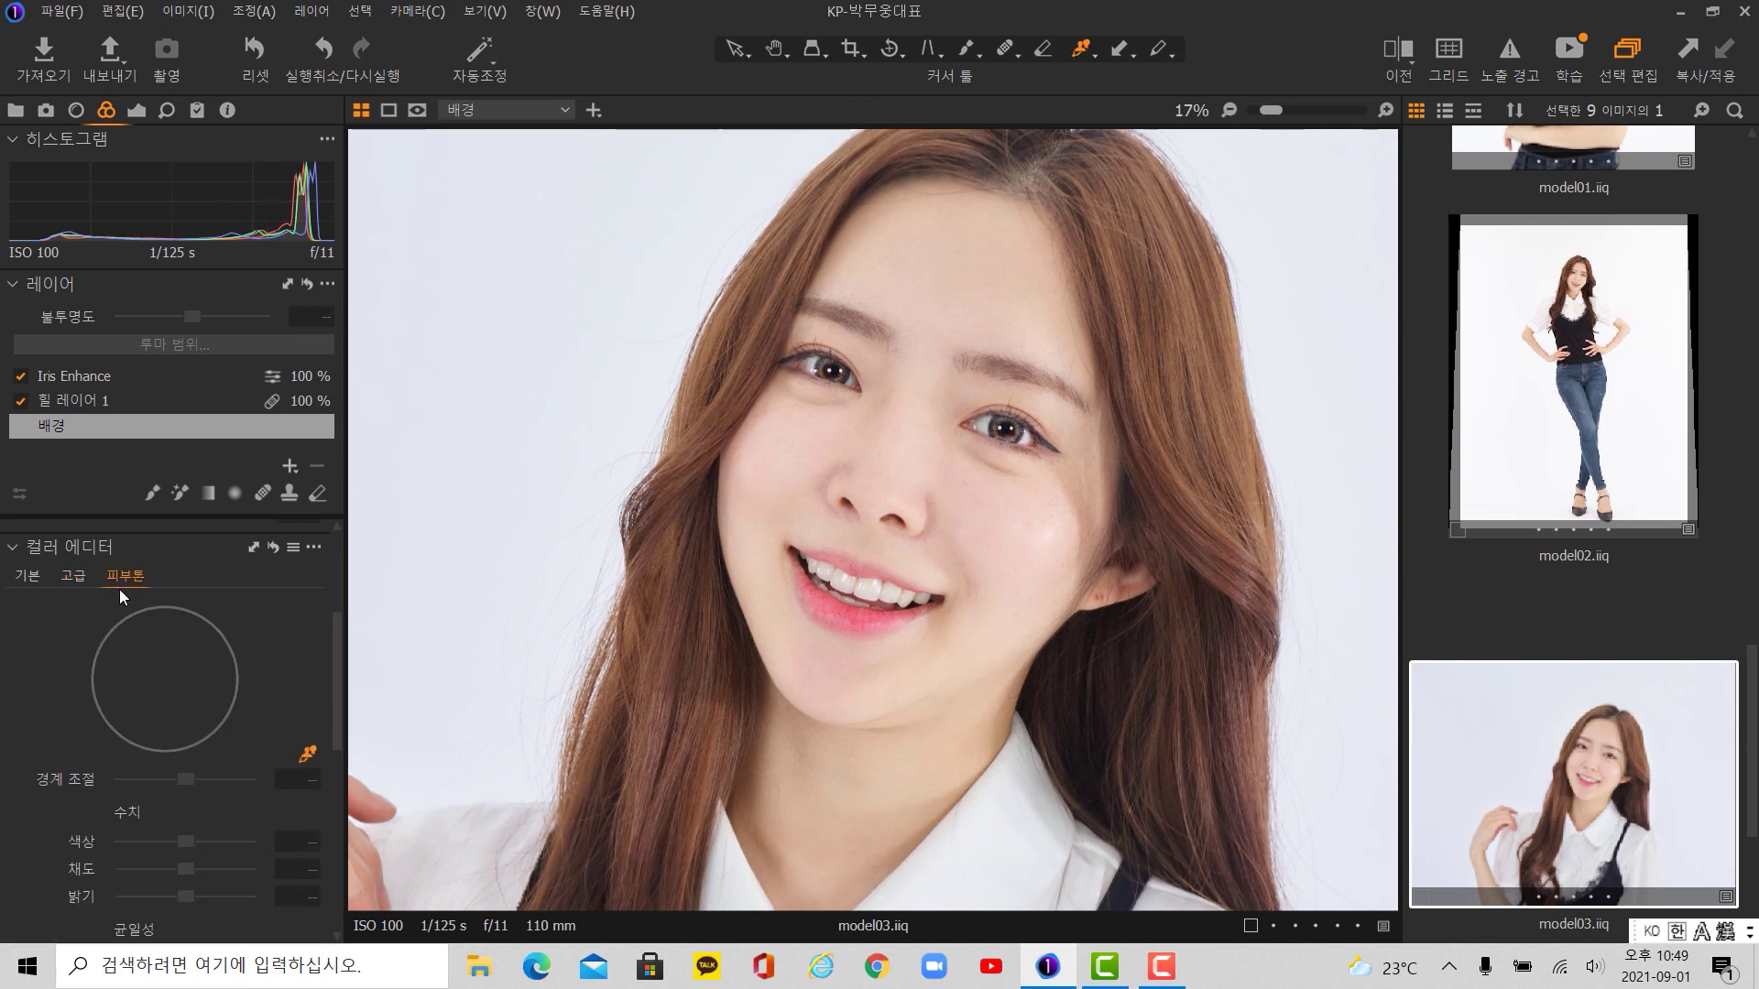
{"action": "left_click", "coordinate": [303, 755]}
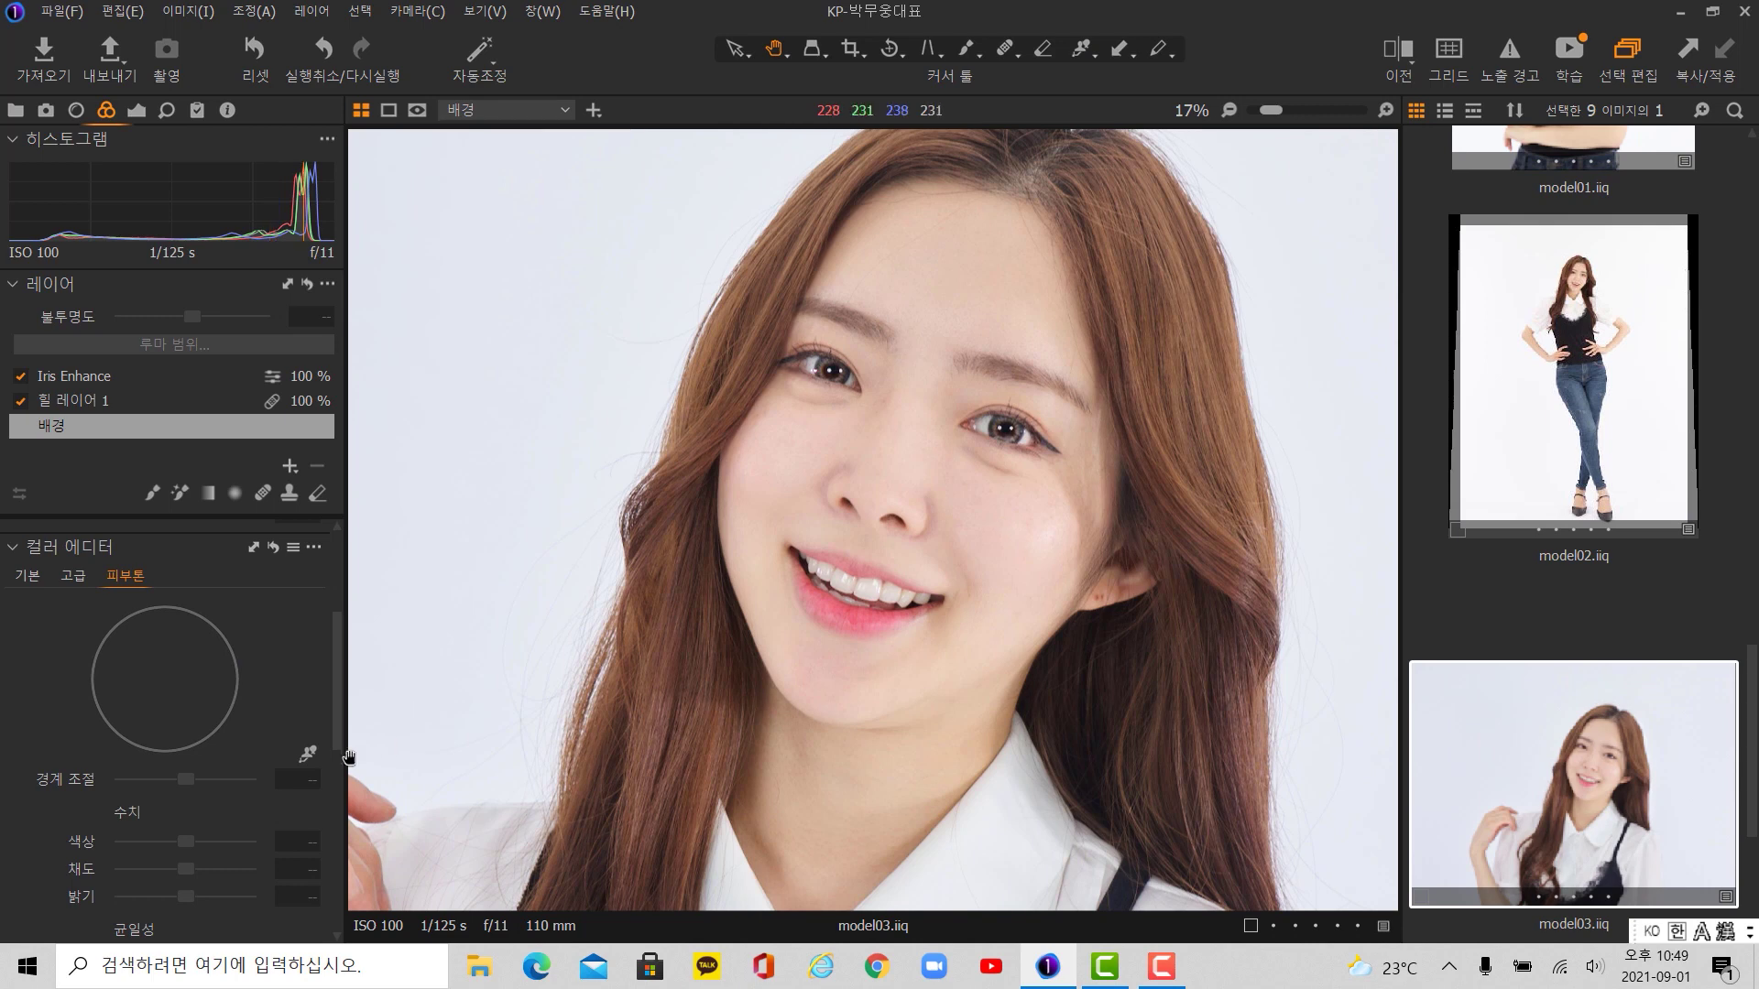
{"action": "left_click", "coordinate": [308, 754]}
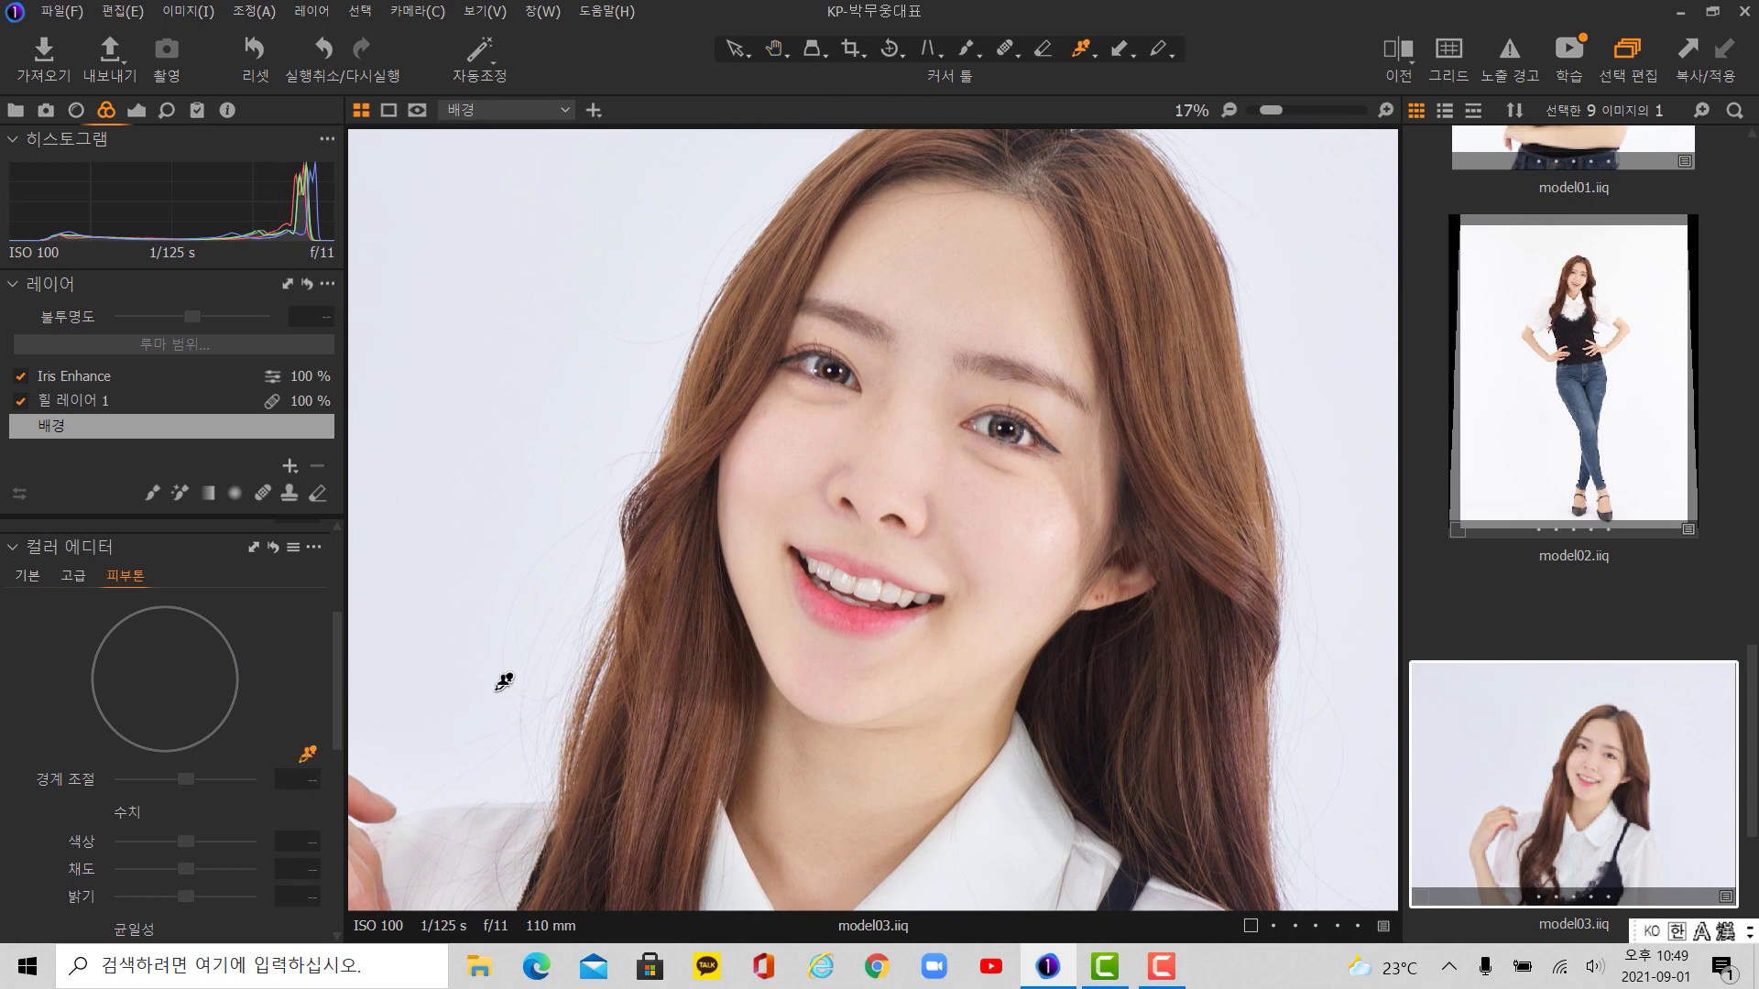
{"action": "left_click", "coordinate": [1003, 531]}
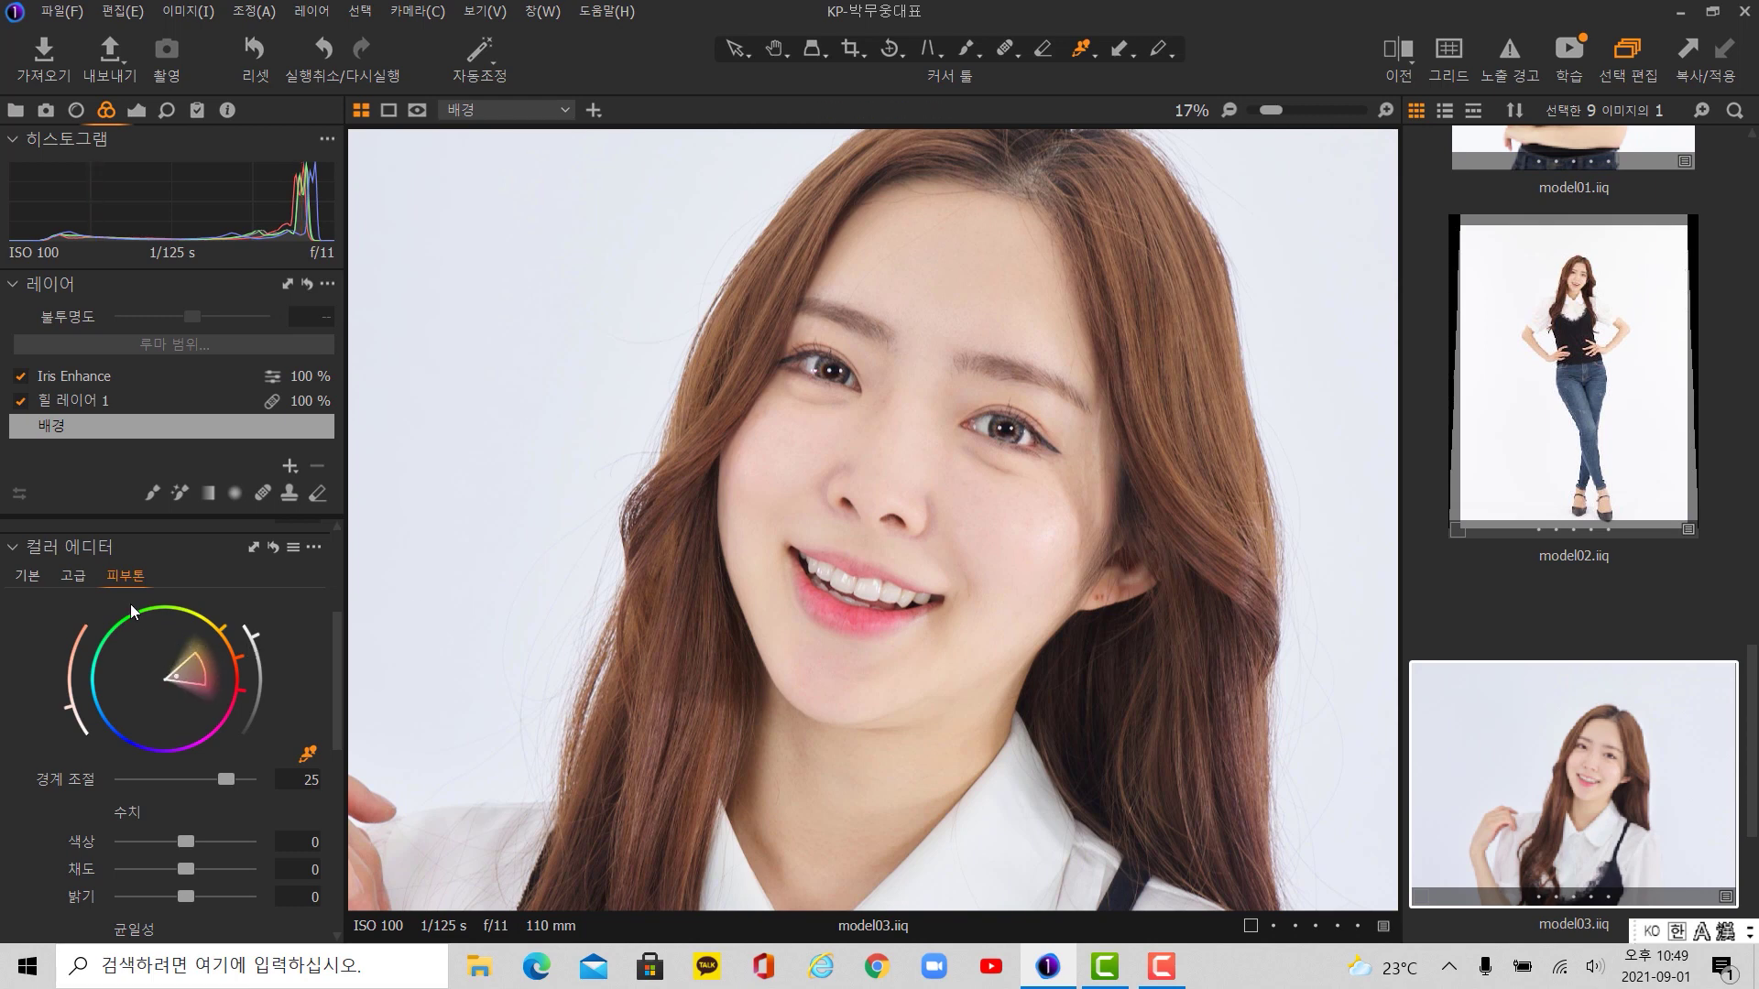
{"action": "left_click", "coordinate": [72, 577]}
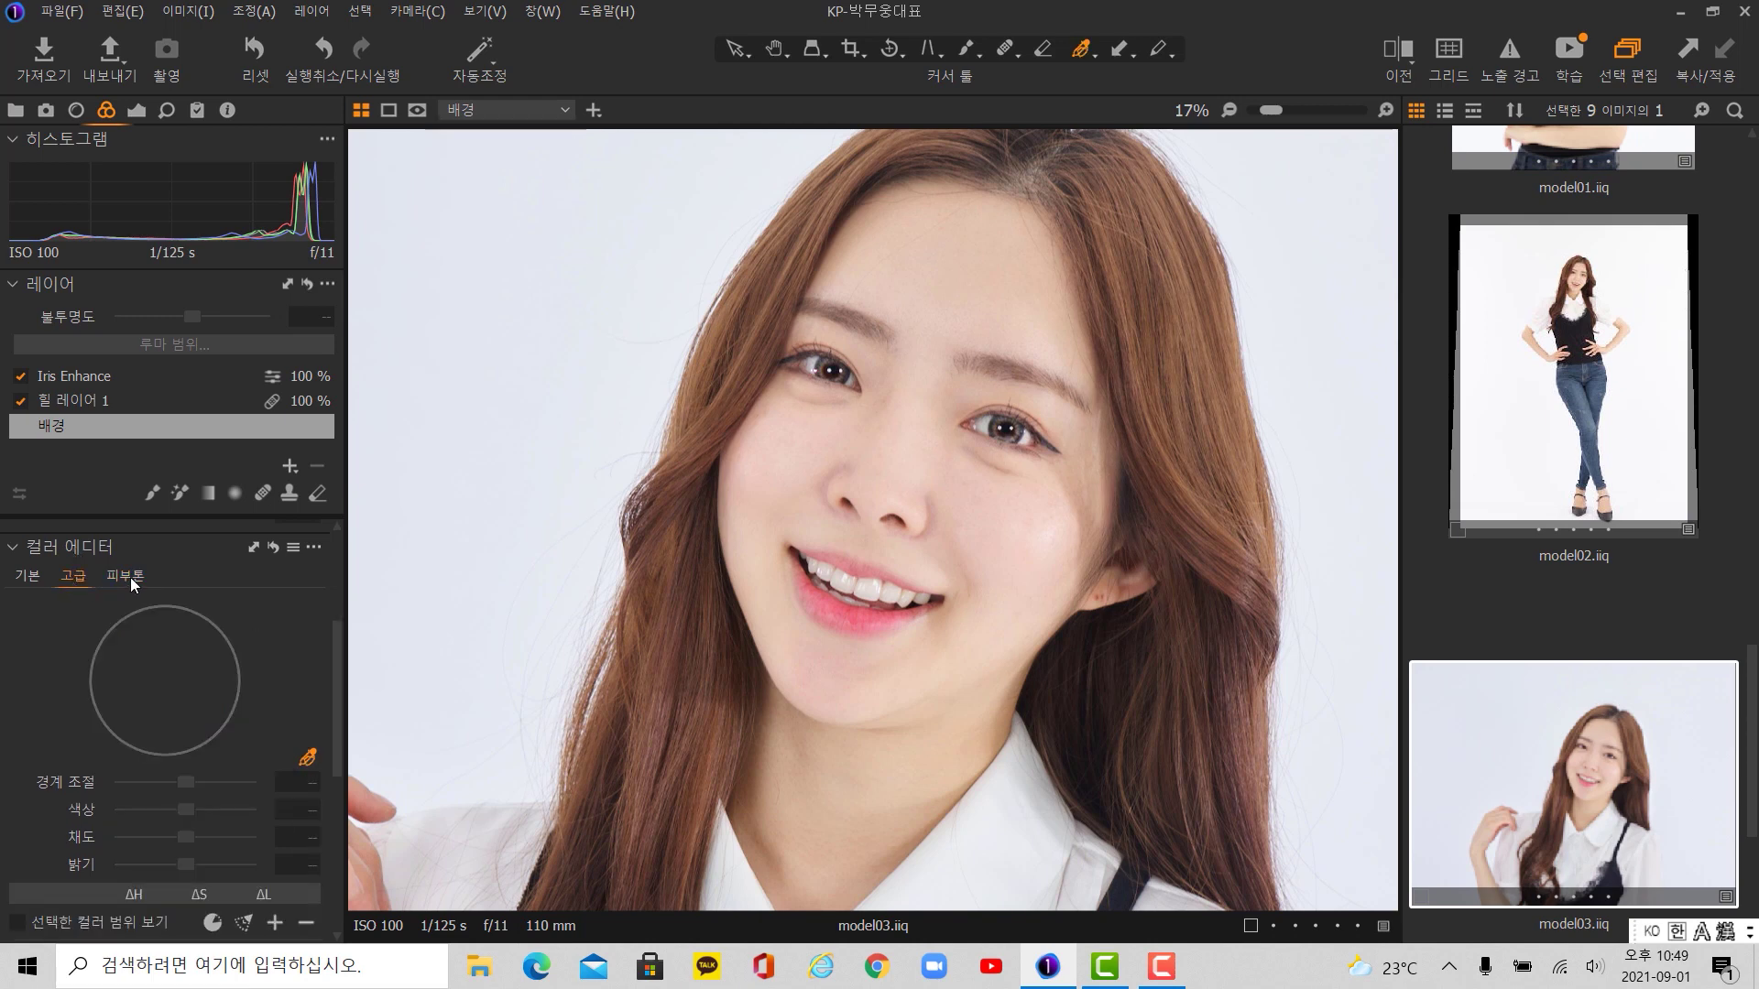
{"action": "left_click", "coordinate": [130, 577]}
{"action": "left_click", "coordinate": [77, 581]}
{"action": "left_click", "coordinate": [128, 577]}
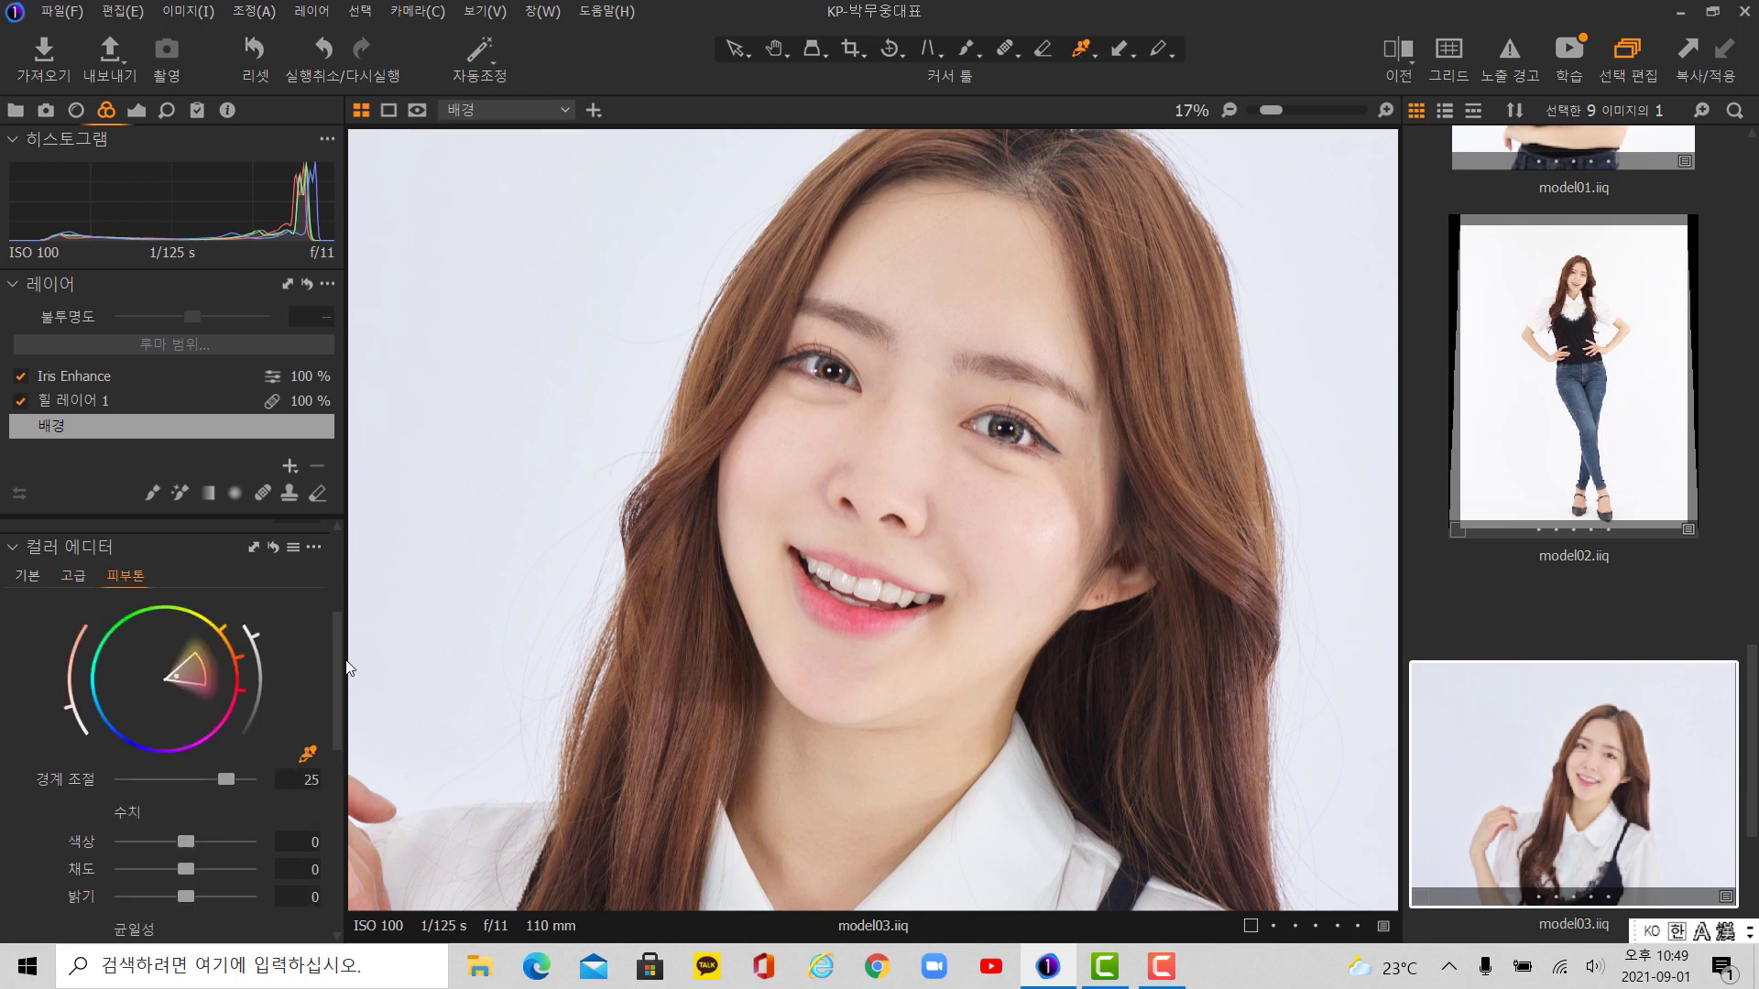
- Set the skin tone uniformity to hue 19, saturation 33 and lightness 22
{"action": "left_click_drag", "start_coordinate": [333, 637], "coordinate": [334, 666]}
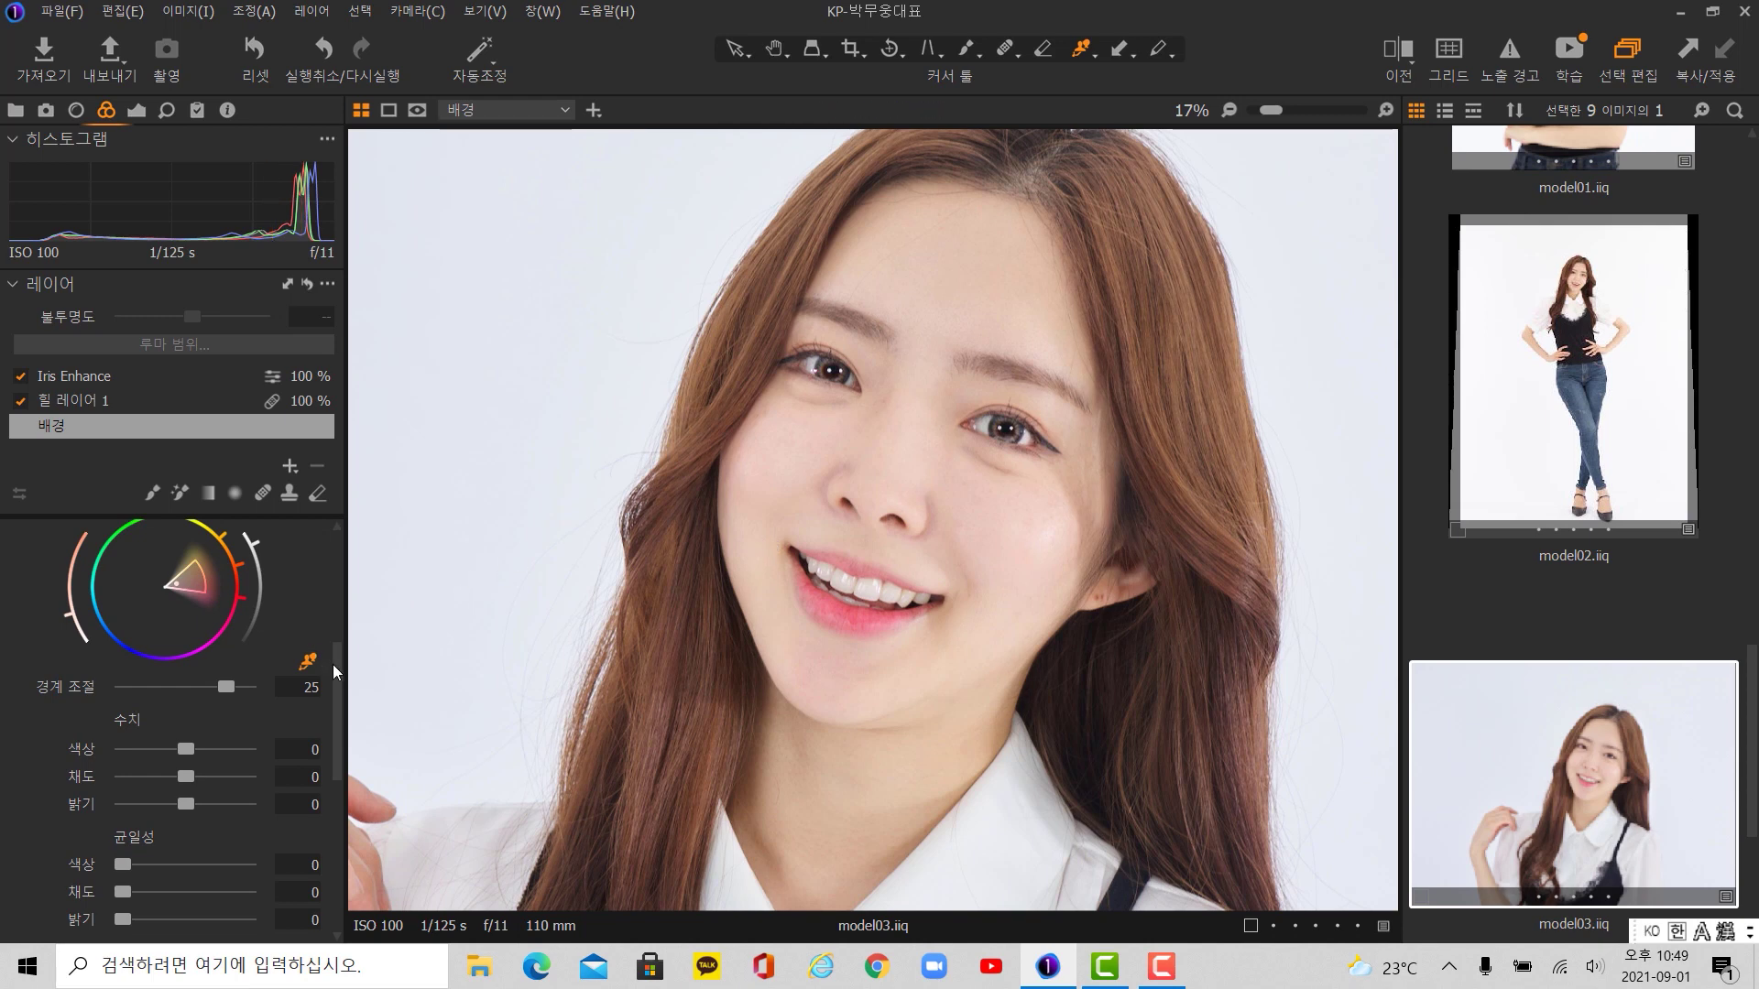
{"action": "mouse_move", "coordinate": [332, 663]}
{"action": "left_mouse_down"}
{"action": "mouse_move", "coordinate": [332, 602]}
{"action": "mouse_move", "coordinate": [340, 682]}
{"action": "left_mouse_up"}
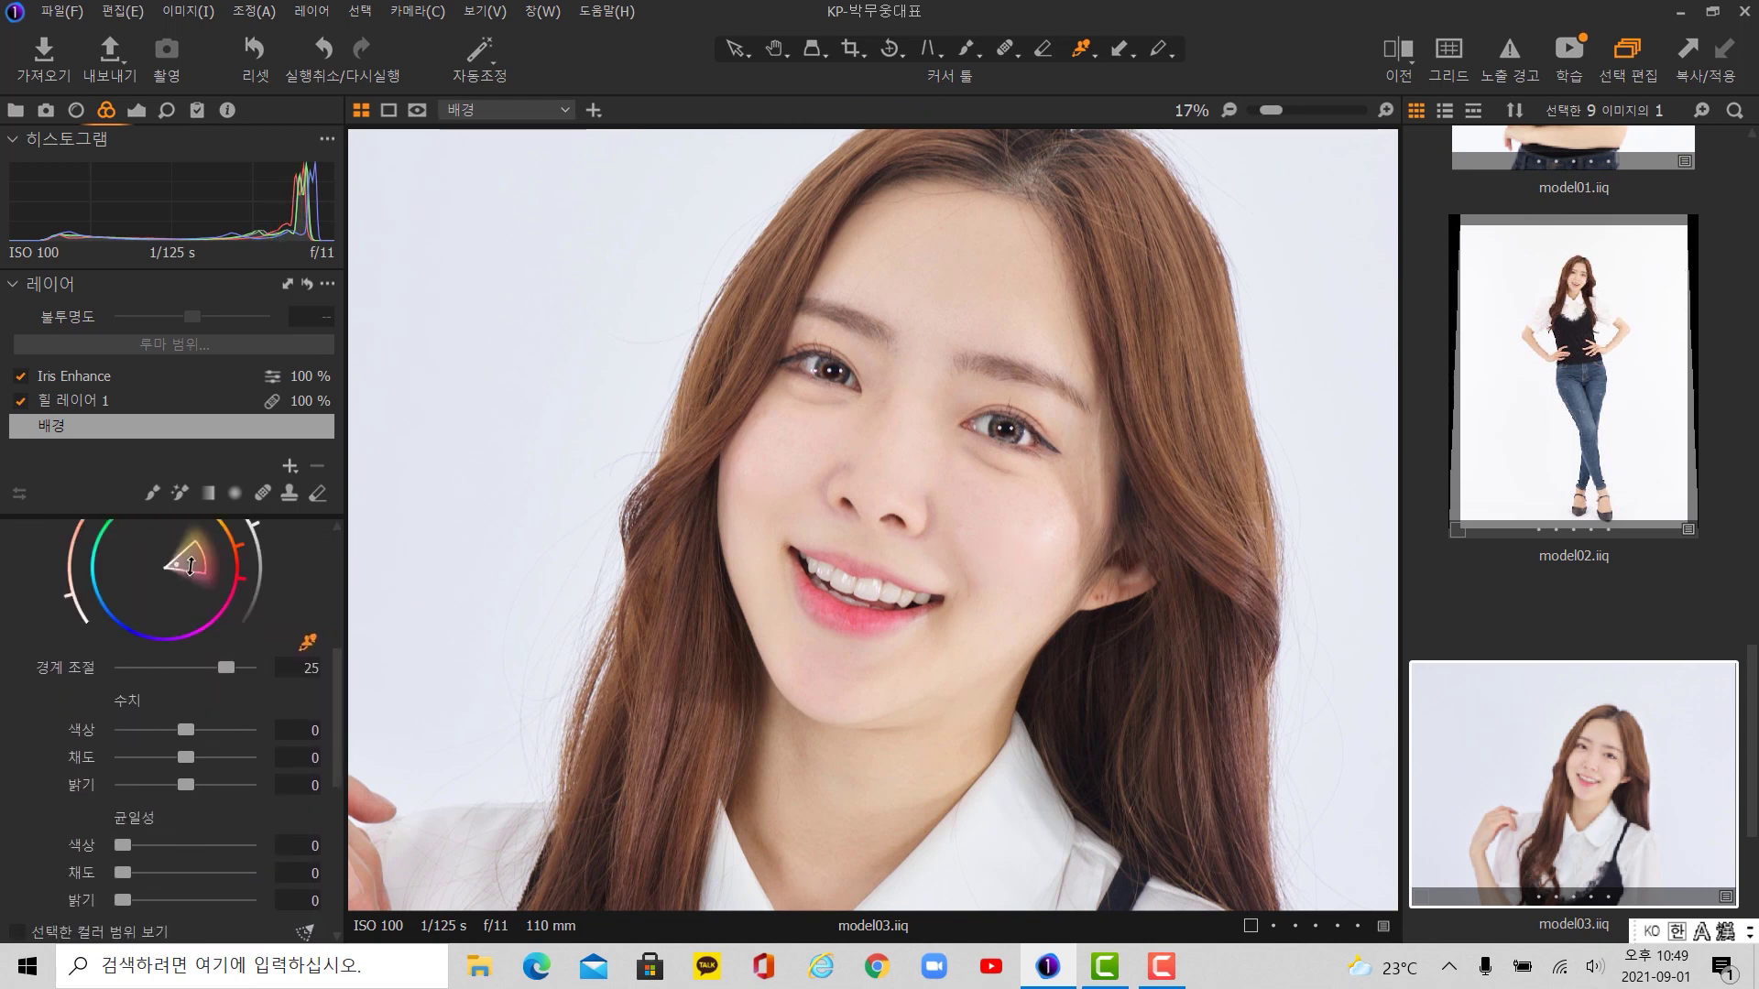
{"action": "scroll", "coordinate": [243, 713], "scroll_direction": "down", "scroll_amount": 2}
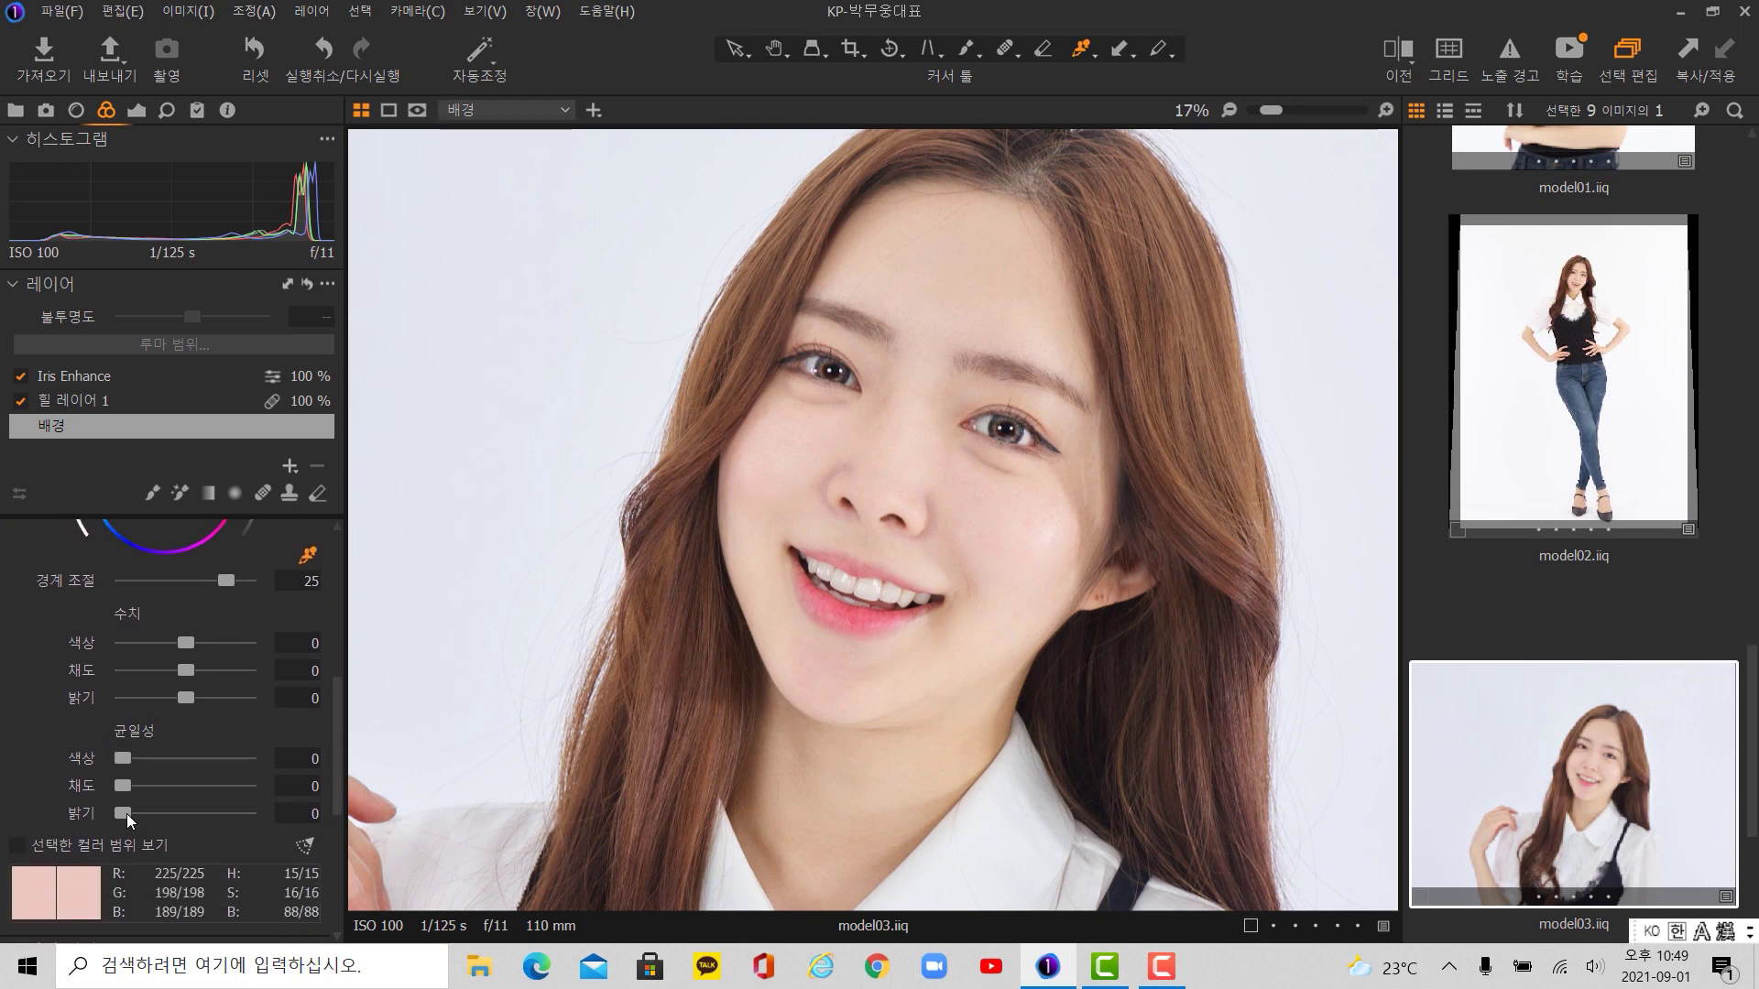
{"action": "left_click_drag", "start_coordinate": [127, 813], "coordinate": [151, 784]}
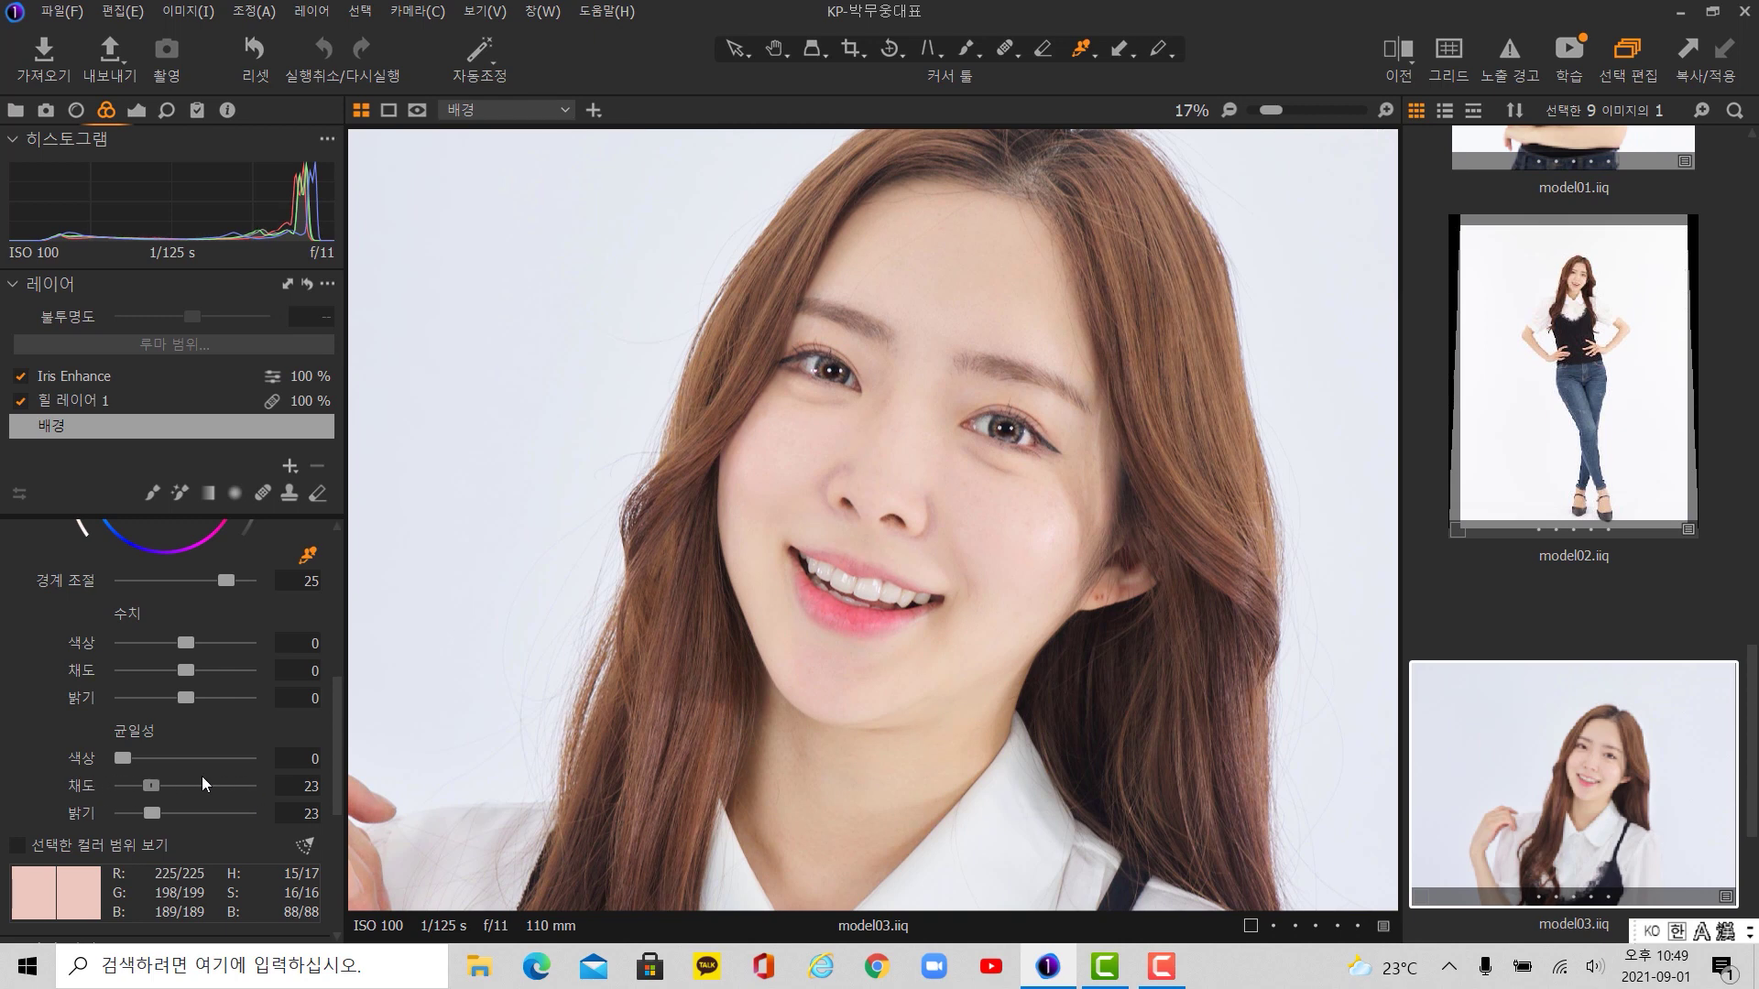
{"action": "left_click", "coordinate": [164, 779]}
{"action": "left_click_drag", "start_coordinate": [139, 756], "coordinate": [261, 747]}
{"action": "left_click", "coordinate": [151, 757]}
{"action": "left_click", "coordinate": [152, 814]}
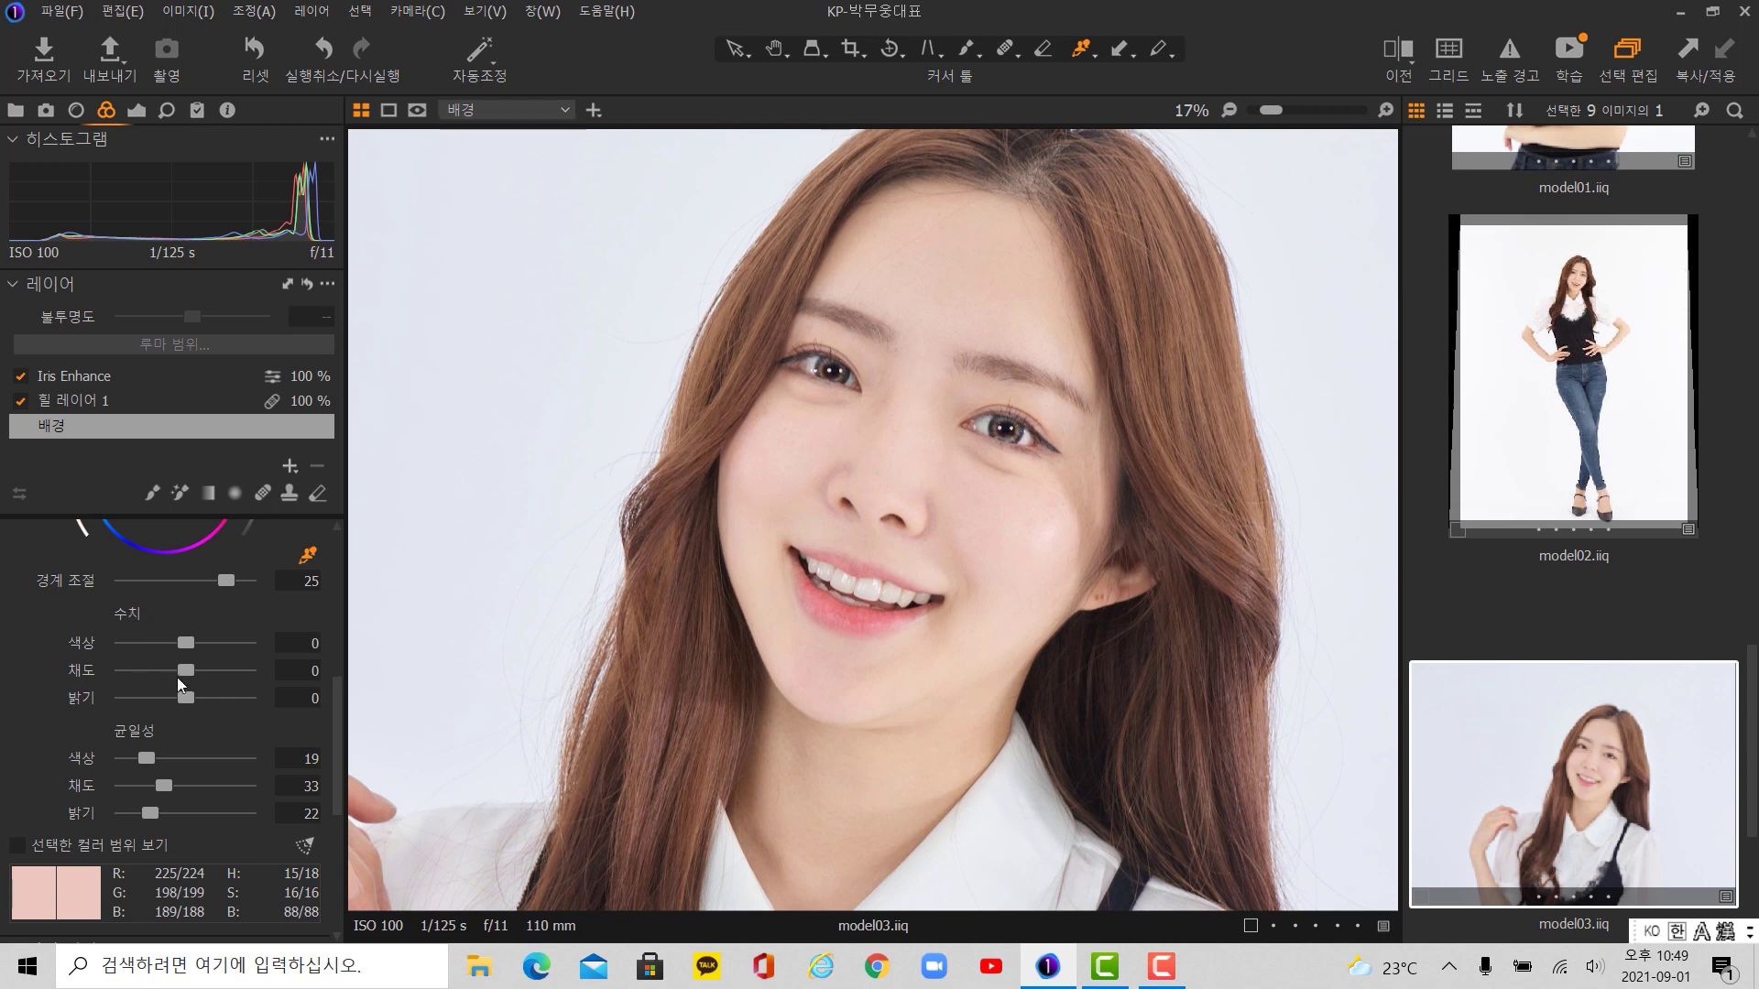
- Set the skin tone amount to hue -2.6, saturation 2.8 and lightness -2, and leave the colour picker
{"action": "left_click_drag", "start_coordinate": [184, 701], "coordinate": [107, 632]}
{"action": "left_click_drag", "start_coordinate": [229, 672], "coordinate": [161, 648]}
{"action": "left_click_drag", "start_coordinate": [337, 682], "coordinate": [337, 656]}
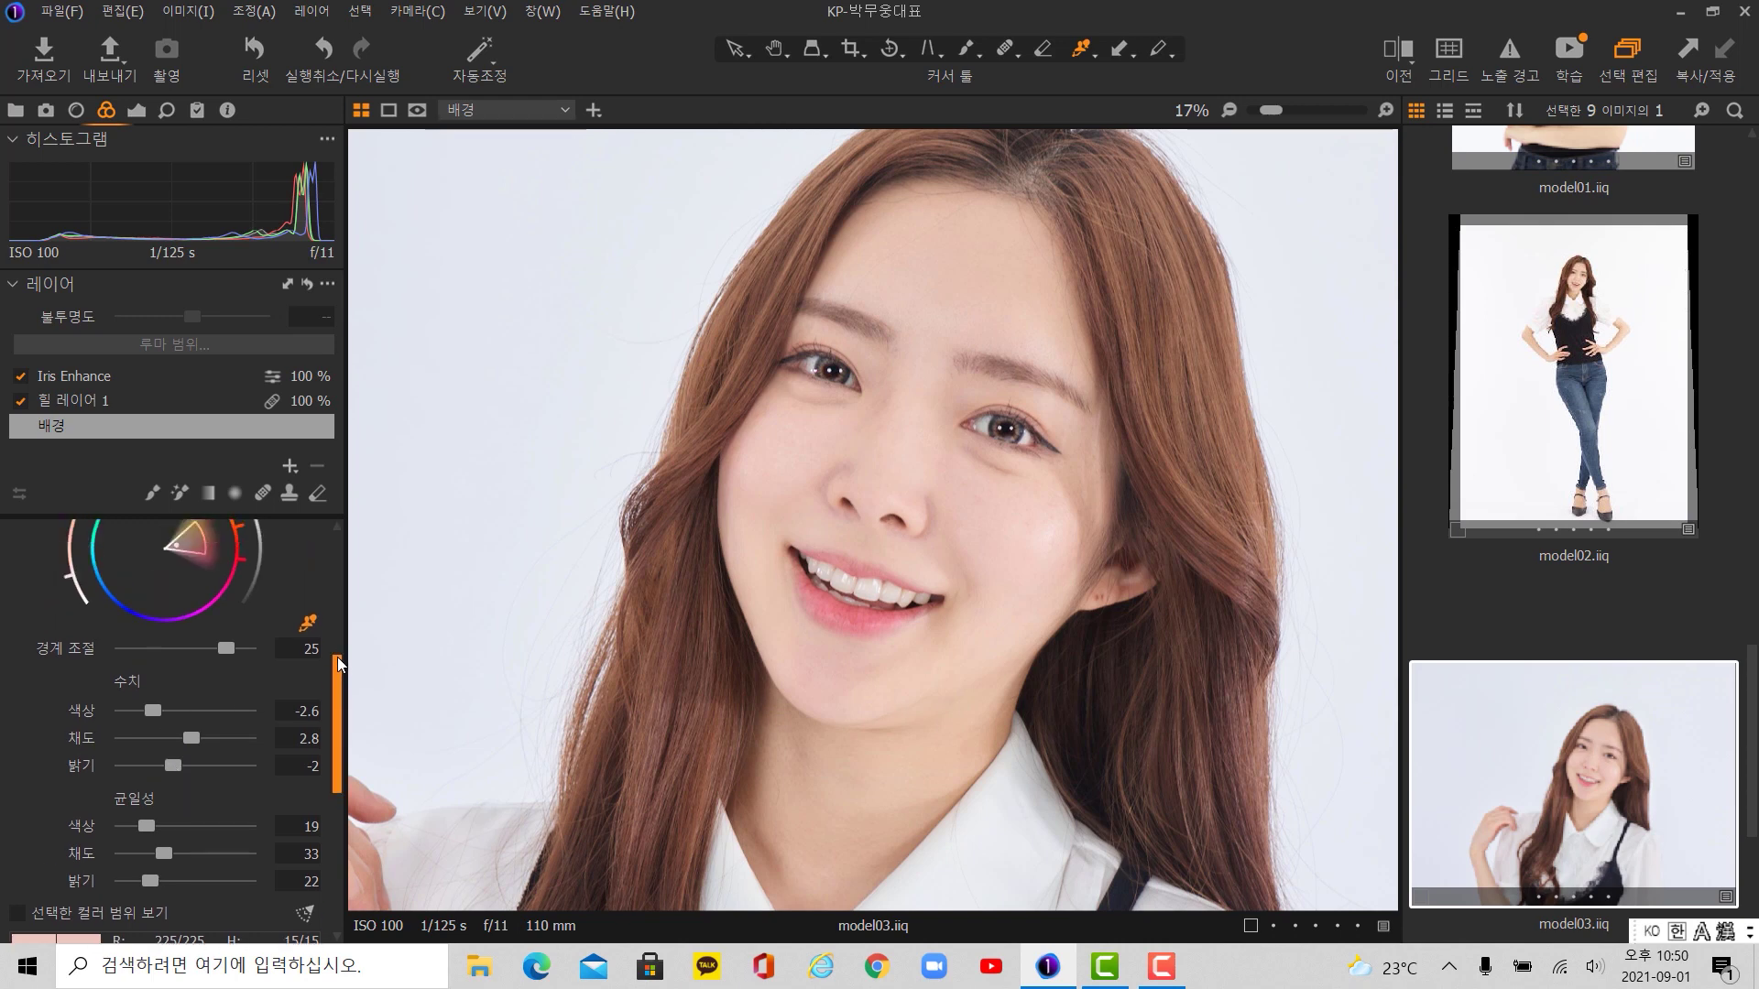
{"action": "left_click", "coordinate": [310, 632]}
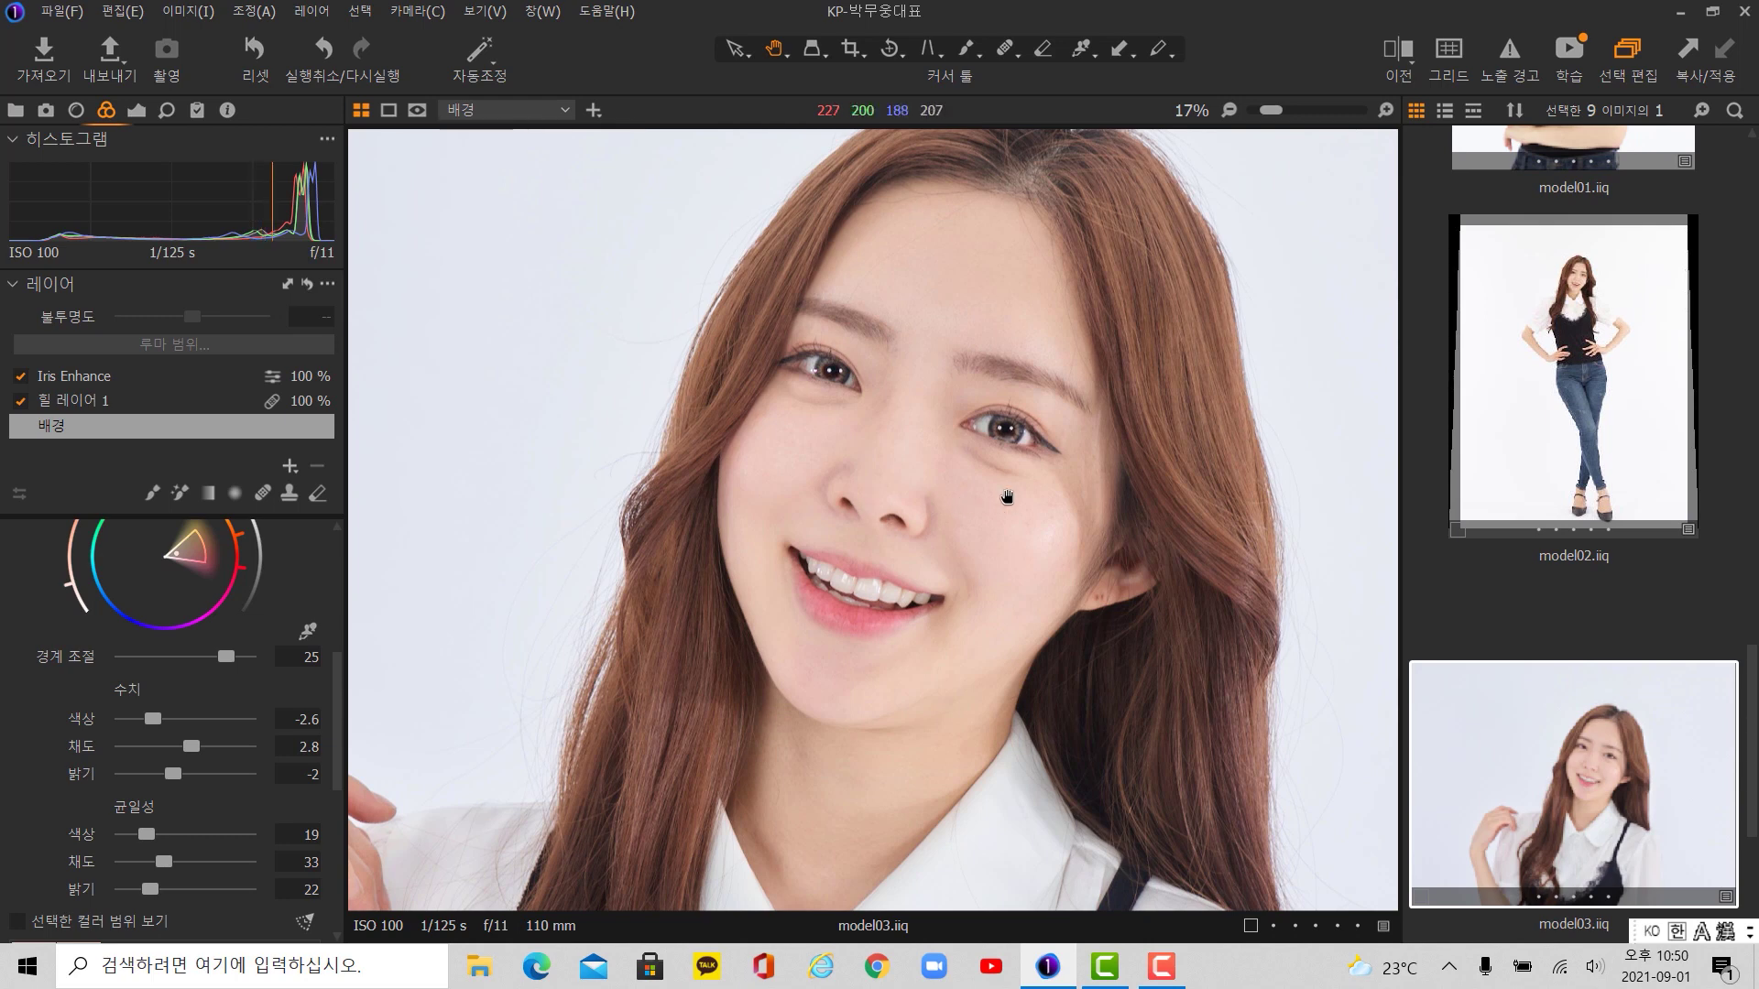
- Set the background layer's skin tone saturation amount to 6.8 in the Color Editor
{"action": "left_click", "coordinate": [308, 631]}
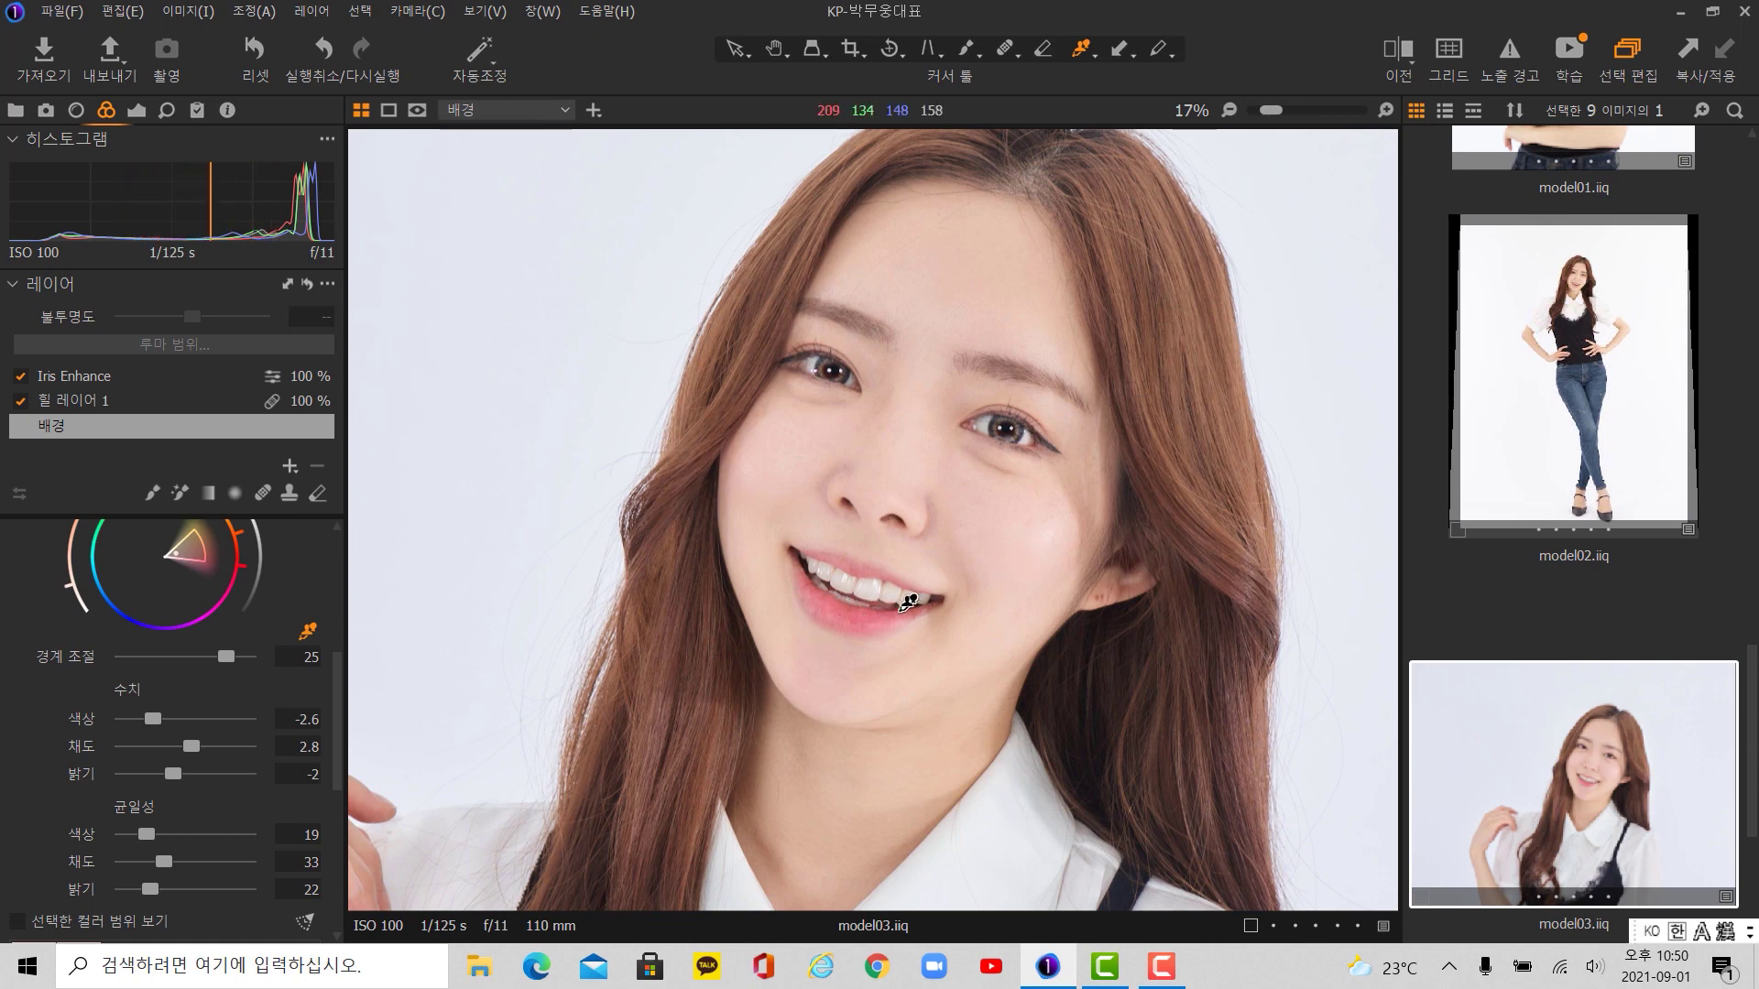
{"action": "scroll", "coordinate": [338, 672], "scroll_direction": "down", "scroll_amount": 1}
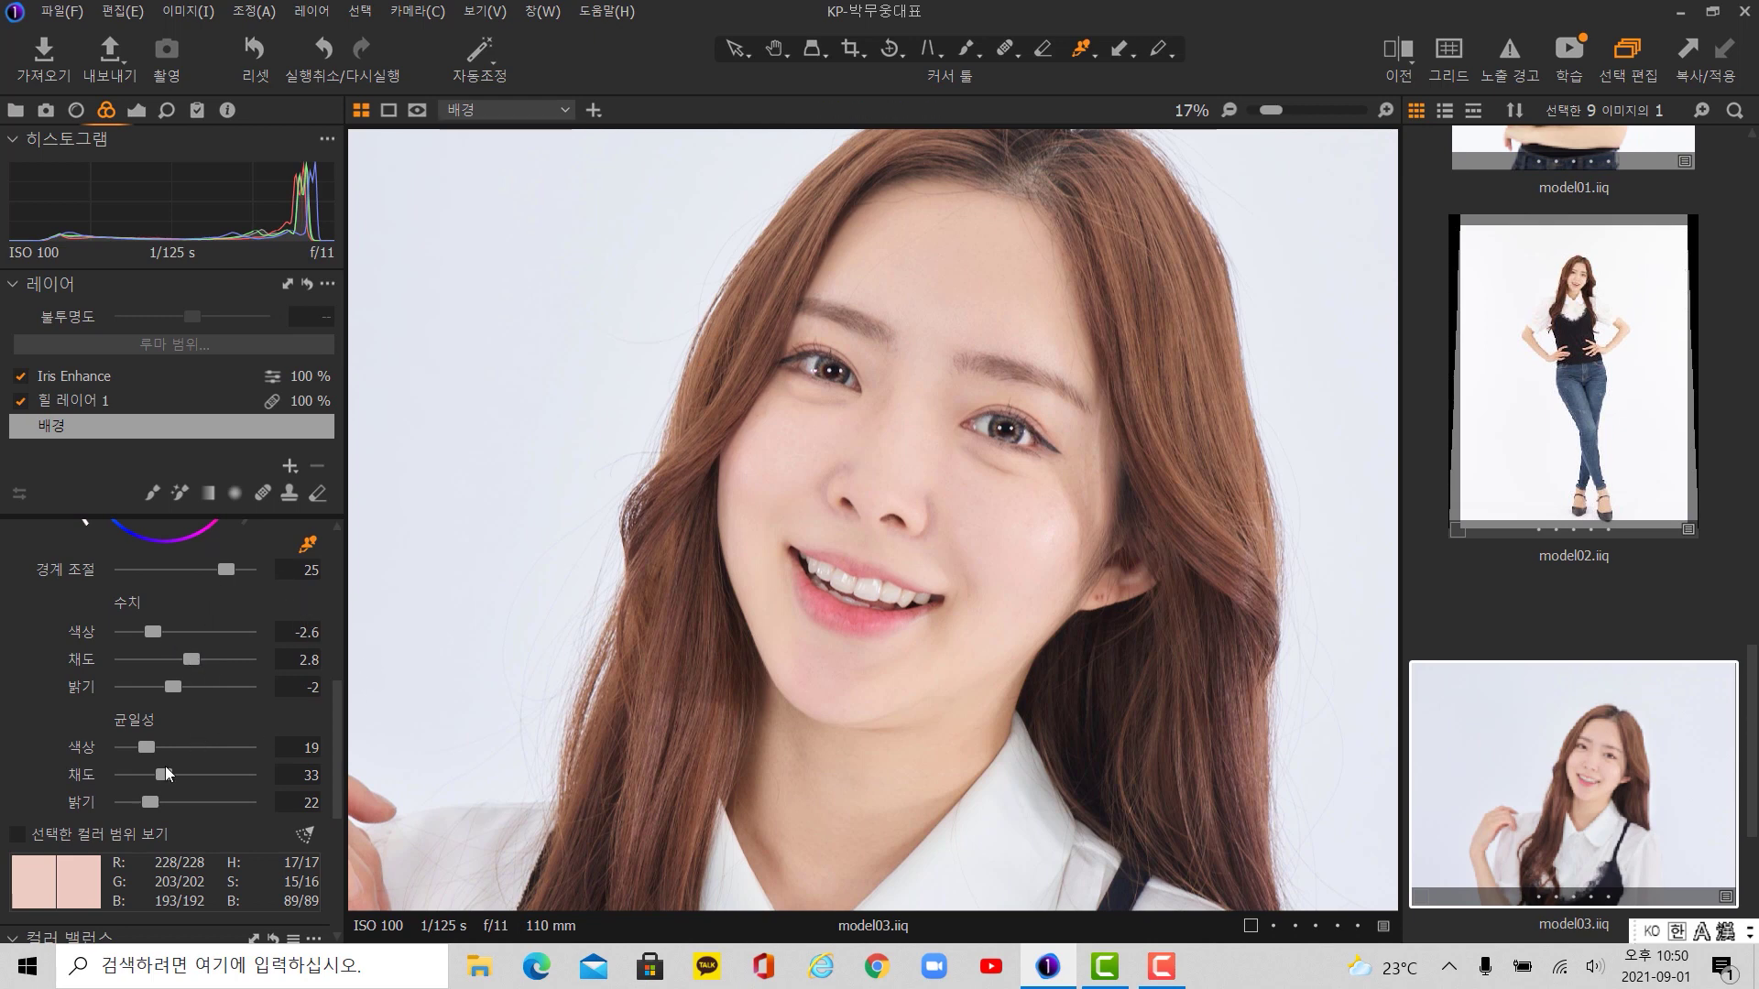
{"action": "mouse_move", "coordinate": [192, 658]}
{"action": "left_mouse_down"}
{"action": "mouse_move", "coordinate": [288, 665]}
{"action": "mouse_move", "coordinate": [125, 667]}
{"action": "mouse_move", "coordinate": [264, 667]}
{"action": "mouse_move", "coordinate": [174, 662]}
{"action": "mouse_move", "coordinate": [200, 661]}
{"action": "left_mouse_up"}
- Reset the background layer's Color Editor skin tone adjustments
{"action": "left_click_drag", "start_coordinate": [339, 689], "coordinate": [336, 610]}
{"action": "left_click", "coordinate": [255, 607]}
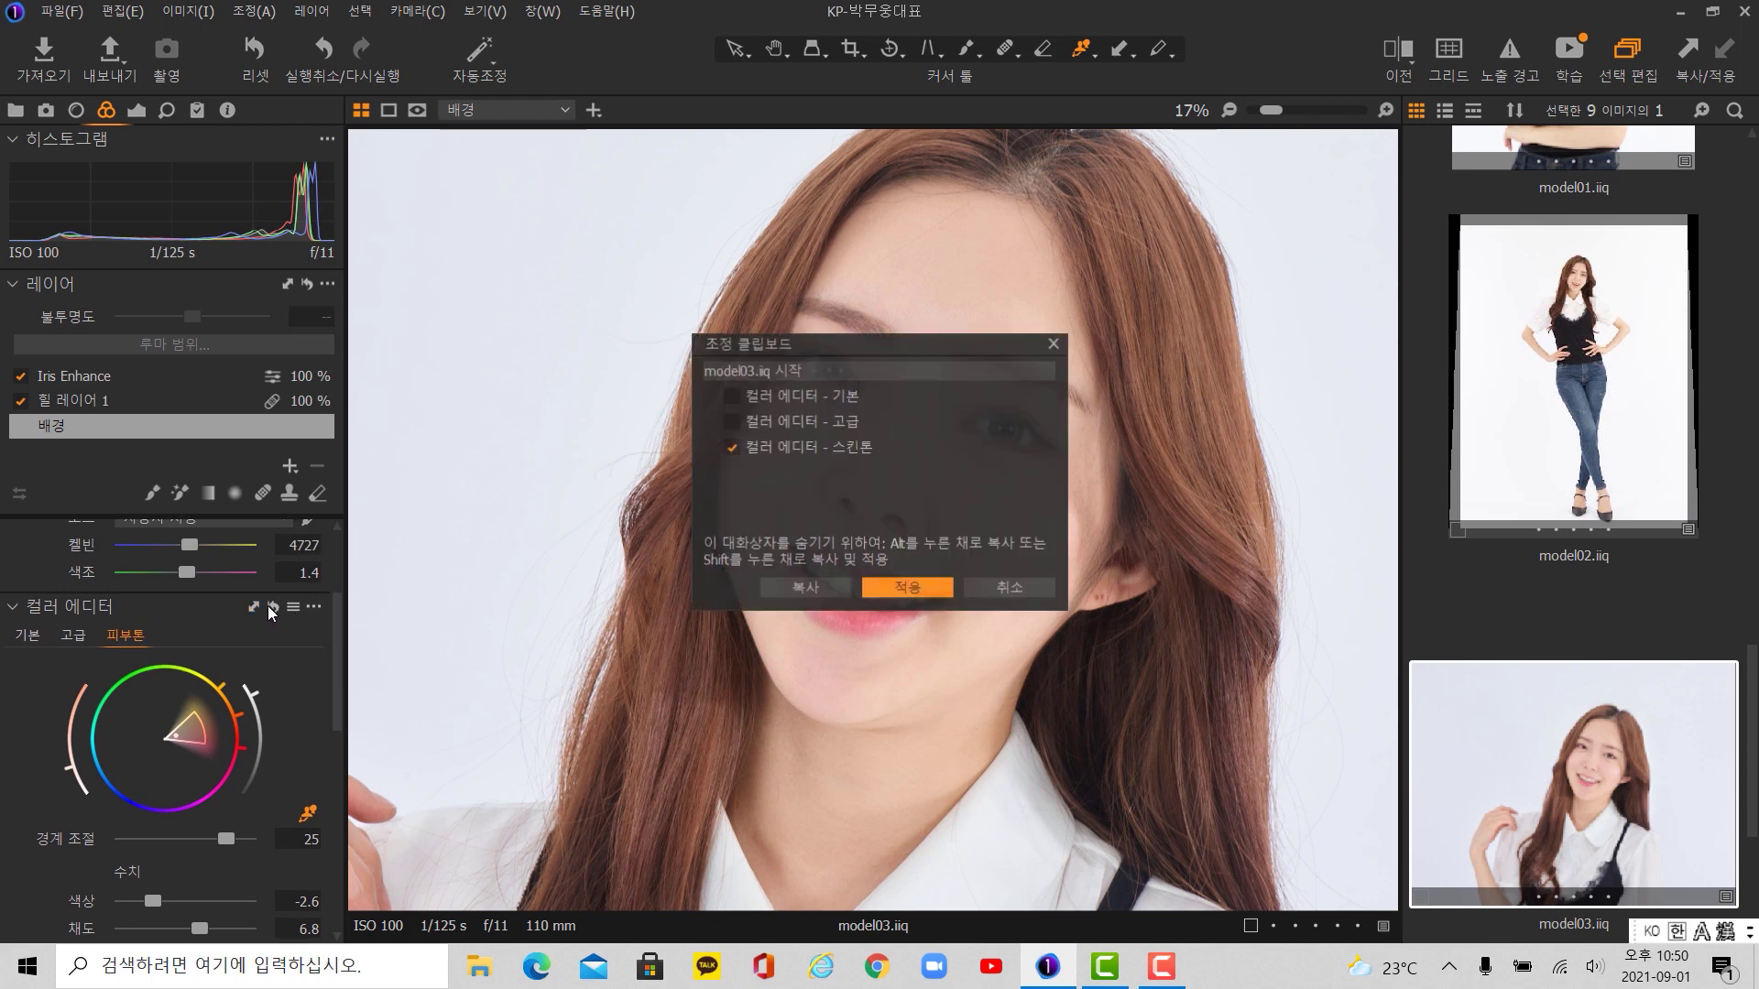
{"action": "key", "text": "Escape"}
{"action": "left_click", "coordinate": [273, 608]}
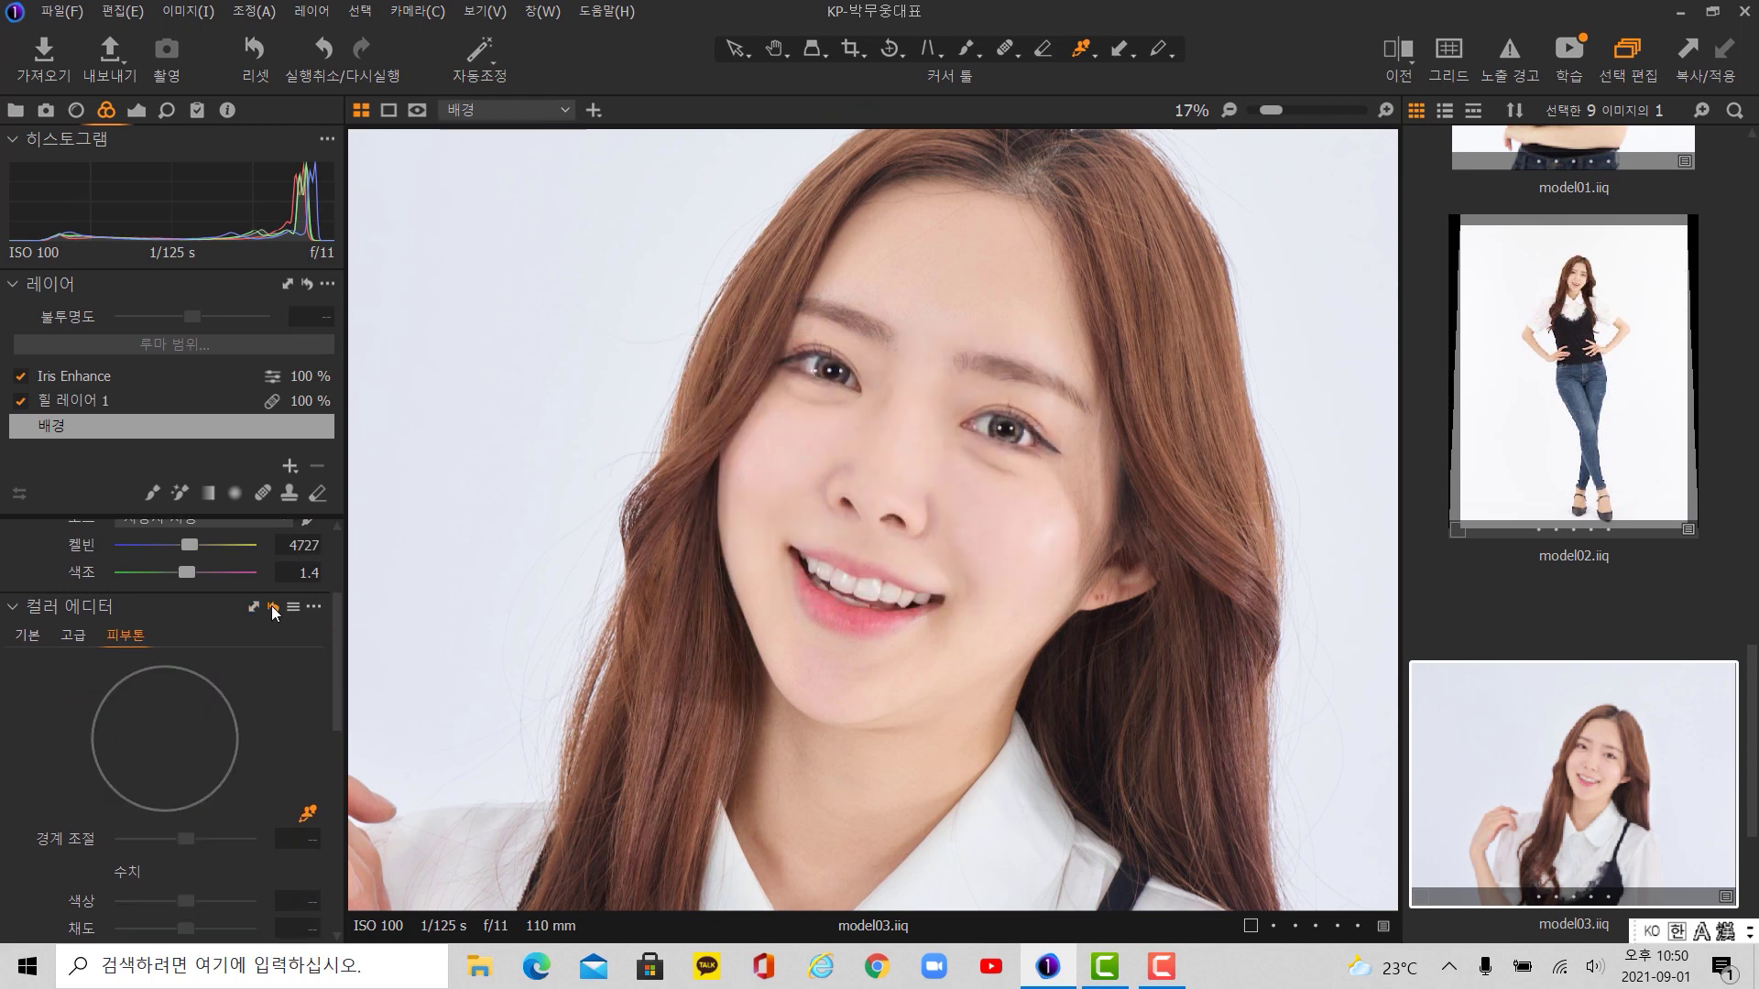
- Add a new filled adjustment layer and check its mask coverage over the portrait
{"action": "left_click_drag", "start_coordinate": [332, 596], "coordinate": [338, 635]}
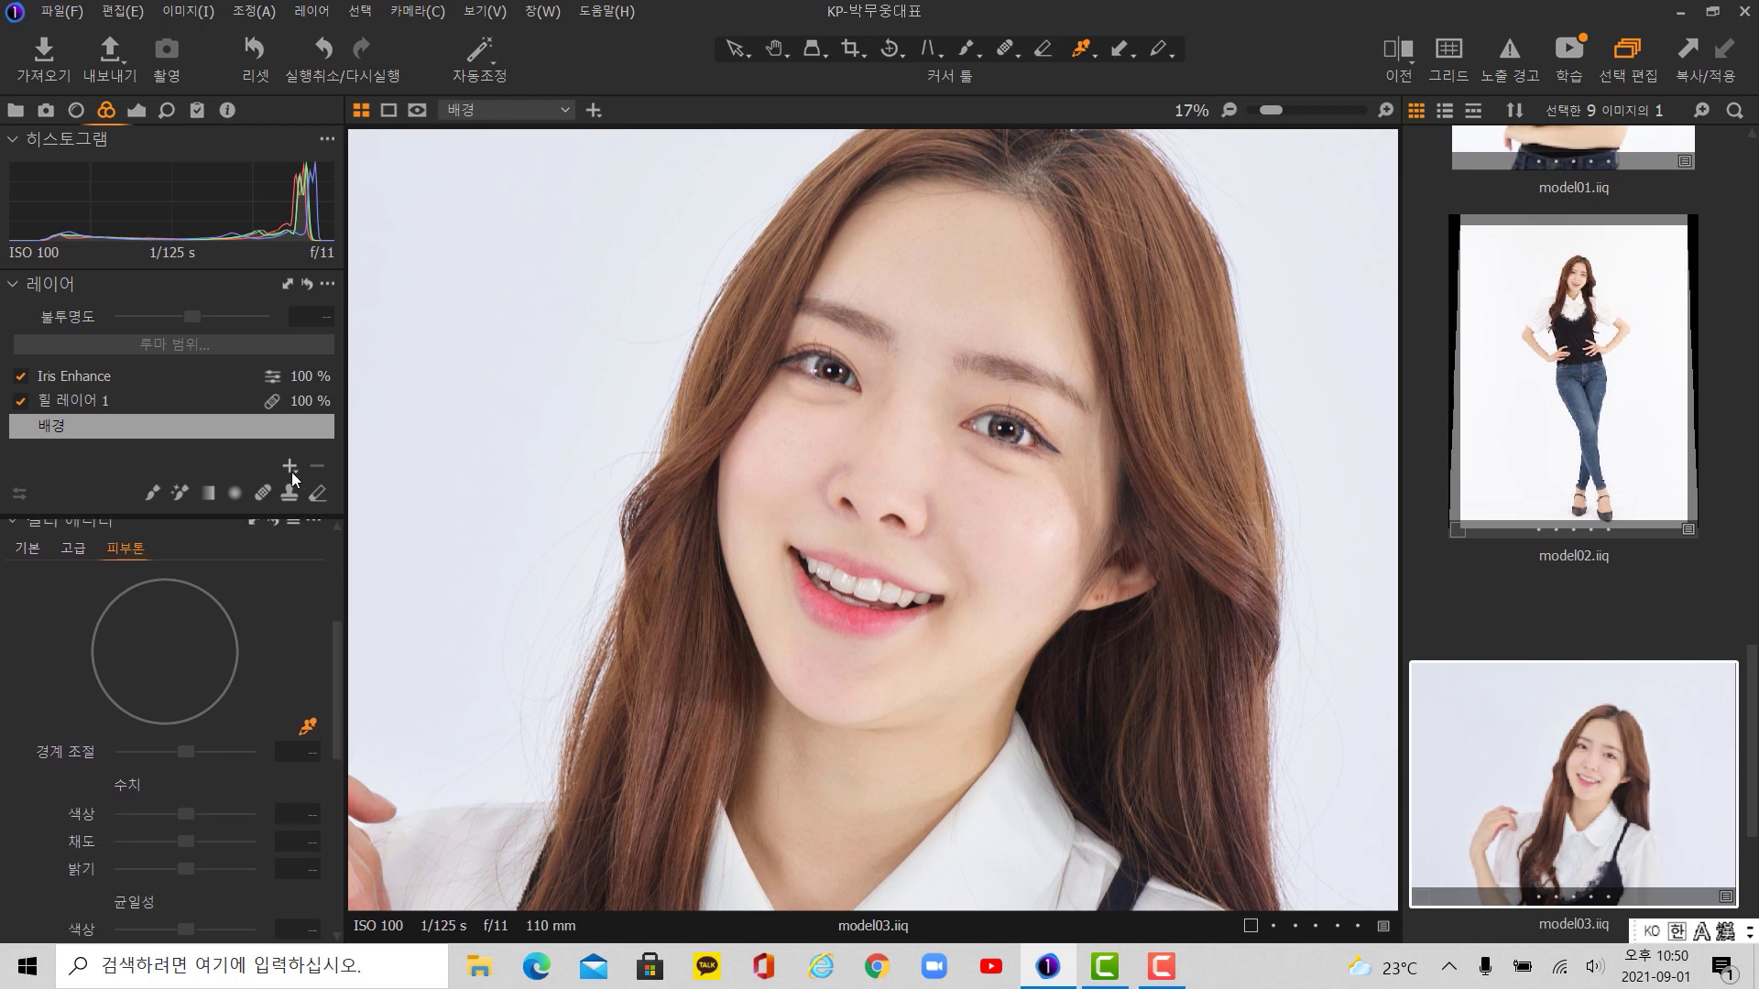
{"action": "left_click", "coordinate": [287, 467]}
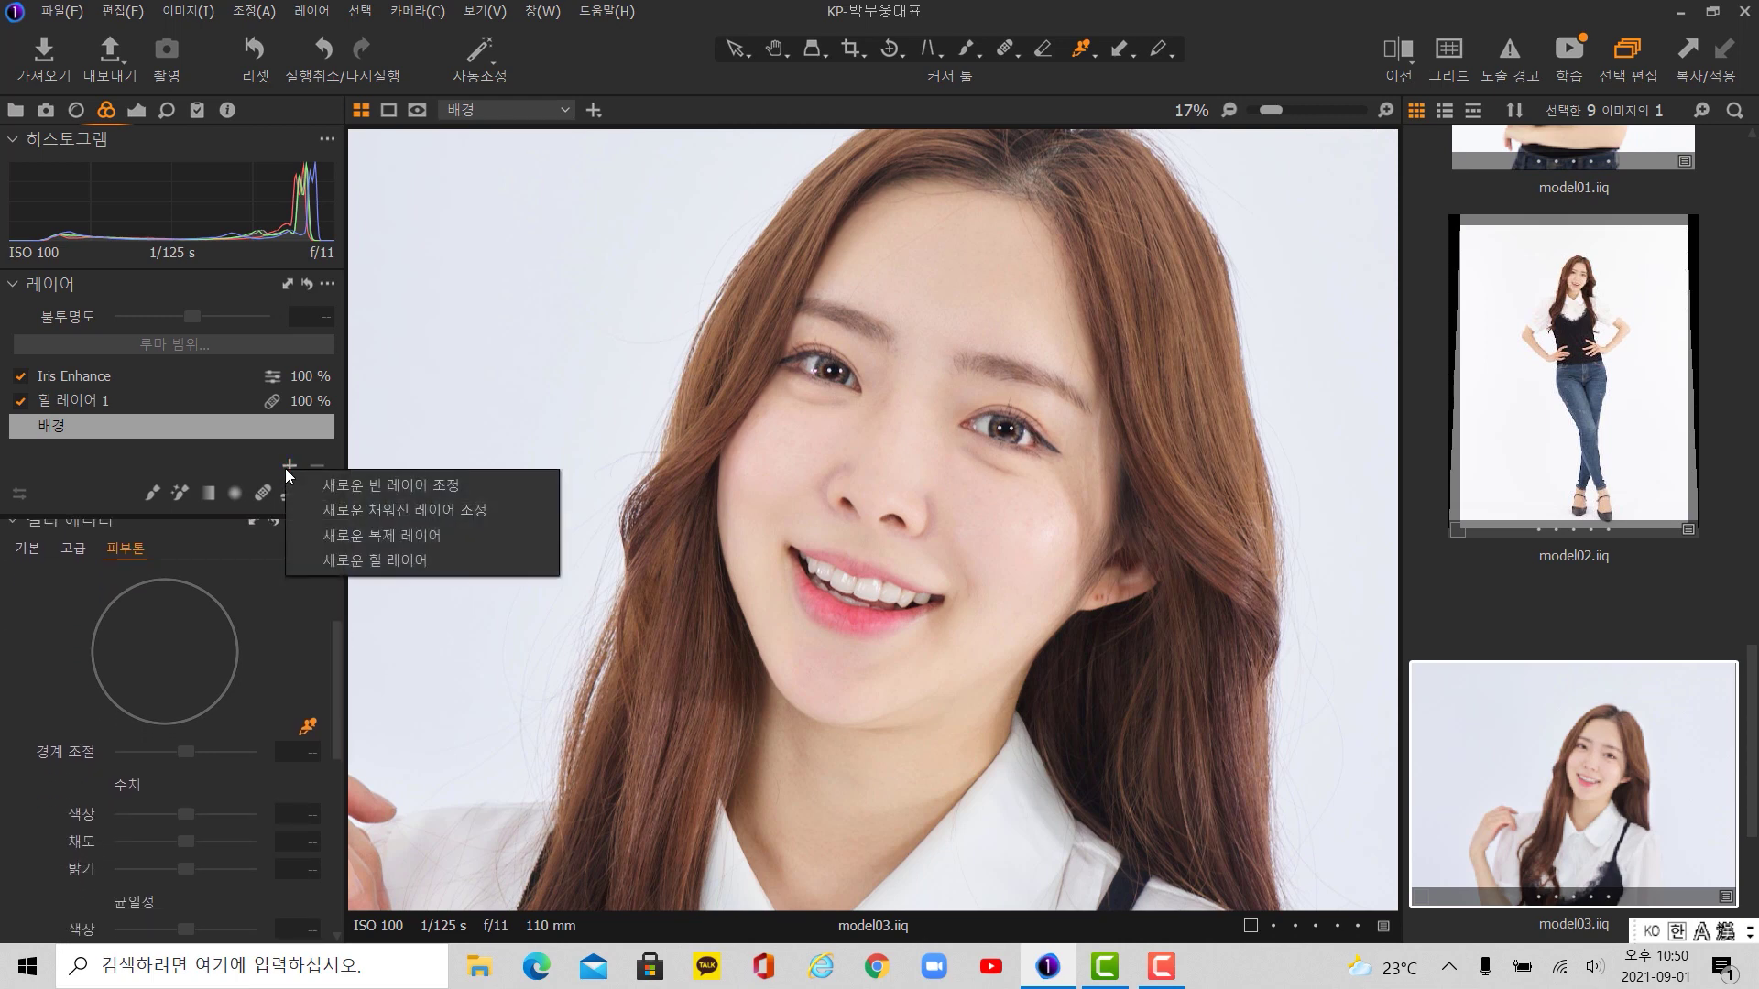
{"action": "left_click", "coordinate": [474, 511]}
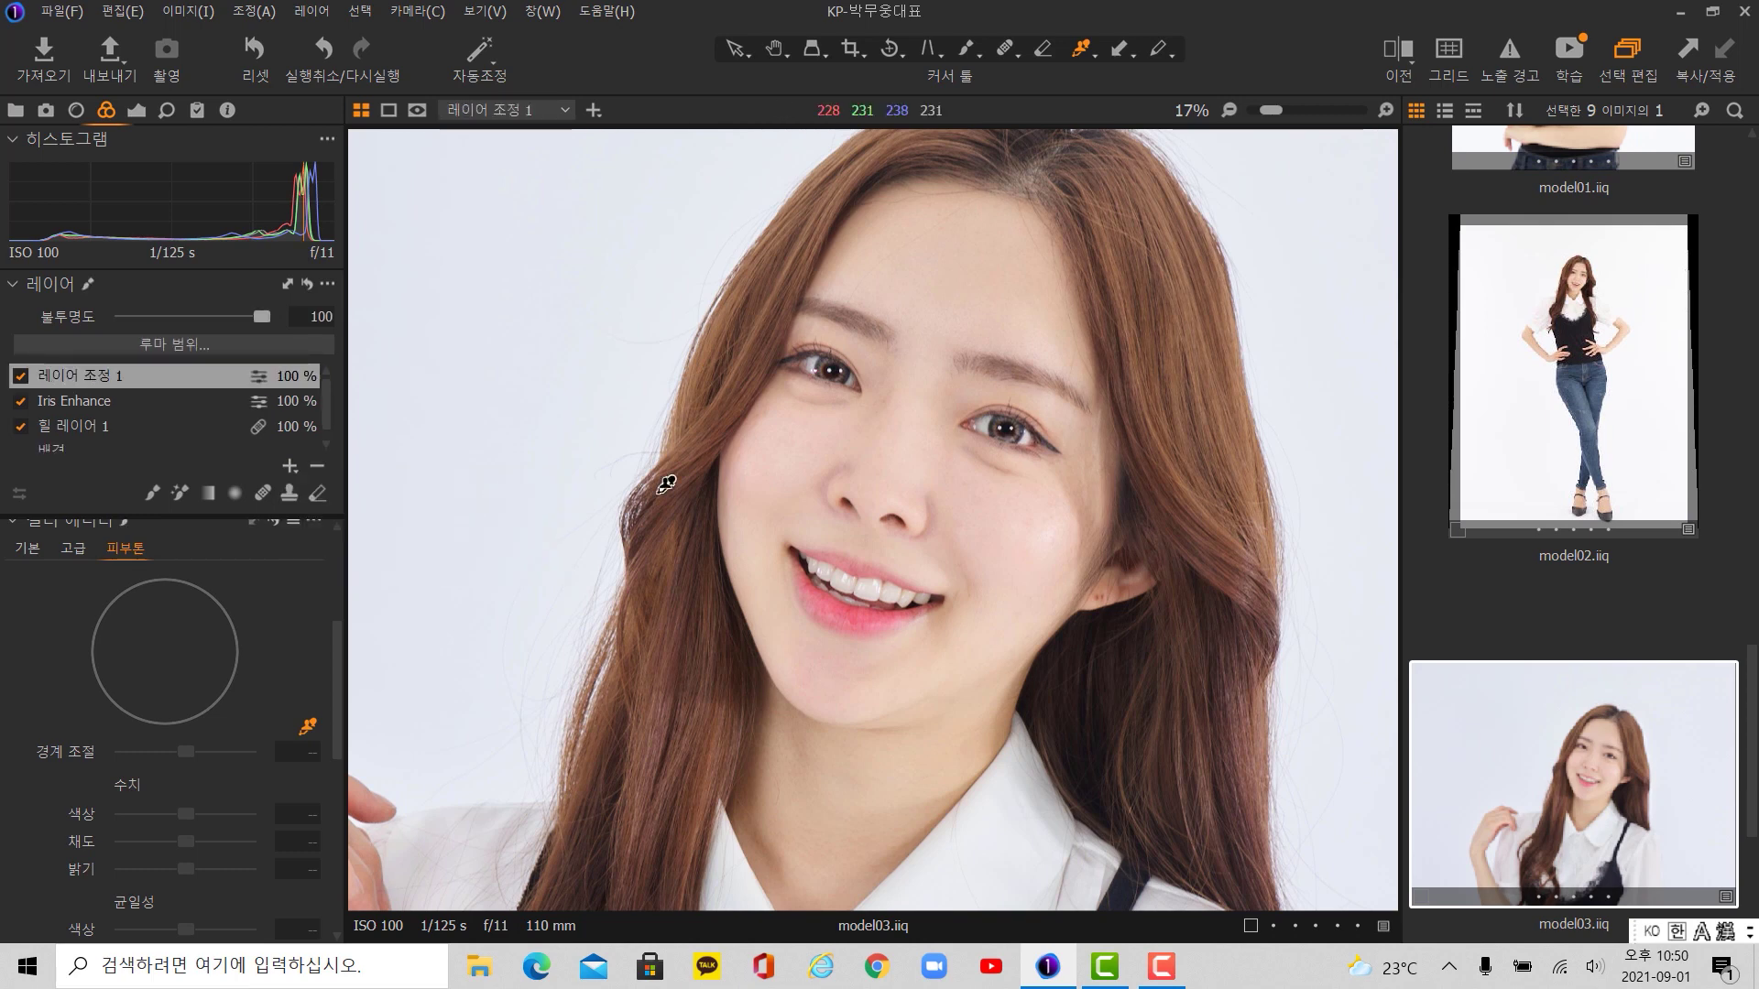
{"action": "key", "text": "m"}
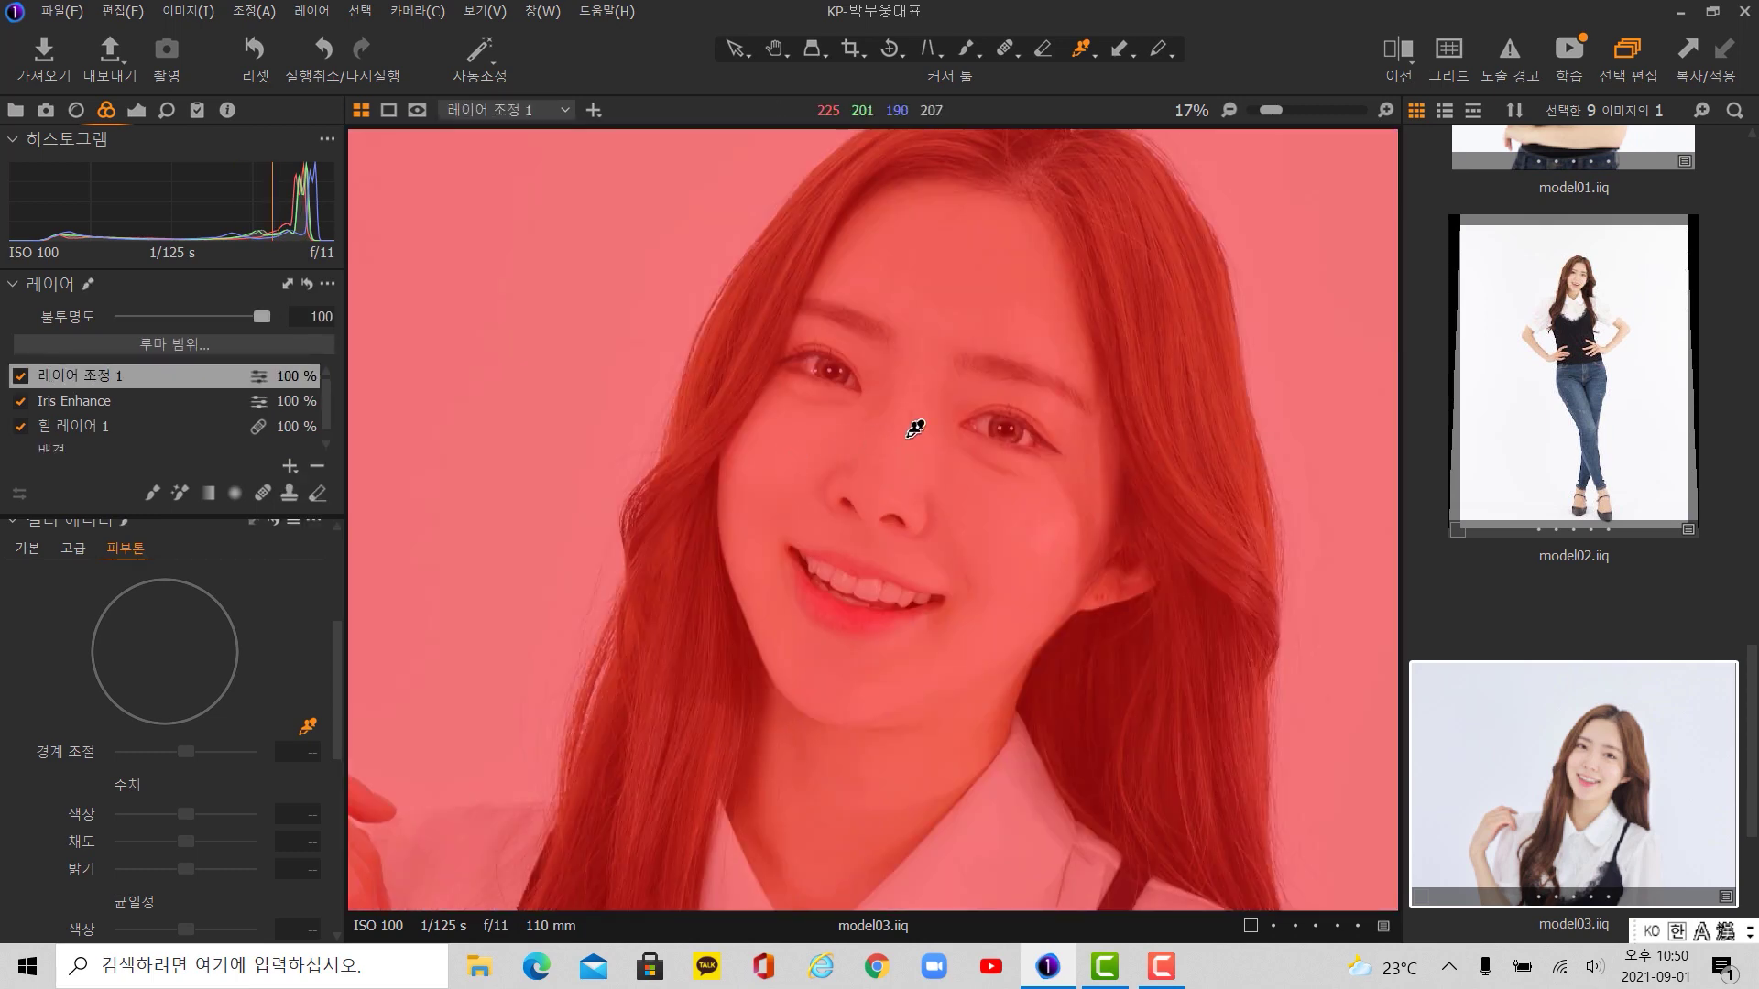
{"action": "key", "text": "m"}
{"action": "key", "text": "m"}
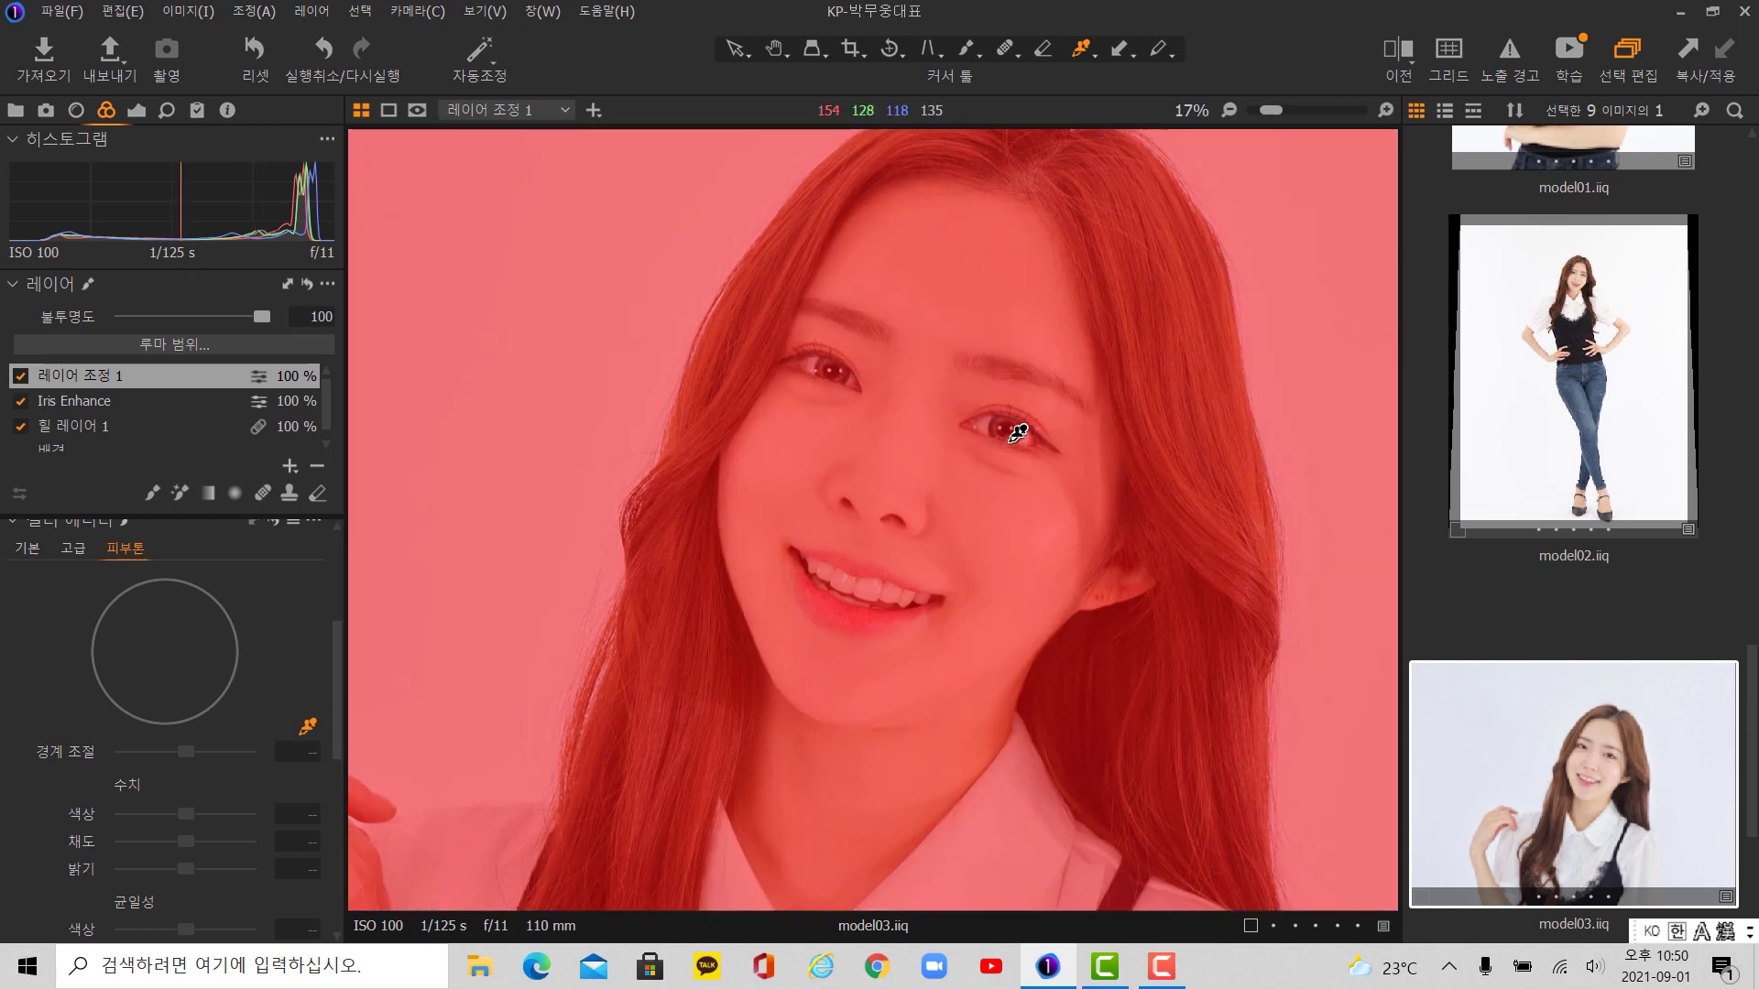
{"action": "key", "text": "m"}
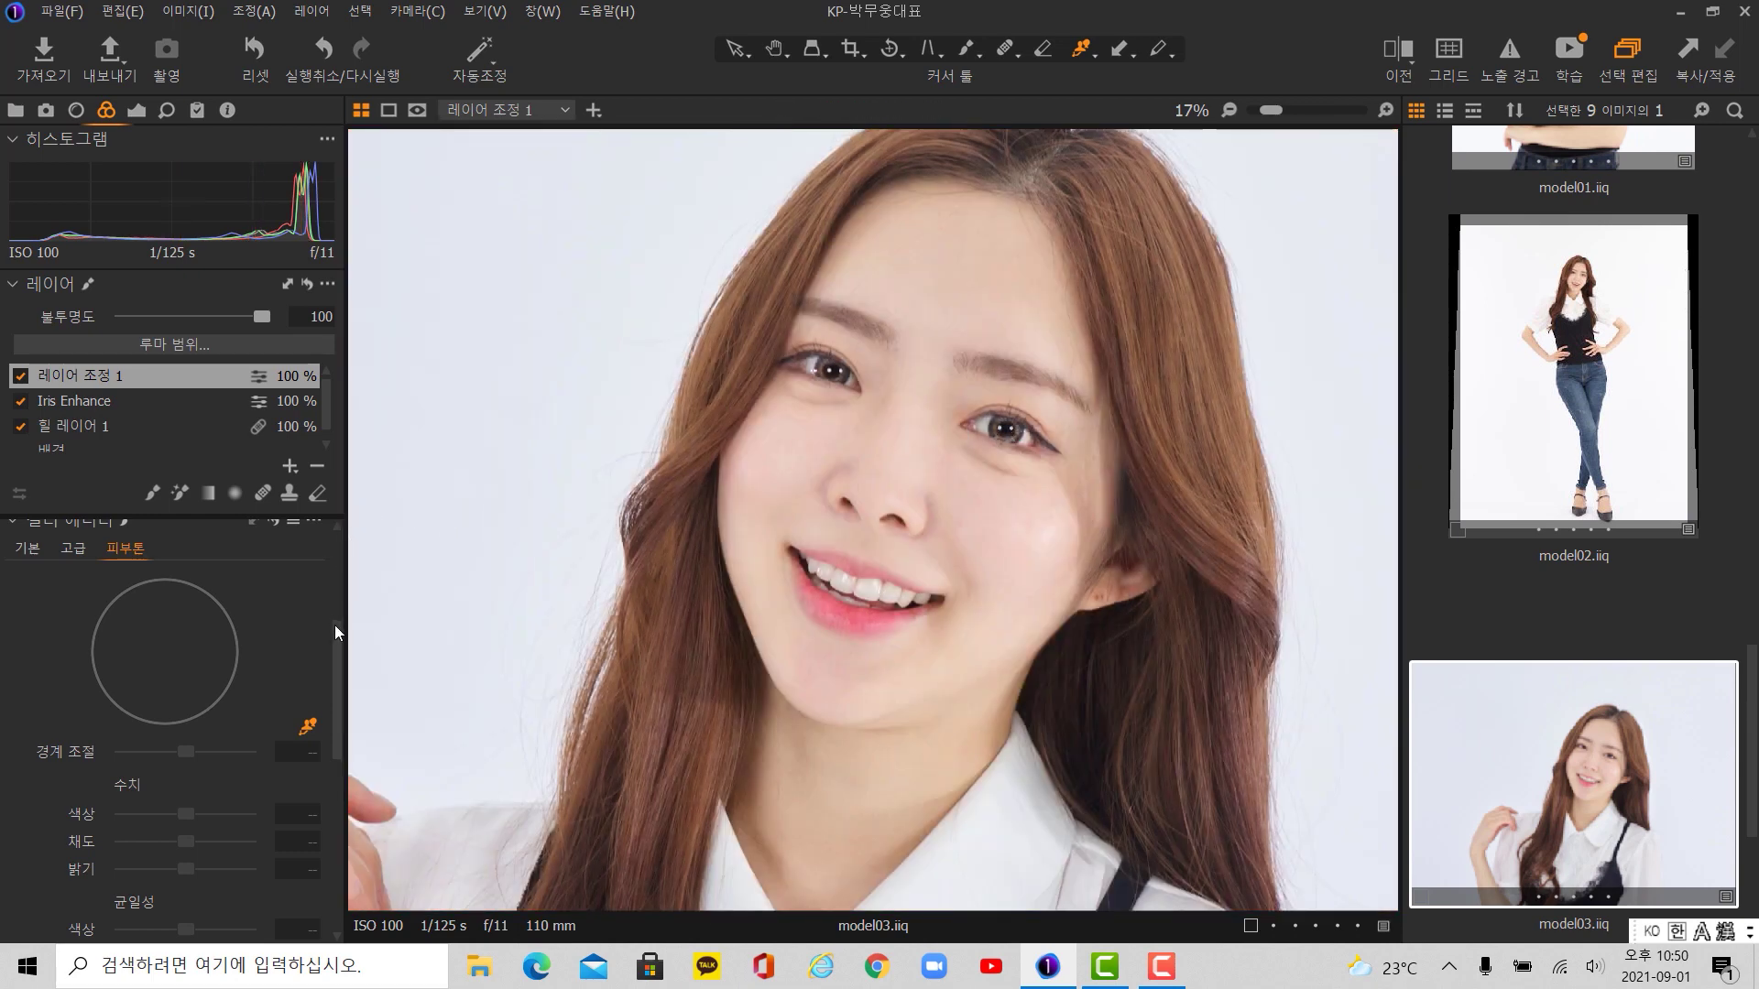
- Pick the cheek's skin colour as the Skin Tone reference on the new filled layer
{"action": "mouse_move", "coordinate": [334, 629]}
{"action": "left_mouse_down"}
{"action": "mouse_move", "coordinate": [343, 652]}
{"action": "mouse_move", "coordinate": [351, 623]}
{"action": "left_mouse_up"}
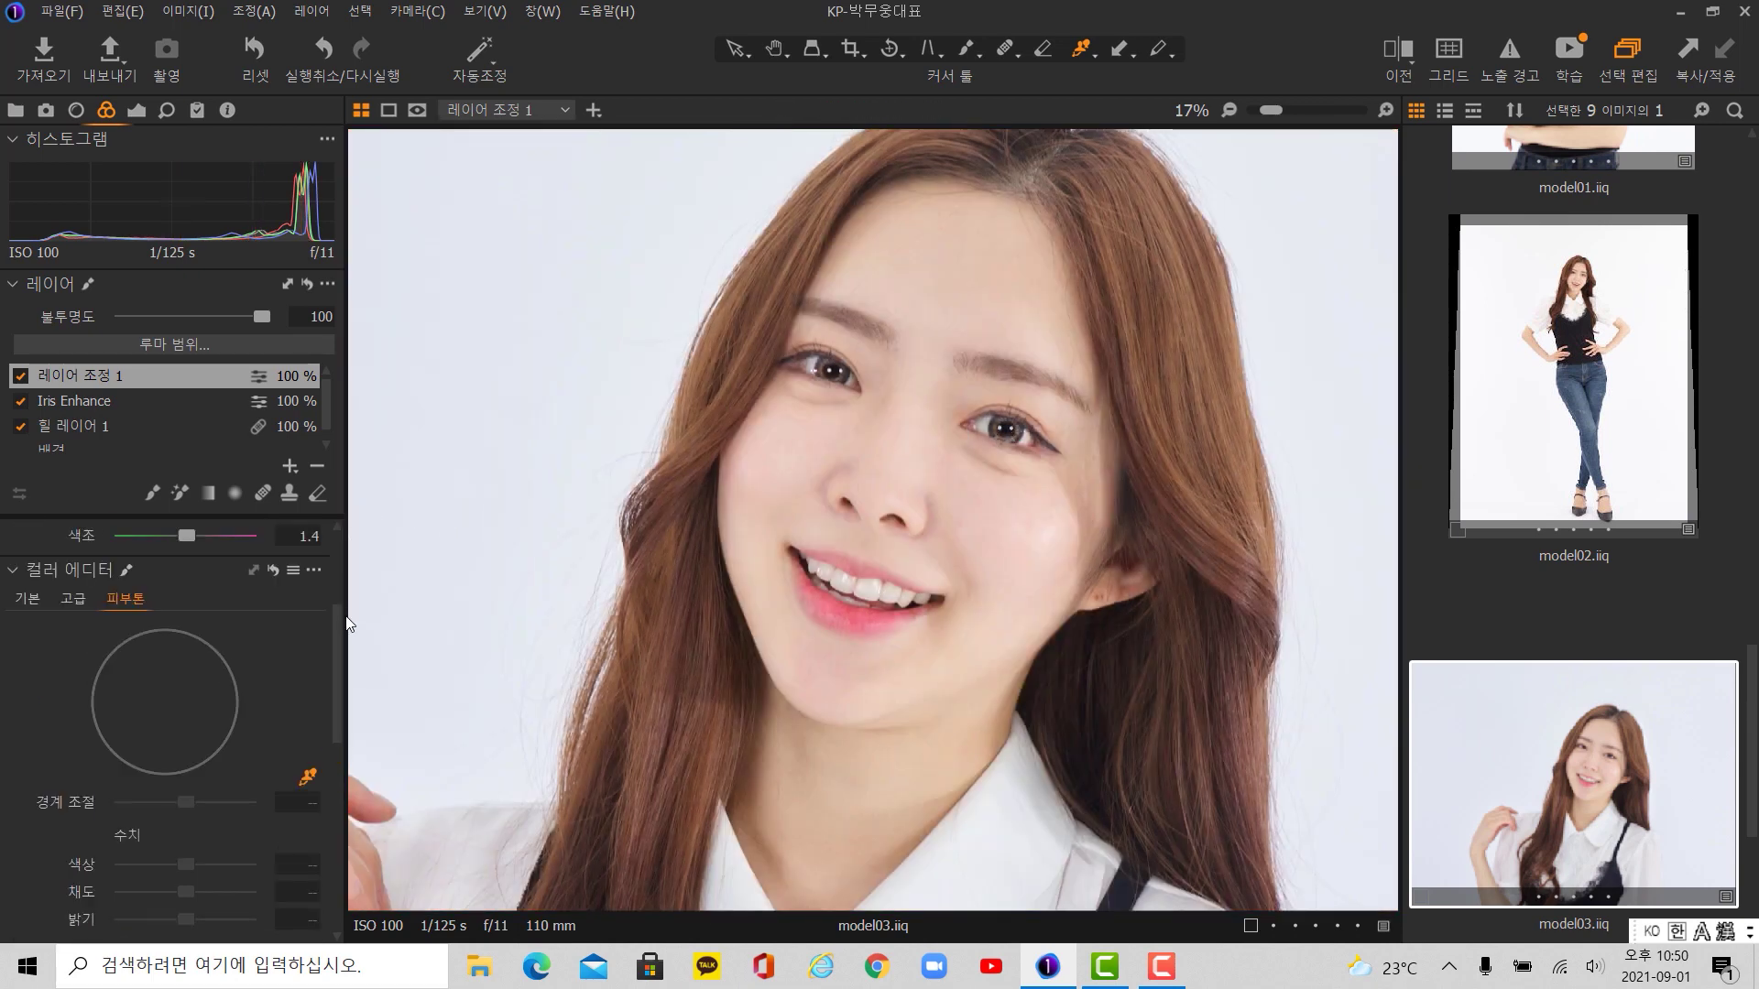
{"action": "left_click", "coordinate": [307, 777]}
{"action": "left_click", "coordinate": [997, 534]}
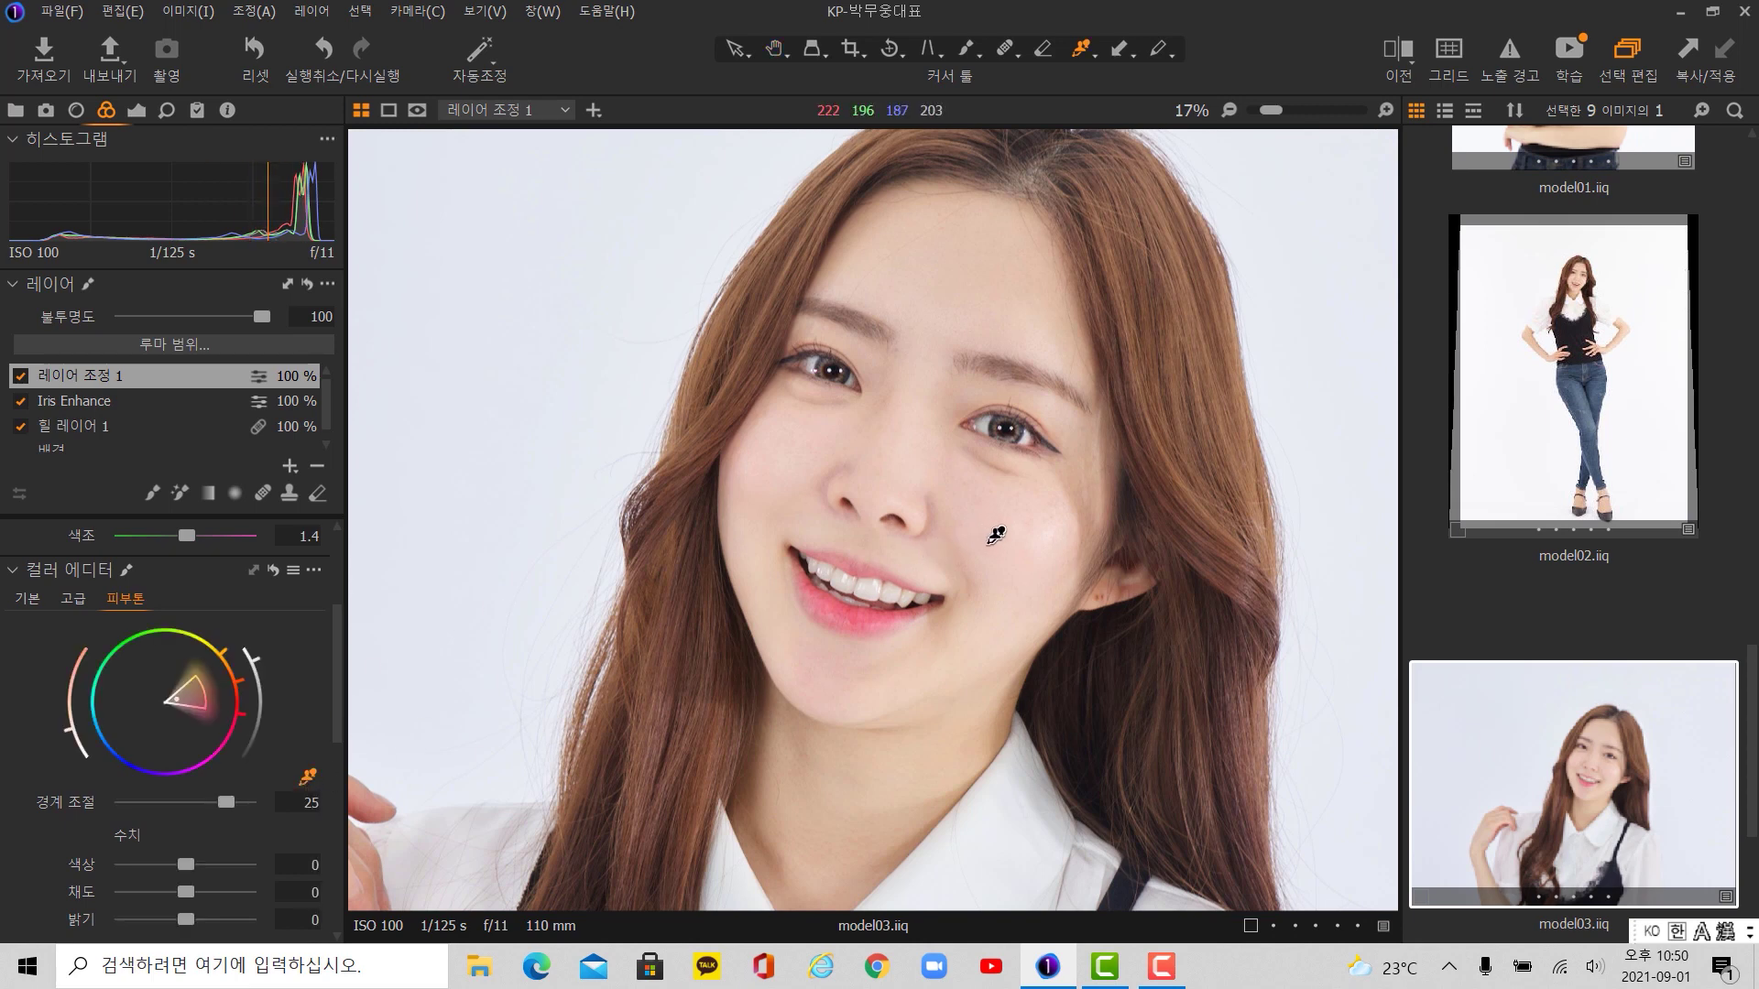
- Set the filled layer's skin tone uniformity to hue 48 and lightness 32
{"action": "left_click_drag", "start_coordinate": [333, 639], "coordinate": [334, 704]}
{"action": "scroll", "coordinate": [957, 467], "scroll_direction": "up", "scroll_amount": 2}
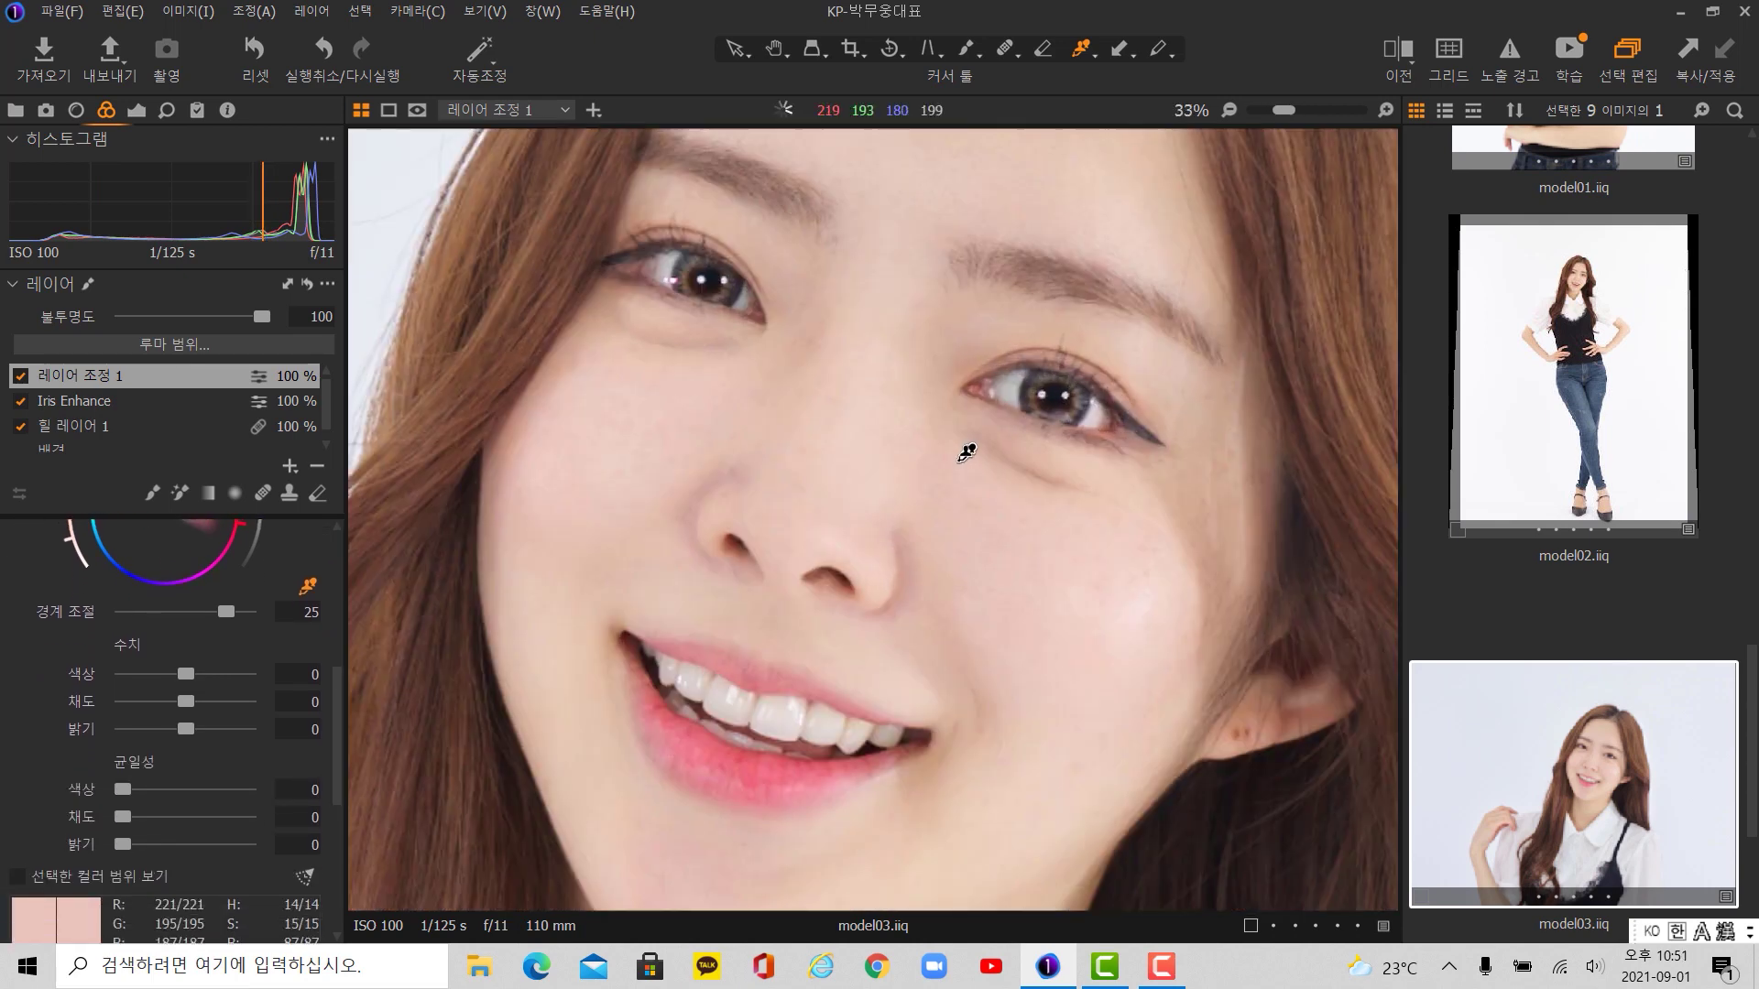
{"action": "left_click_drag", "start_coordinate": [130, 843], "coordinate": [170, 843]}
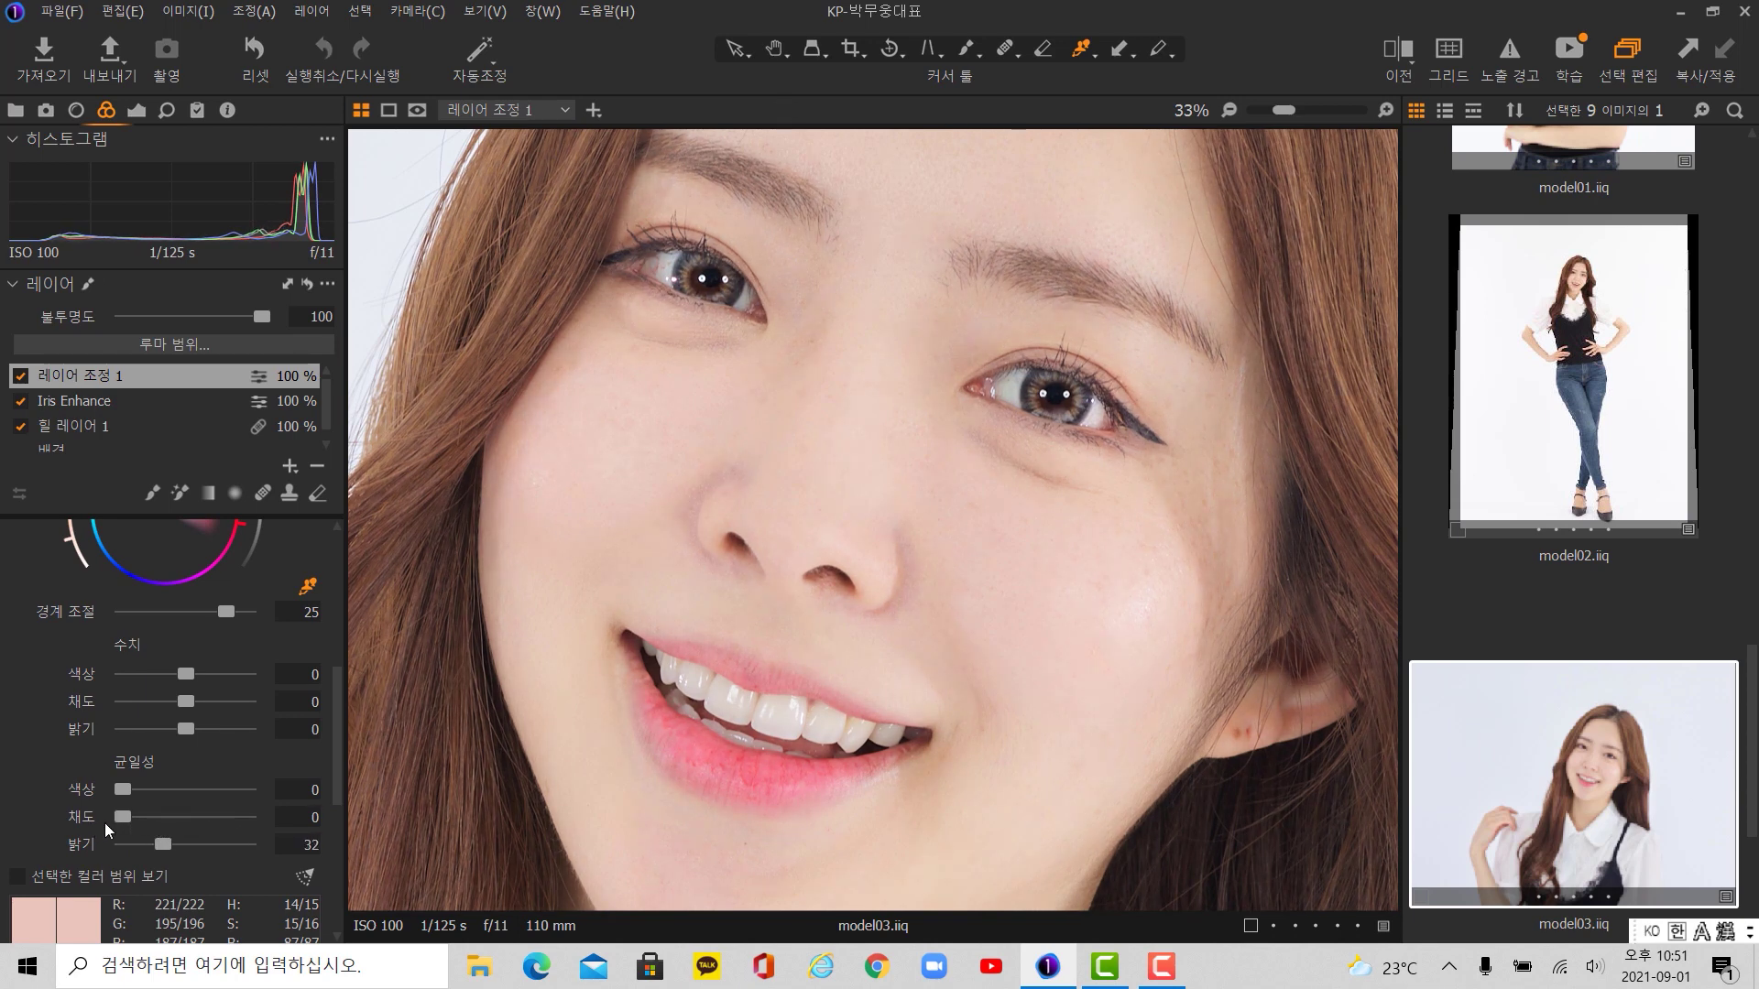
{"action": "left_click_drag", "start_coordinate": [126, 783], "coordinate": [187, 783]}
- Set the filled layer's skin tone amount to hue -1.8, saturation 18.4 and lightness 7.1
{"action": "left_click_drag", "start_coordinate": [190, 706], "coordinate": [130, 727]}
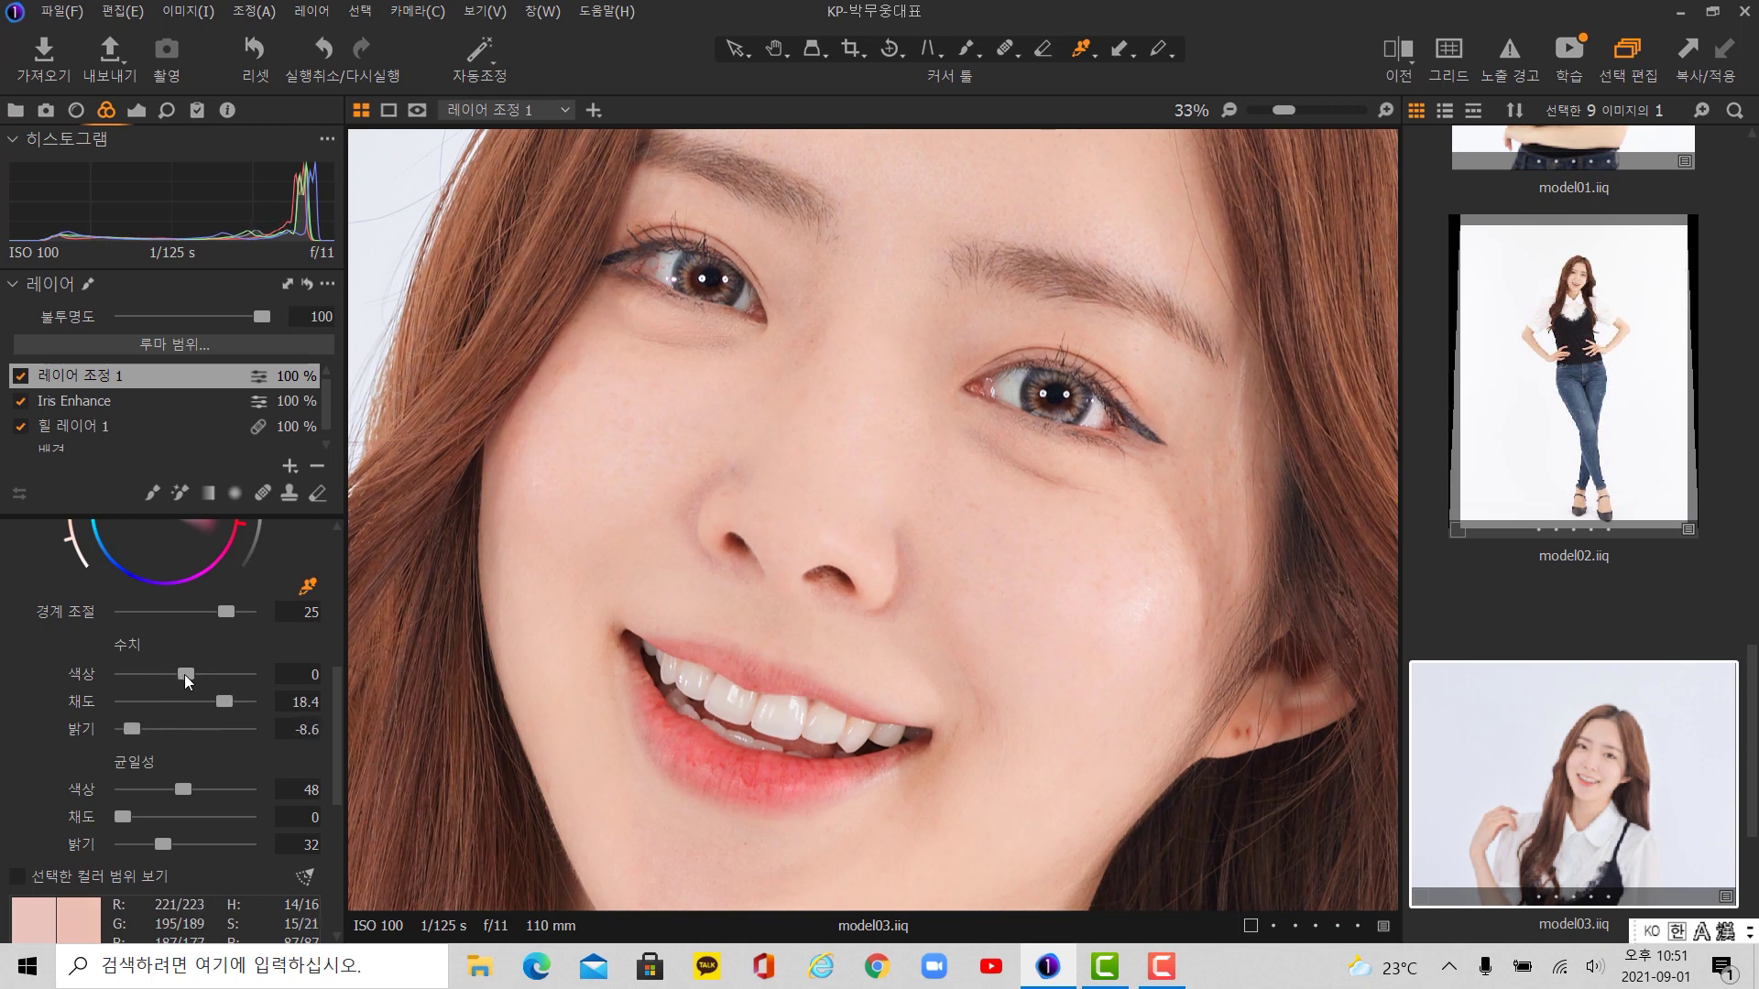
{"action": "left_click_drag", "start_coordinate": [184, 674], "coordinate": [249, 725]}
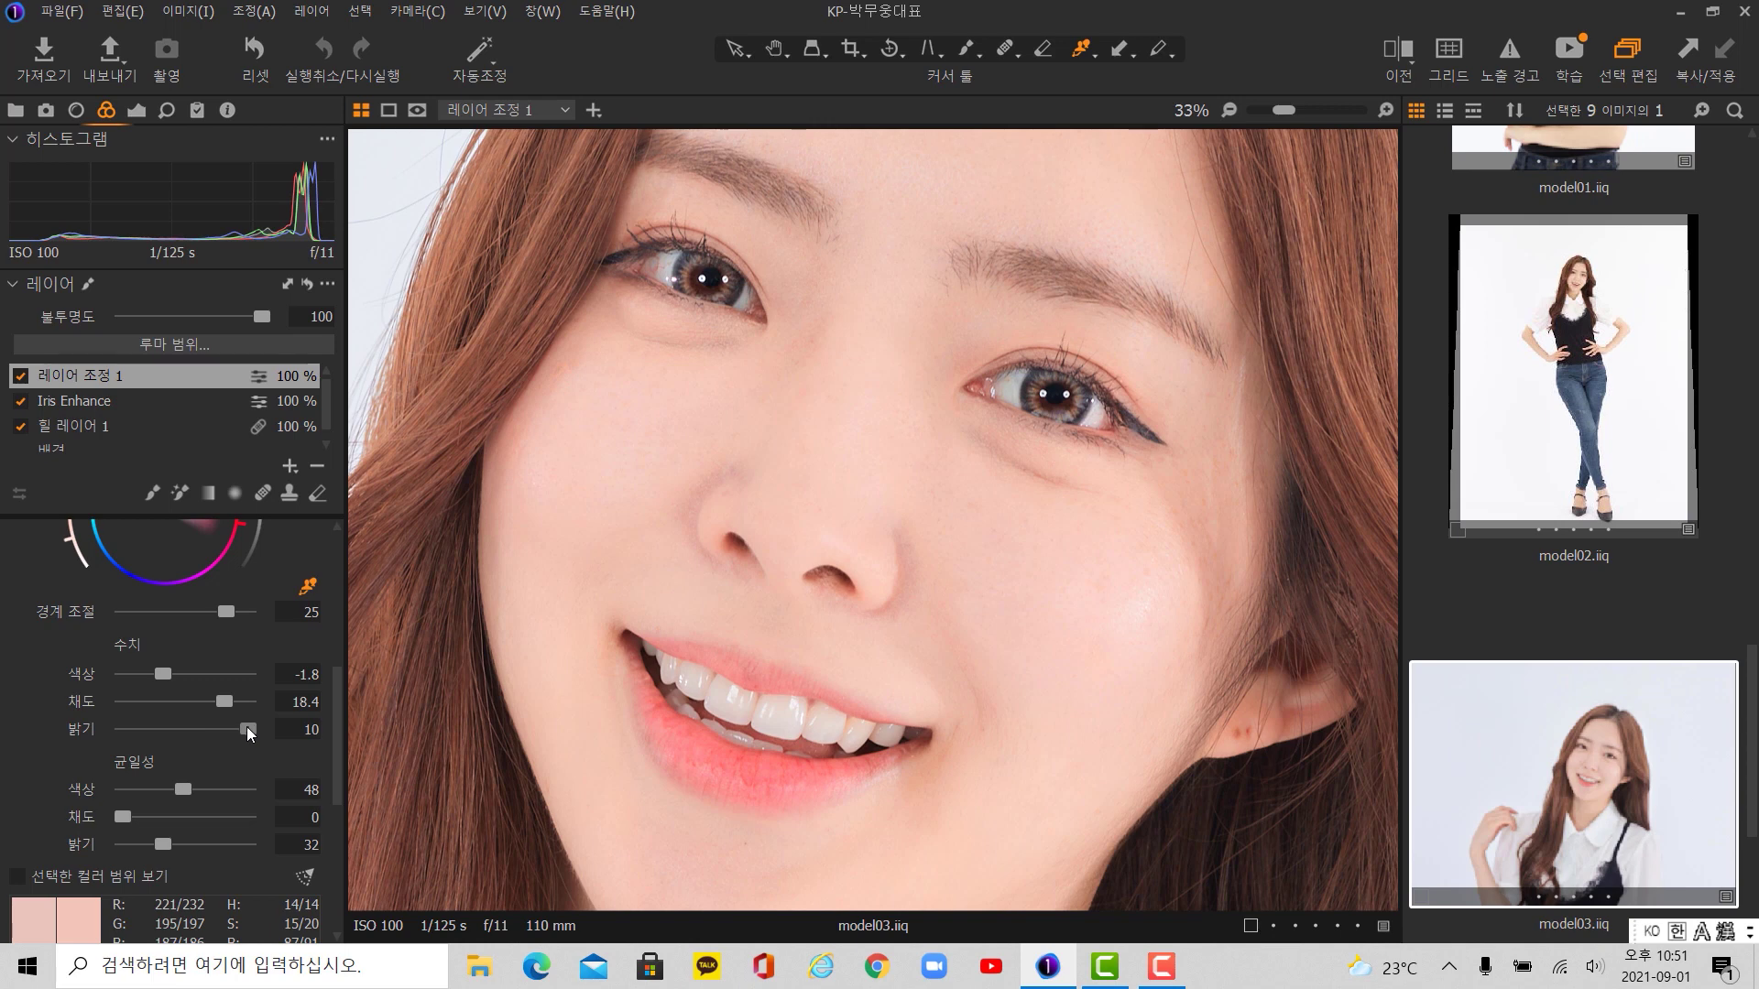
{"action": "left_click_drag", "start_coordinate": [247, 729], "coordinate": [230, 730]}
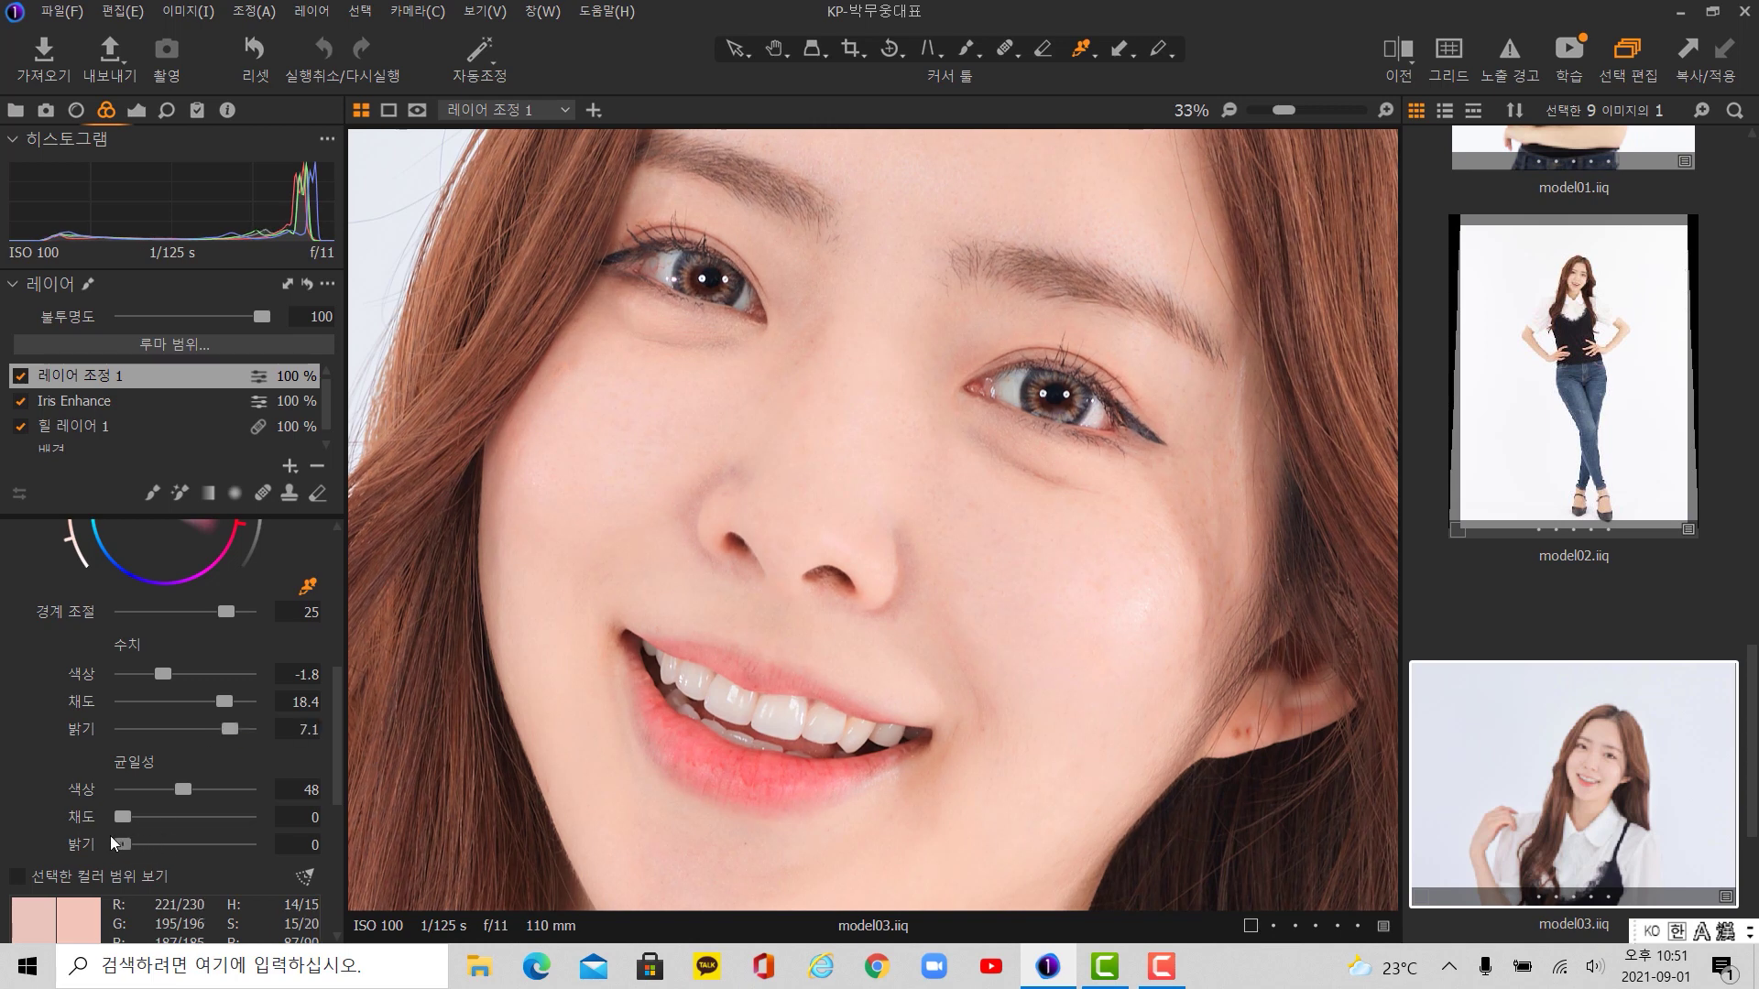
- Set the skin tone uniformity to saturation 10 and lightness 9, and the lightness amount to -0.9
{"action": "left_click_drag", "start_coordinate": [110, 836], "coordinate": [300, 820]}
{"action": "left_click_drag", "start_coordinate": [169, 845], "coordinate": [143, 817]}
{"action": "left_click_drag", "start_coordinate": [167, 736], "coordinate": [179, 734]}
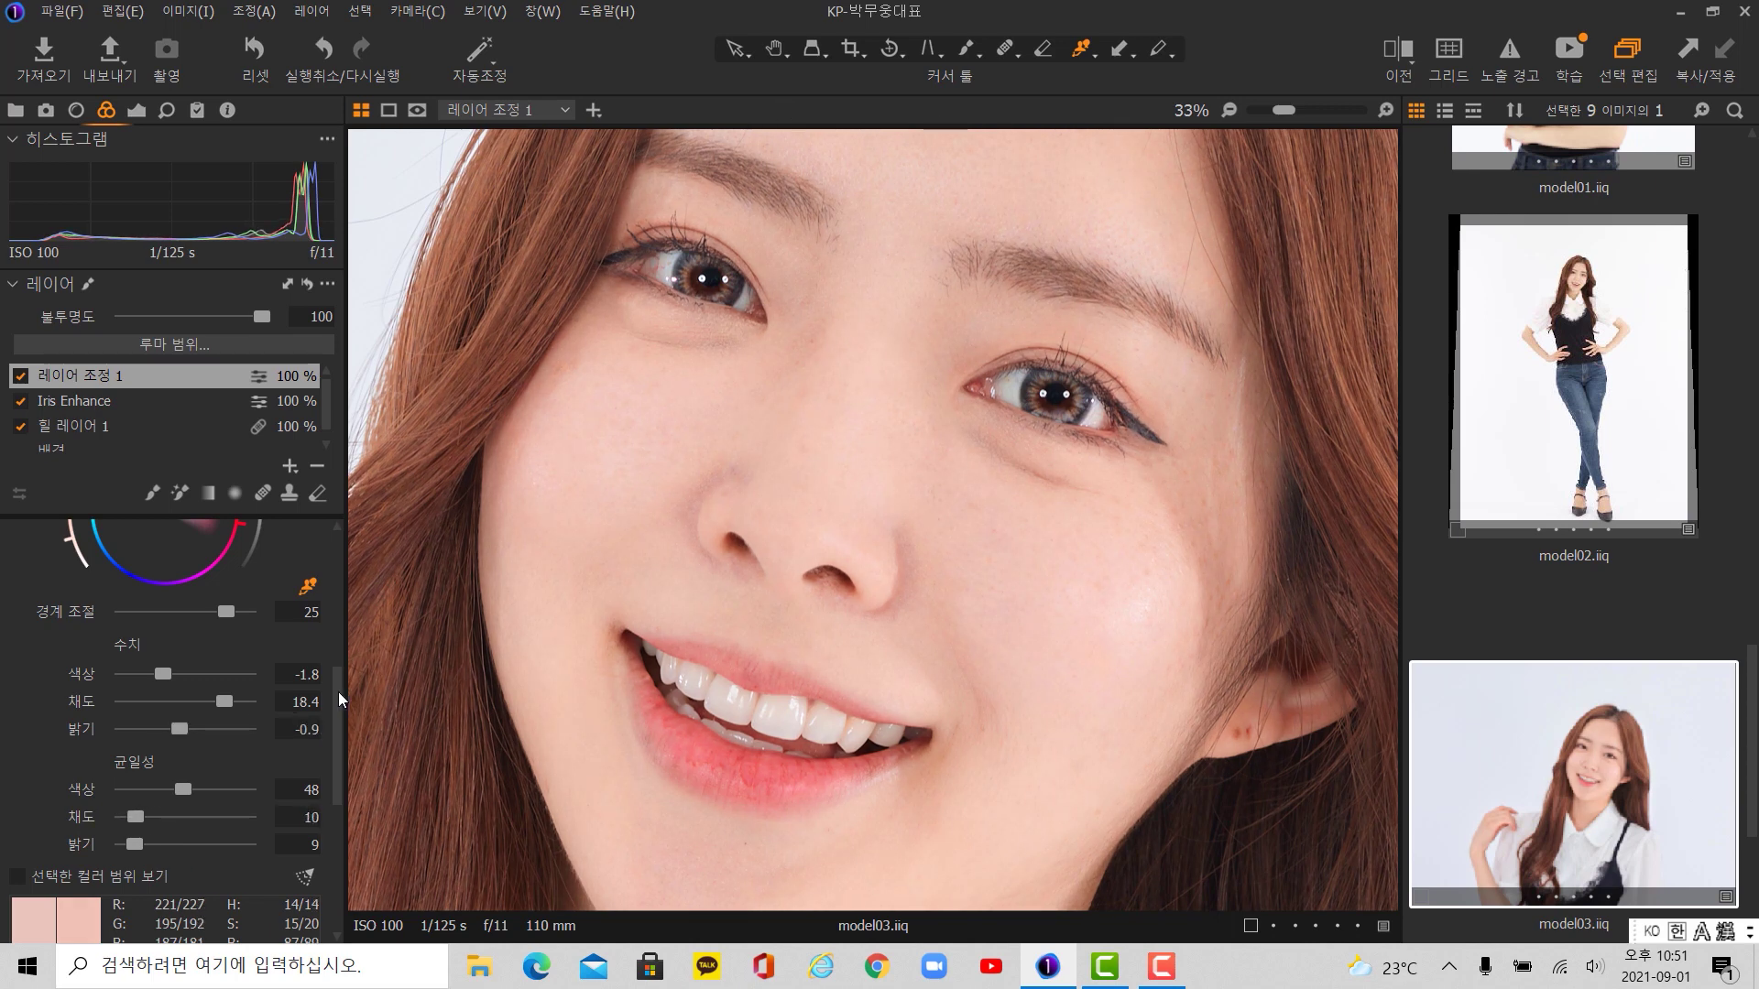
- Compare the face repeatedly with and without the filled layer's Color Editor skin tone adjustments
{"action": "left_click_drag", "start_coordinate": [338, 691], "coordinate": [299, 623]}
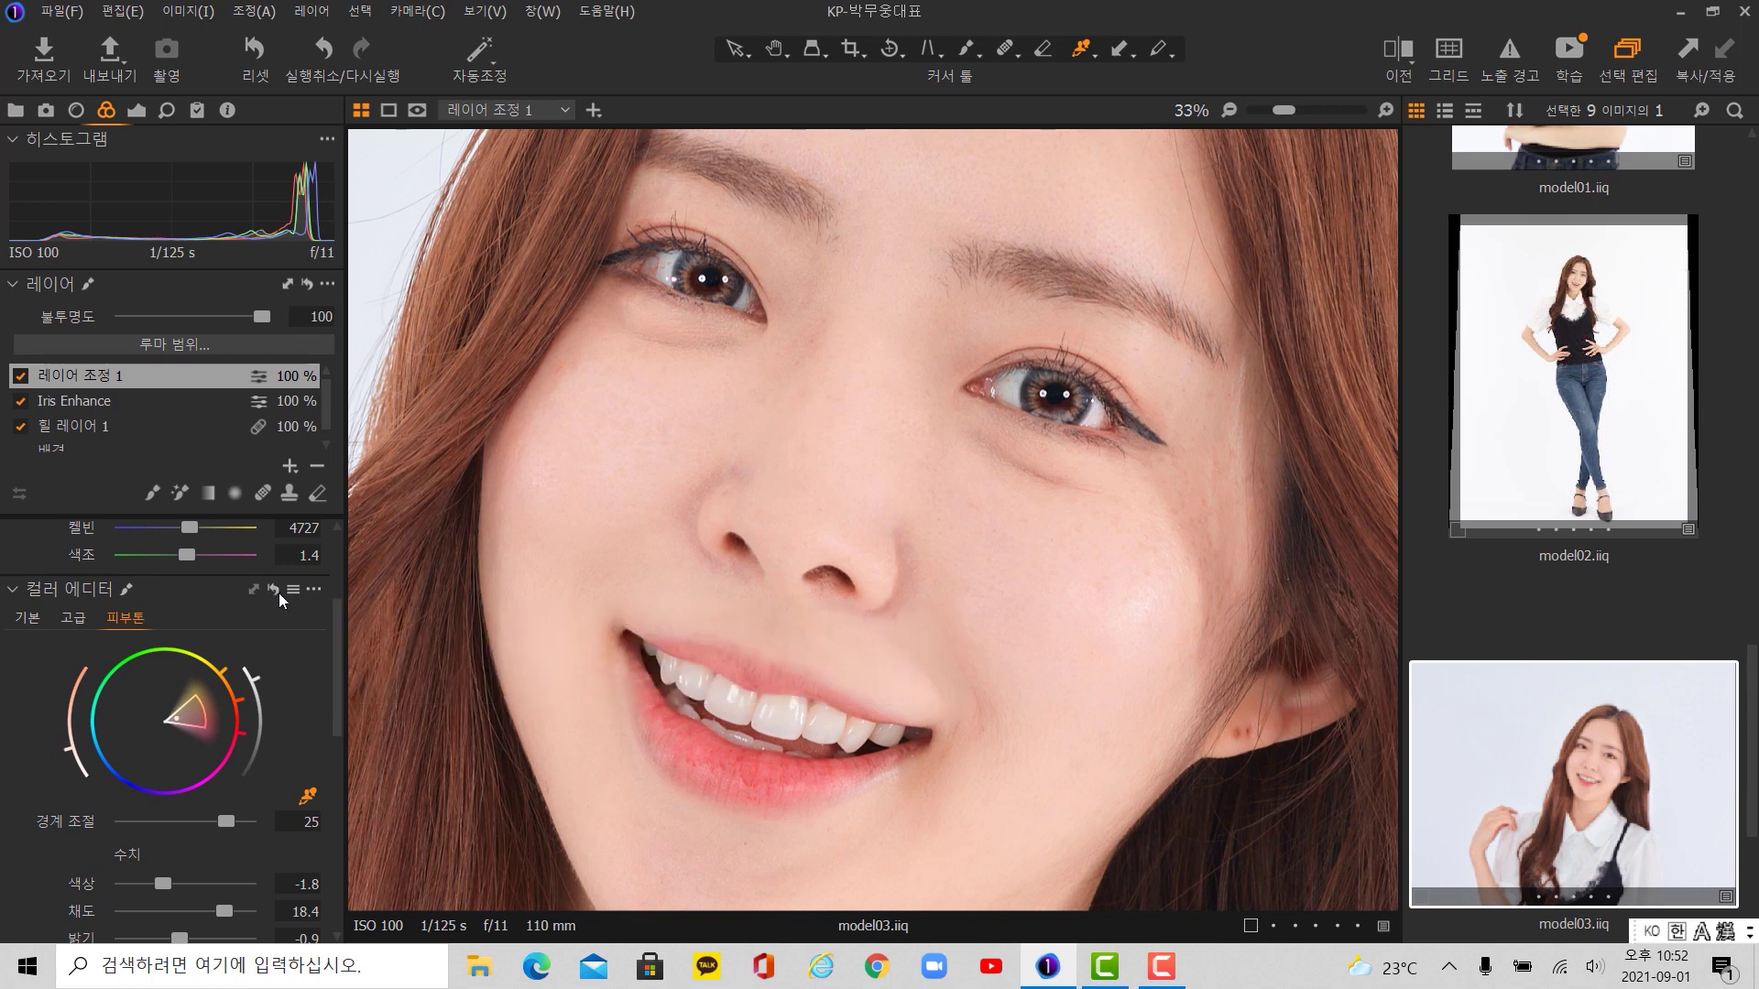
{"action": "left_click", "coordinate": [275, 592], "text": "alt"}
{"action": "left_click", "coordinate": [275, 592], "text": "alt"}
{"action": "left_click", "coordinate": [275, 590], "text": "alt"}
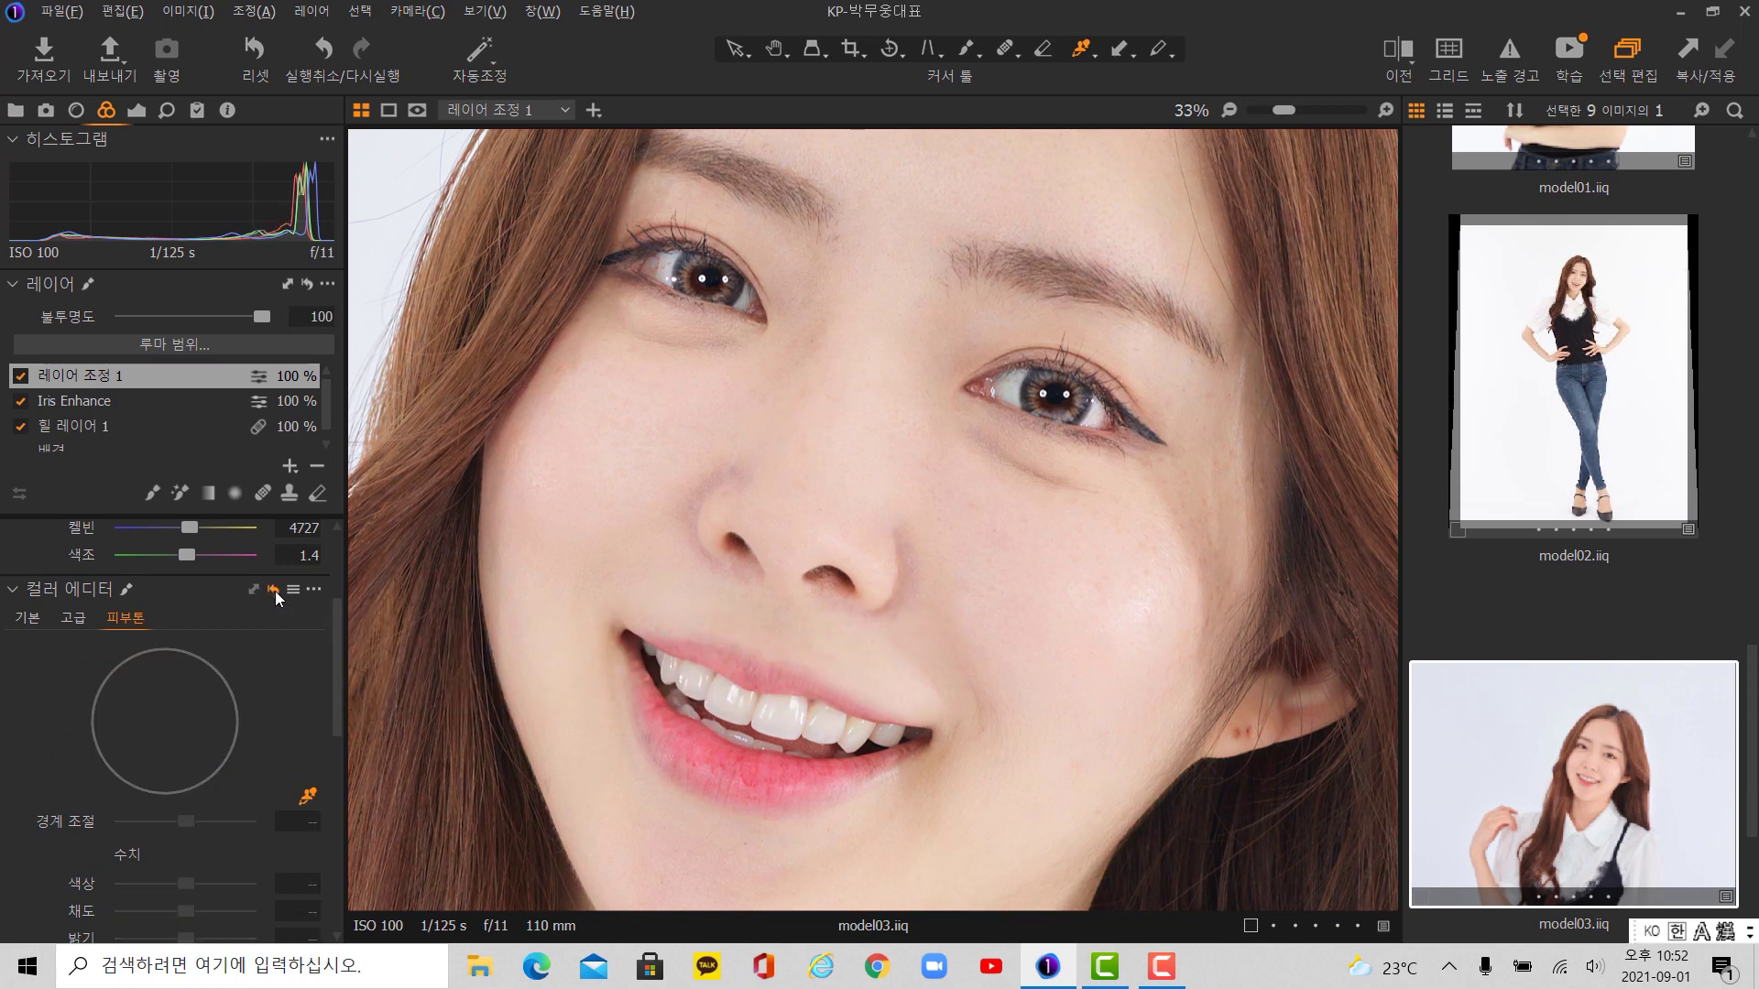
{"action": "left_click", "coordinate": [274, 590], "text": "alt"}
{"action": "left_click", "coordinate": [275, 591], "text": "alt"}
{"action": "left_click", "coordinate": [274, 591], "text": "alt"}
{"action": "left_click", "coordinate": [275, 591], "text": "alt"}
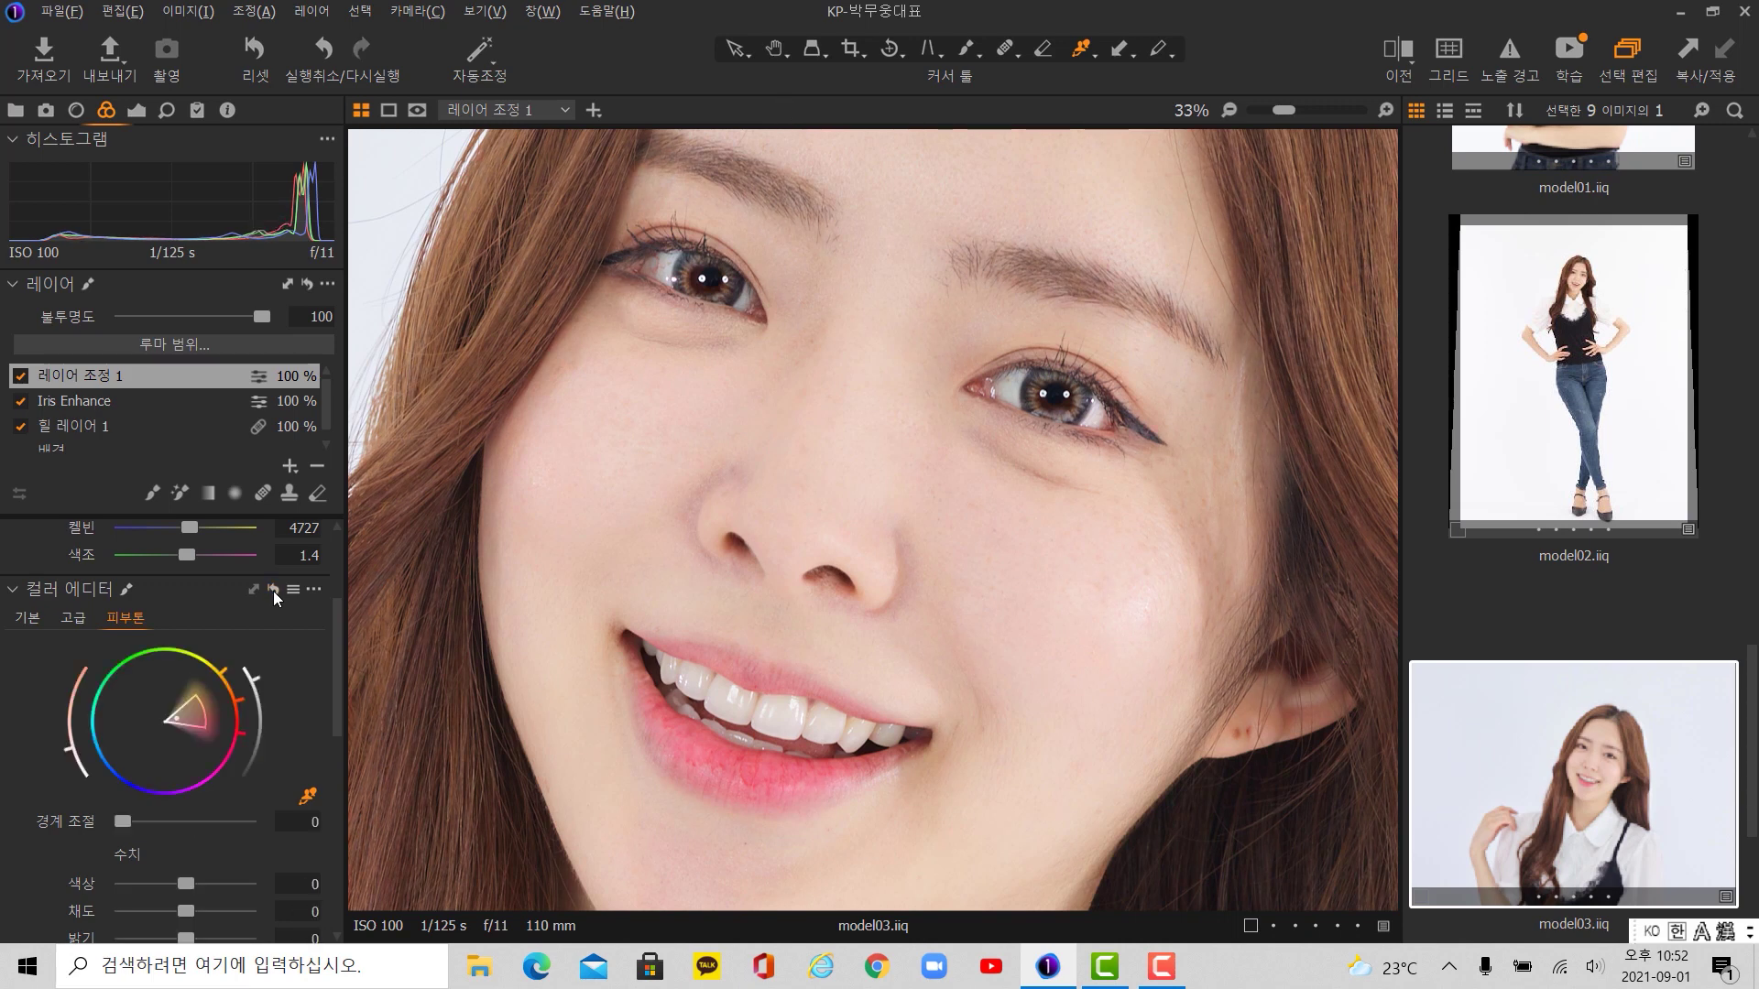
{"action": "left_click", "coordinate": [274, 590], "text": "alt"}
{"action": "left_click", "coordinate": [274, 591], "text": "alt"}
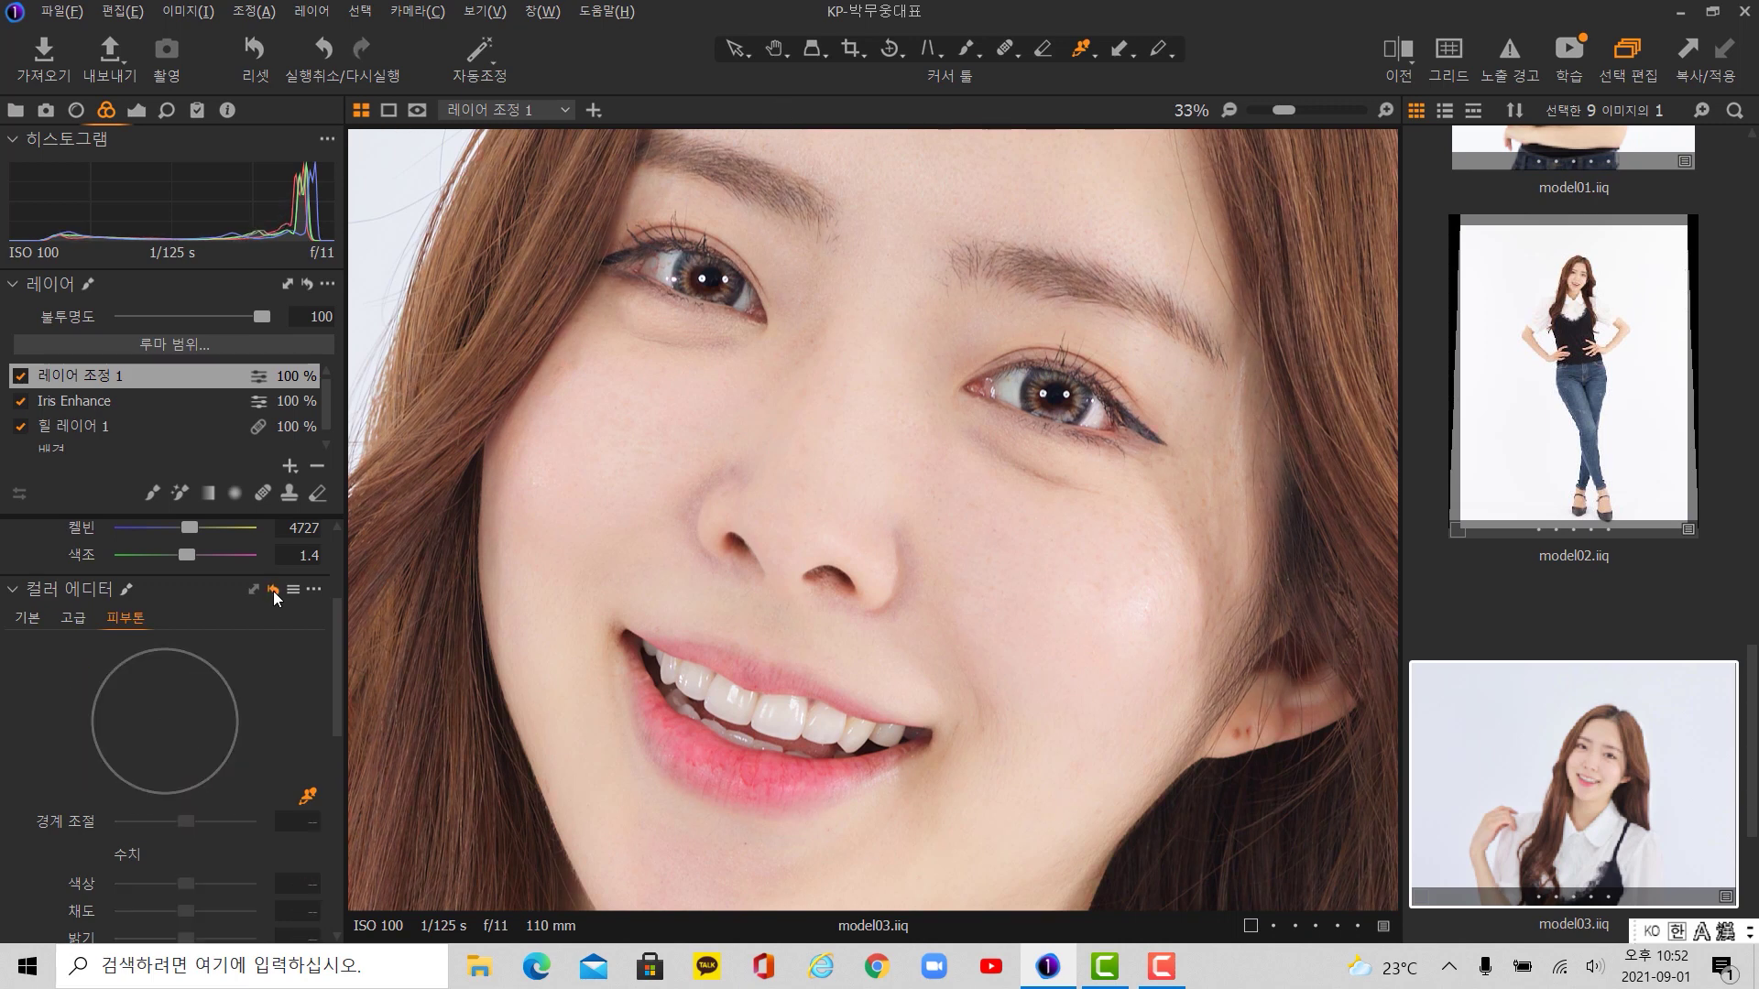
{"action": "left_click", "coordinate": [274, 591], "text": "alt"}
{"action": "left_click", "coordinate": [274, 591], "text": "alt"}
{"action": "left_click", "coordinate": [274, 592], "text": "alt"}
{"action": "left_click", "coordinate": [274, 591], "text": "alt"}
{"action": "left_click", "coordinate": [274, 592], "text": "alt"}
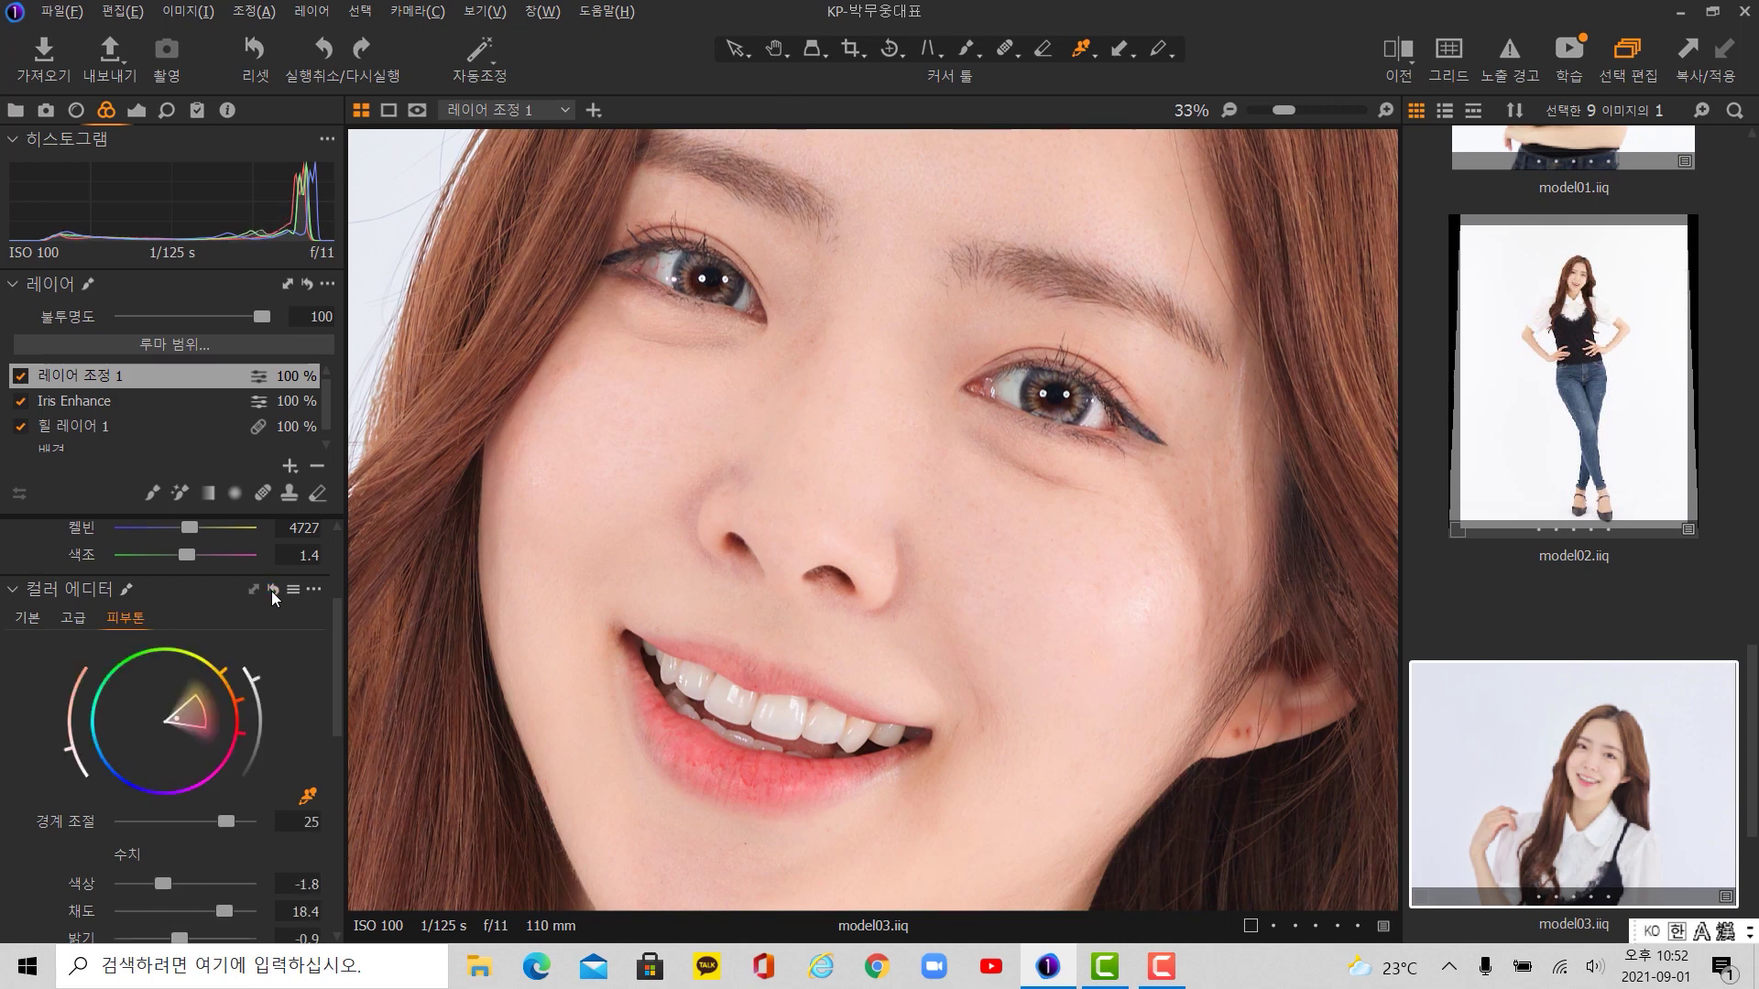
{"action": "left_click", "coordinate": [274, 592], "text": "alt"}
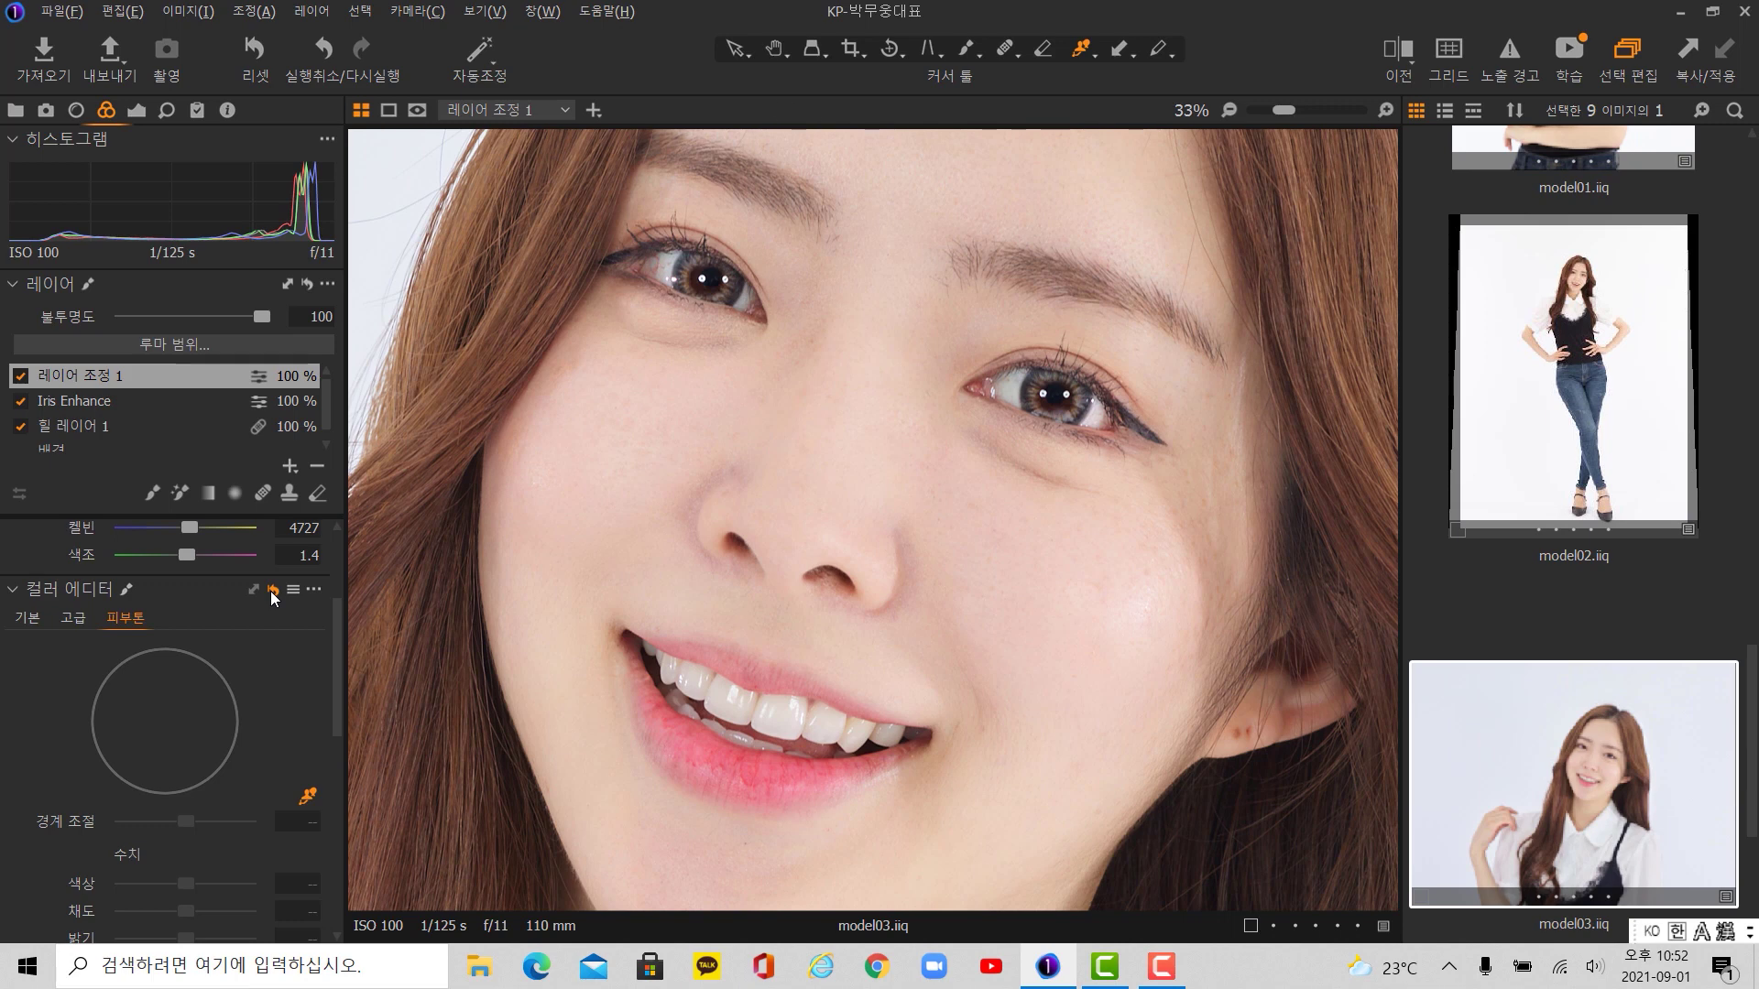
{"action": "left_click", "coordinate": [274, 592], "text": "alt"}
{"action": "left_click", "coordinate": [266, 595], "text": "alt"}
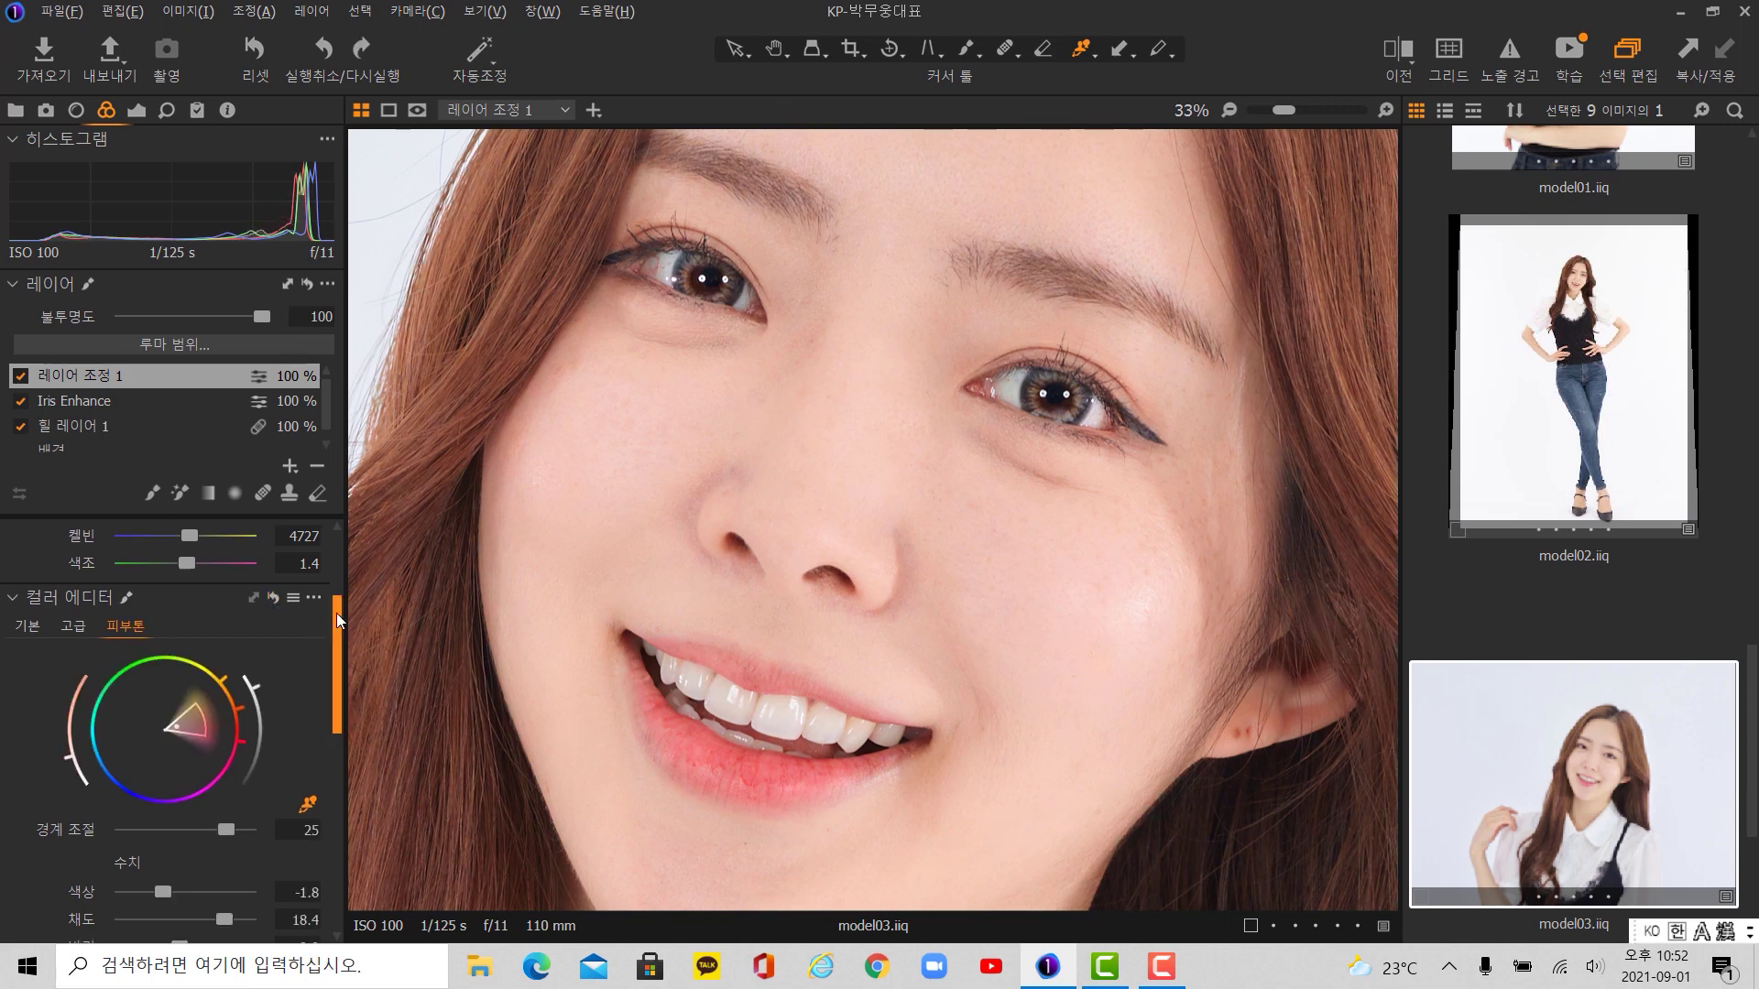
- Clear the mask of the skin tone adjustment layer
{"action": "left_click_drag", "start_coordinate": [337, 613], "coordinate": [335, 607]}
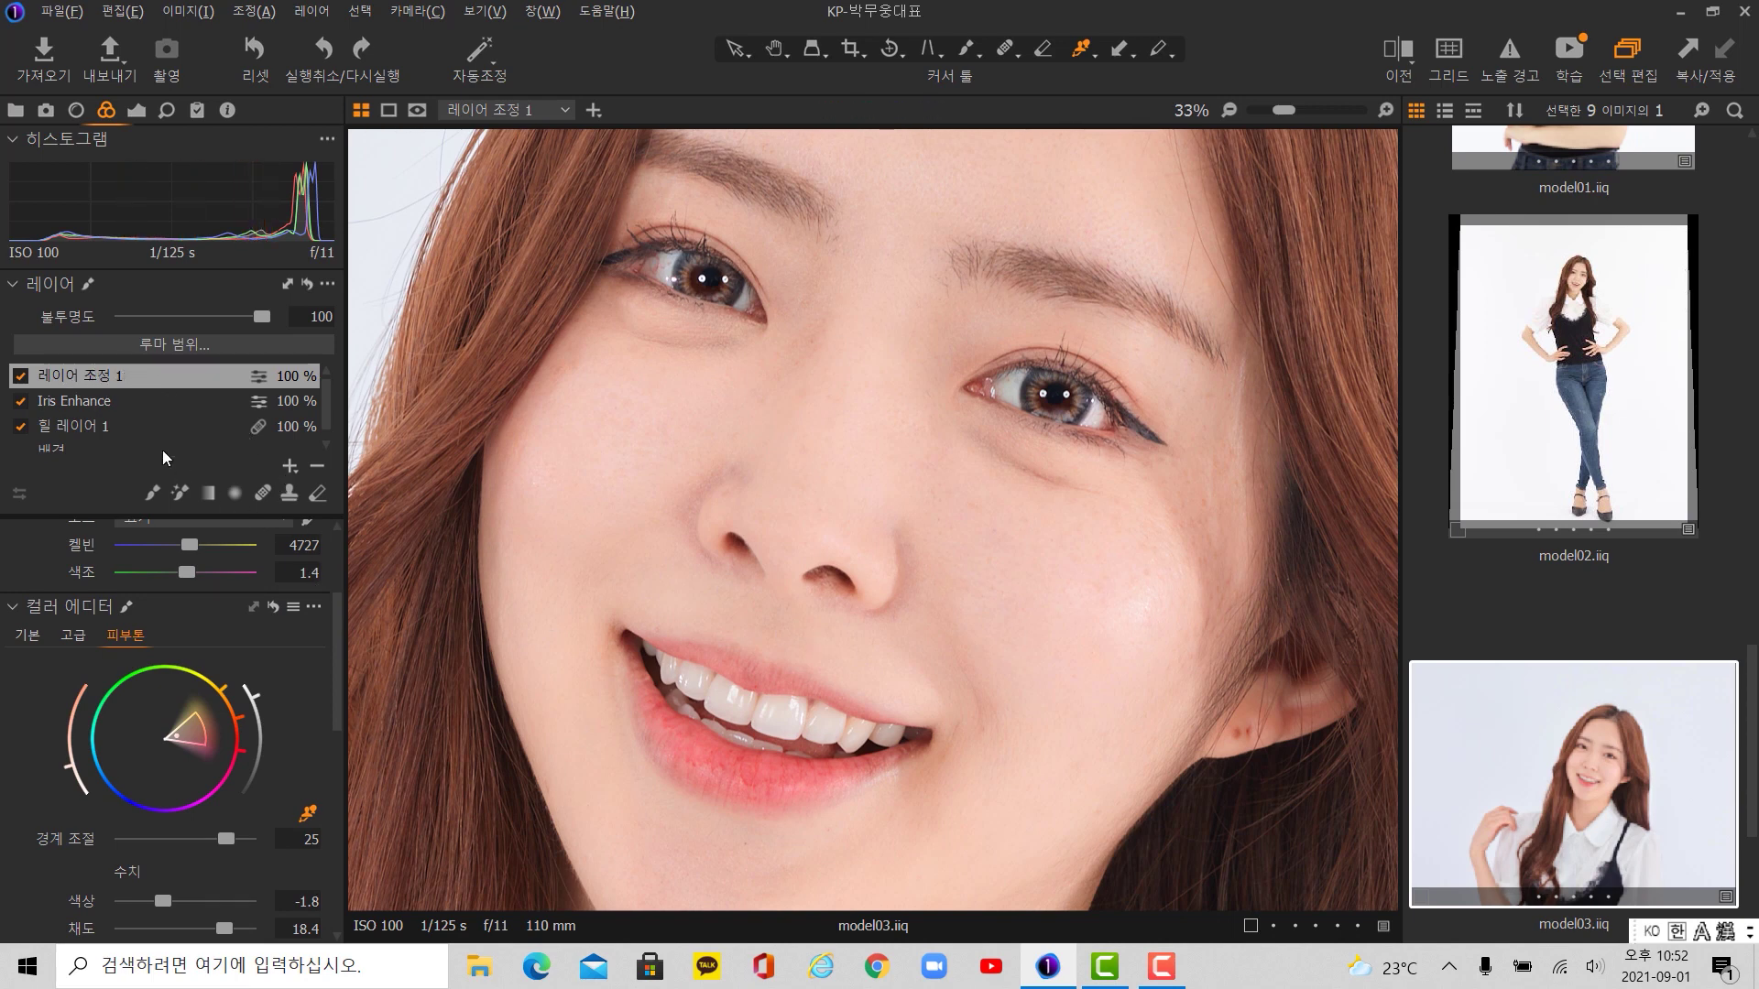
{"action": "right_click", "coordinate": [163, 376]}
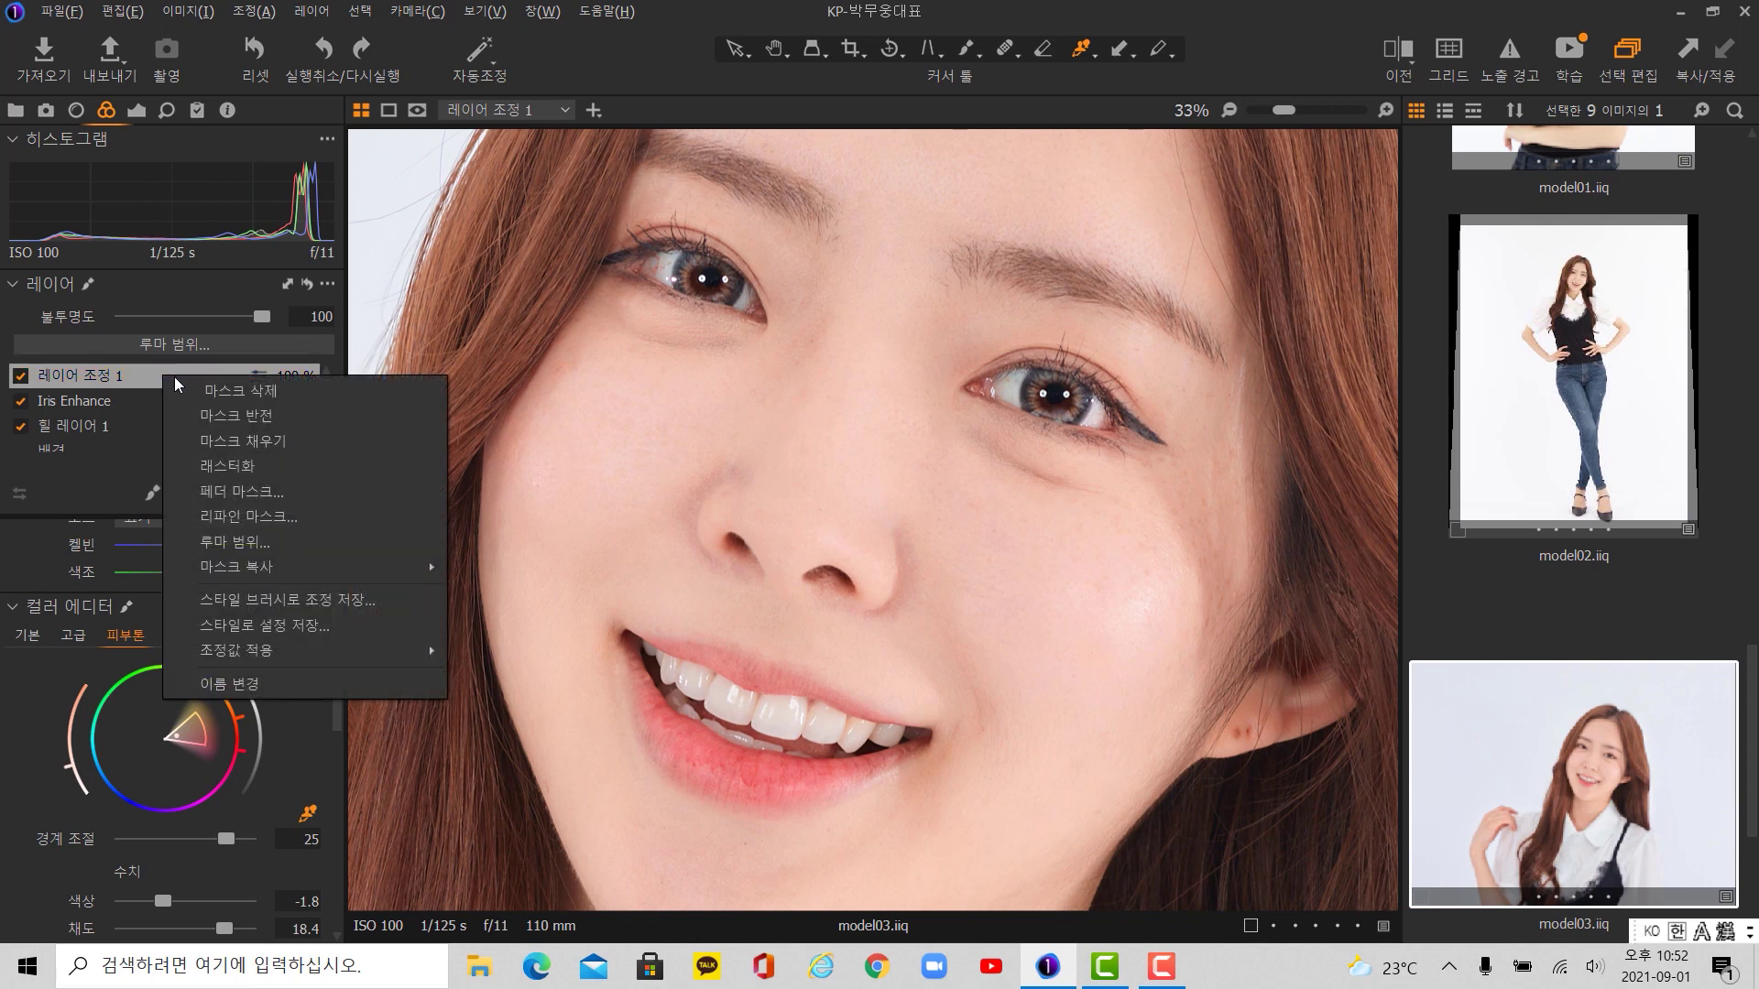
{"action": "left_click", "coordinate": [224, 392]}
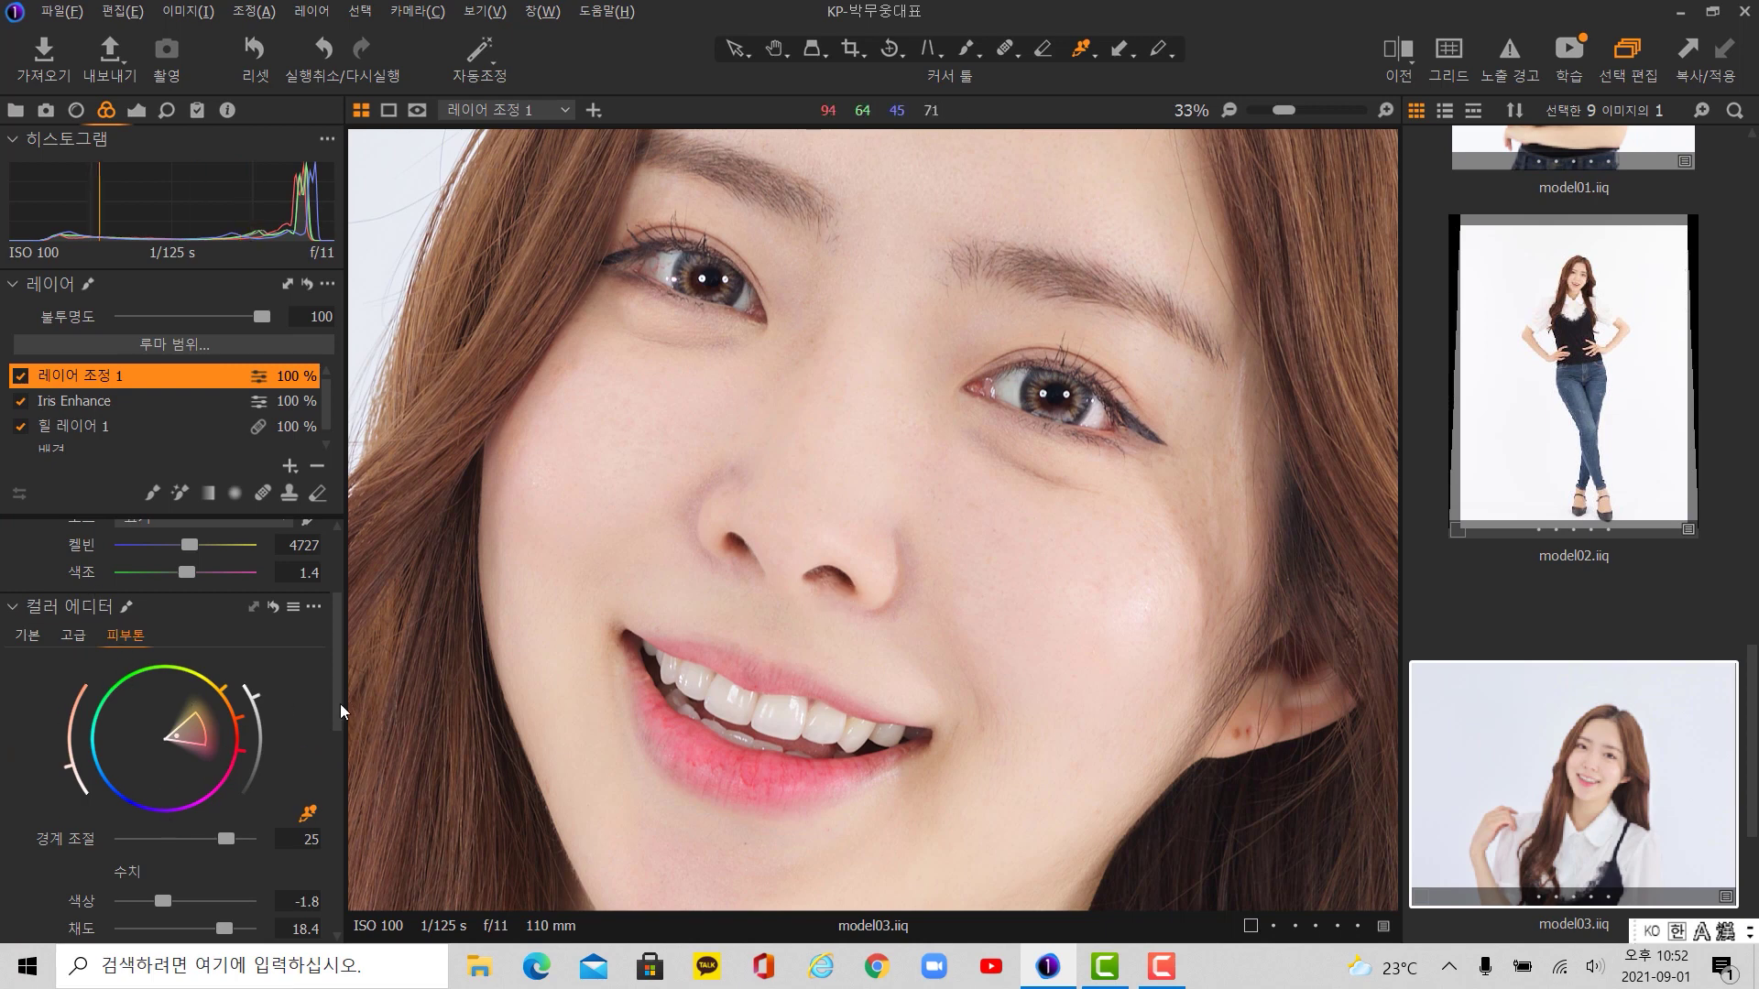
- Prepare the mask brush for the 레이어 조정 1 layer with hardness 0, flow 63 and an enlarged size
{"action": "mouse_move", "coordinate": [338, 704]}
{"action": "left_mouse_down"}
{"action": "mouse_move", "coordinate": [323, 800]}
{"action": "mouse_move", "coordinate": [350, 700]}
{"action": "left_mouse_up"}
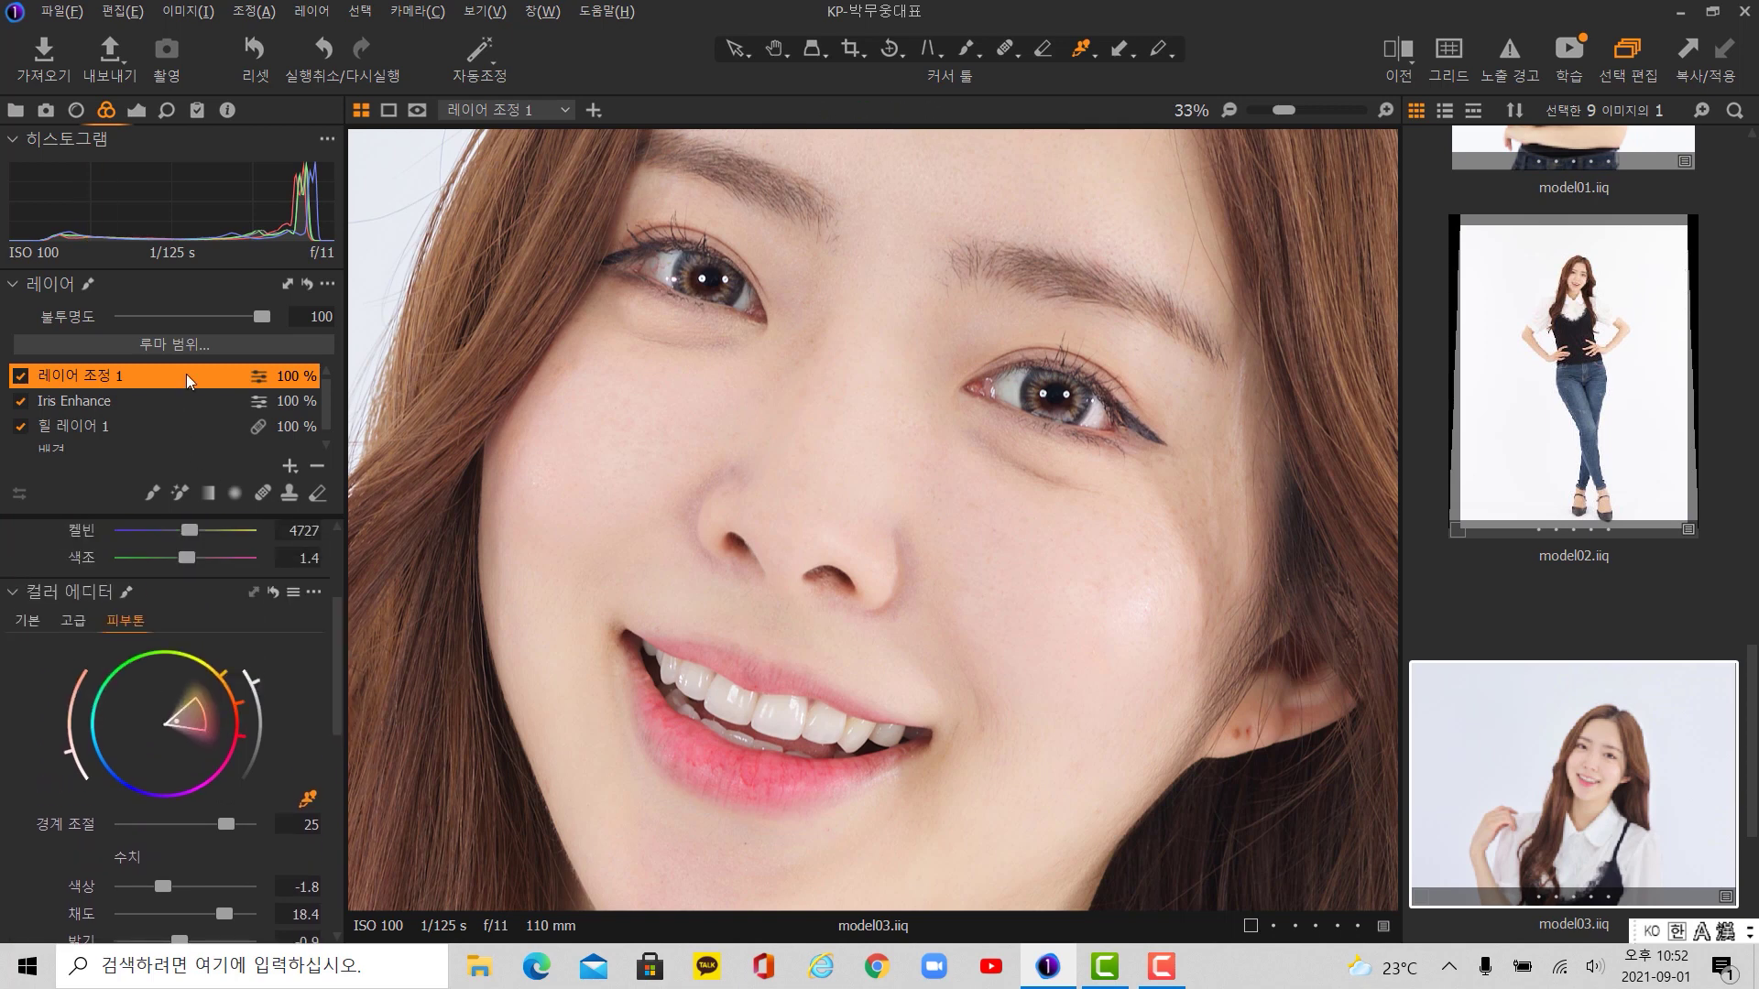
{"action": "left_click", "coordinate": [152, 494]}
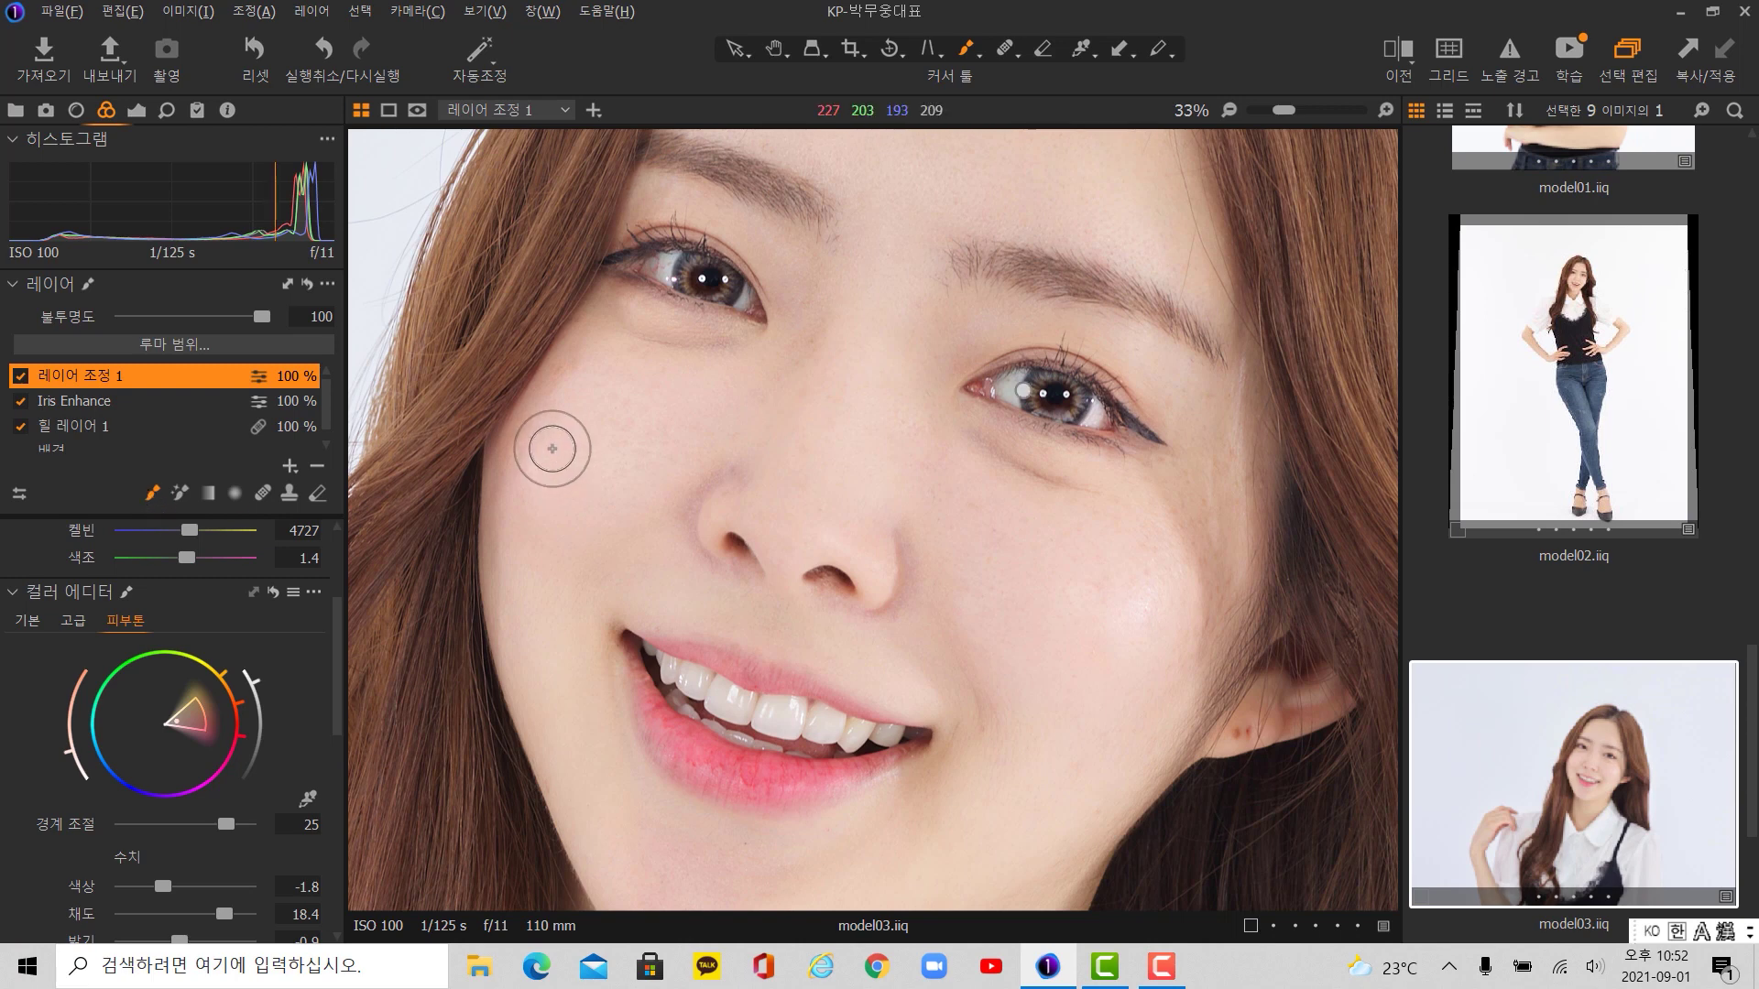
{"action": "right_click", "coordinate": [908, 458]}
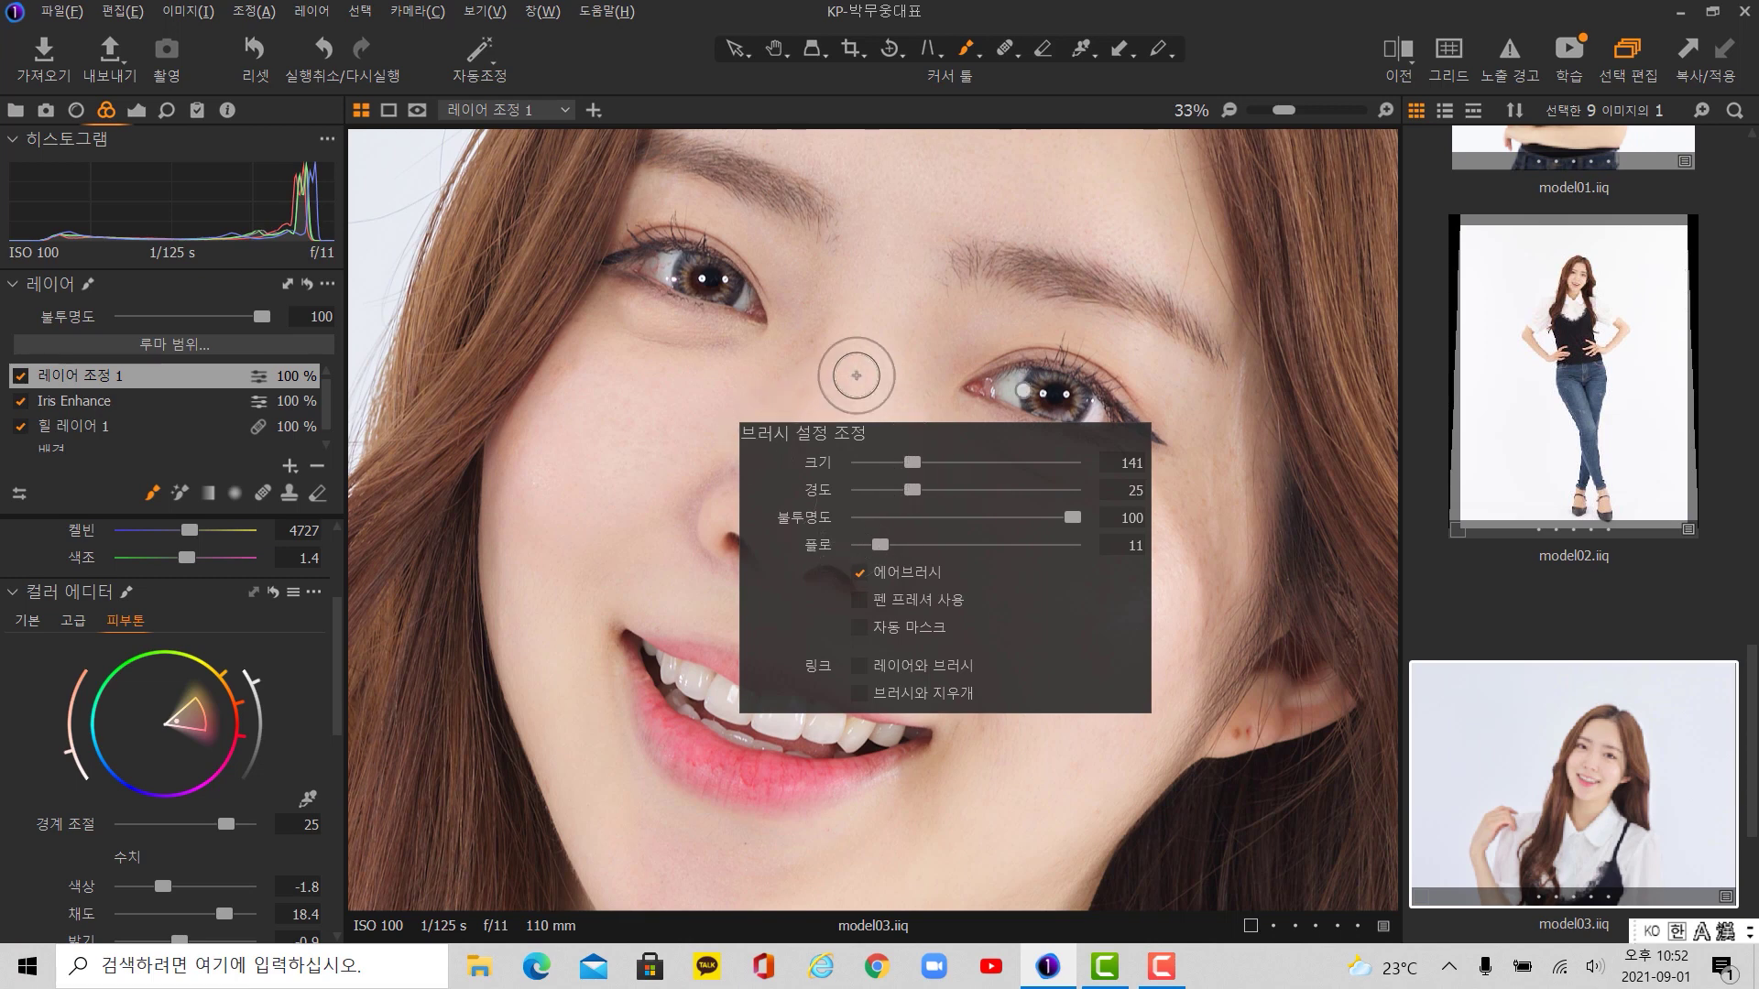
{"action": "left_click_drag", "start_coordinate": [912, 463], "coordinate": [923, 462]}
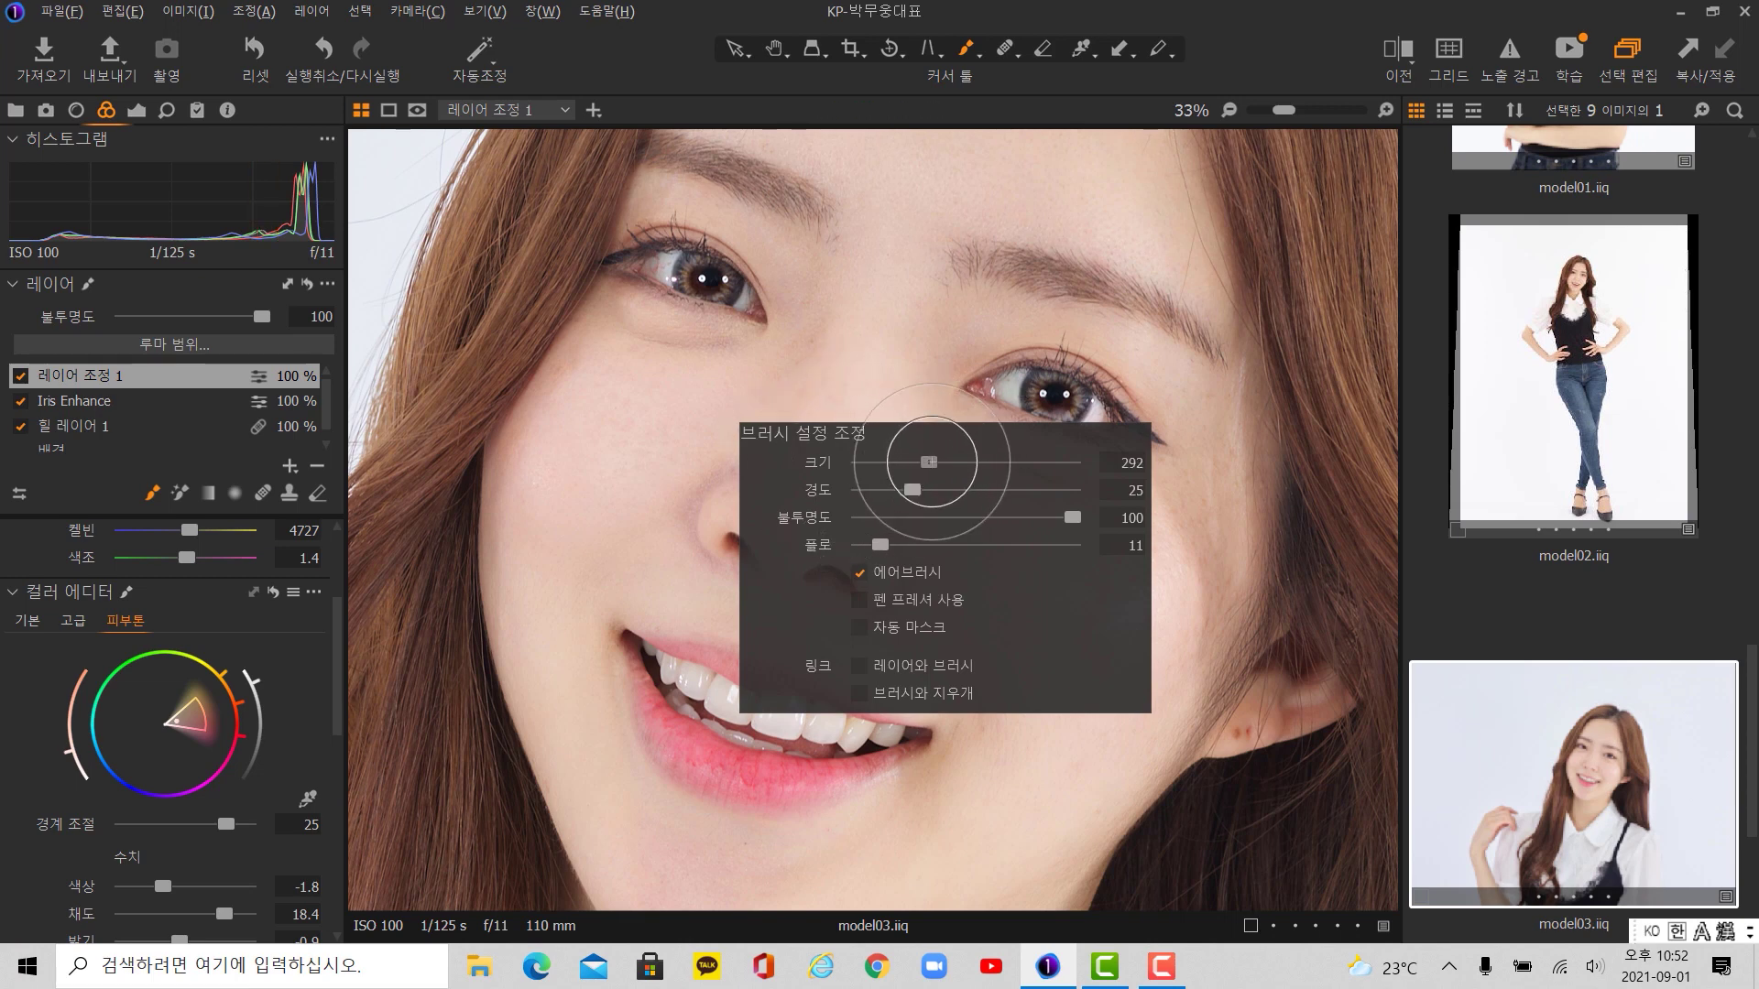
{"action": "left_click_drag", "start_coordinate": [924, 462], "coordinate": [859, 490]}
{"action": "left_click", "coordinate": [924, 463]}
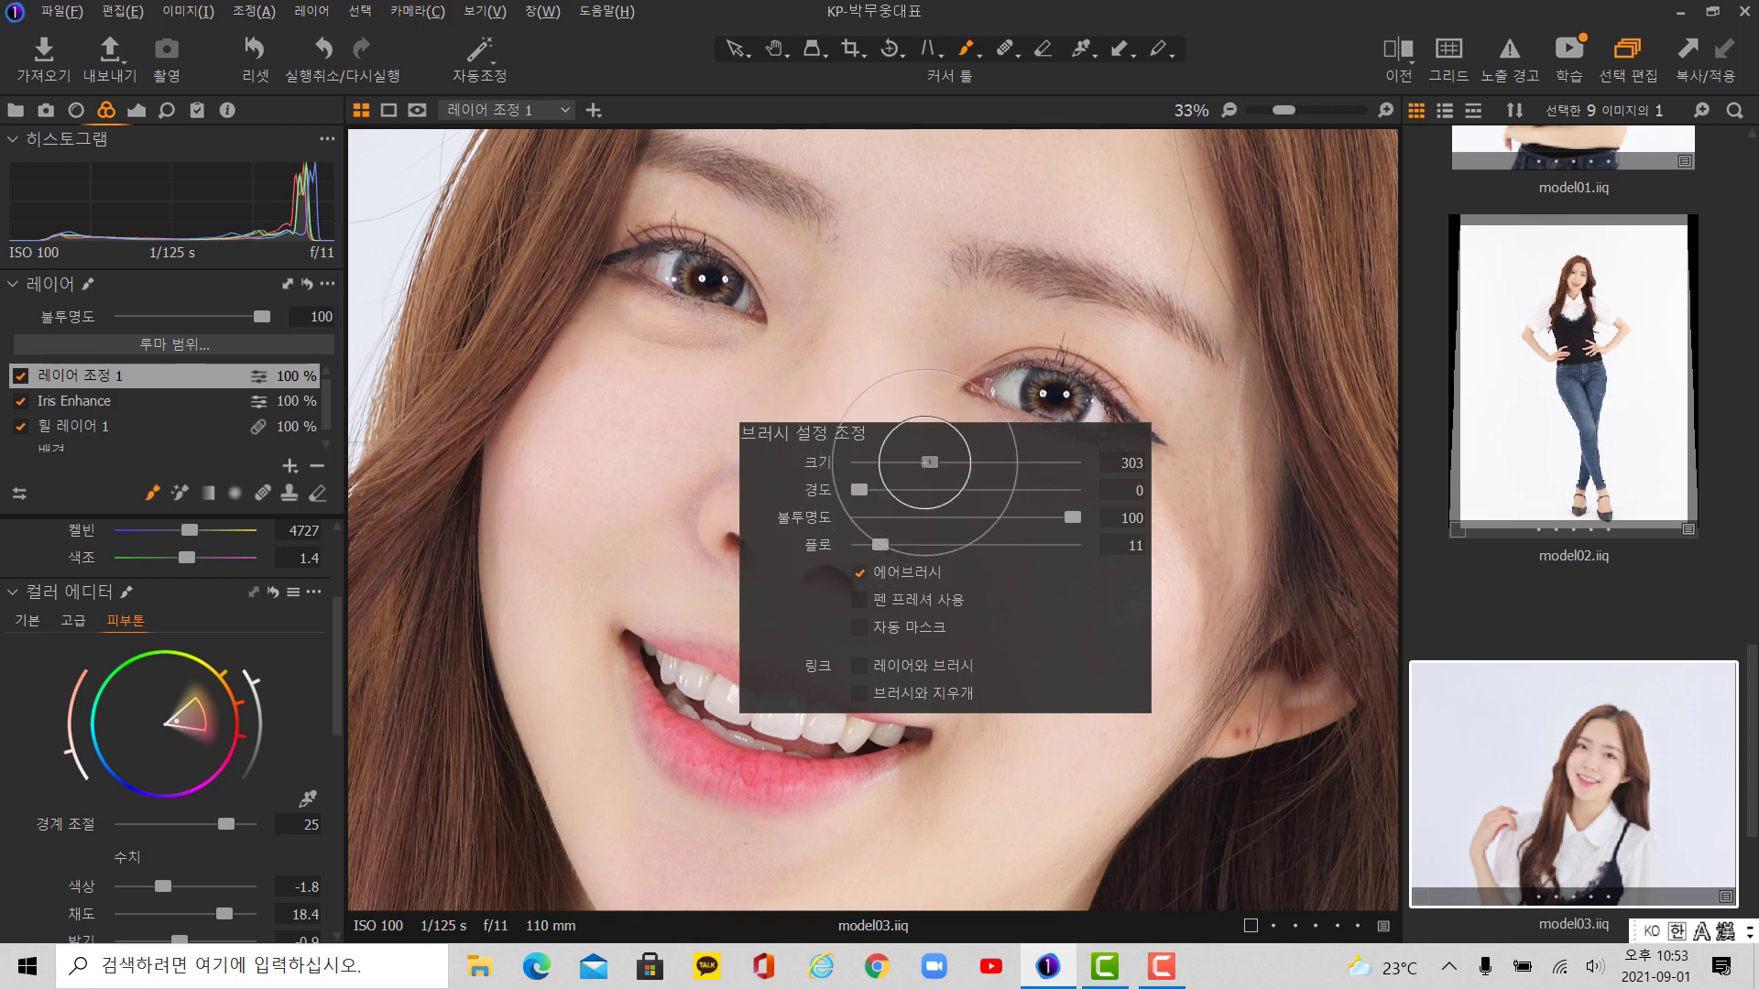
{"action": "mouse_move", "coordinate": [881, 544]}
{"action": "left_mouse_down"}
{"action": "mouse_move", "coordinate": [1062, 544]}
{"action": "mouse_move", "coordinate": [960, 544]}
{"action": "mouse_move", "coordinate": [974, 544]}
{"action": "left_mouse_up"}
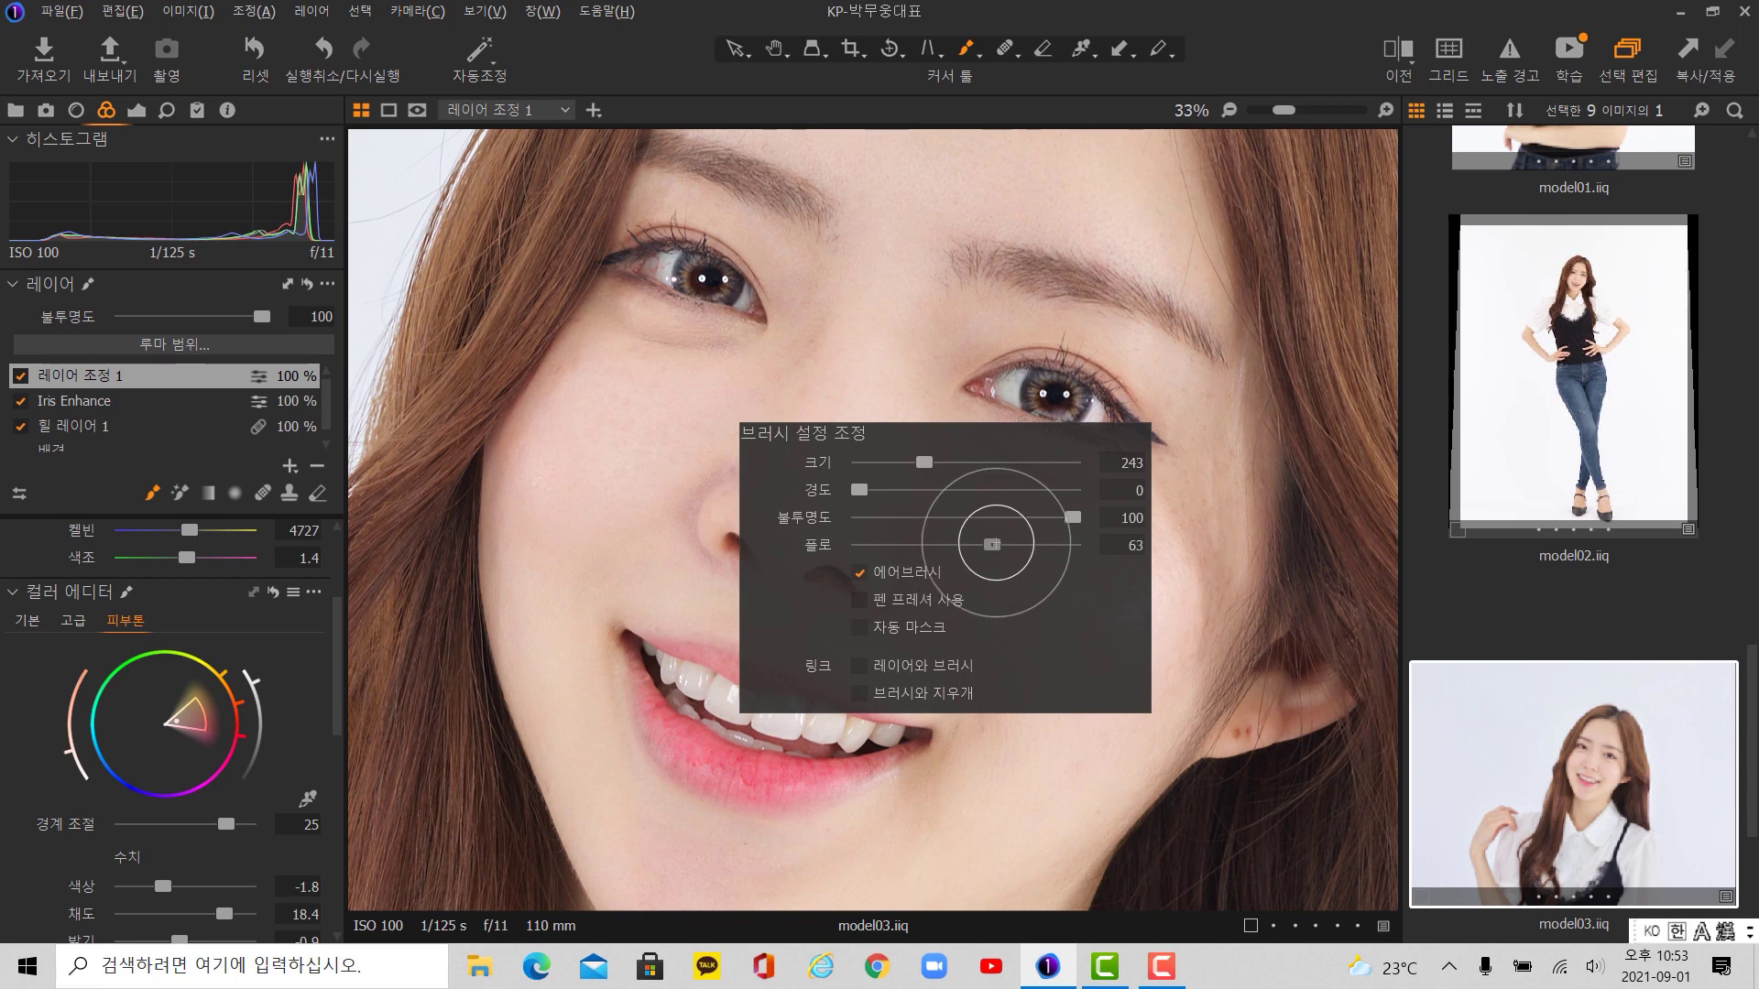
{"action": "right_click", "coordinate": [913, 446]}
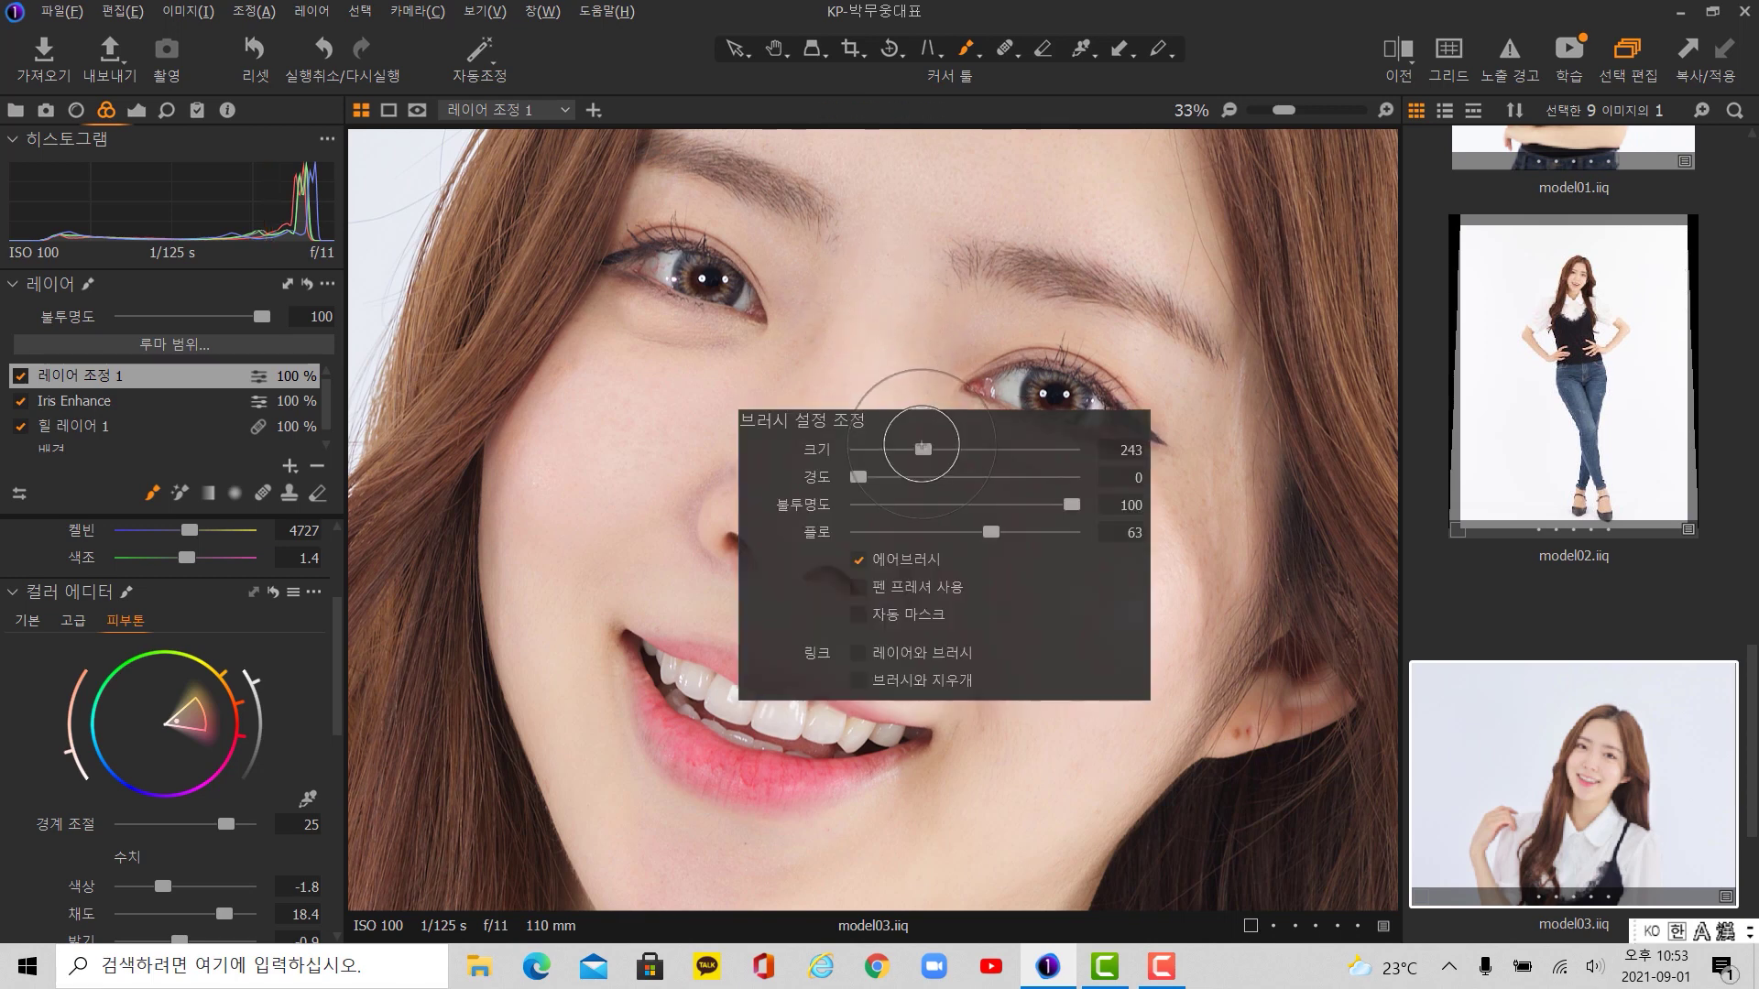
{"action": "left_click_drag", "start_coordinate": [918, 443], "coordinate": [927, 453]}
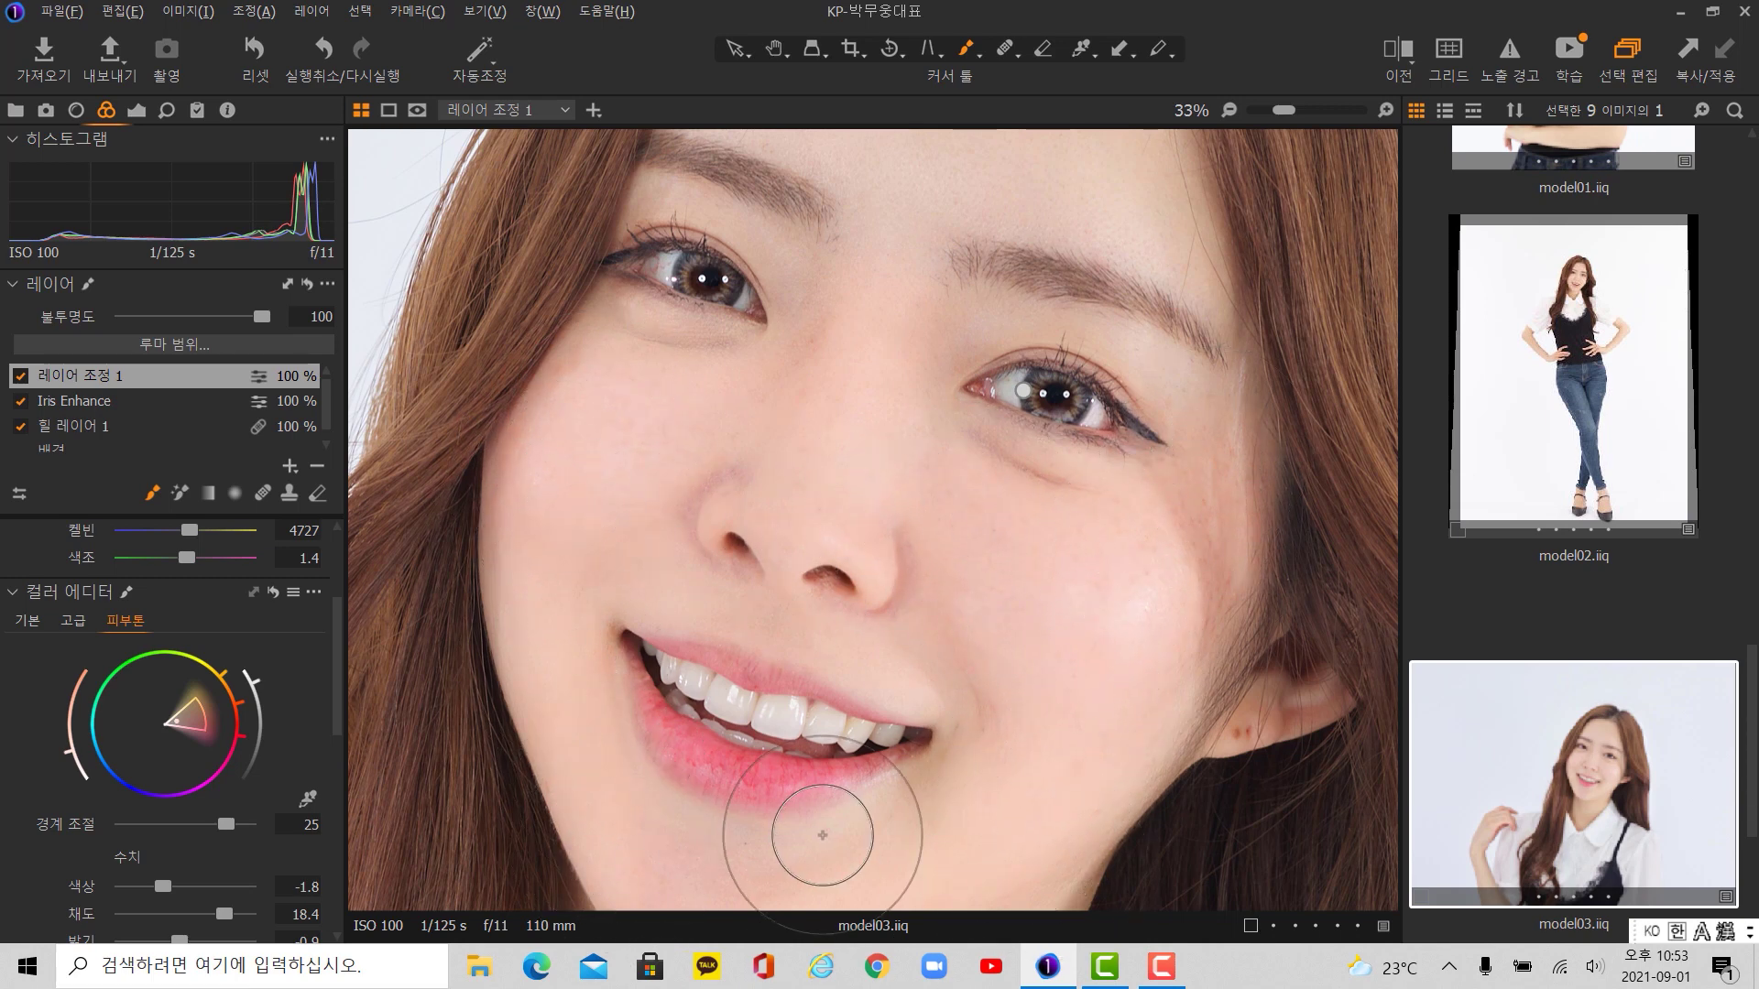
- Paint the skin tone layer's mask over the face and neck, filling the gaps with the mask displayed
{"action": "scroll", "coordinate": [1107, 632], "scroll_direction": "down", "scroll_amount": 2}
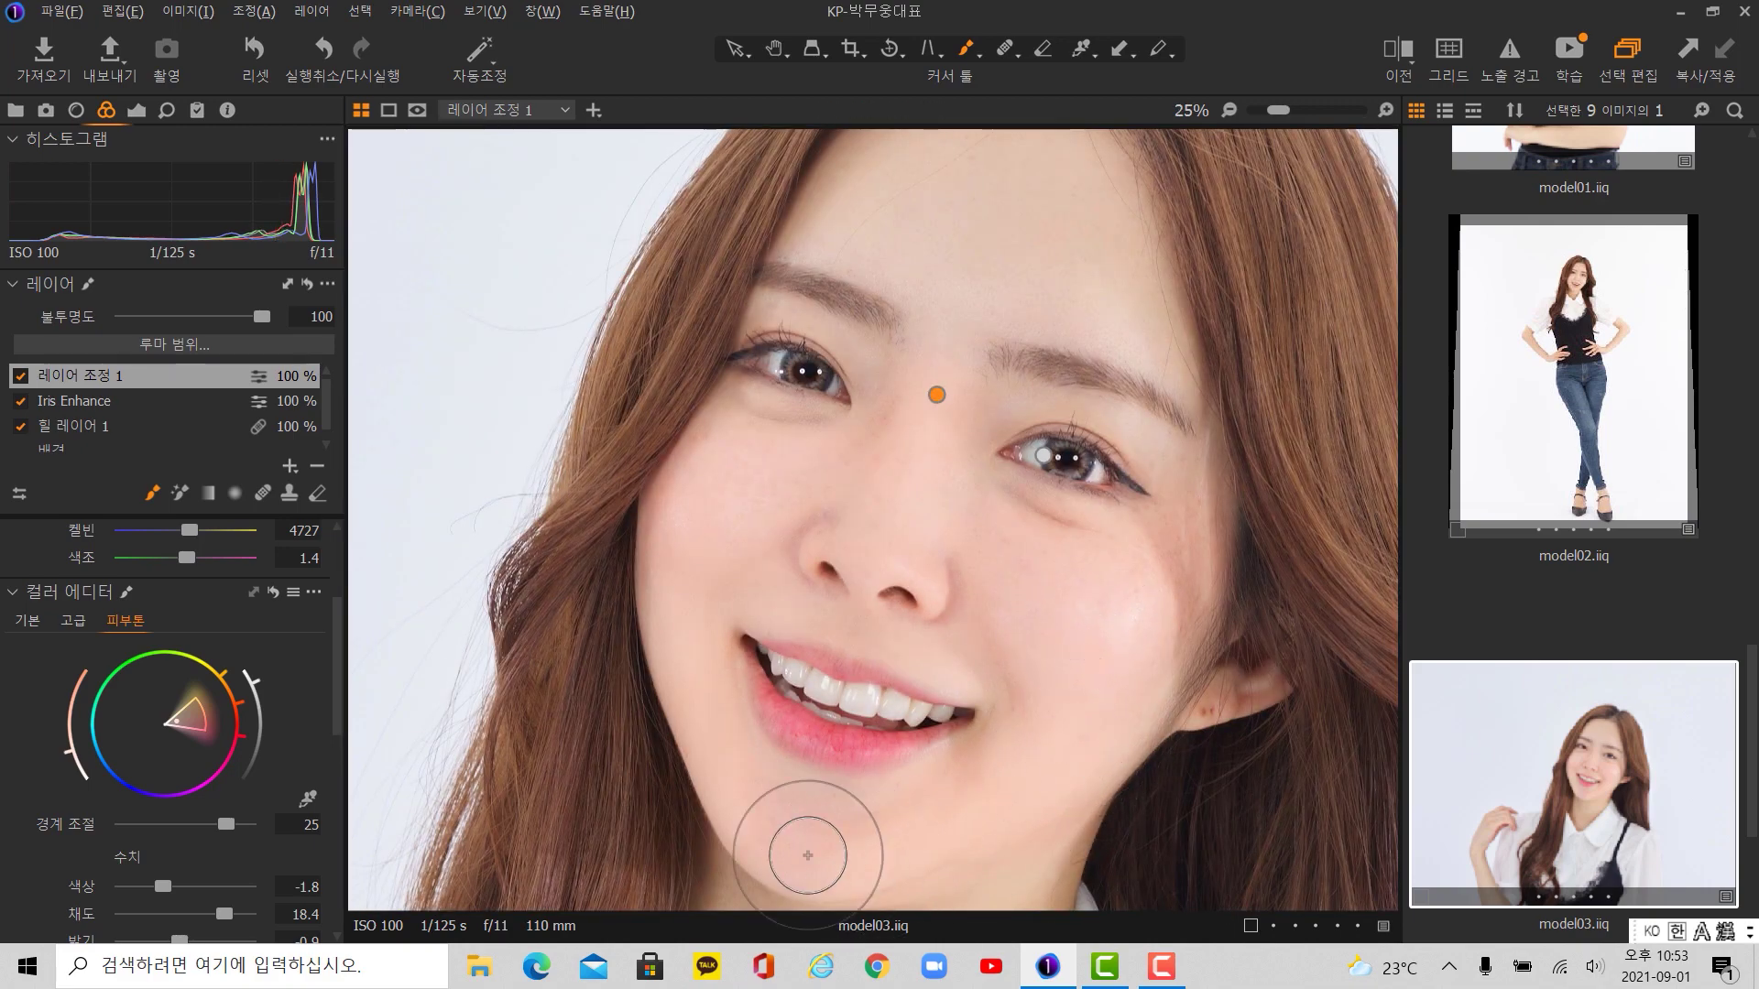
{"action": "scroll", "coordinate": [923, 258], "scroll_direction": "down", "scroll_amount": 1}
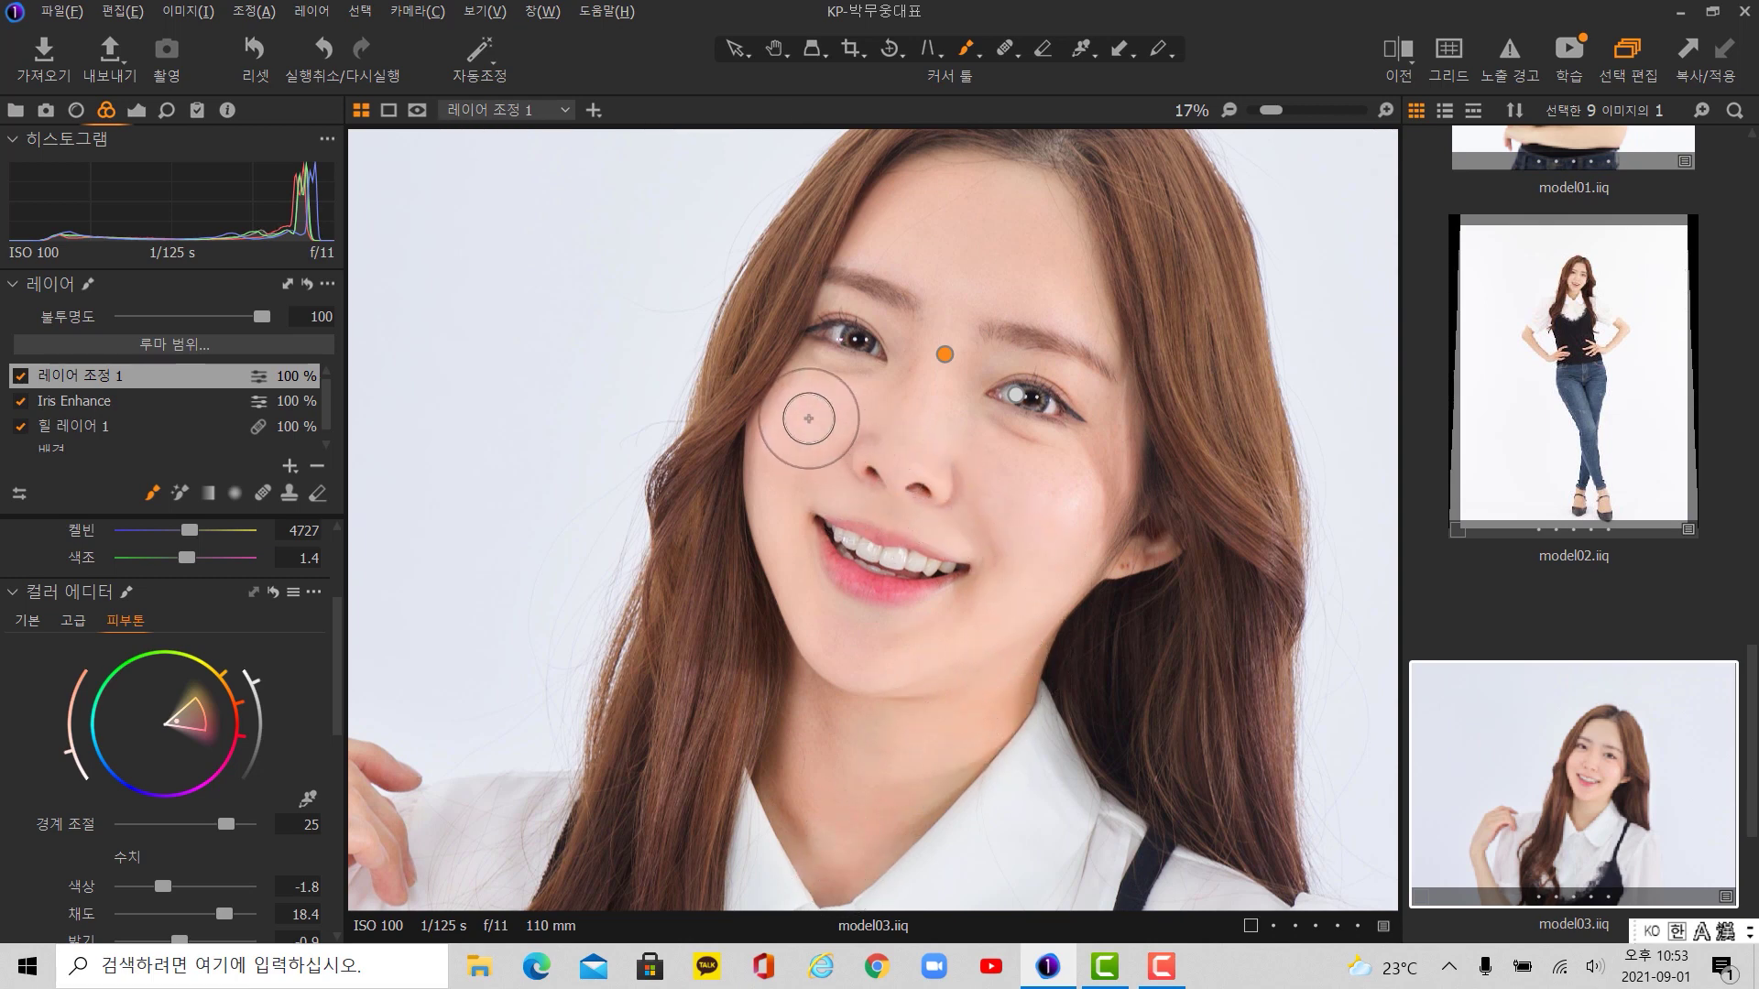
{"action": "key", "text": "m"}
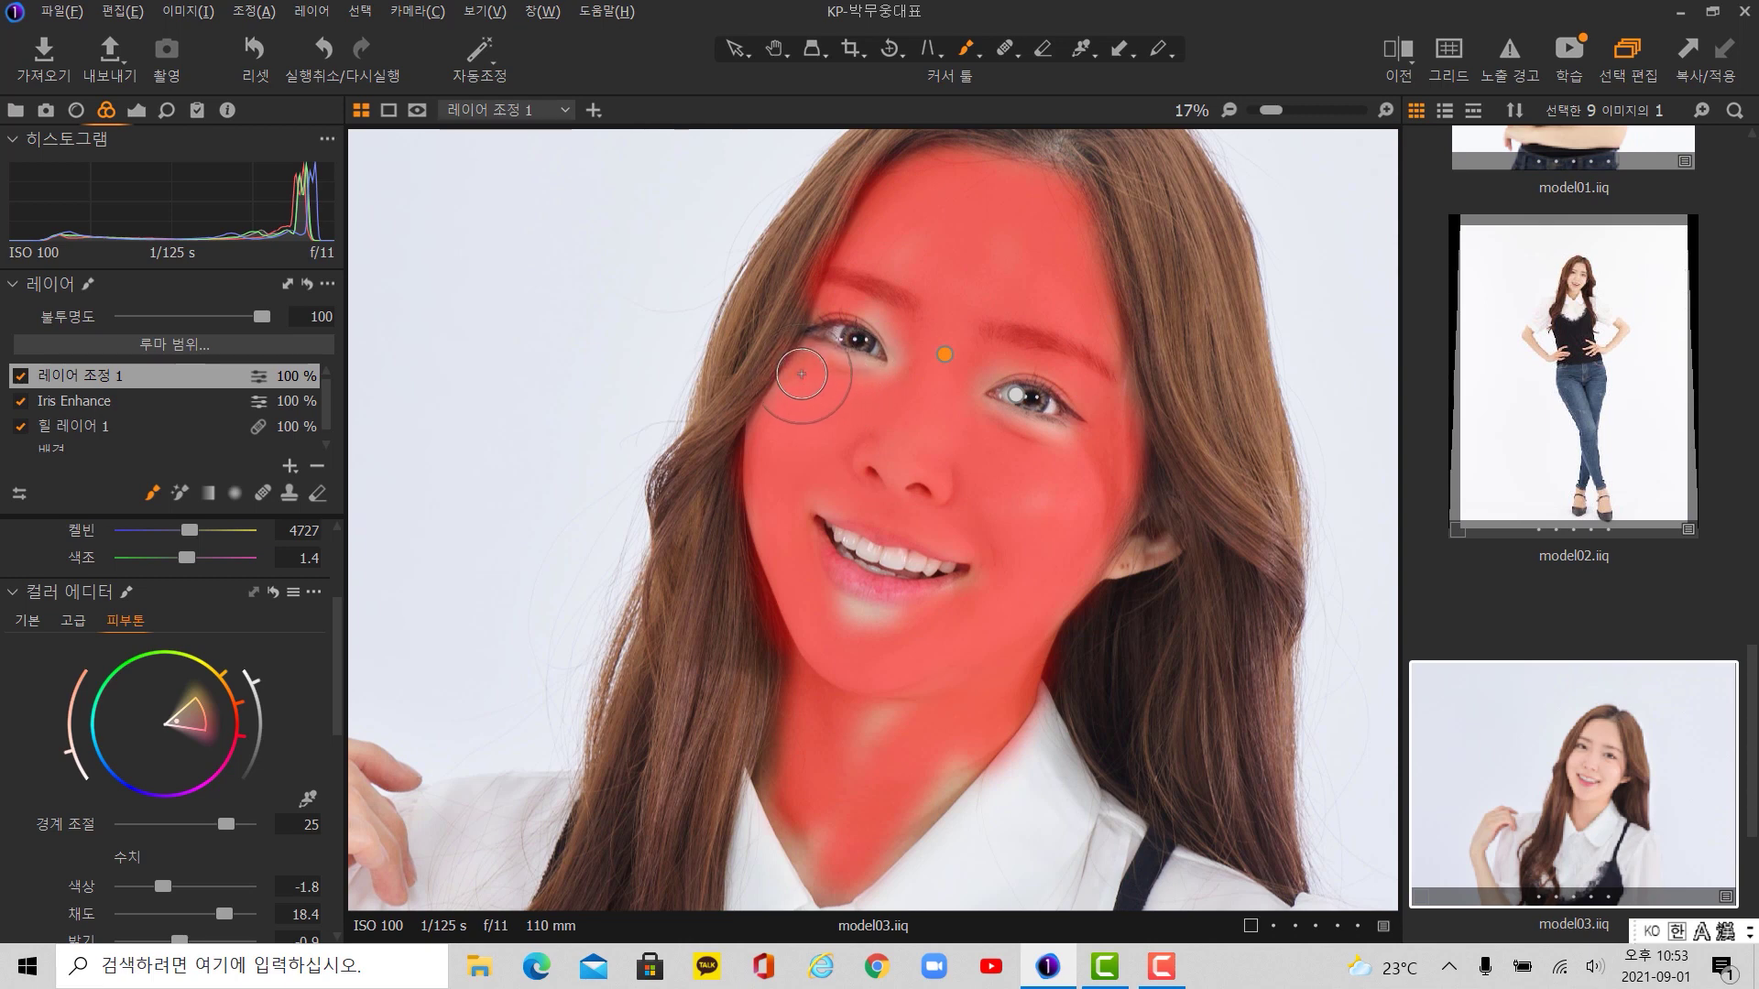
{"action": "mouse_move", "coordinate": [794, 513]}
{"action": "left_mouse_down"}
{"action": "mouse_move", "coordinate": [805, 587]}
{"action": "mouse_move", "coordinate": [924, 645]}
{"action": "mouse_move", "coordinate": [820, 828]}
{"action": "mouse_move", "coordinate": [860, 844]}
{"action": "mouse_move", "coordinate": [970, 734]}
{"action": "left_mouse_up"}
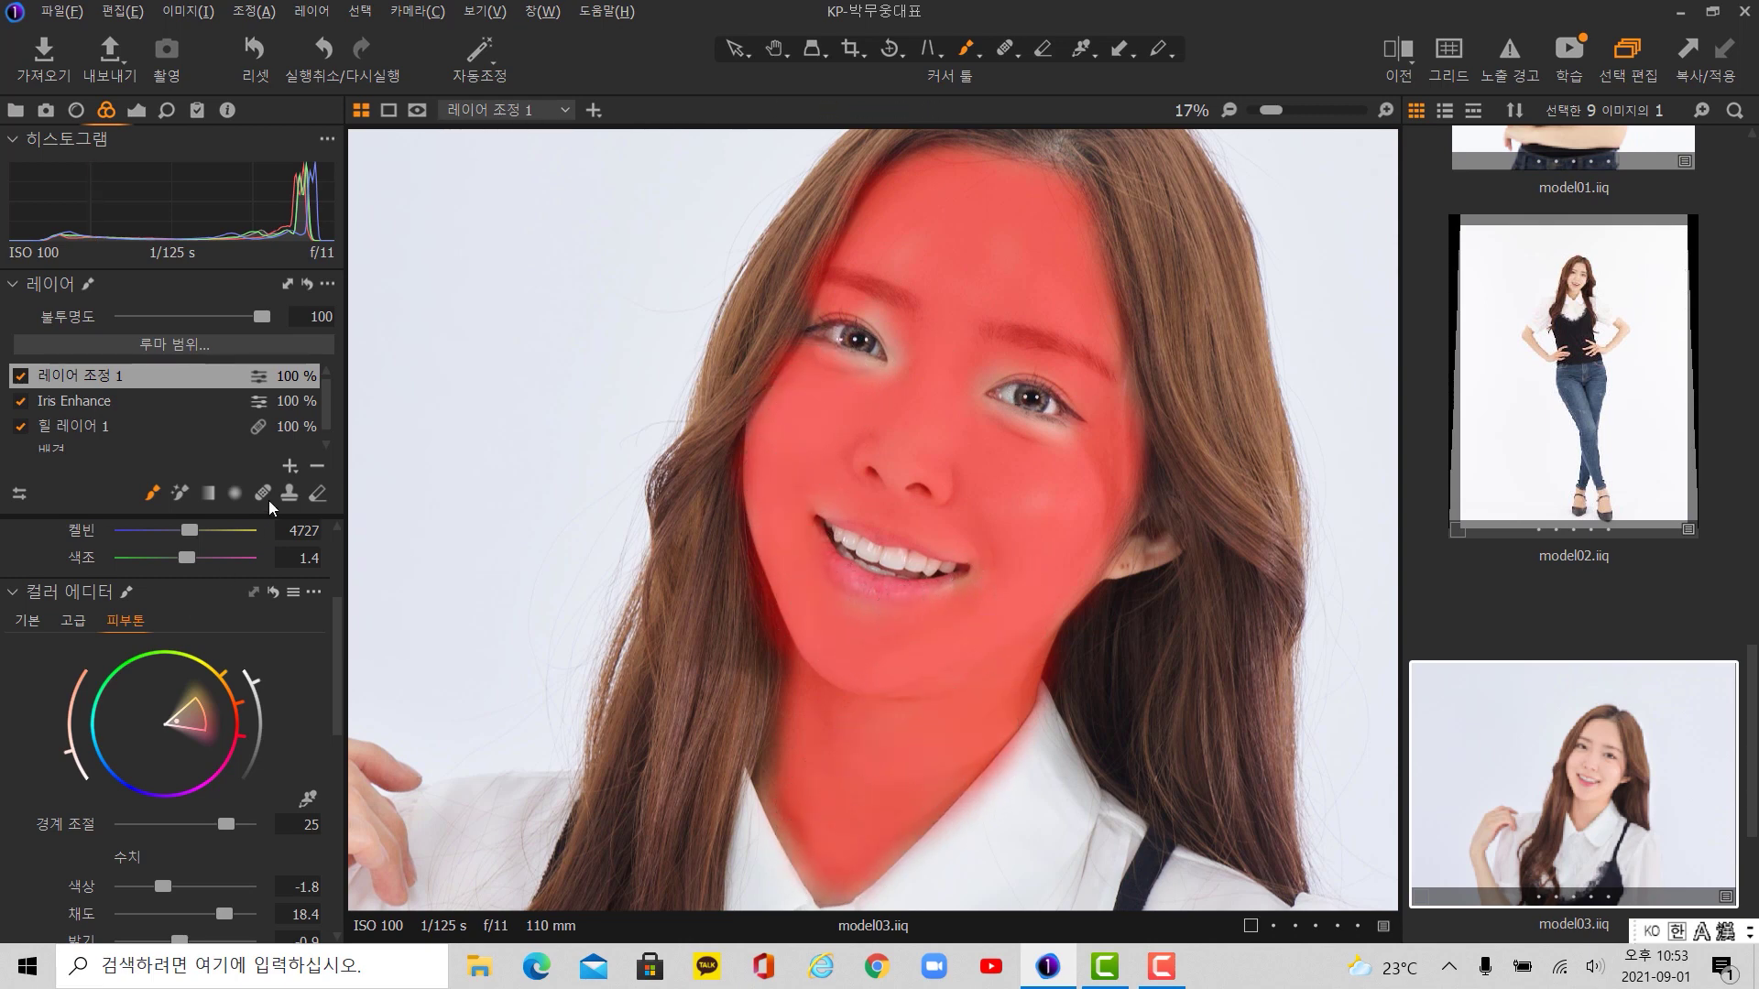
- Erase the mask from the lips and teeth with the eraser at size 85, and hide the mask display
{"action": "left_click", "coordinate": [321, 491]}
{"action": "right_click", "coordinate": [856, 554]}
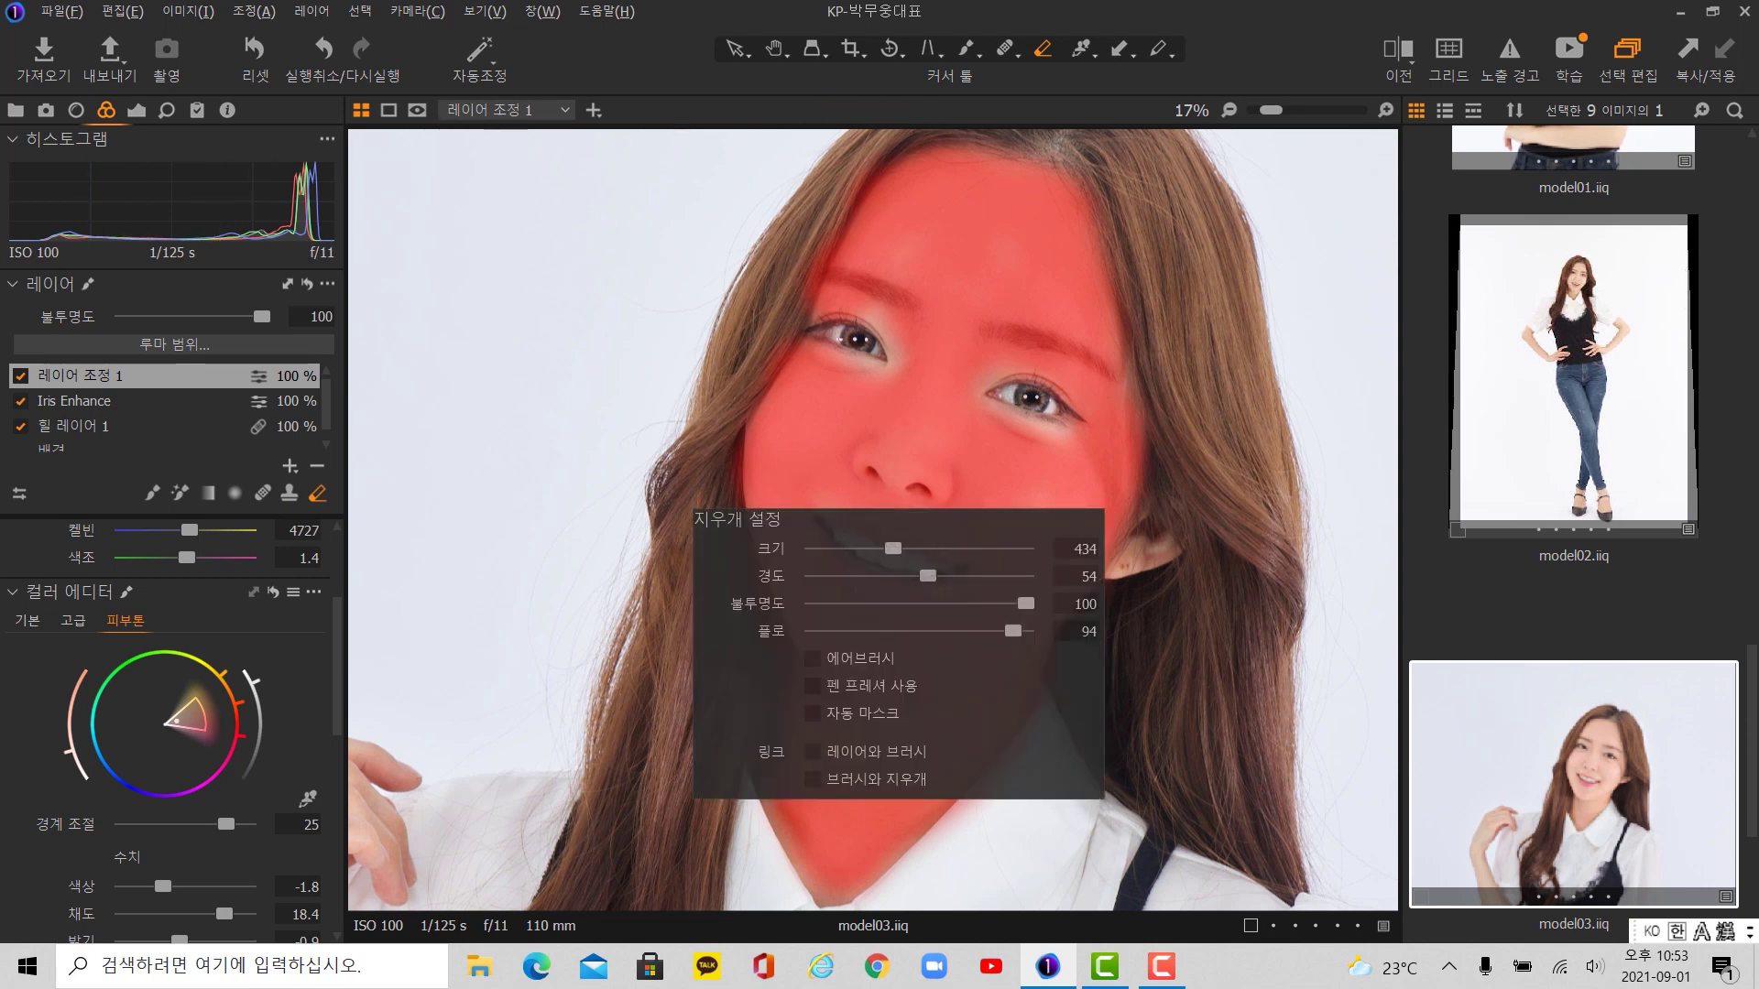
{"action": "left_click_drag", "start_coordinate": [856, 553], "coordinate": [853, 553]}
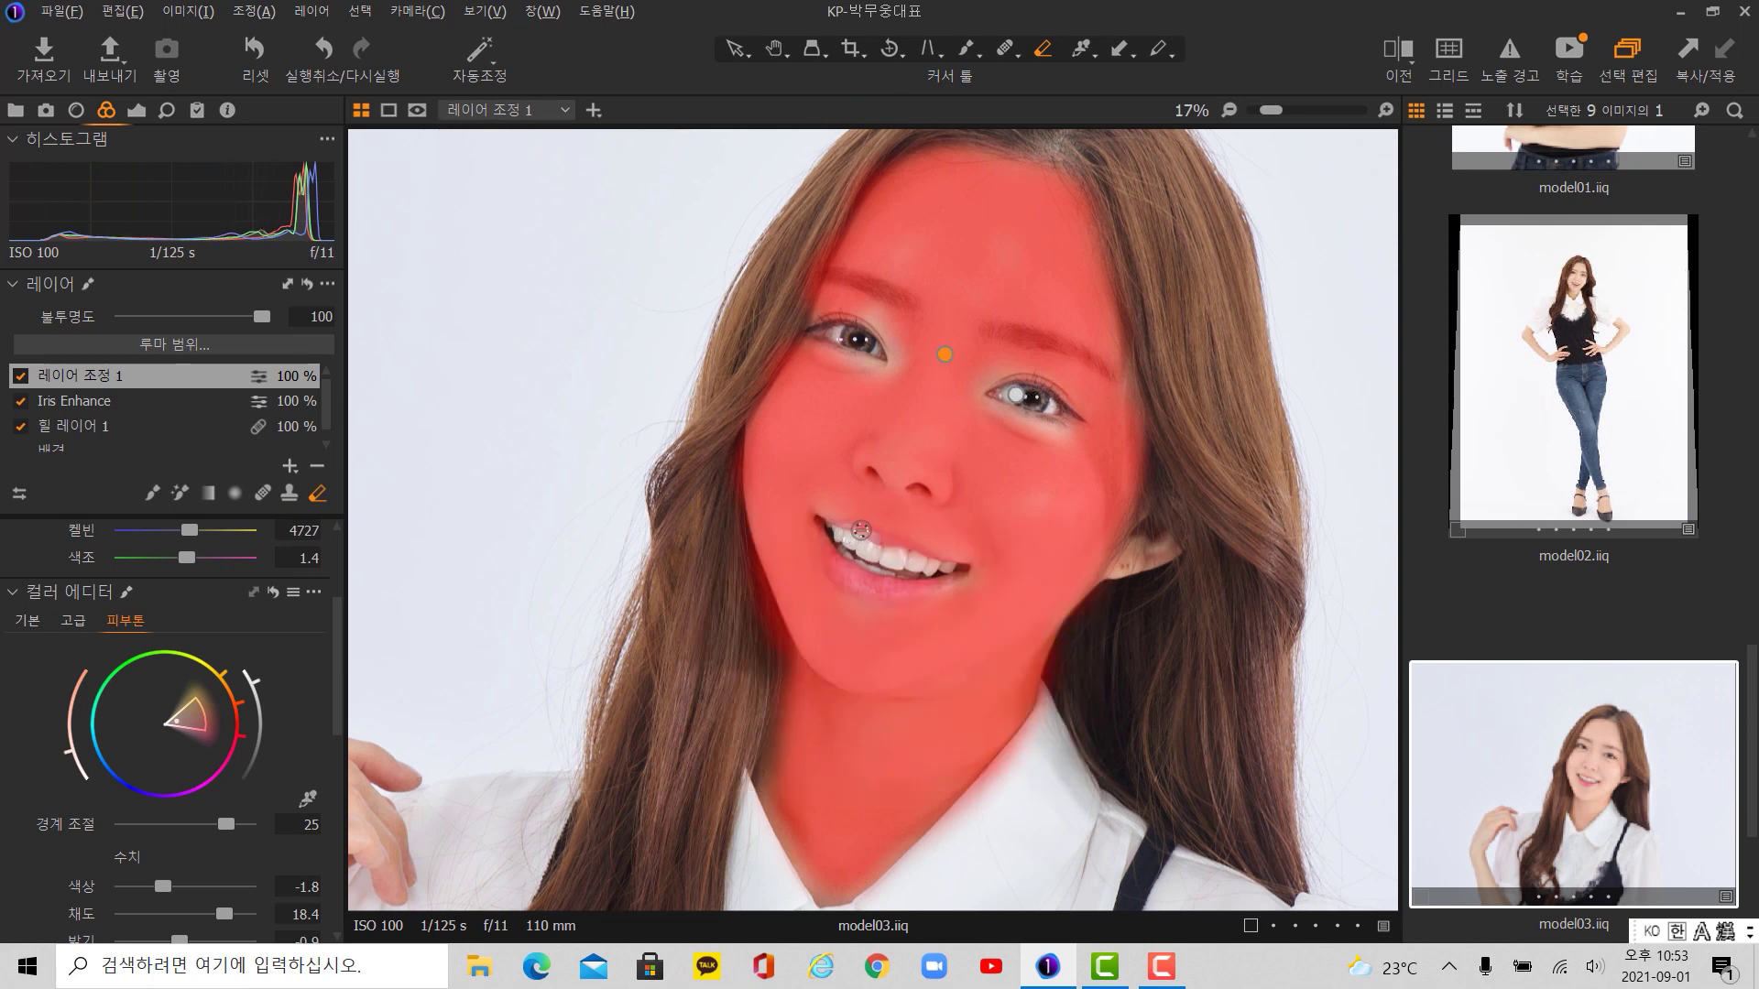
{"action": "scroll", "coordinate": [899, 552], "scroll_direction": "up", "scroll_amount": 2}
{"action": "right_click", "coordinate": [862, 544]}
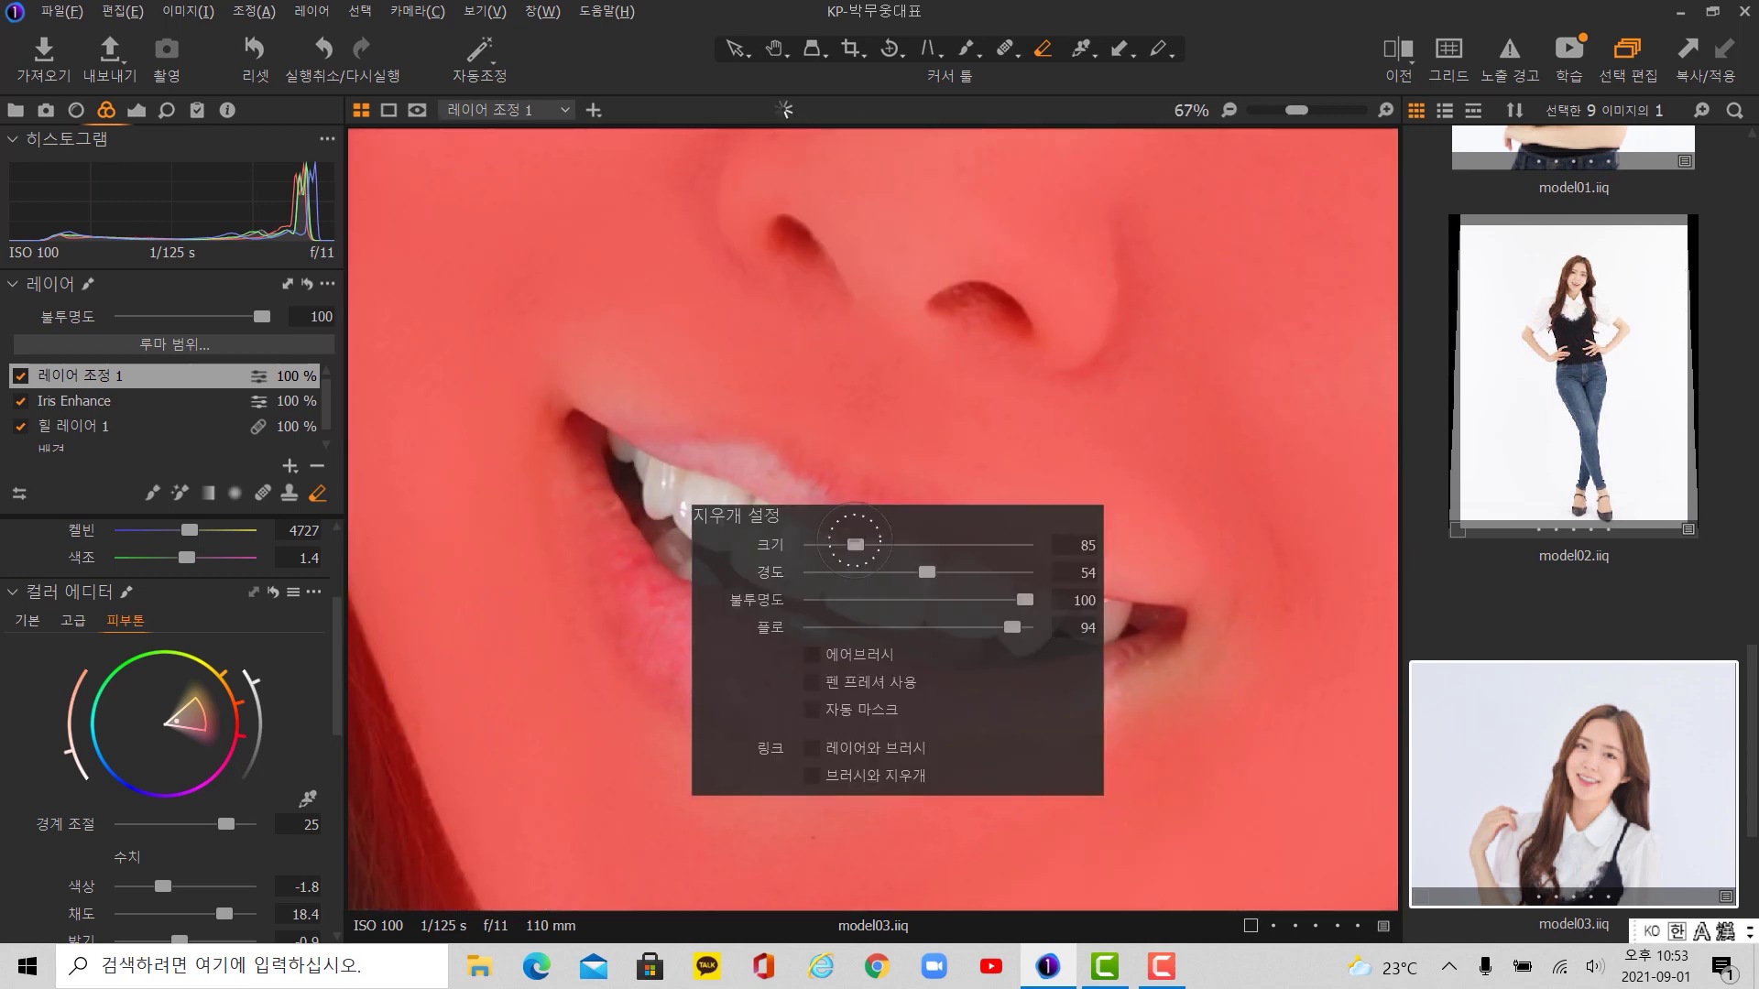
{"action": "mouse_move", "coordinate": [640, 443]}
{"action": "left_mouse_down"}
{"action": "mouse_move", "coordinate": [747, 461]}
{"action": "mouse_move", "coordinate": [841, 523]}
{"action": "mouse_move", "coordinate": [805, 512]}
{"action": "mouse_move", "coordinate": [942, 549]}
{"action": "mouse_move", "coordinate": [897, 543]}
{"action": "mouse_move", "coordinate": [1067, 616]}
{"action": "mouse_move", "coordinate": [964, 562]}
{"action": "mouse_move", "coordinate": [943, 627]}
{"action": "mouse_move", "coordinate": [977, 661]}
{"action": "left_mouse_up"}
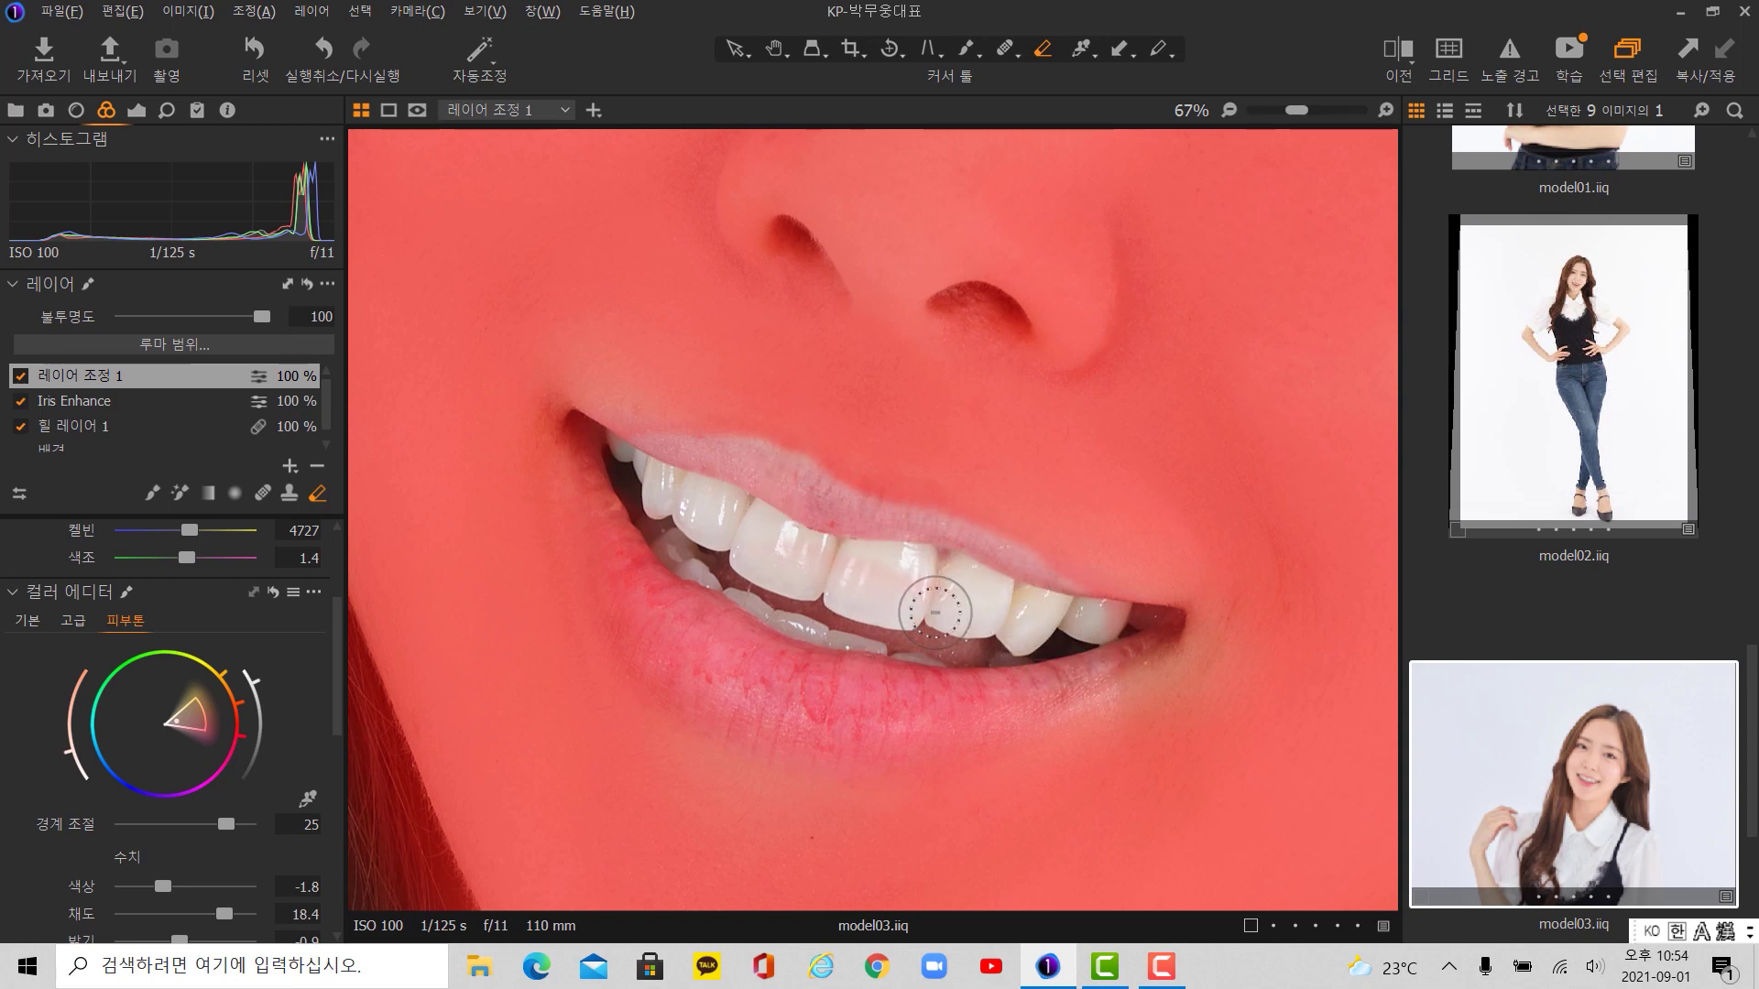
{"action": "key", "text": "m"}
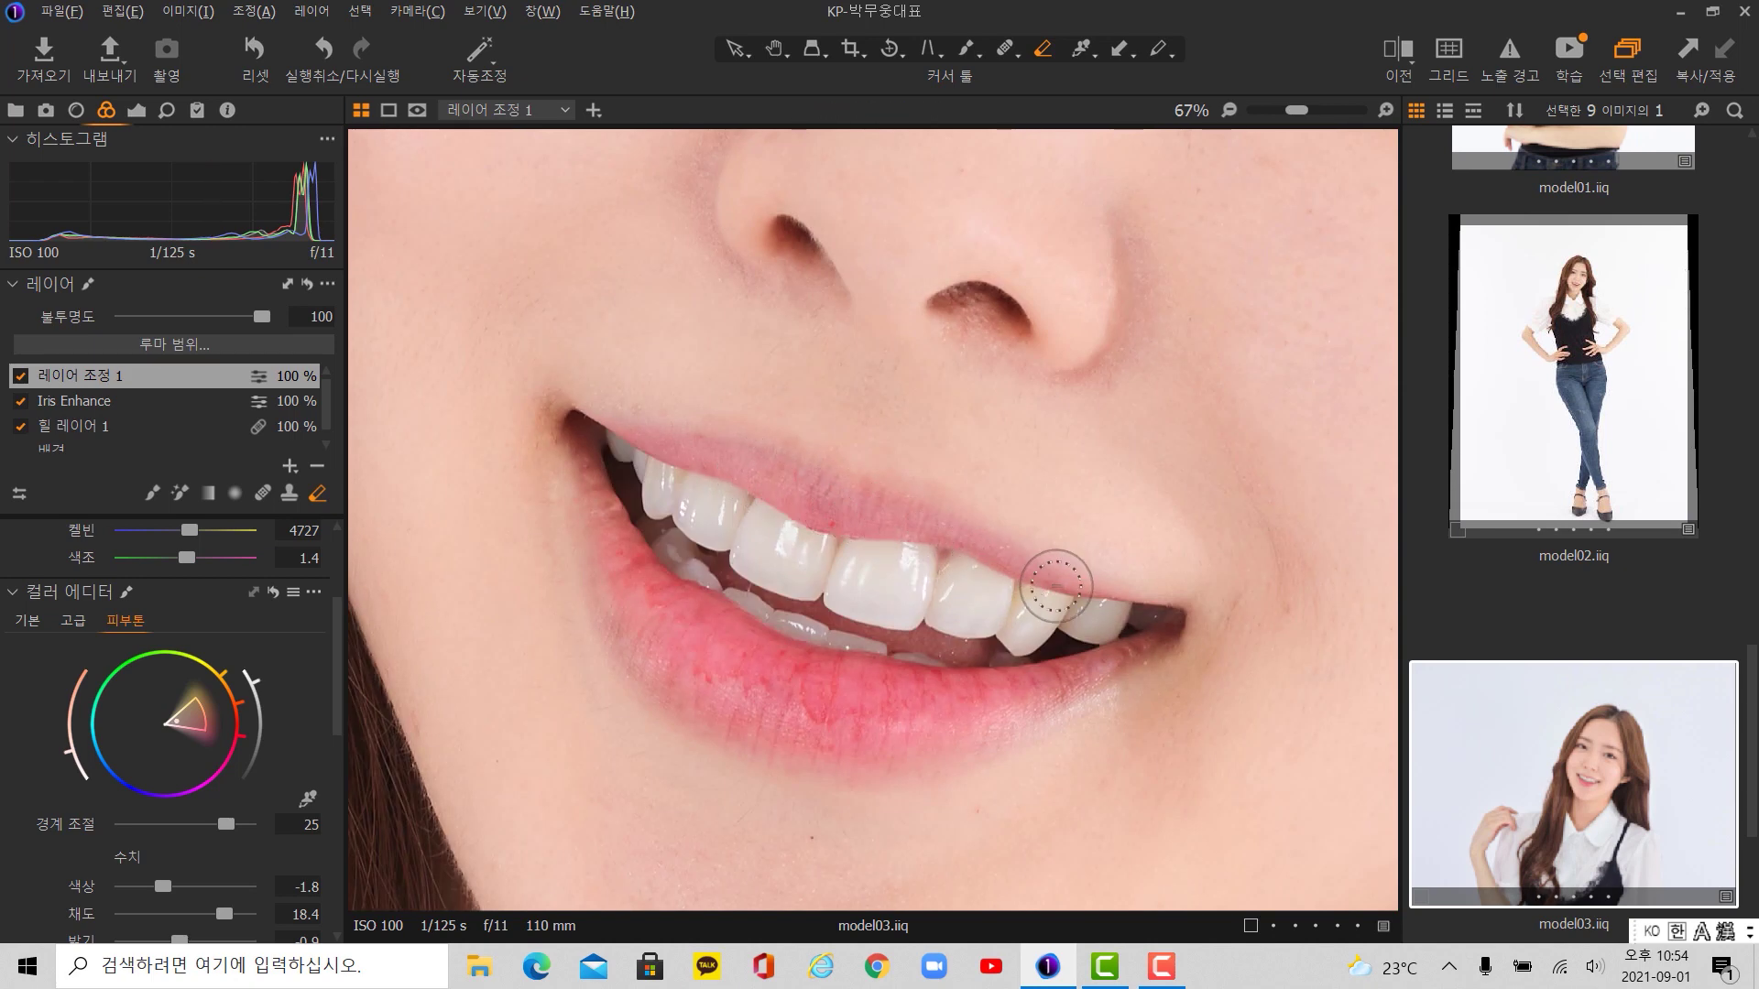
{"action": "mouse_move", "coordinate": [844, 562]}
{"action": "left_mouse_down"}
{"action": "mouse_move", "coordinate": [863, 608]}
{"action": "mouse_move", "coordinate": [836, 534]}
{"action": "left_mouse_up"}
- Compare the portrait with and without the masked skin tone layer, both close up and in a wider view
{"action": "scroll", "coordinate": [886, 493], "scroll_direction": "down", "scroll_amount": 1}
{"action": "scroll", "coordinate": [886, 494], "scroll_direction": "down", "scroll_amount": 3}
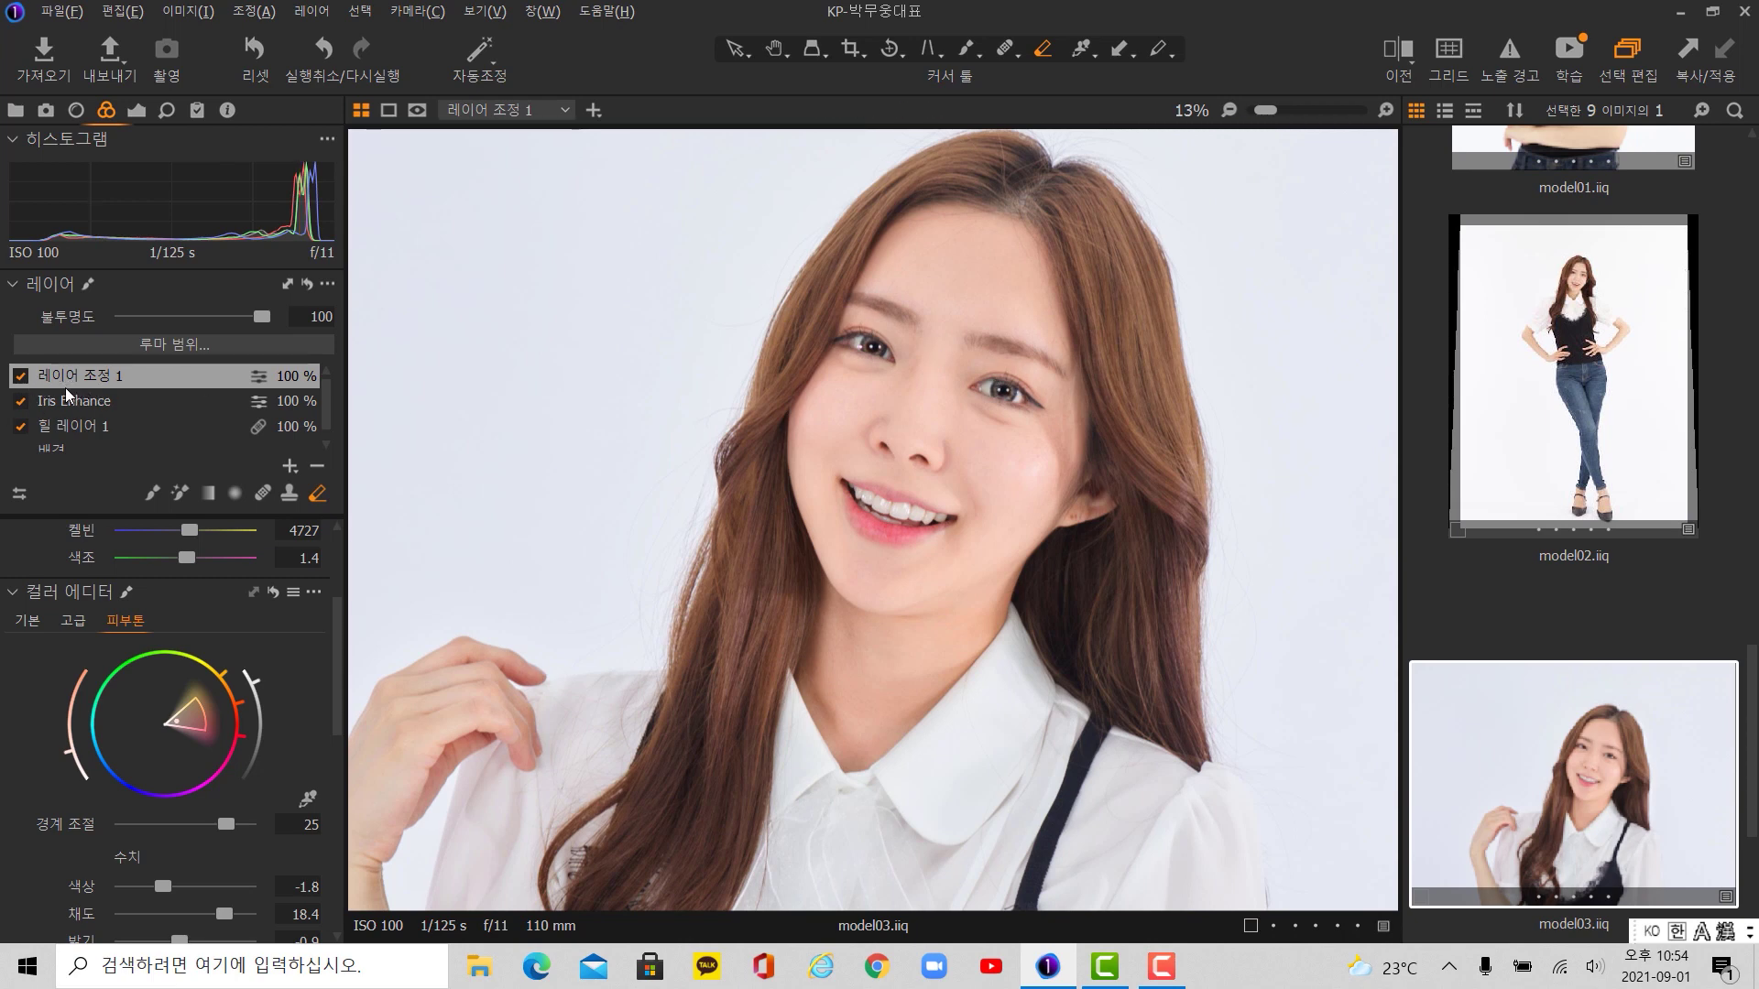
{"action": "left_click", "coordinate": [20, 377]}
{"action": "left_click", "coordinate": [20, 377]}
{"action": "scroll", "coordinate": [918, 382], "scroll_direction": "up", "scroll_amount": 3}
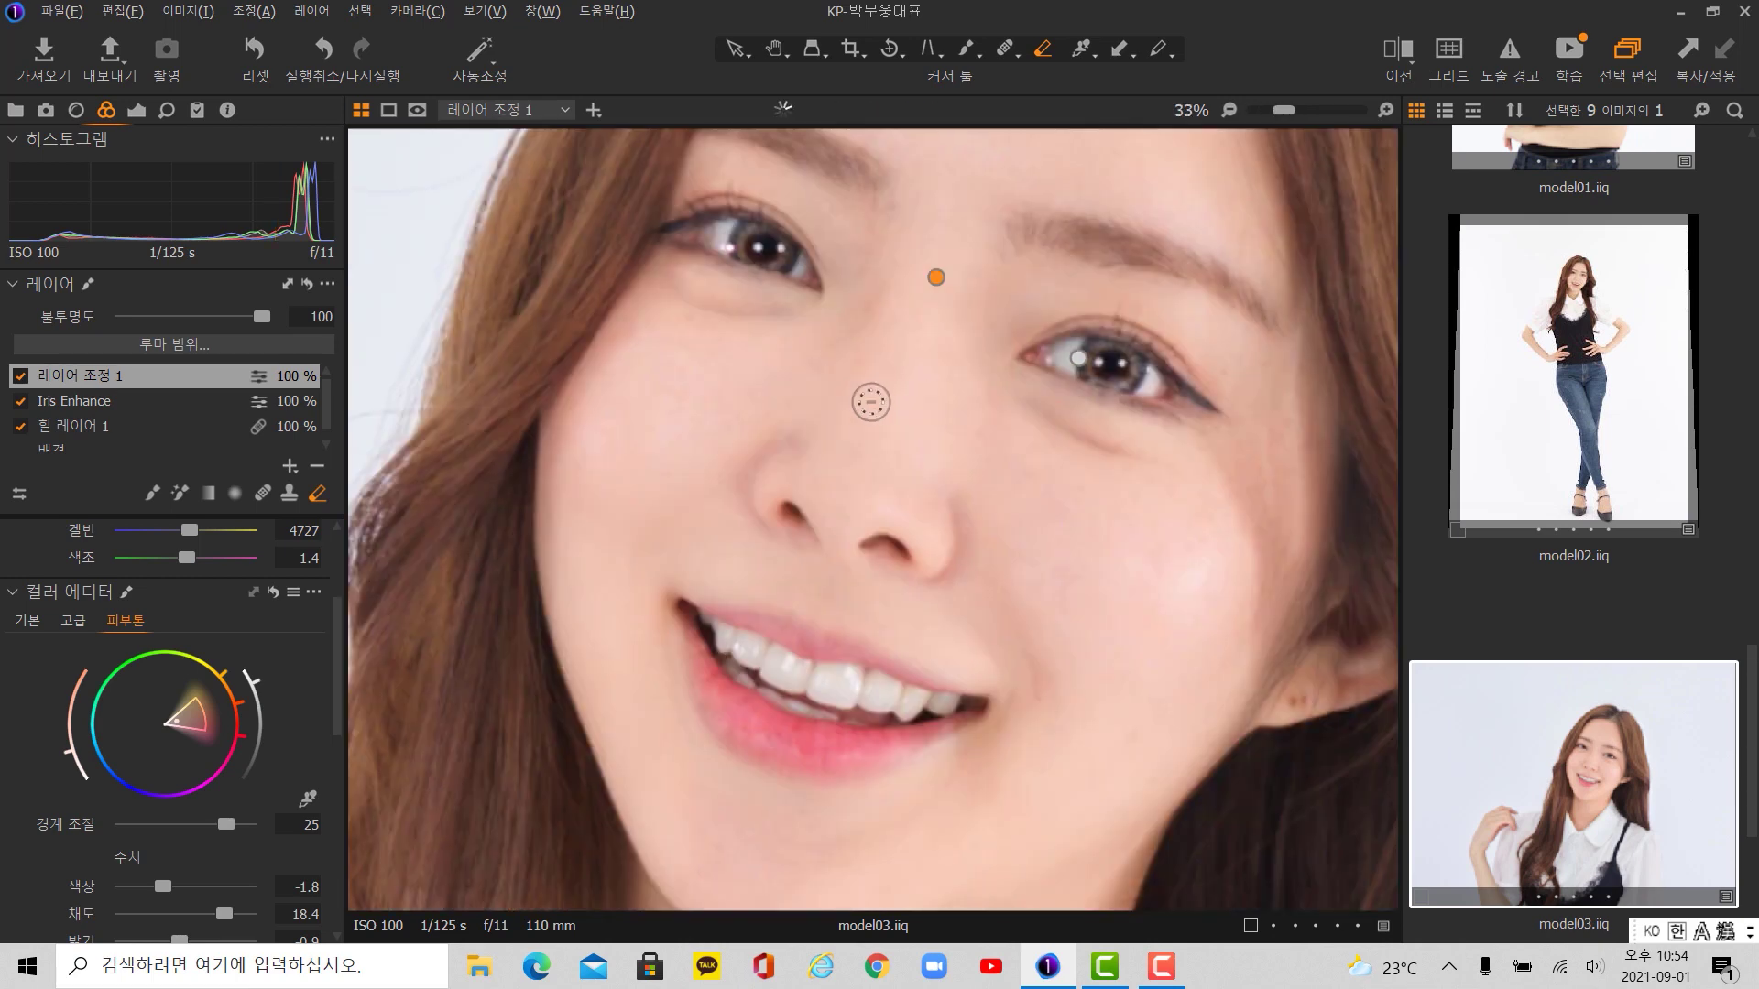
{"action": "left_click", "coordinate": [20, 376]}
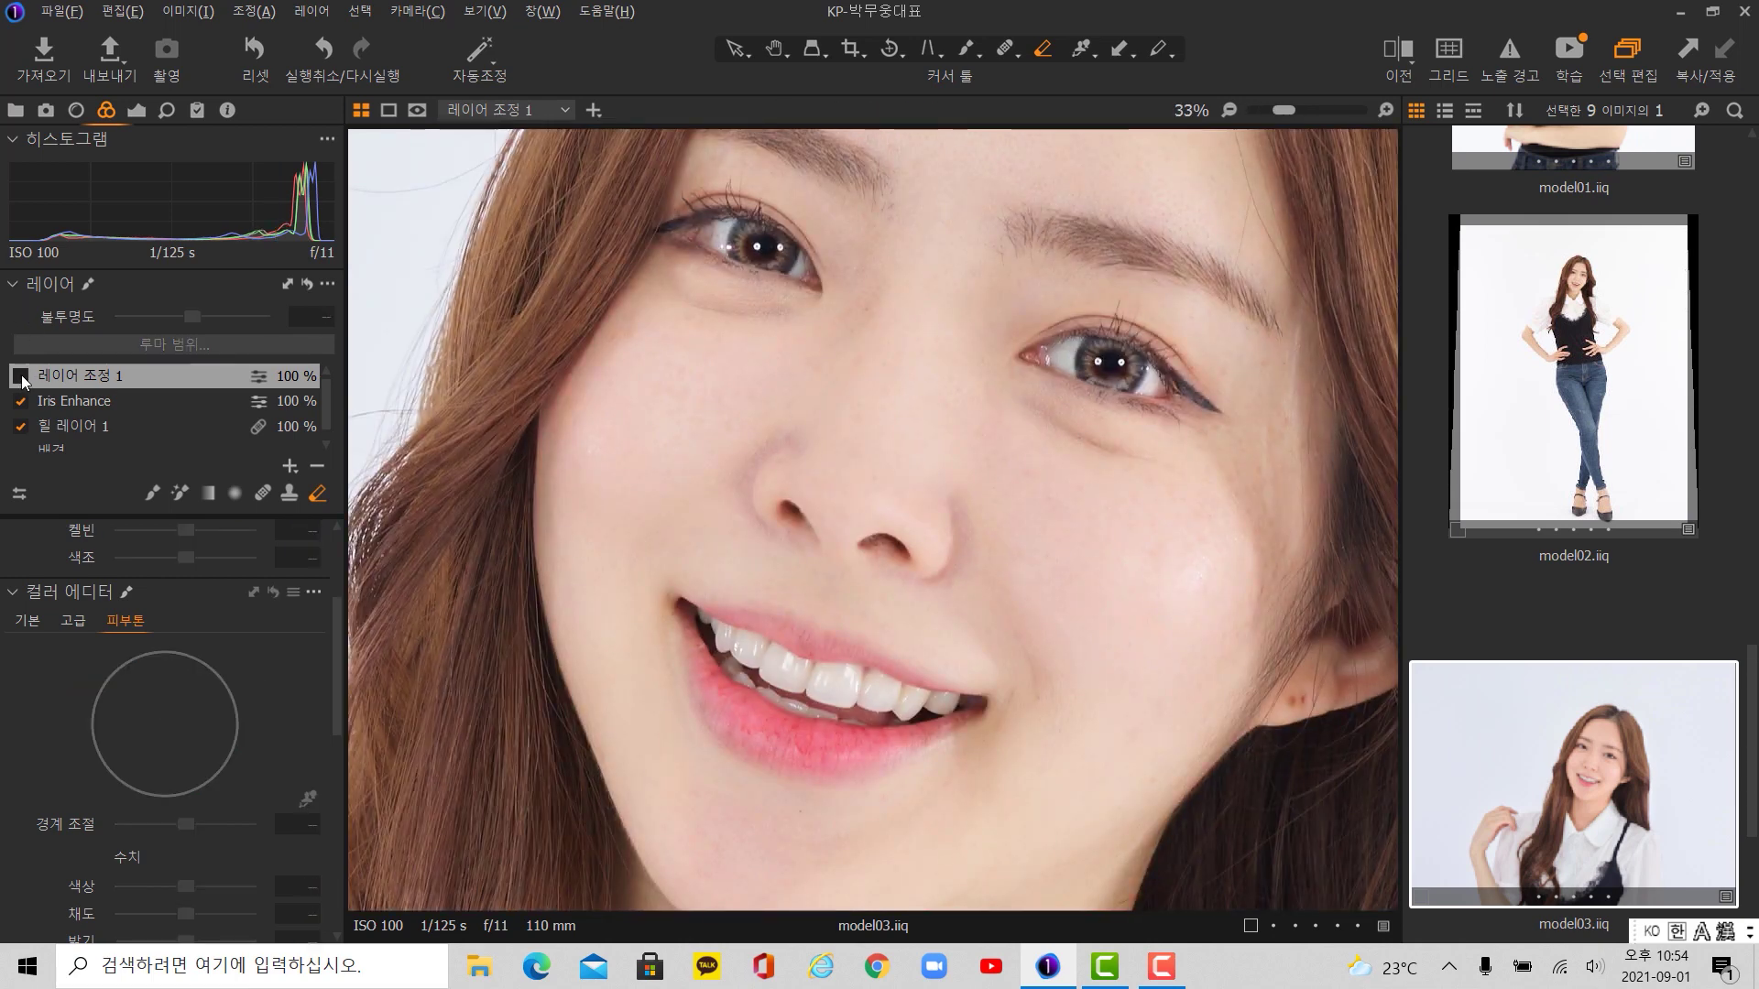
{"action": "left_click", "coordinate": [20, 377]}
{"action": "left_click", "coordinate": [20, 376]}
{"action": "left_click", "coordinate": [20, 376]}
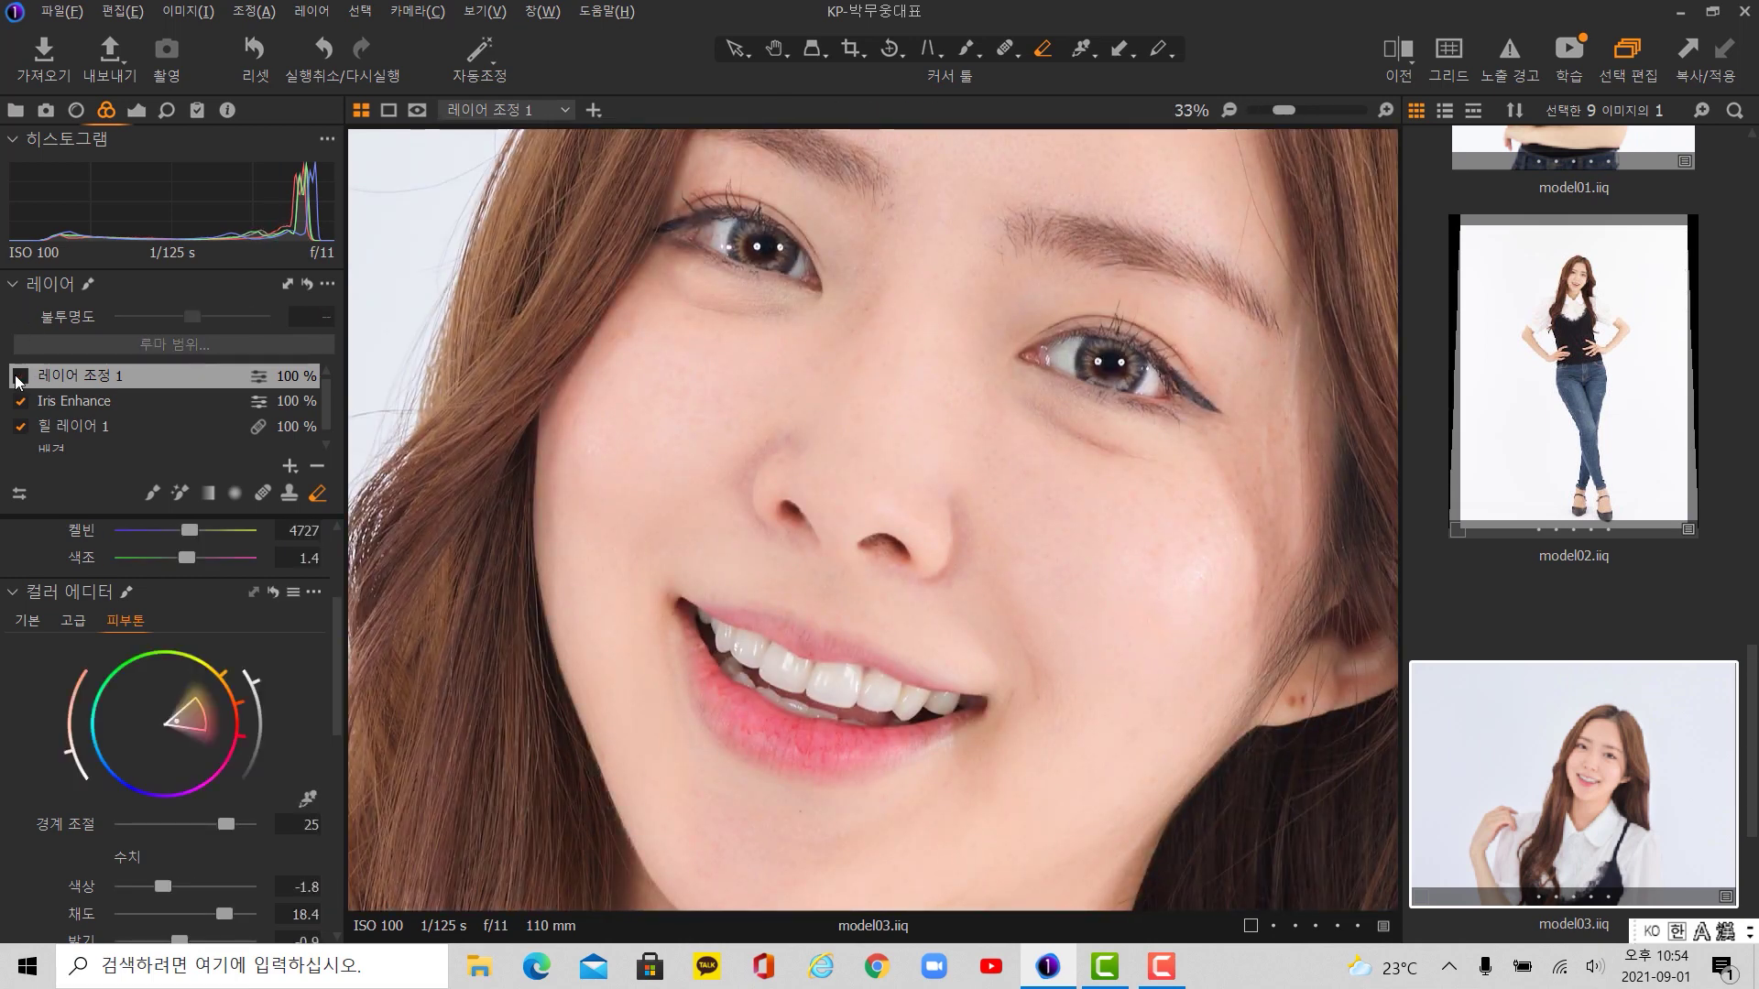
{"action": "left_click", "coordinate": [20, 376]}
{"action": "left_click", "coordinate": [20, 377]}
{"action": "left_click", "coordinate": [20, 376]}
{"action": "left_click", "coordinate": [21, 376]}
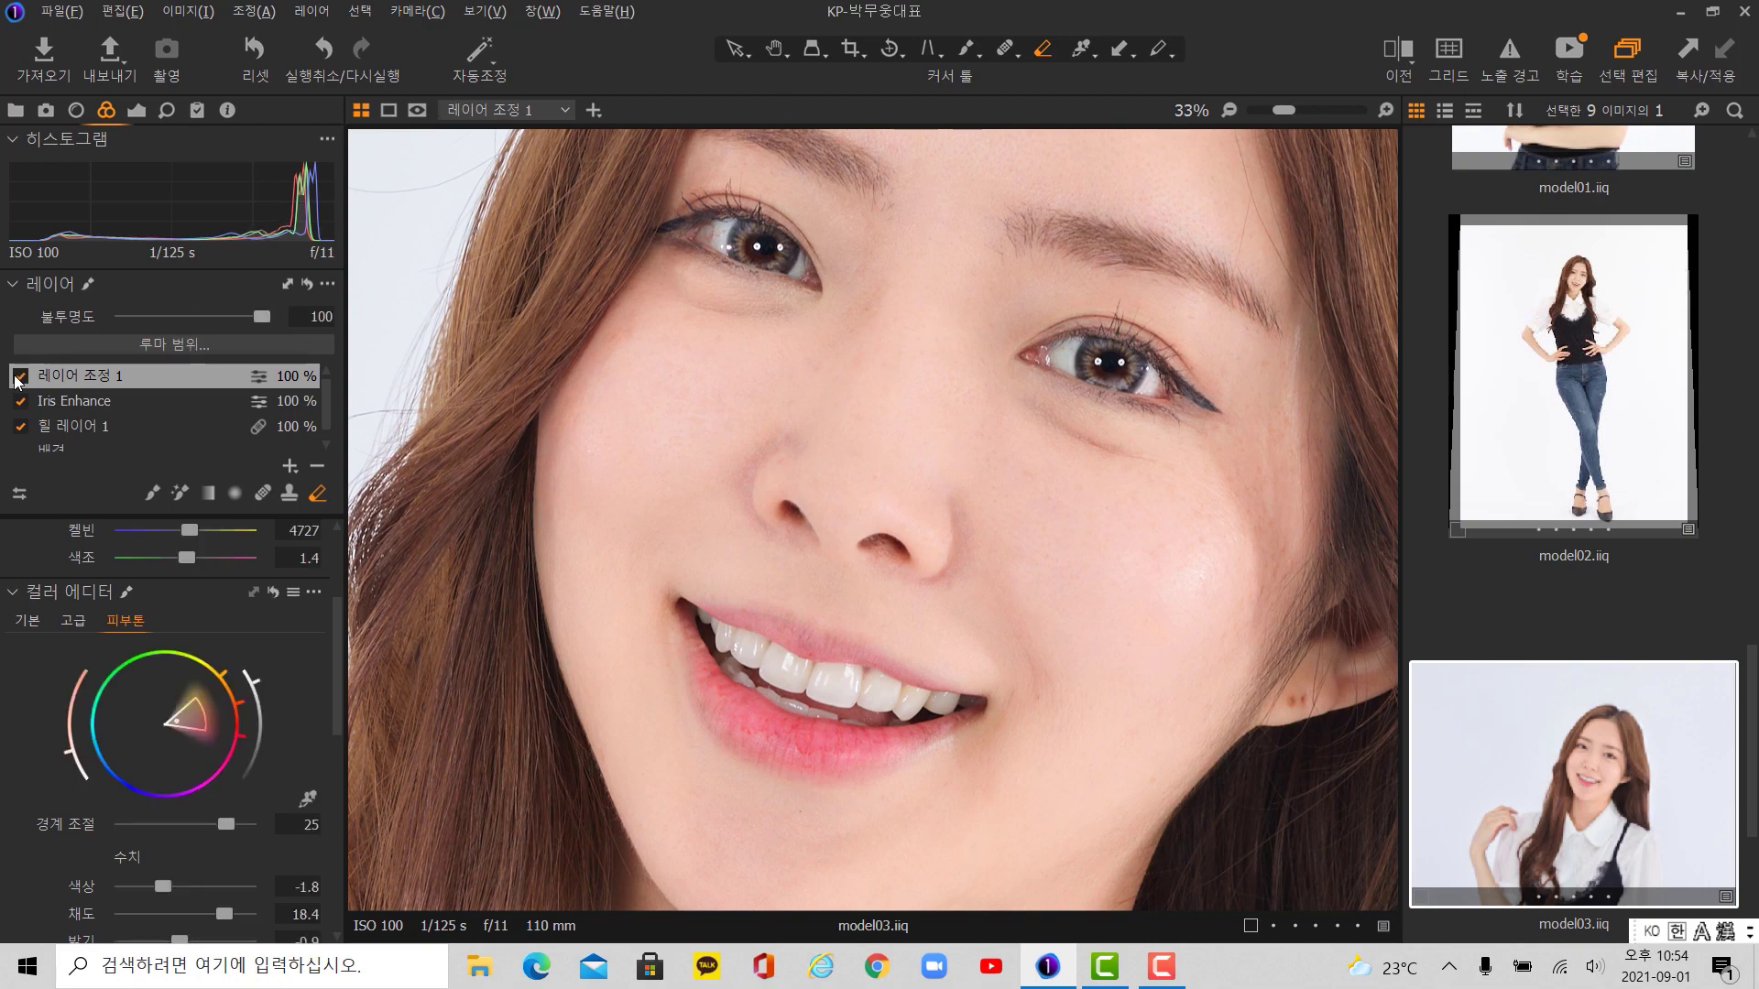
{"action": "scroll", "coordinate": [1059, 534], "scroll_direction": "down", "scroll_amount": 2}
{"action": "scroll", "coordinate": [1196, 504], "scroll_direction": "up", "scroll_amount": 2}
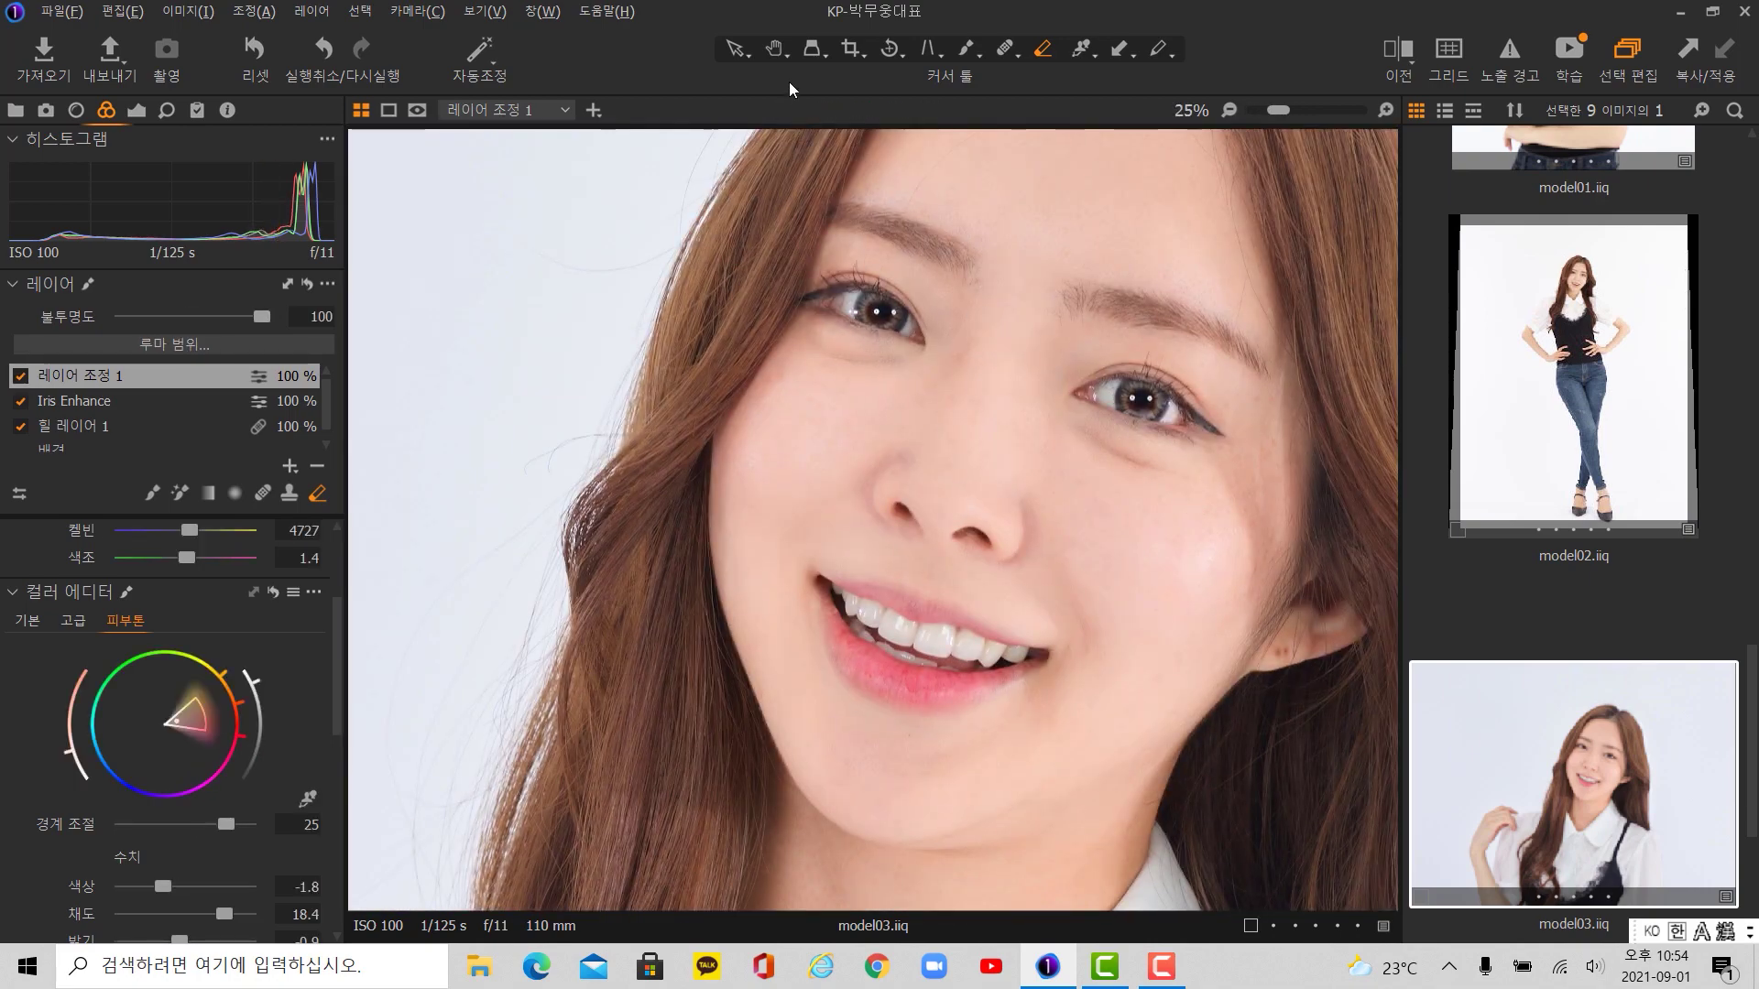
{"action": "scroll", "coordinate": [1088, 403], "scroll_direction": "down", "scroll_amount": 2}
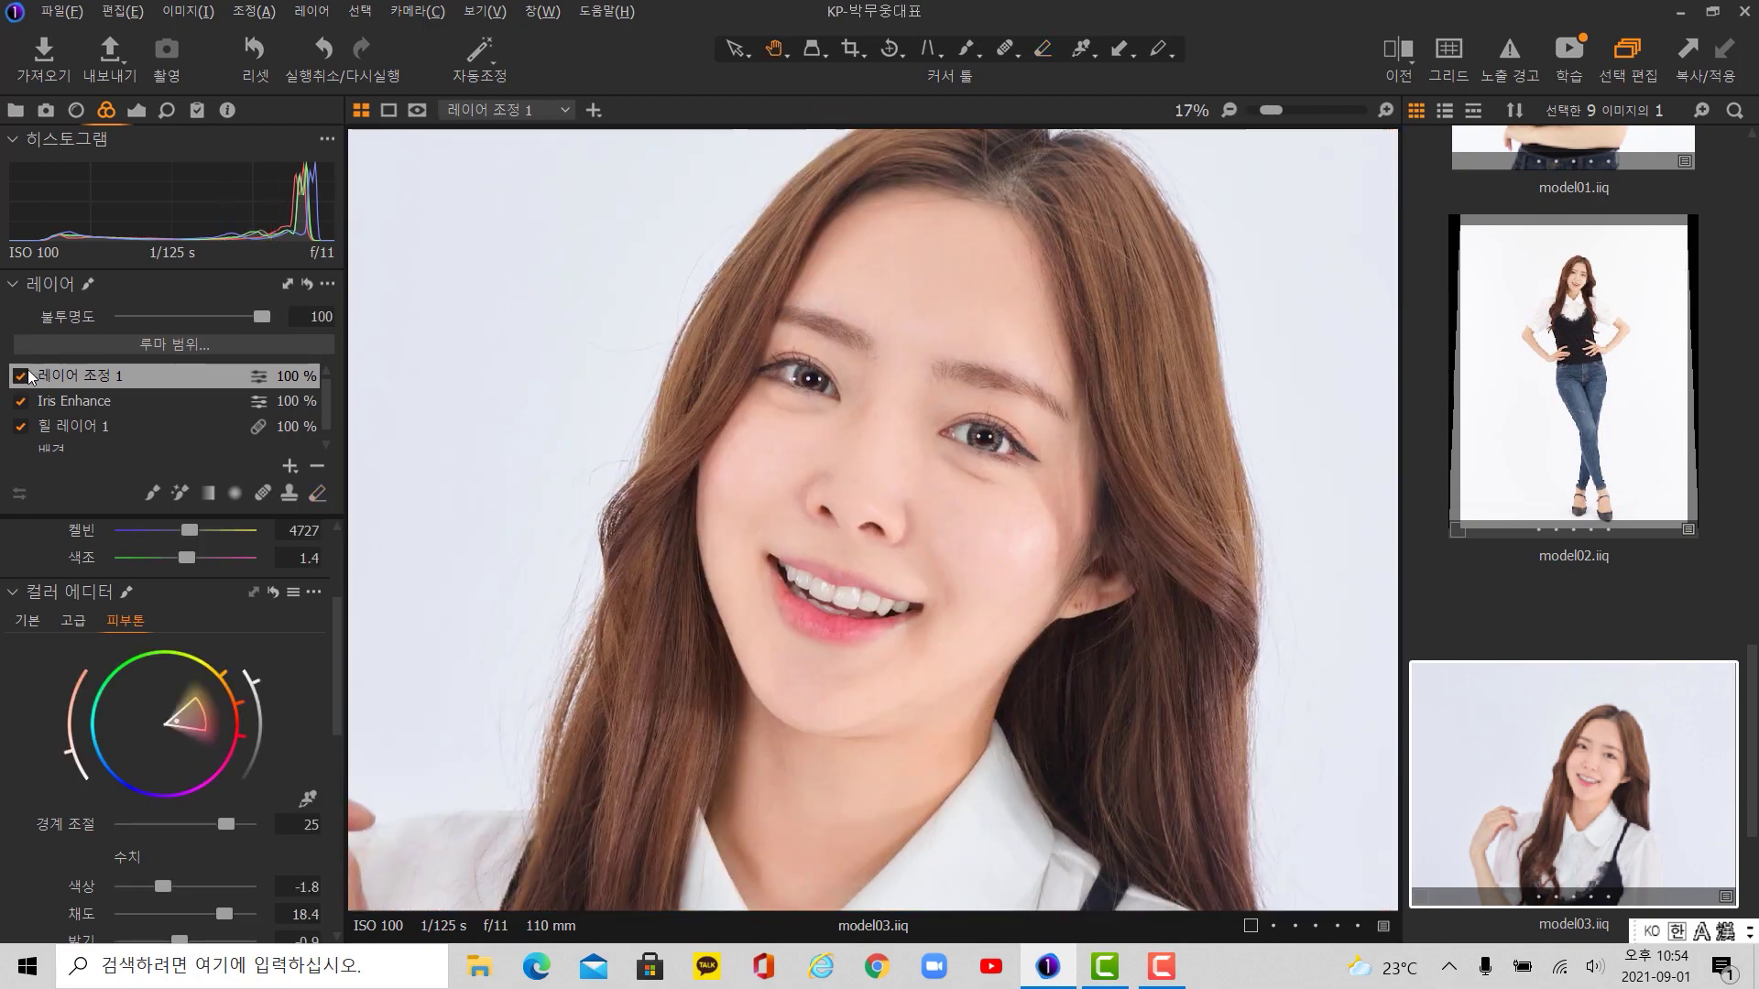
{"action": "left_click", "coordinate": [20, 377]}
{"action": "left_click", "coordinate": [20, 376]}
{"action": "left_click", "coordinate": [21, 377]}
{"action": "left_click", "coordinate": [20, 377]}
{"action": "left_click", "coordinate": [21, 376]}
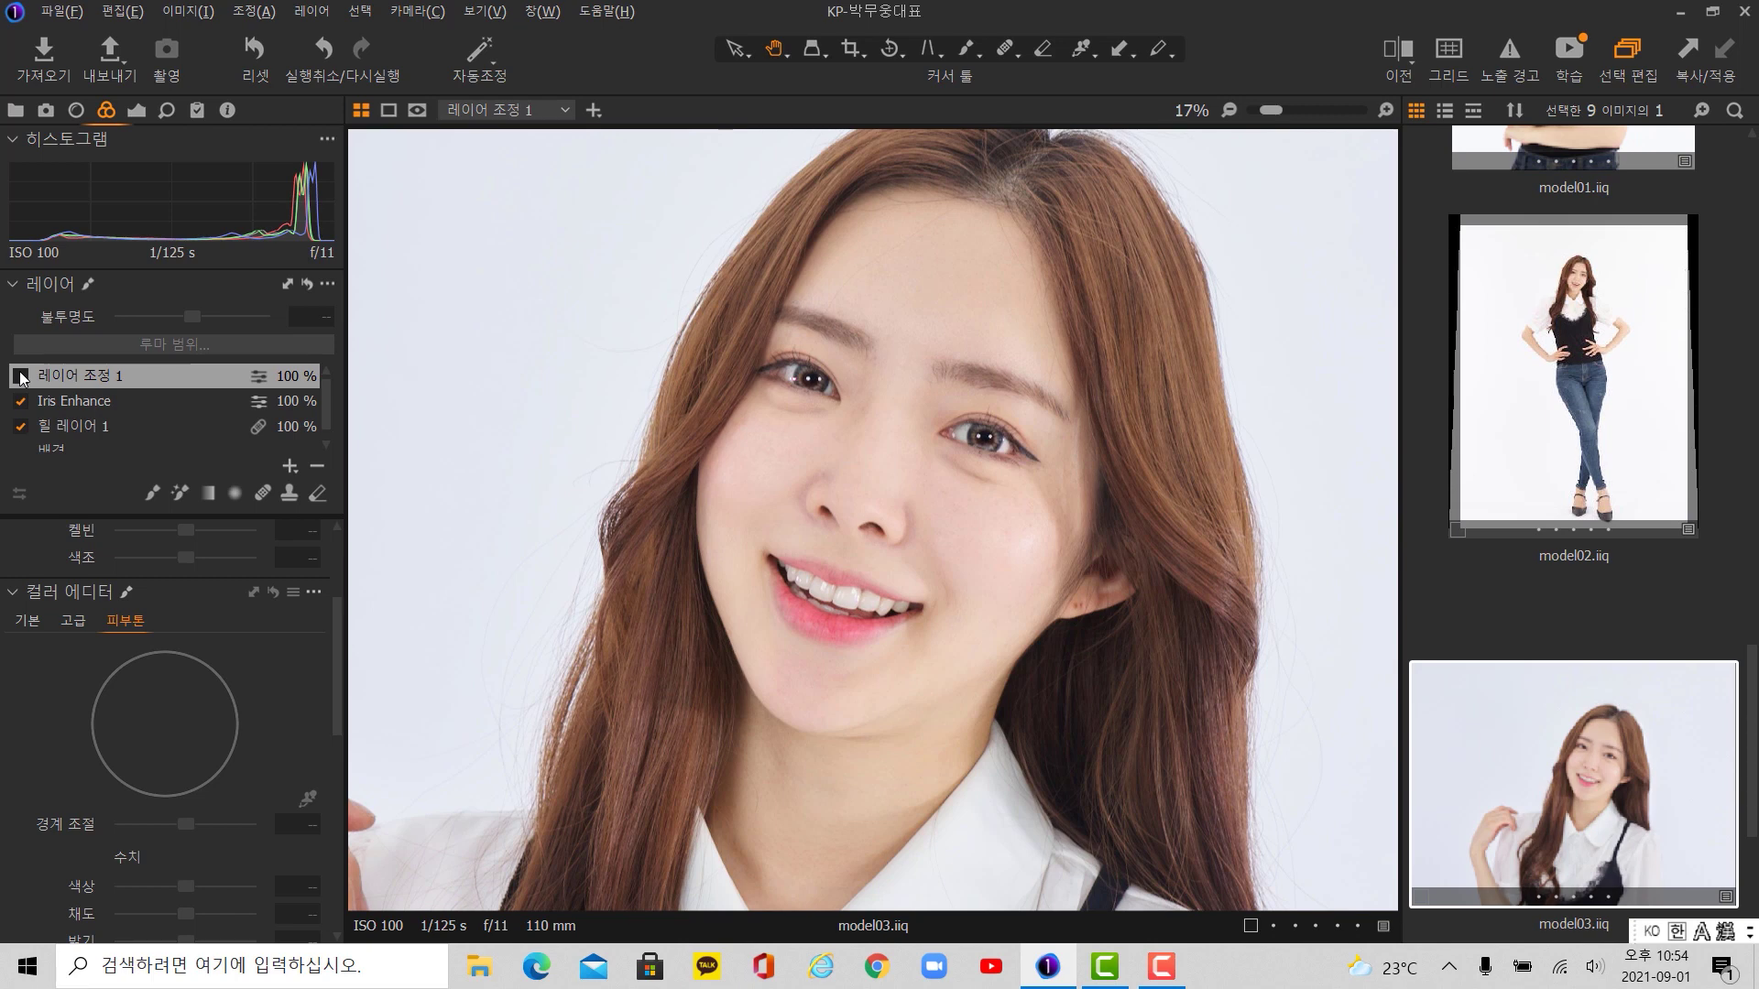
{"action": "left_click", "coordinate": [20, 376]}
- Lower the skin tone layer's opacity to 75 and check the face in the before/after split view
{"action": "scroll", "coordinate": [1086, 524], "scroll_direction": "up", "scroll_amount": 1}
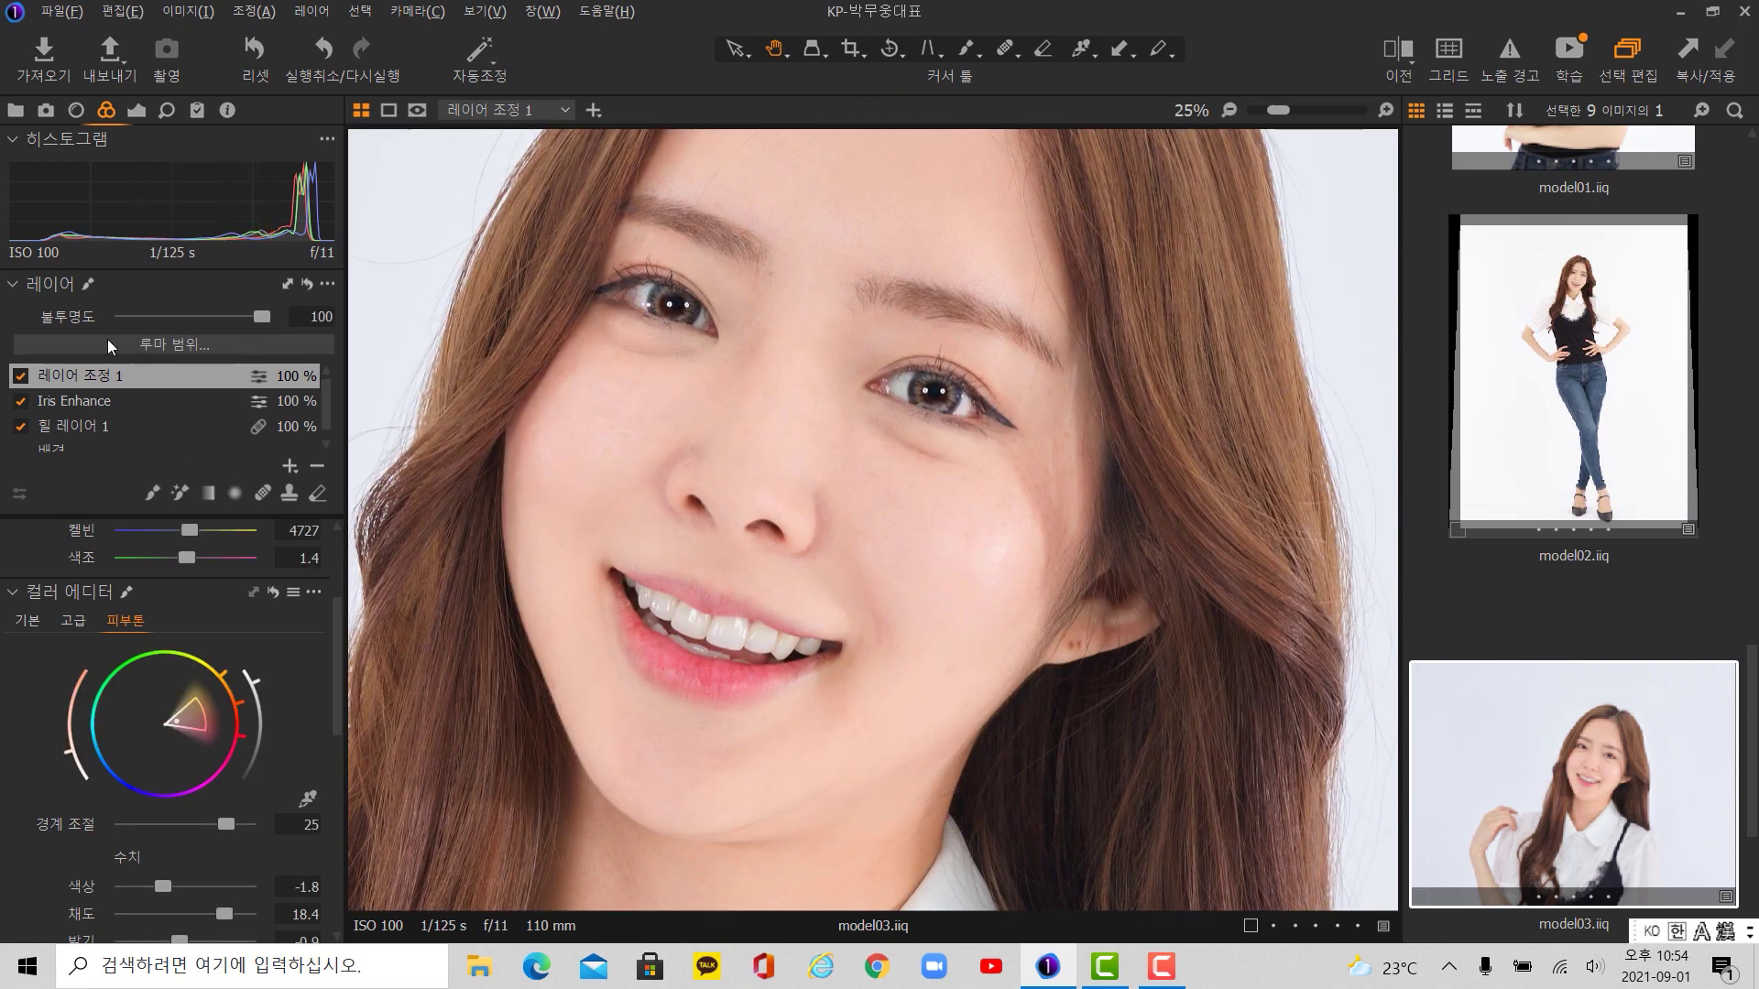
{"action": "left_click_drag", "start_coordinate": [255, 315], "coordinate": [222, 328]}
{"action": "left_click", "coordinate": [1401, 52]}
{"action": "left_click_drag", "start_coordinate": [869, 516], "coordinate": [373, 520]}
{"action": "left_click_drag", "start_coordinate": [372, 458], "coordinate": [992, 467]}
{"action": "left_click_drag", "start_coordinate": [1101, 465], "coordinate": [925, 366]}
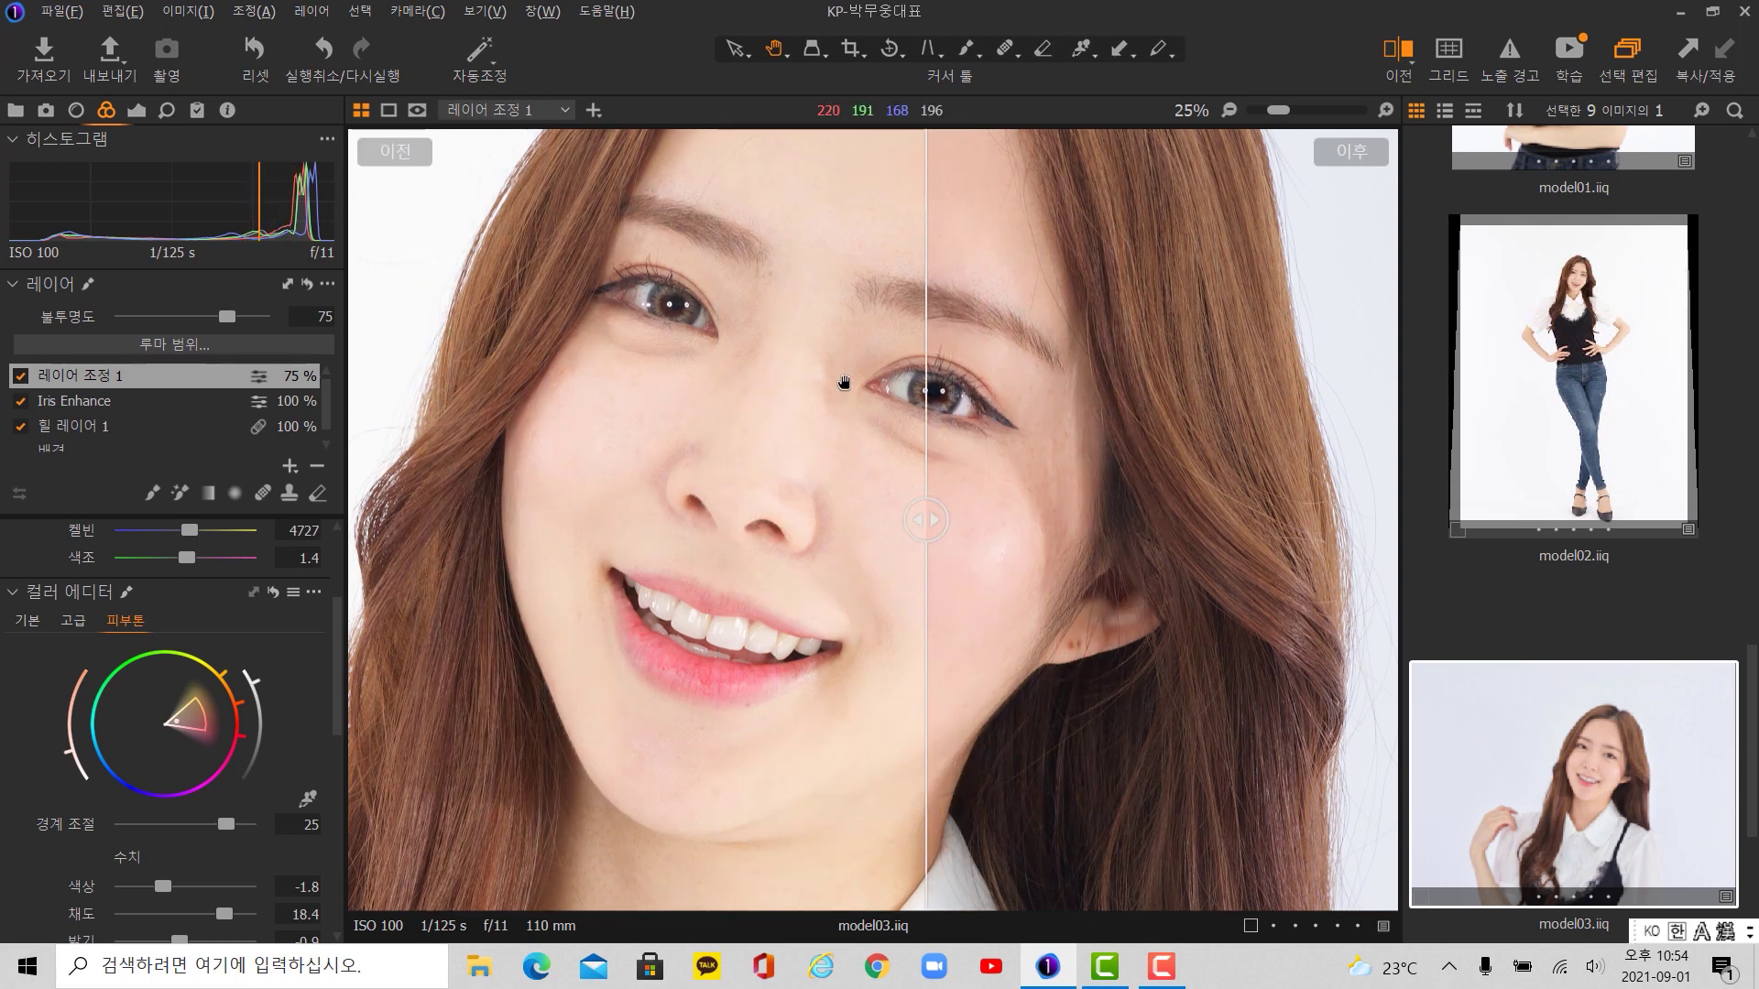
{"action": "left_click_drag", "start_coordinate": [922, 513], "coordinate": [764, 513]}
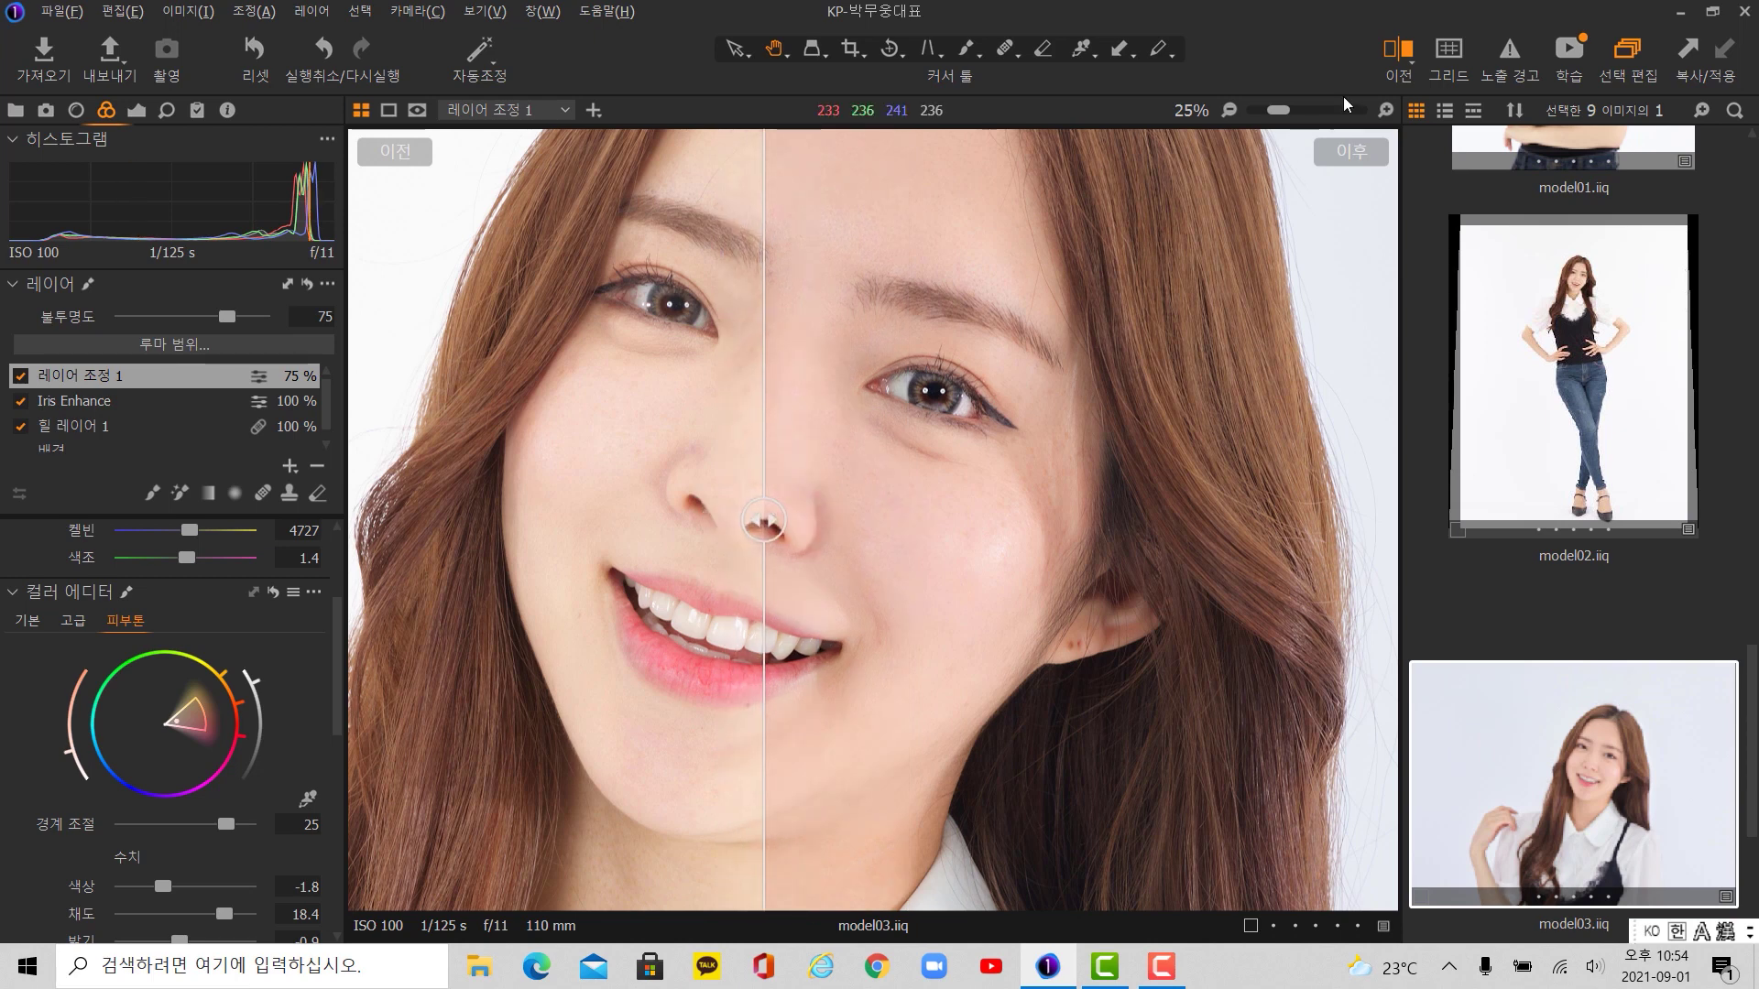
{"action": "left_click", "coordinate": [1404, 57]}
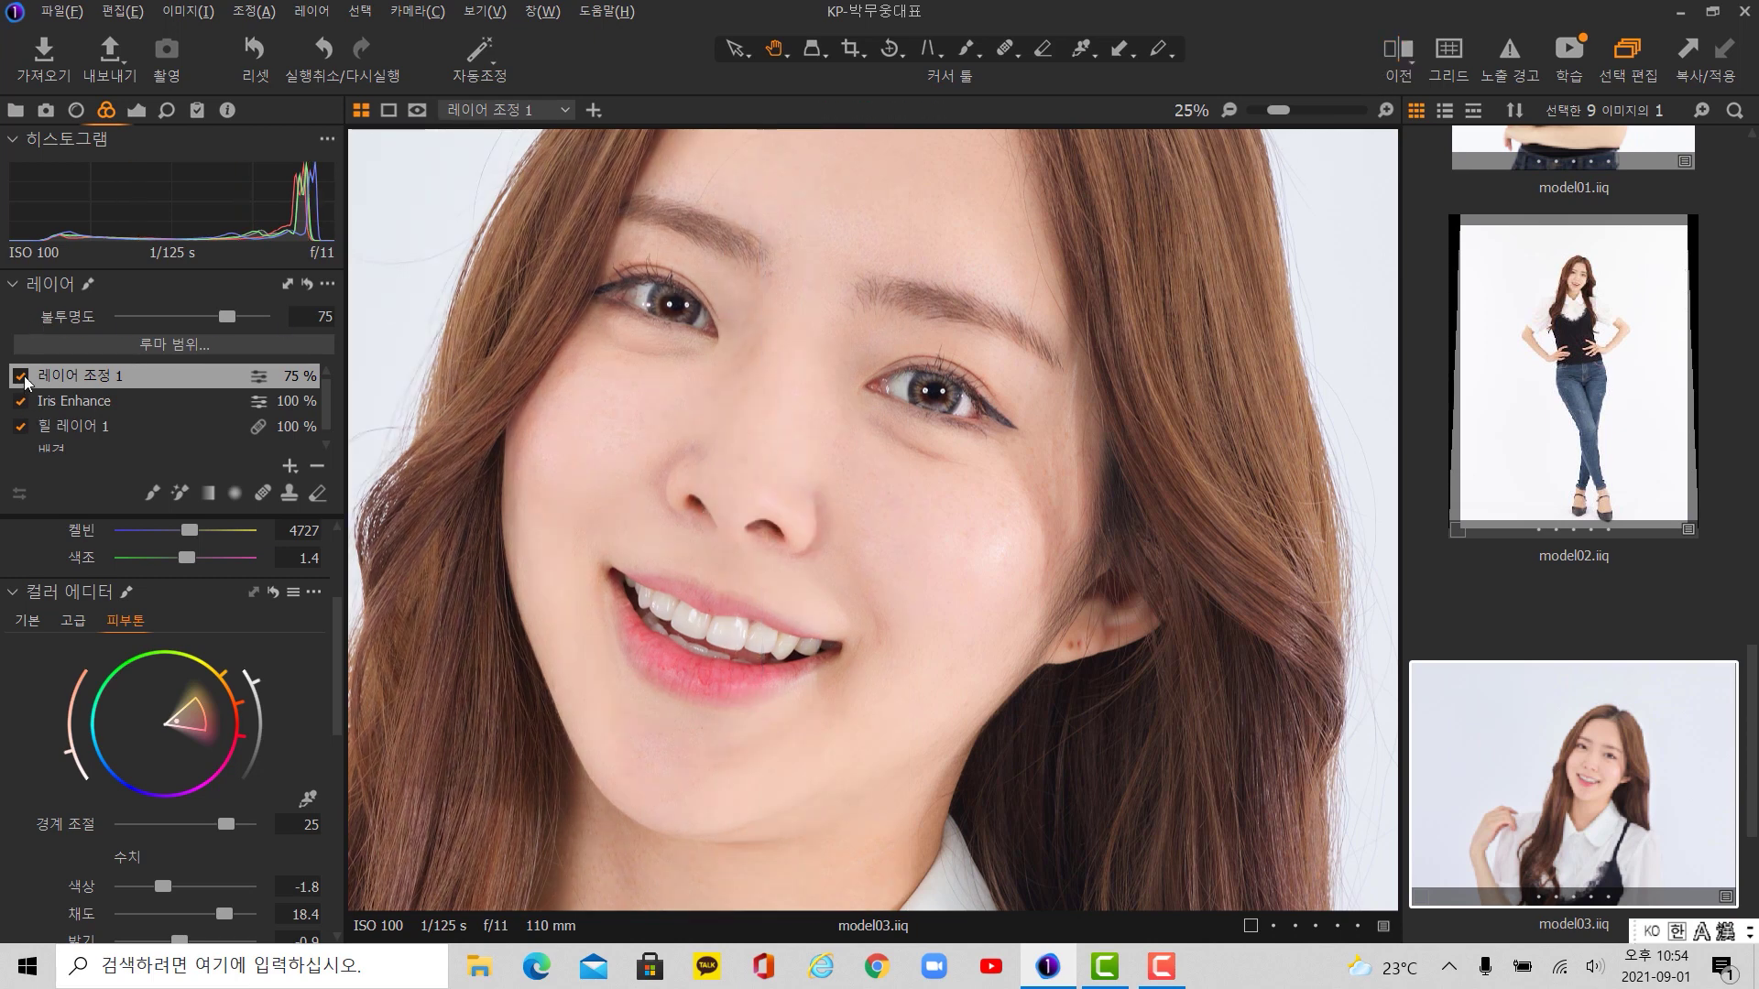
- Turn off the existing heal layer, 힐 레이어 1, and delete it
{"action": "left_click", "coordinate": [20, 426]}
{"action": "left_click", "coordinate": [67, 426]}
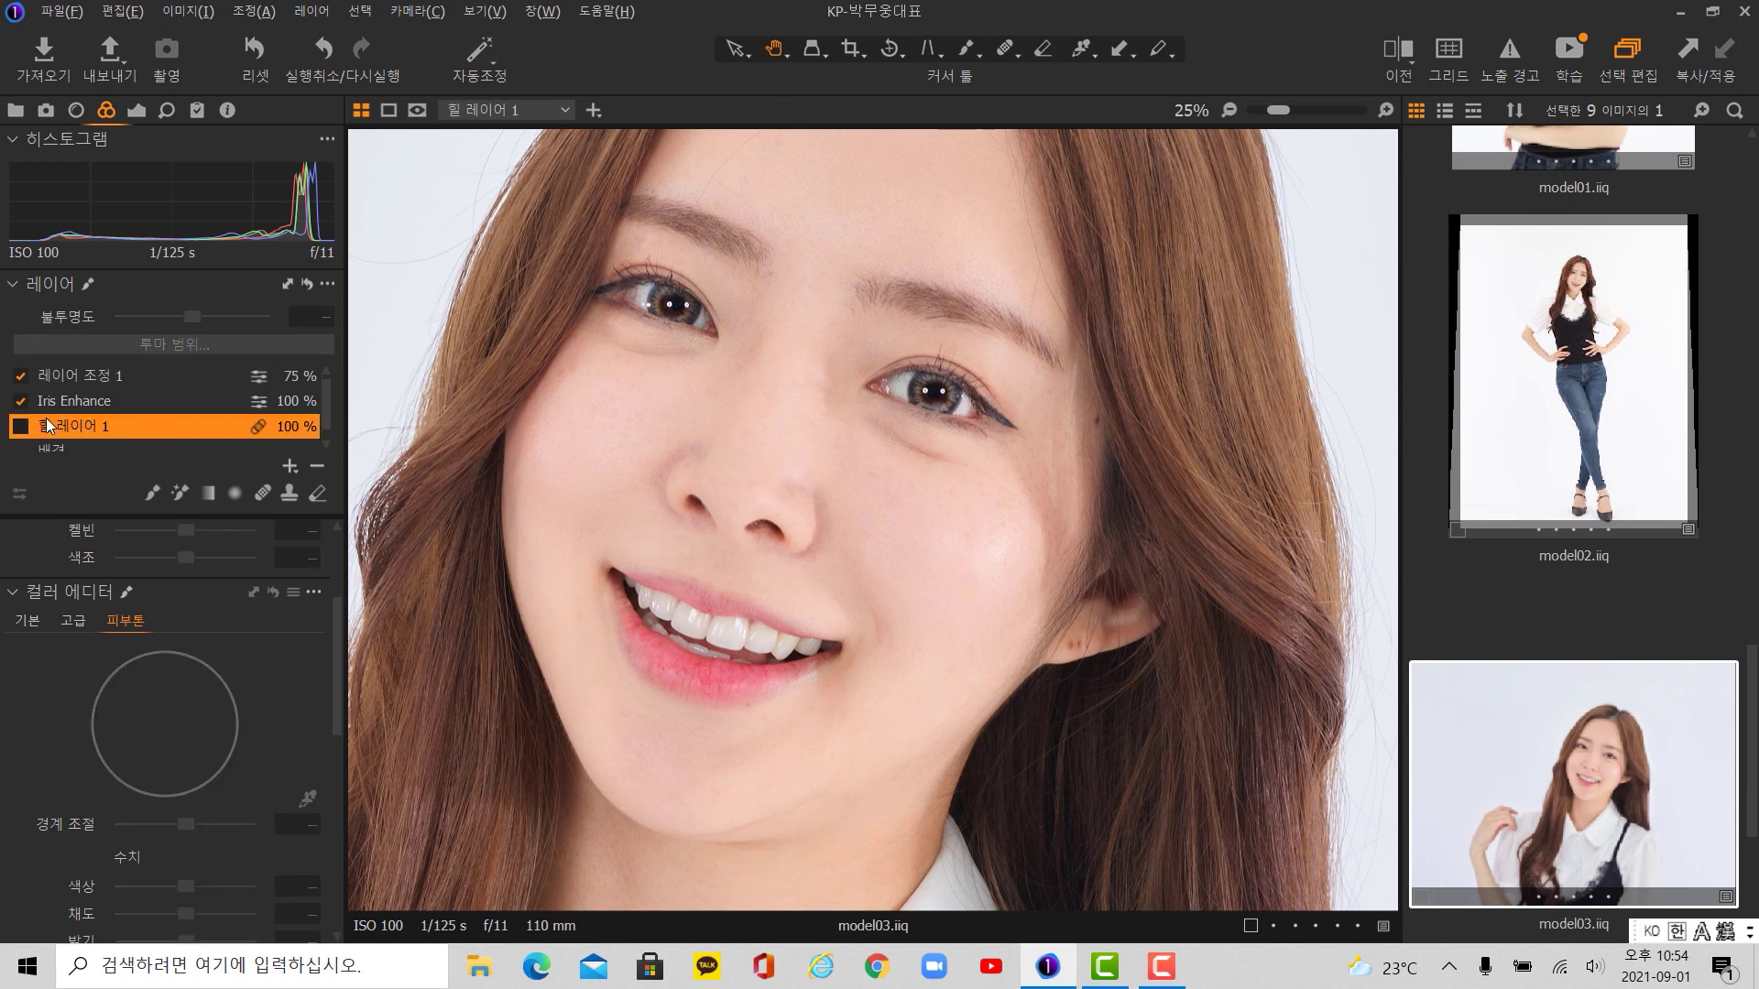
{"action": "left_click", "coordinate": [21, 427]}
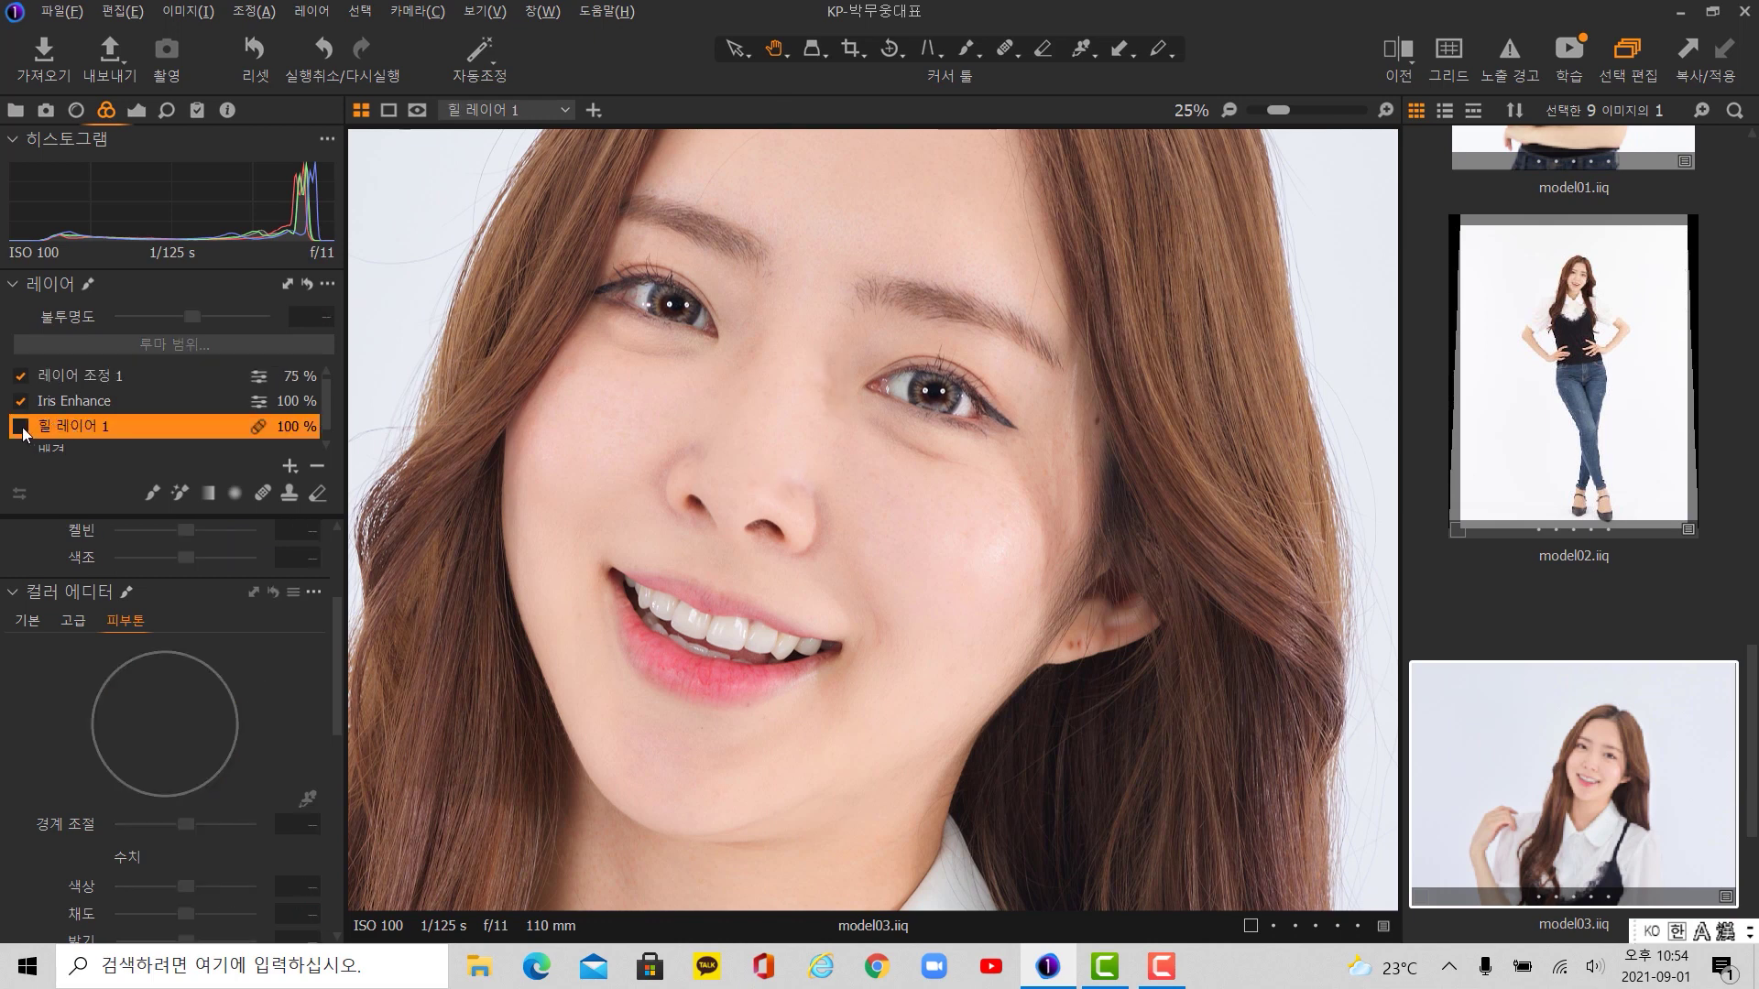
{"action": "left_click", "coordinate": [319, 465]}
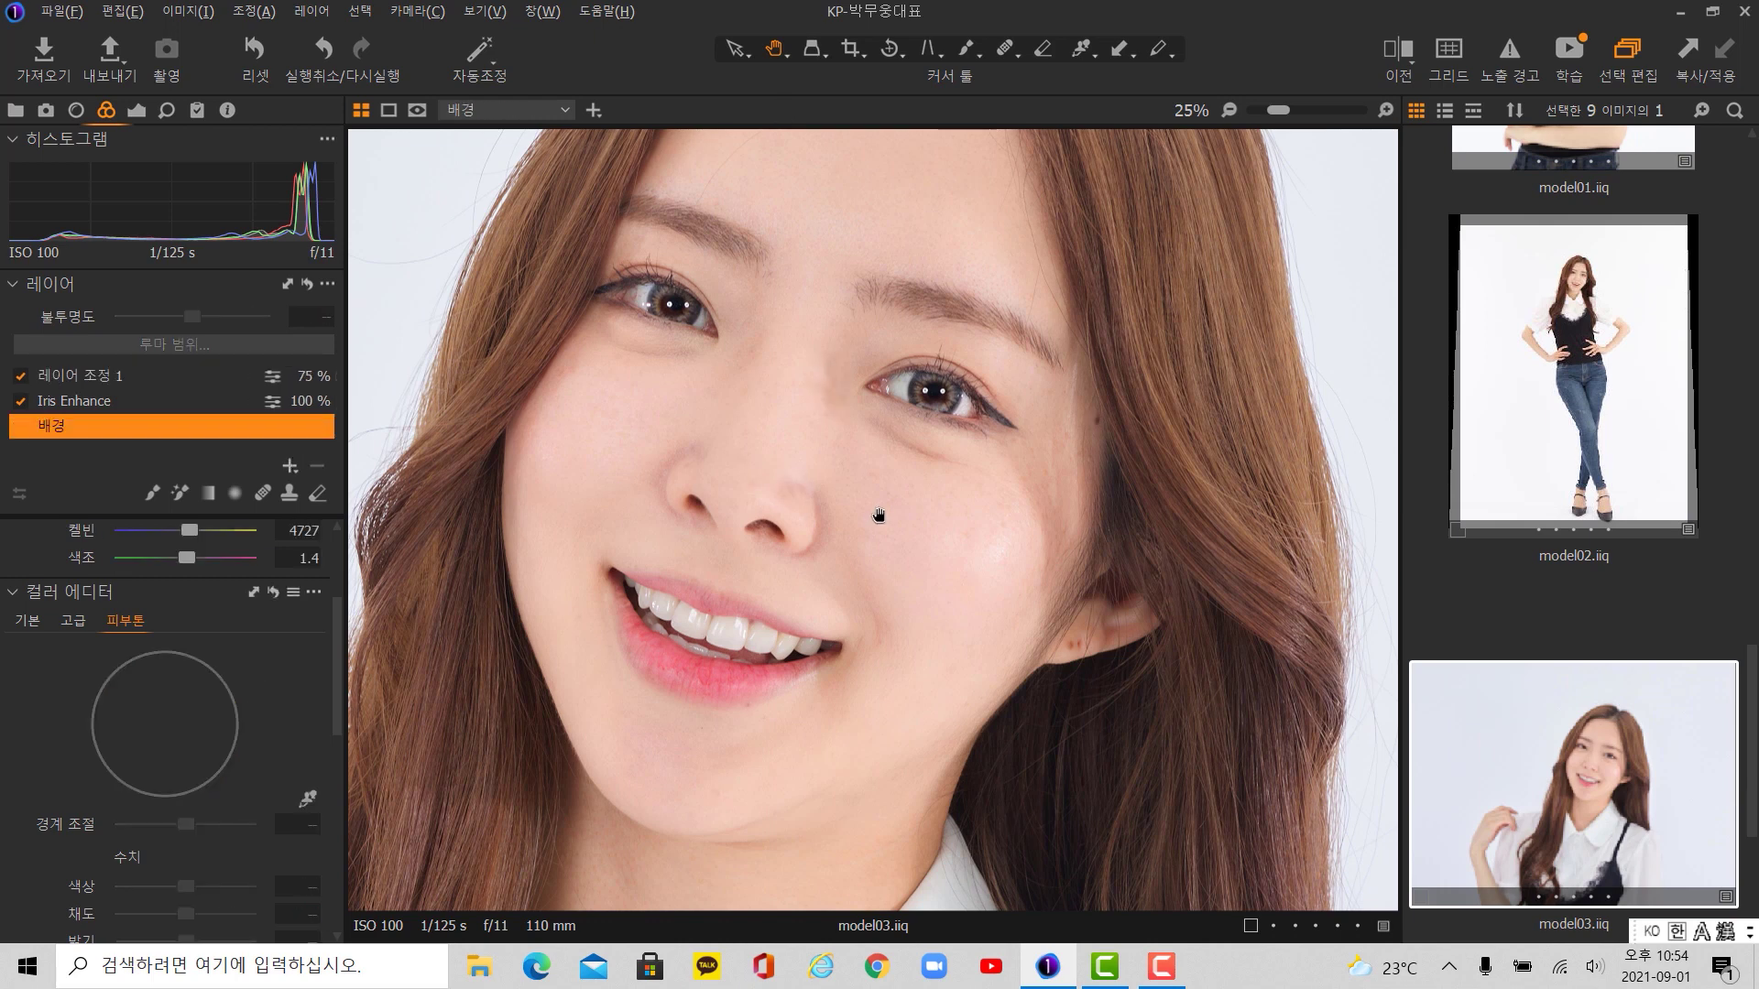
- Heal the skin beside the nose bridge near the inner eye corner and on the nose tip
{"action": "left_click", "coordinate": [1005, 48]}
{"action": "scroll", "coordinate": [964, 233], "scroll_direction": "up", "scroll_amount": 2}
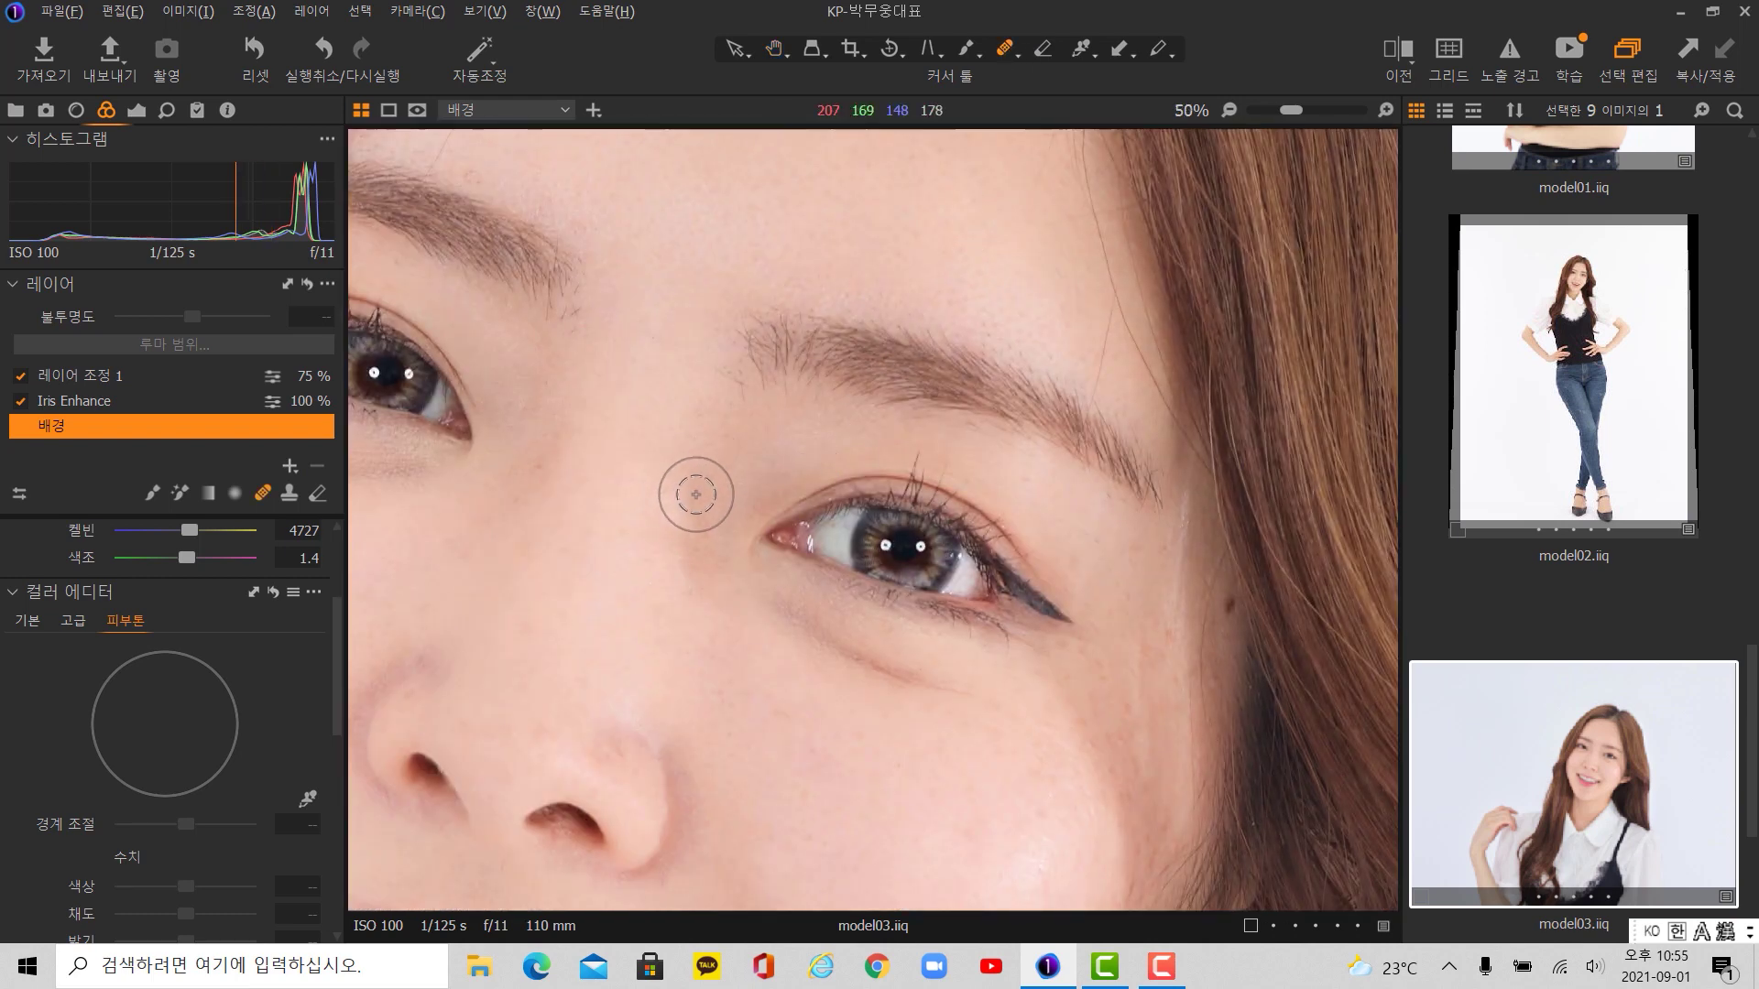
{"action": "left_click_drag", "start_coordinate": [696, 476], "coordinate": [698, 600]}
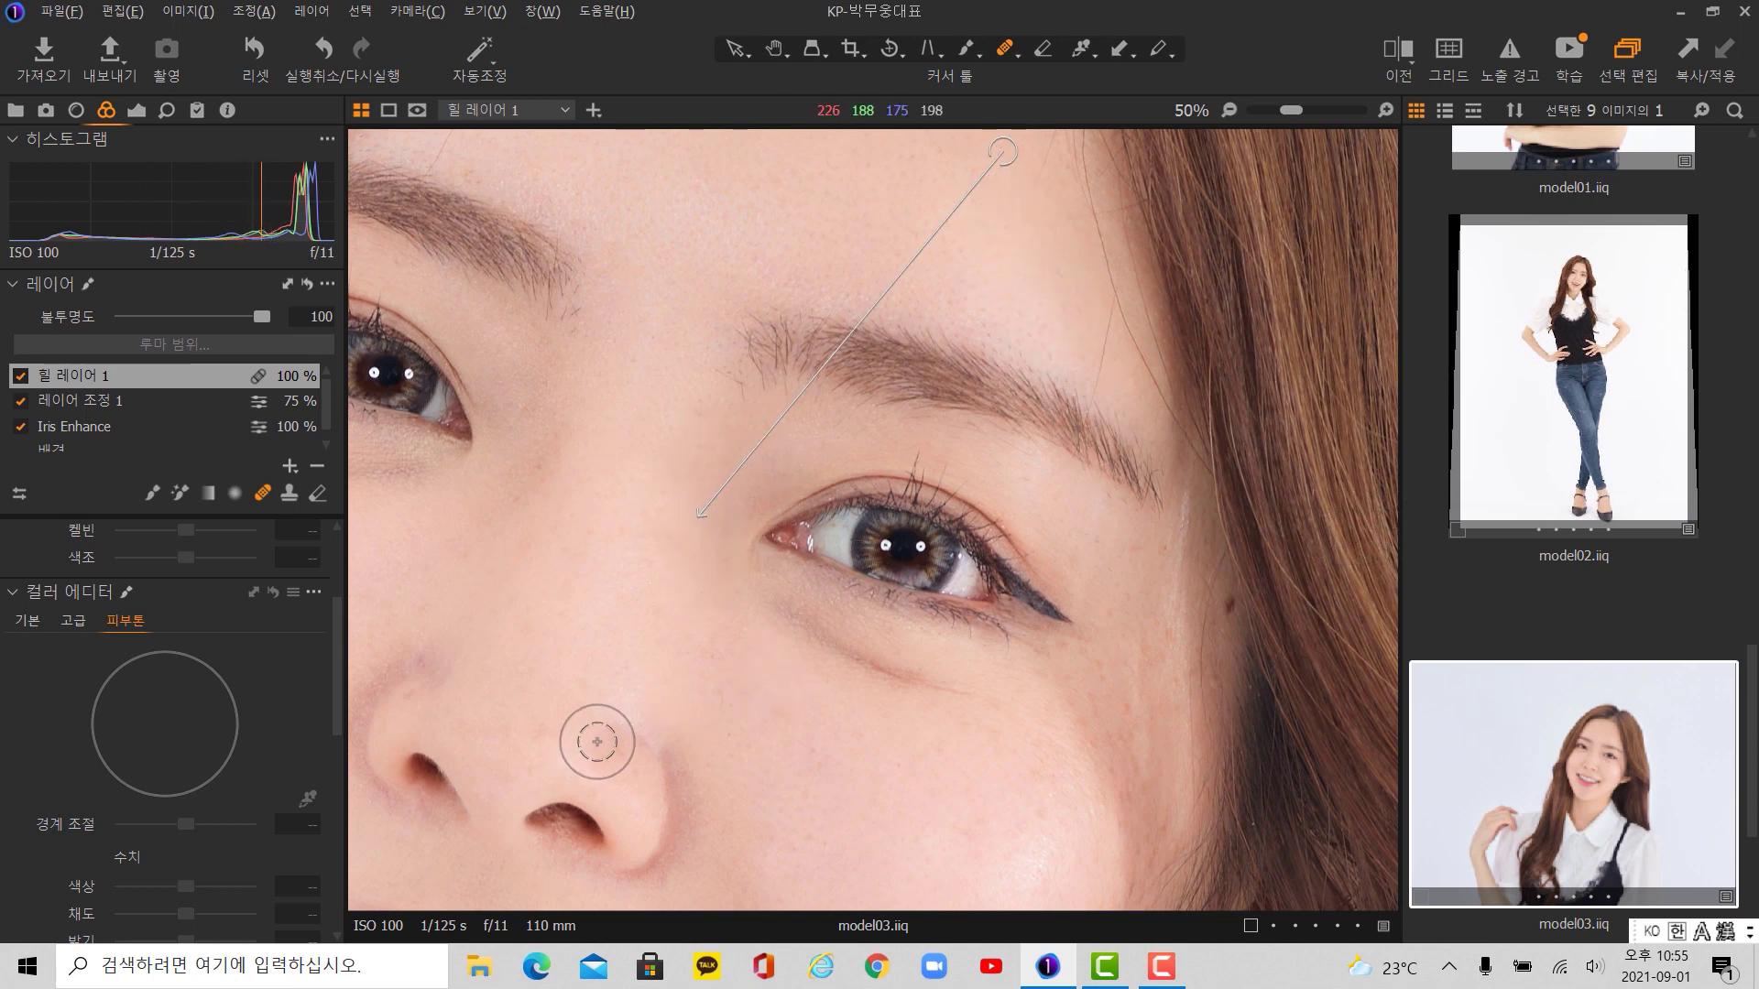
{"action": "left_click_drag", "start_coordinate": [589, 730], "coordinate": [614, 744]}
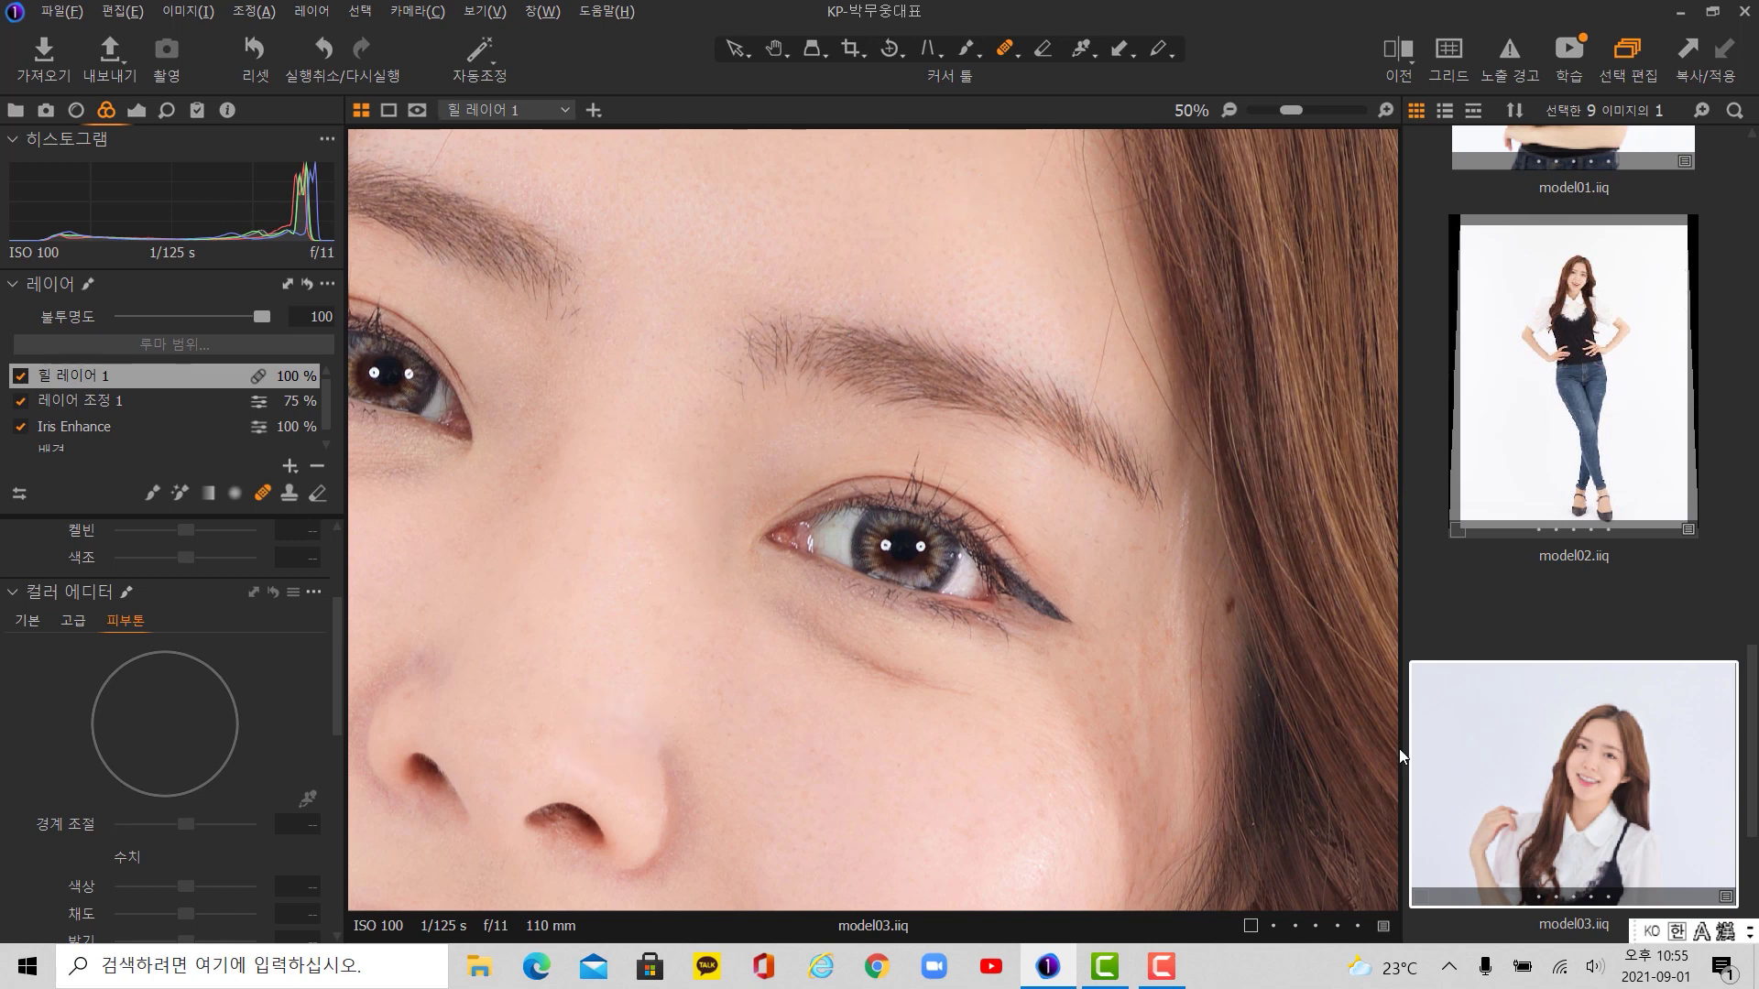
- Compare the face with and without the new heal layer and review the whole portrait
{"action": "left_click", "coordinate": [18, 376]}
{"action": "left_click", "coordinate": [17, 376]}
{"action": "left_click", "coordinate": [17, 377]}
{"action": "left_click", "coordinate": [18, 376]}
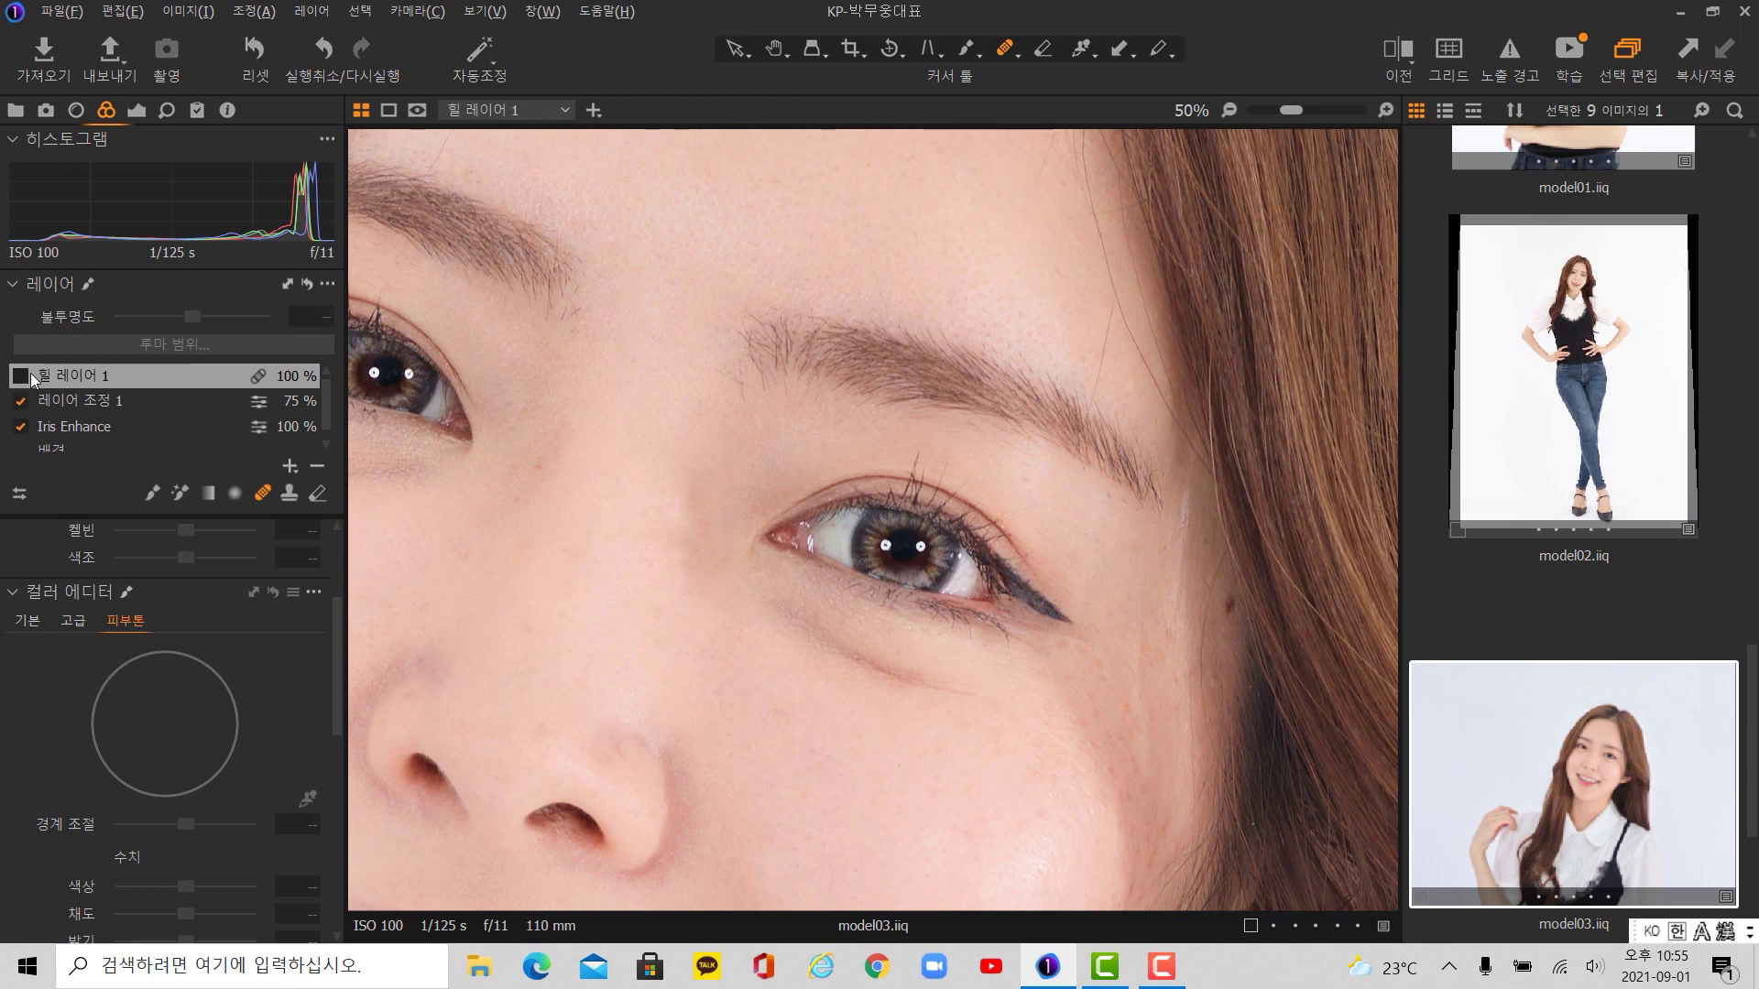
{"action": "scroll", "coordinate": [738, 500], "scroll_direction": "down", "scroll_amount": 2}
{"action": "scroll", "coordinate": [738, 500], "scroll_direction": "down", "scroll_amount": 2}
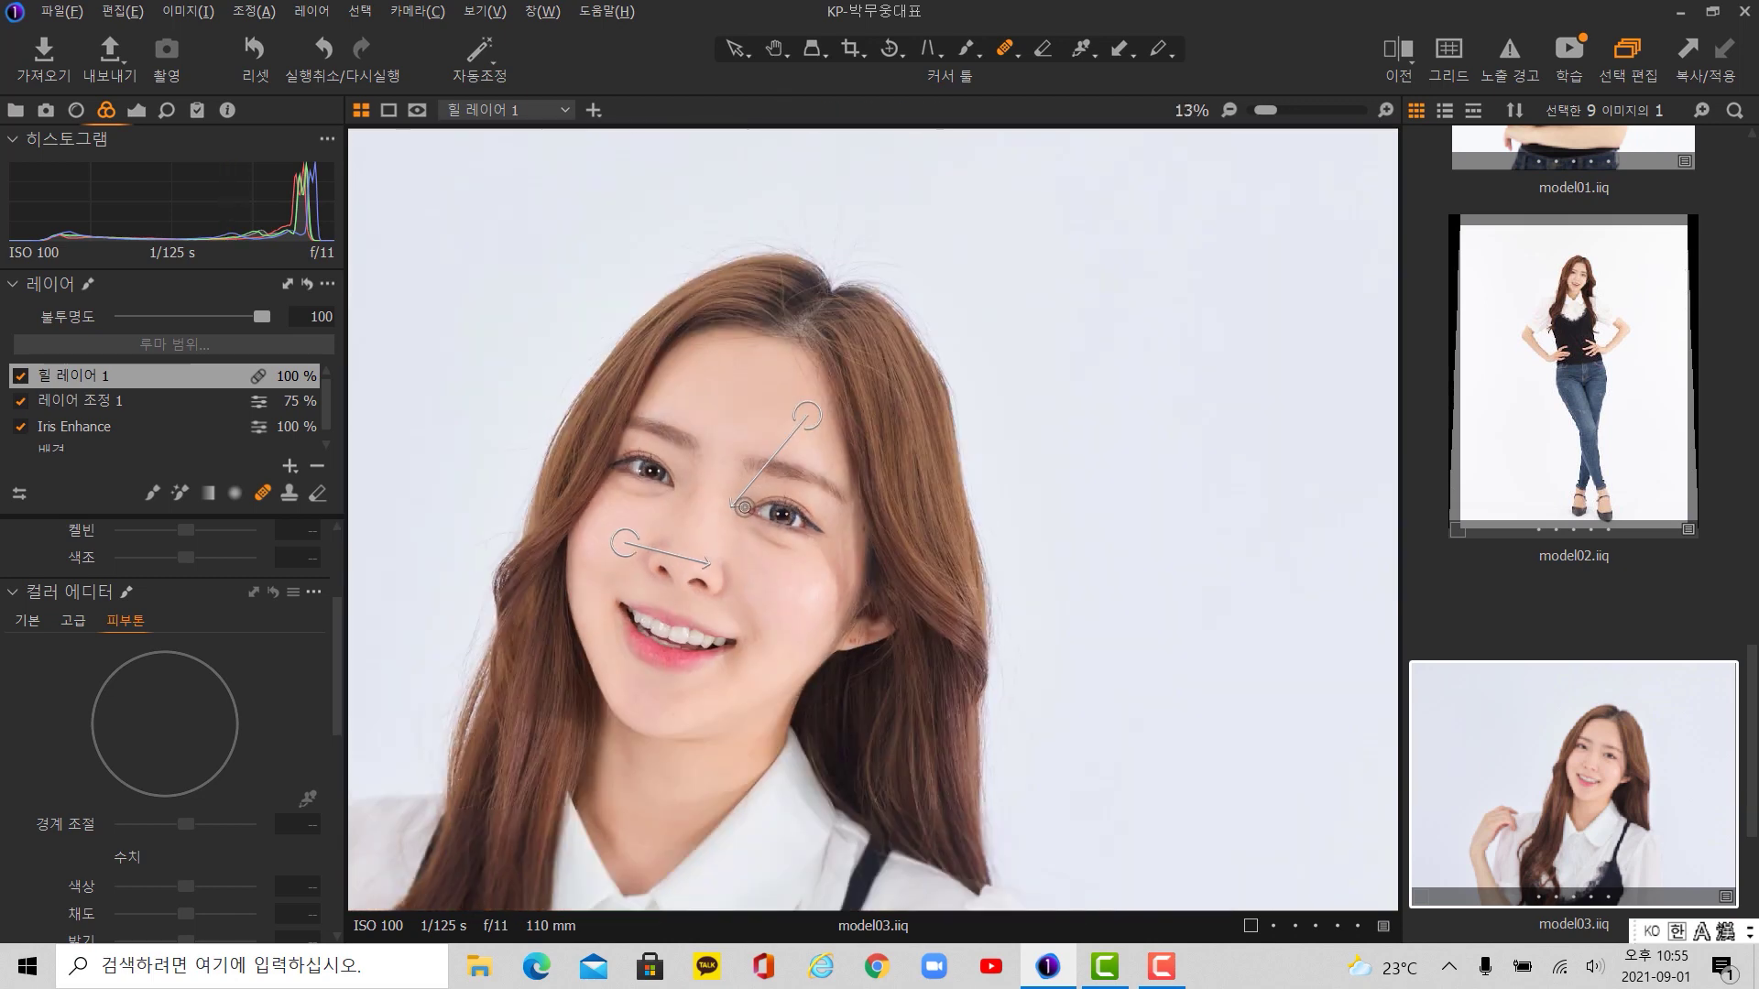
{"action": "left_click", "coordinate": [774, 49]}
{"action": "left_click_drag", "start_coordinate": [738, 381], "coordinate": [848, 294]}
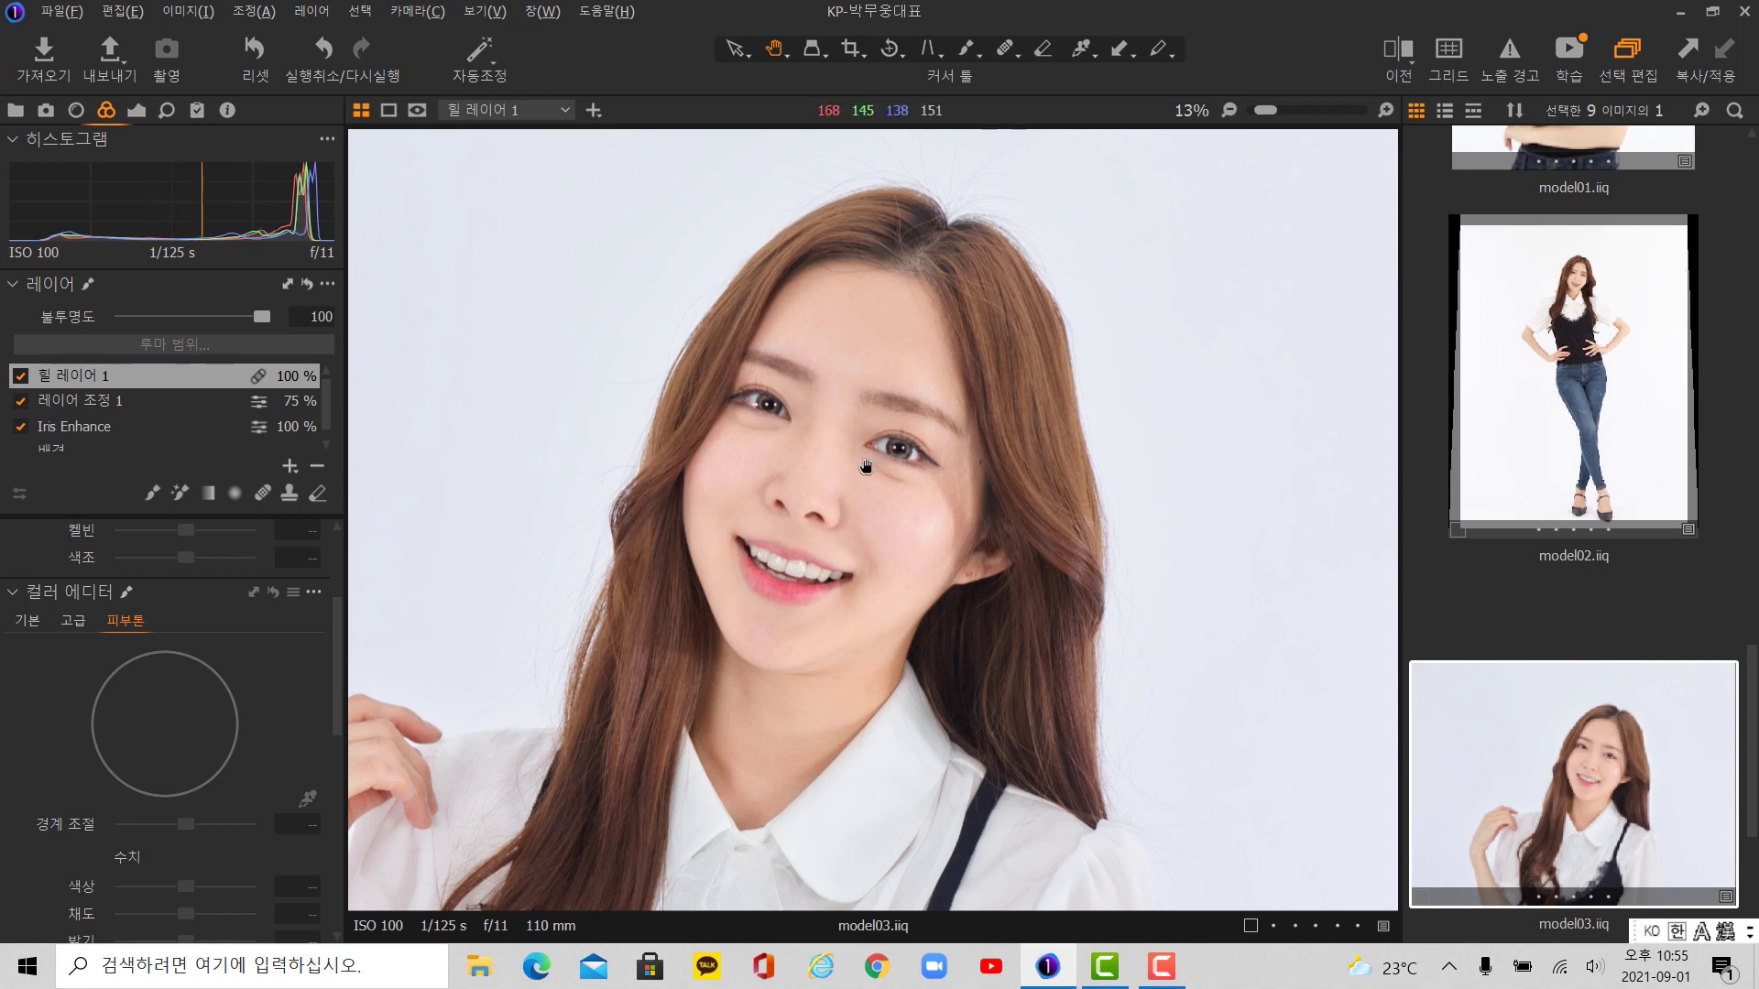
{"action": "scroll", "coordinate": [339, 596], "scroll_direction": "up", "scroll_amount": 3}
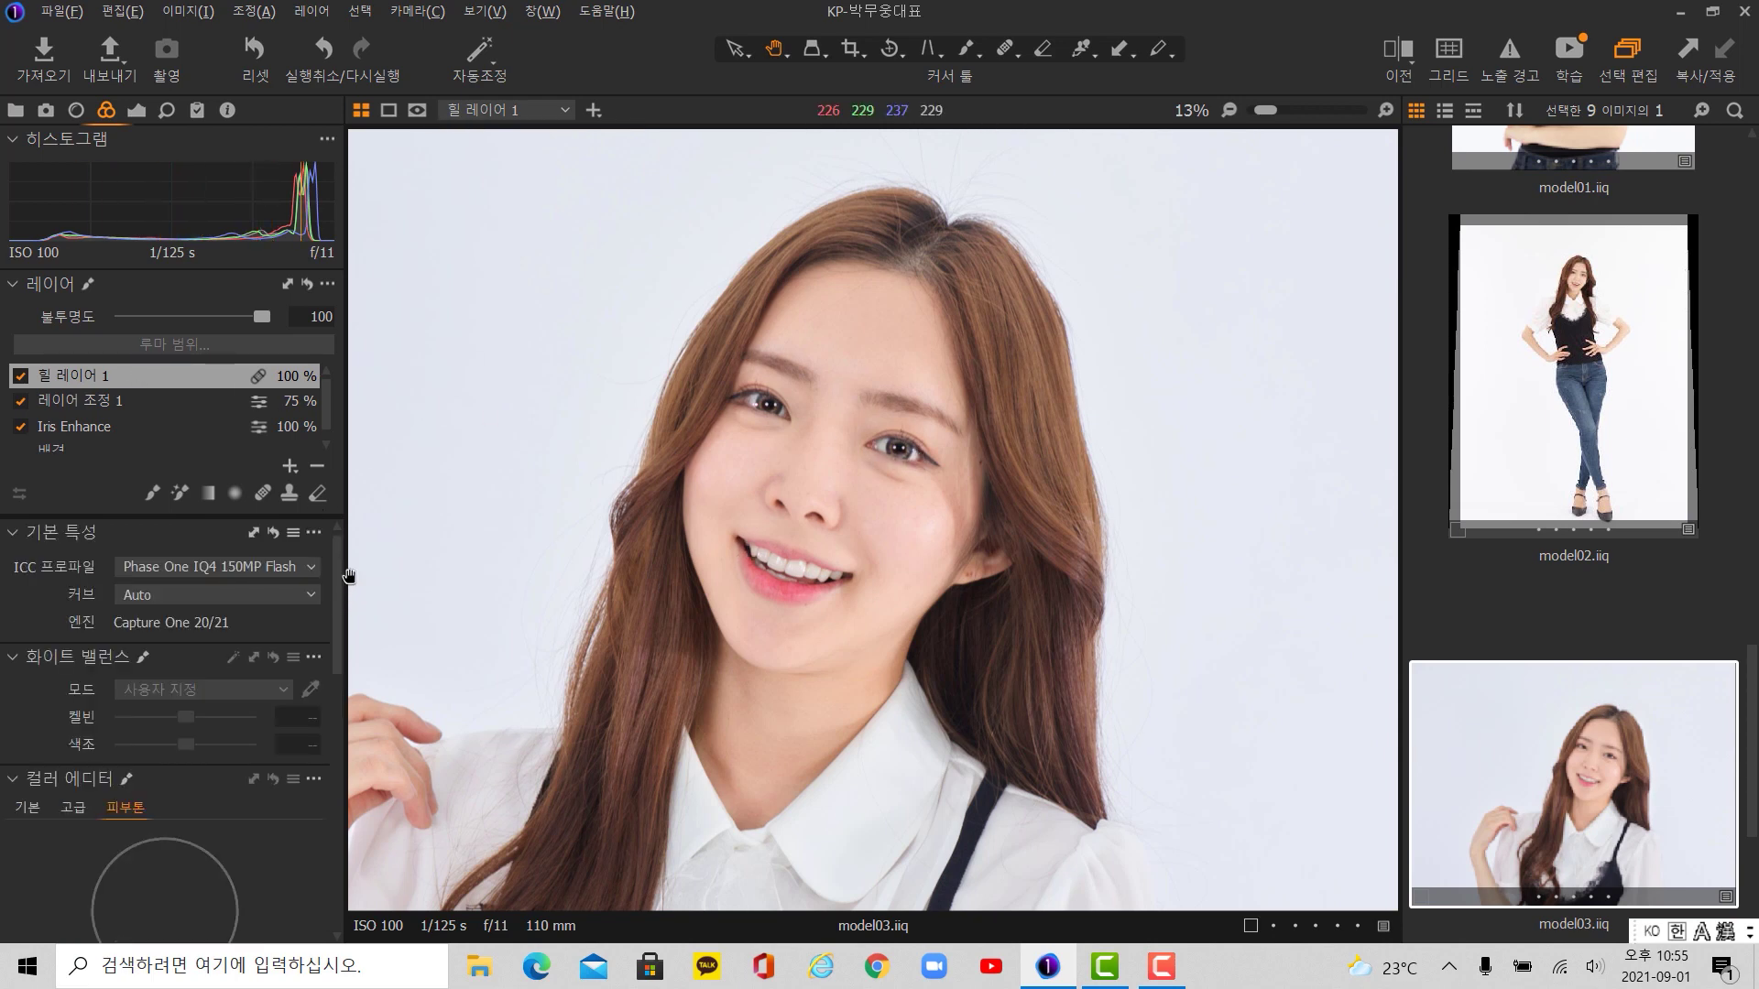